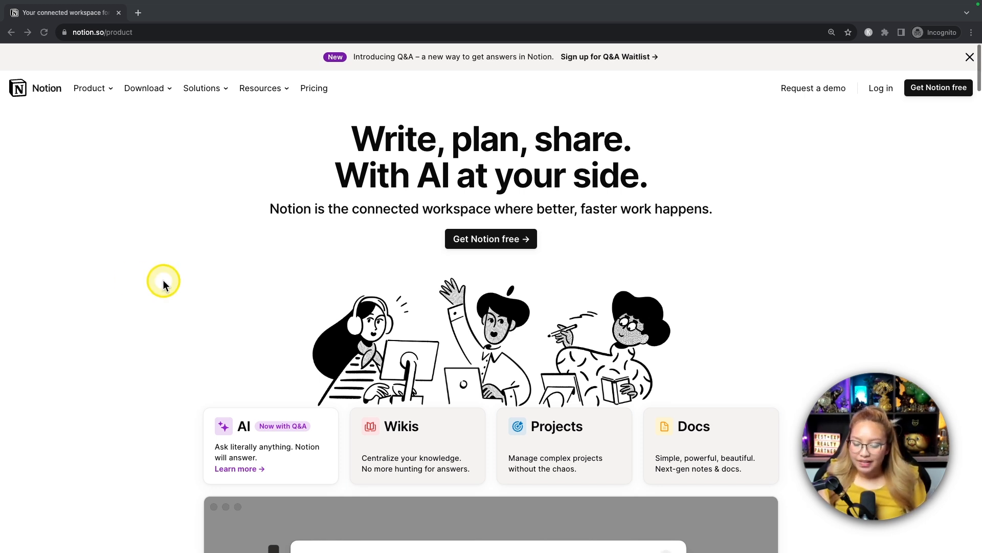
Step: Look through the Notion product page, including its AI and wiki previews
scroll(163, 279, down, 3)
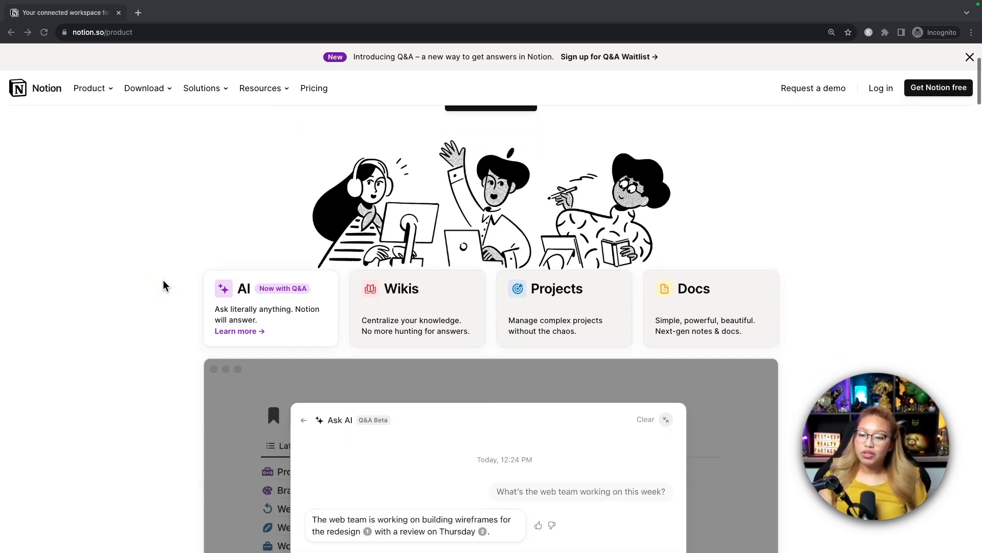
scroll(163, 284, down, 3)
scroll(163, 284, down, 2)
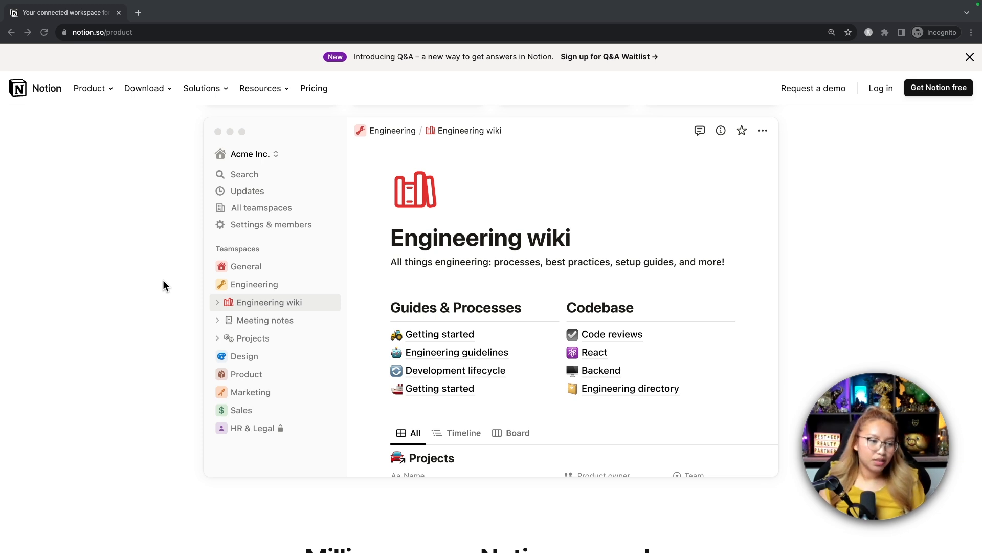
scroll(163, 284, up, 1)
Step: Review Notion's pricing plans and open the sign-up page for the Free plan
click(313, 89)
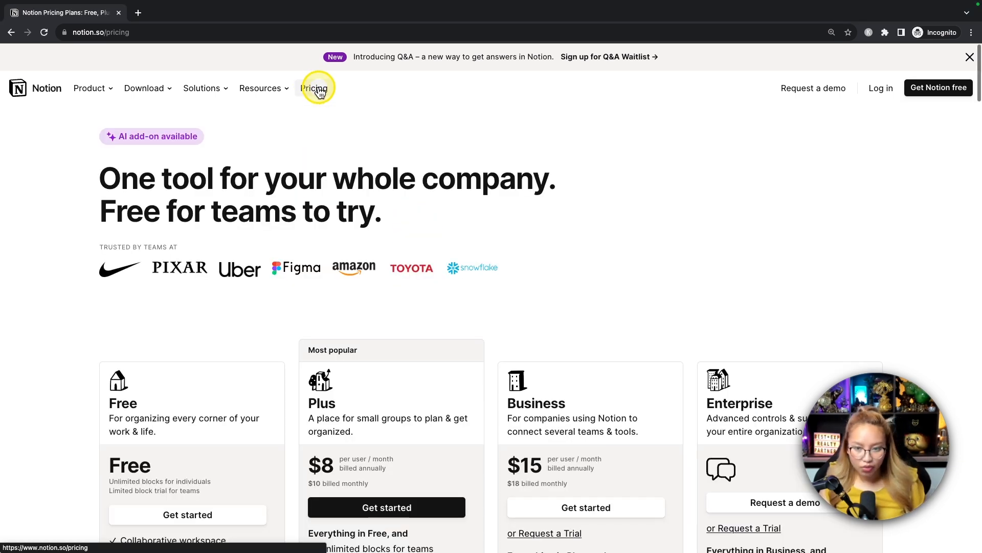
scroll(229, 204, down, 3)
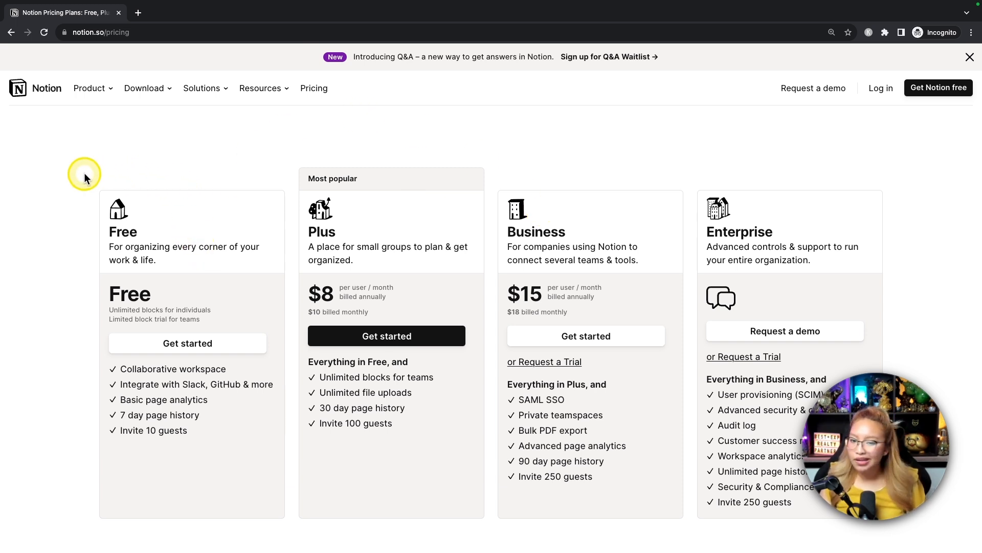
scroll(75, 177, down, 1)
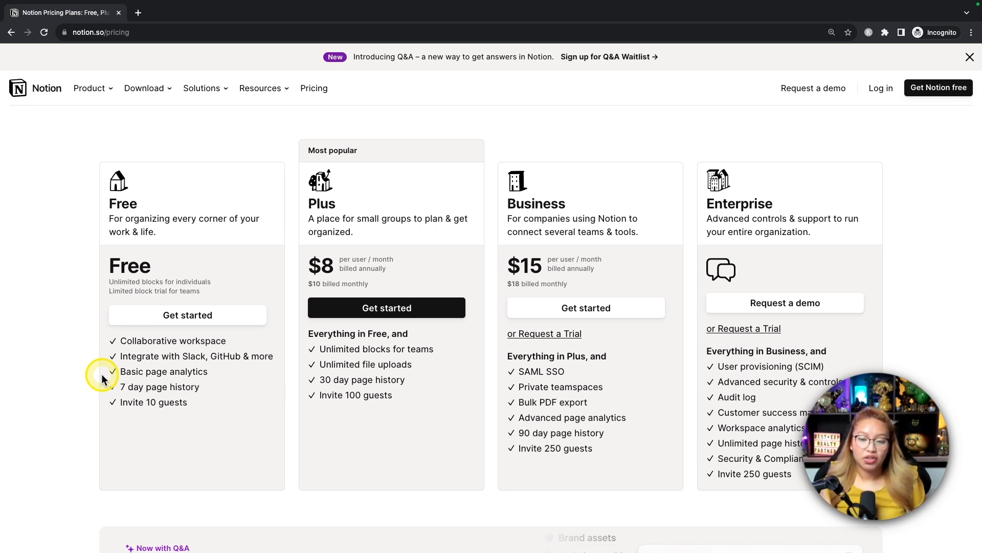
click(203, 317)
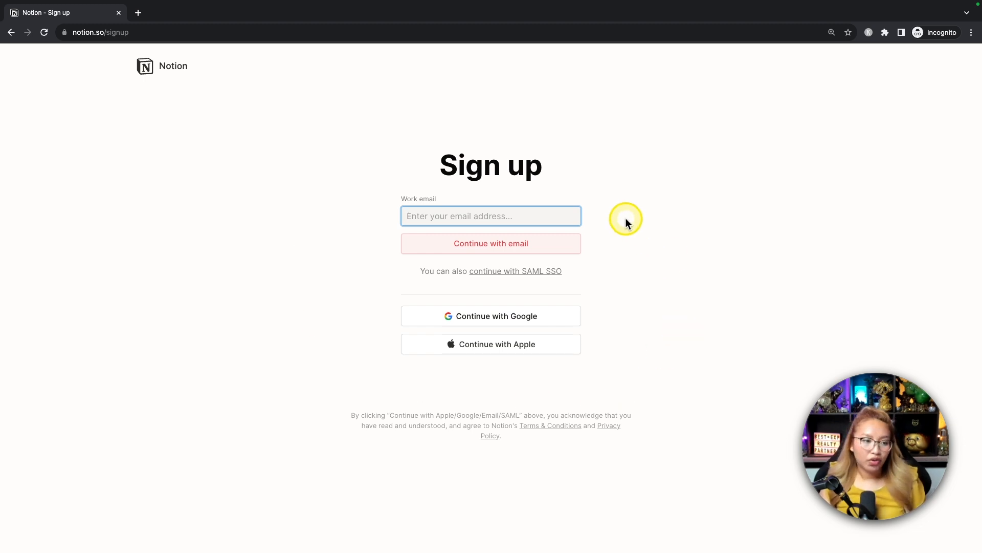
Step: Switch to the Etsy listing for the Content Creation Dashboard and look through its product images up to the usage steps
key(ctrl+Right)
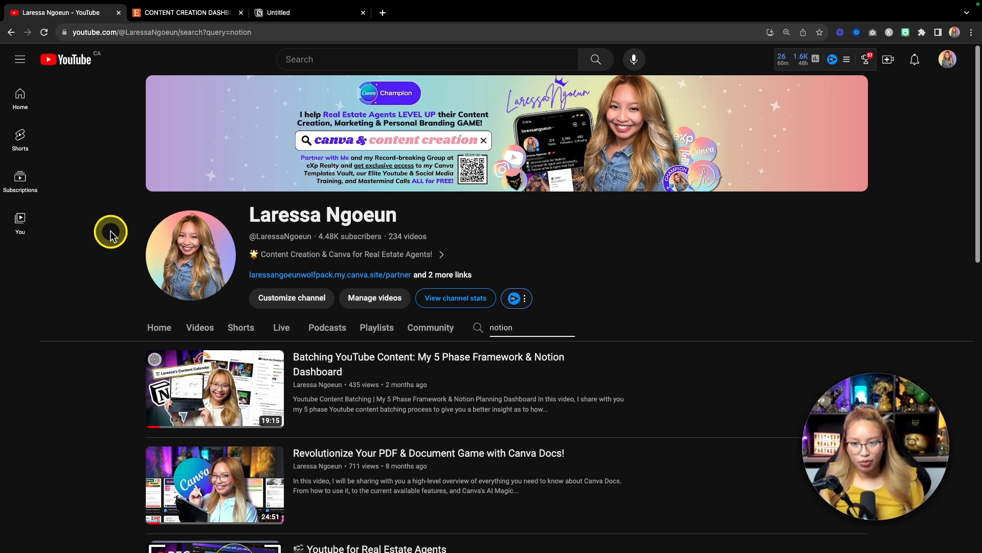
click(183, 15)
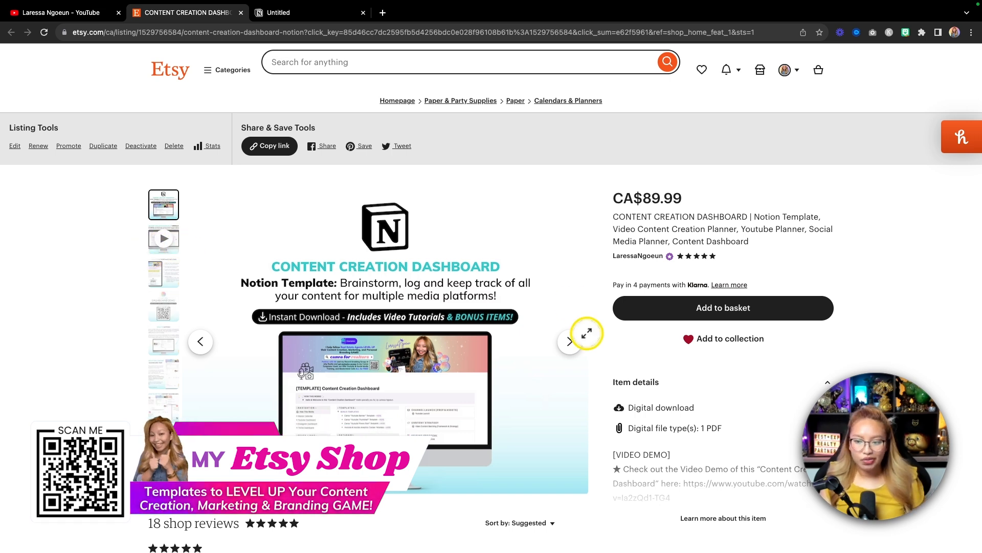
click(570, 342)
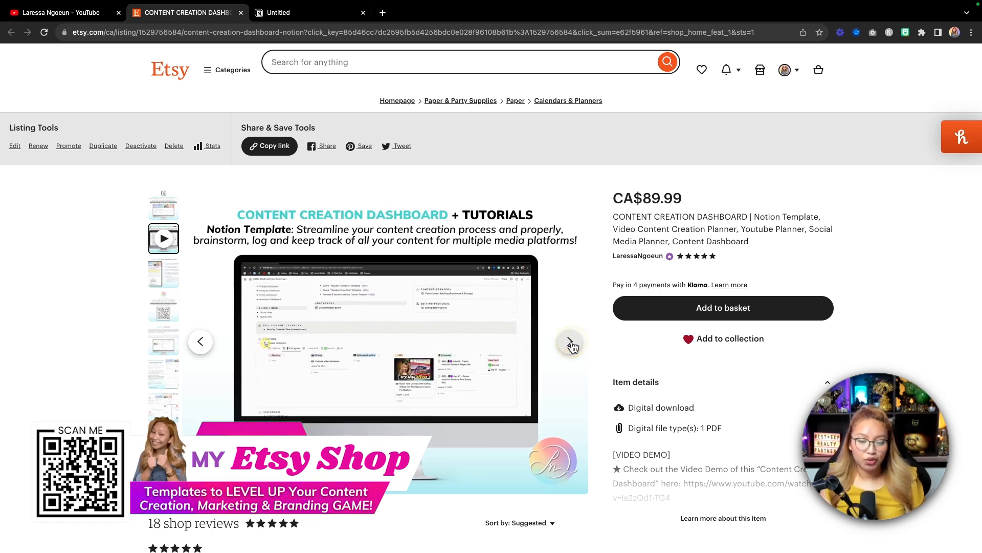
click(571, 343)
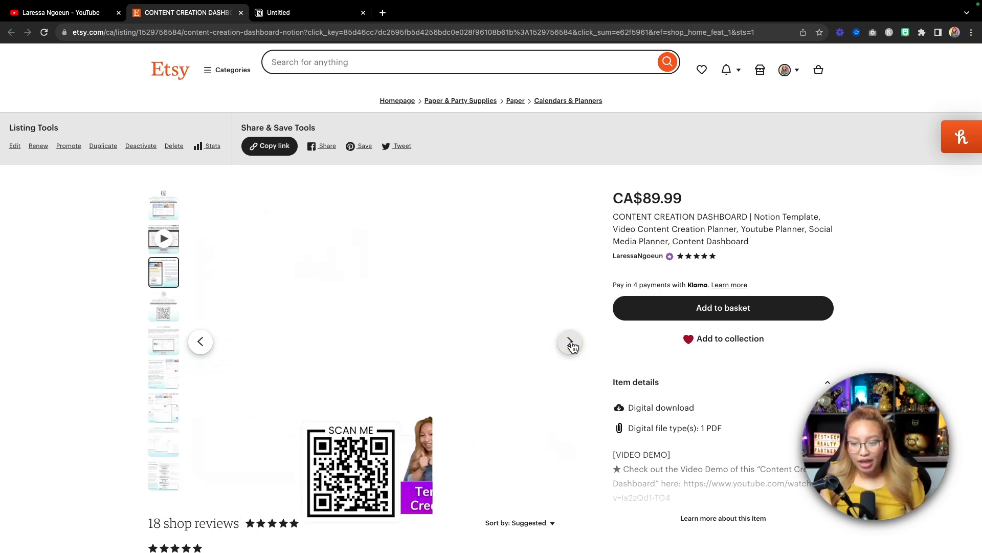
click(571, 342)
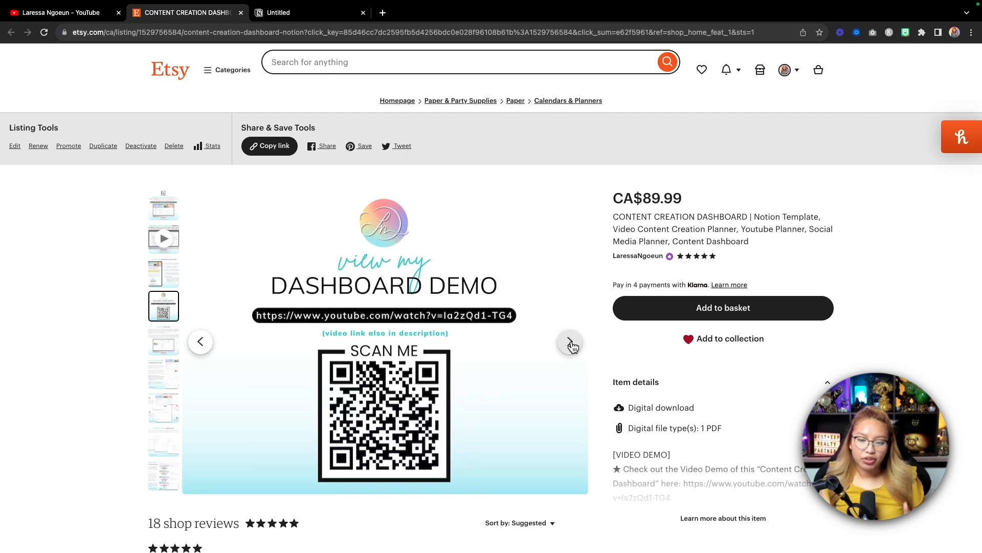
click(571, 343)
click(571, 343)
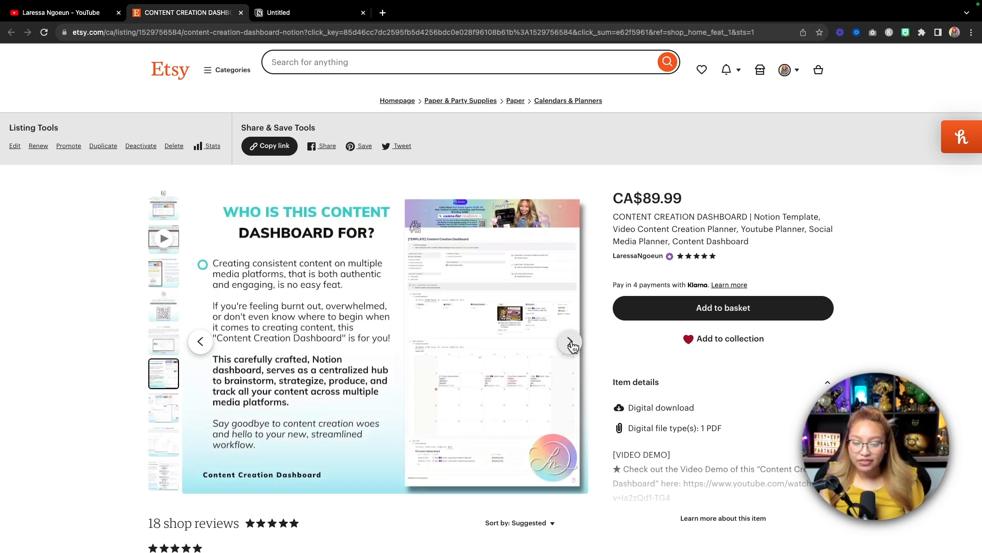
click(571, 343)
click(571, 343)
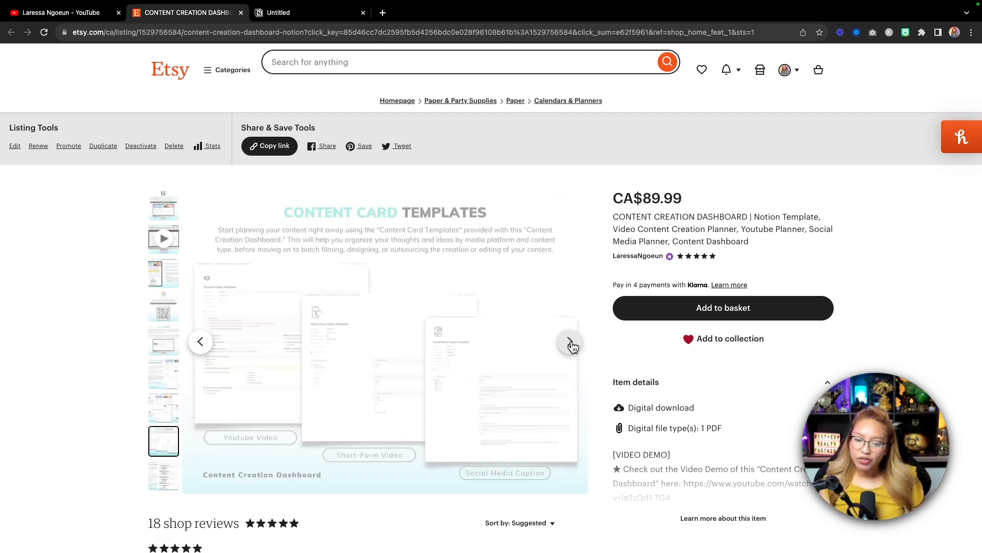
click(571, 343)
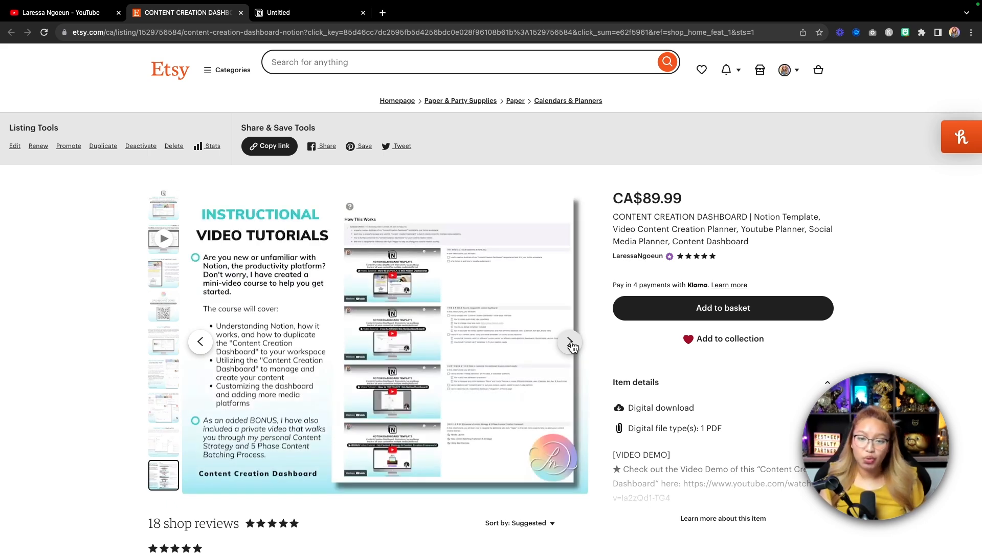
click(571, 343)
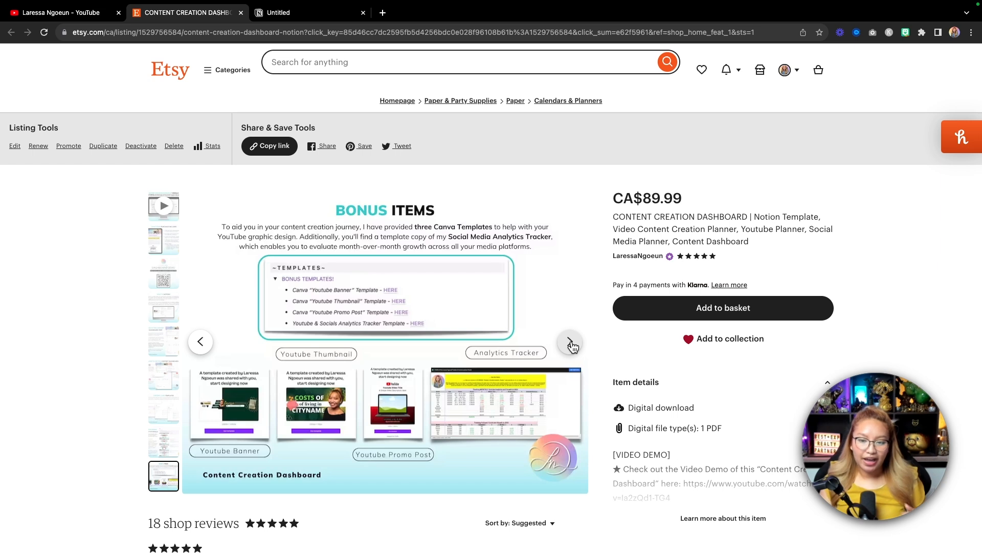
click(571, 343)
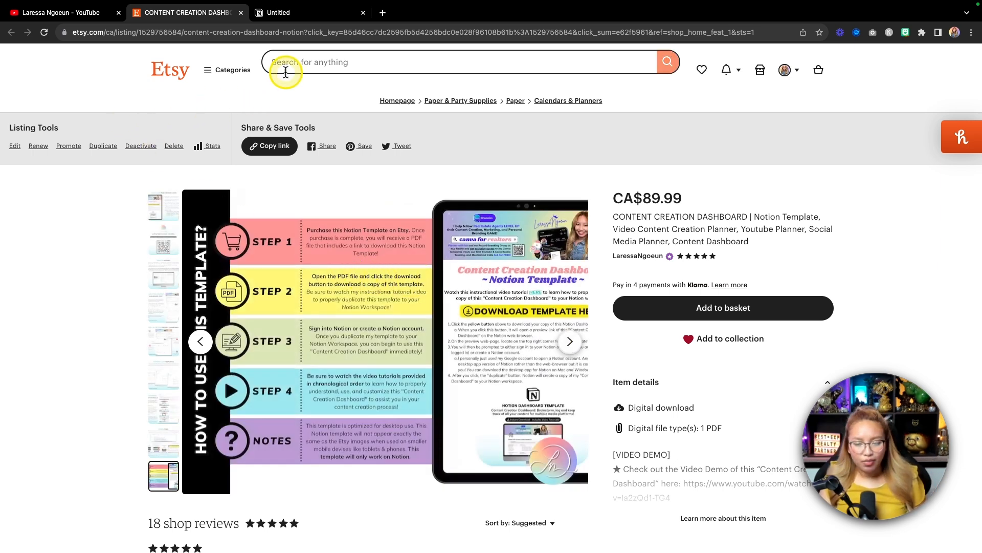
Step: Switch to the untitled Notion page, start it as an empty page, and turn on small text and full width
click(300, 13)
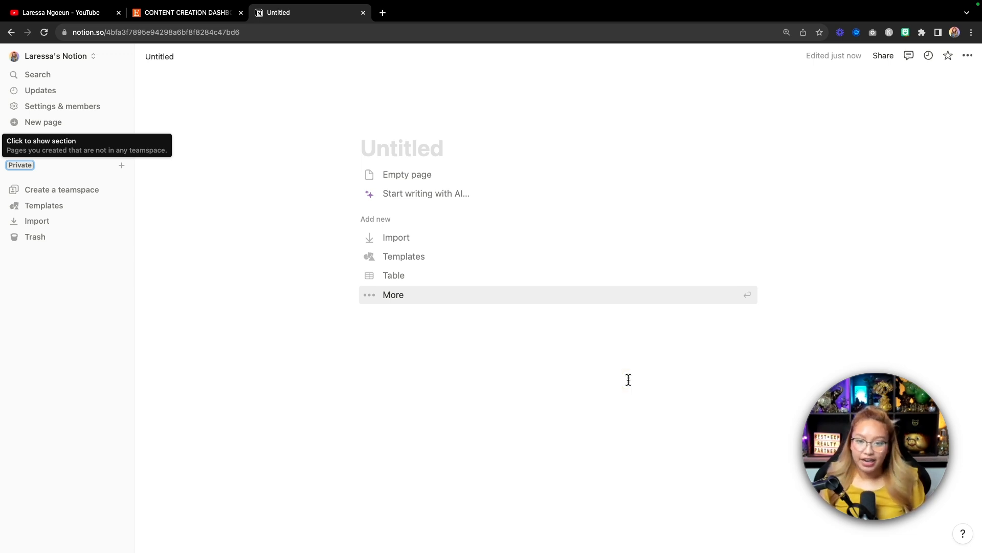
click(511, 440)
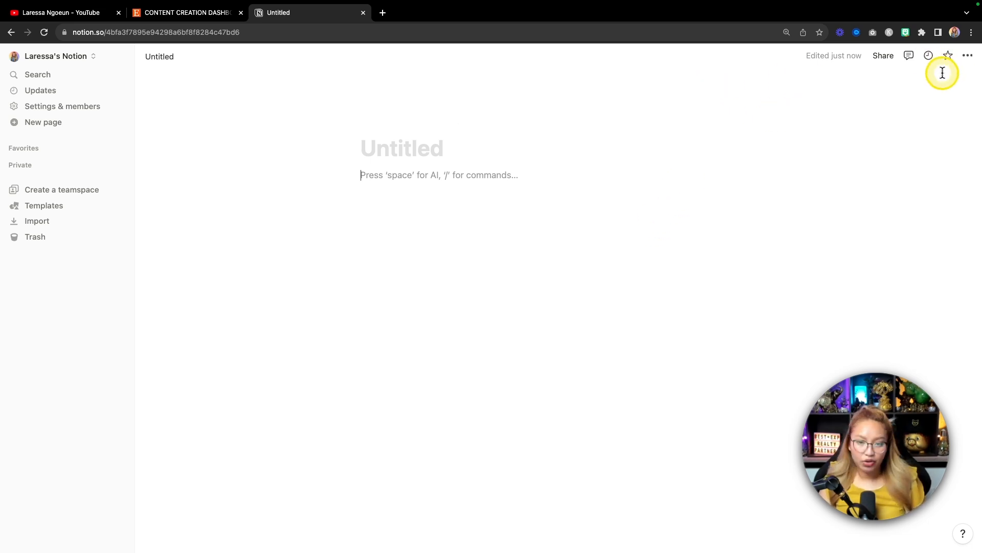
key(fn)
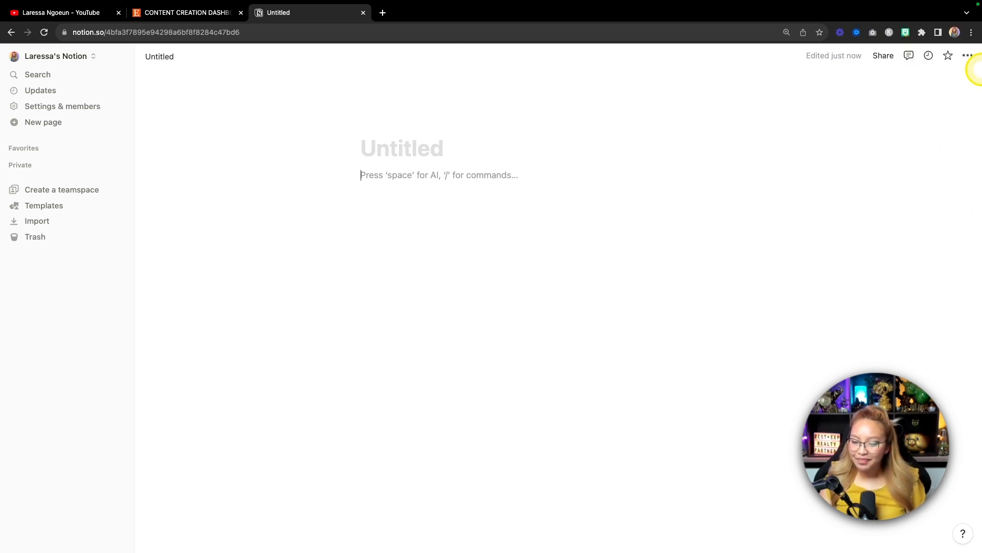
click(967, 55)
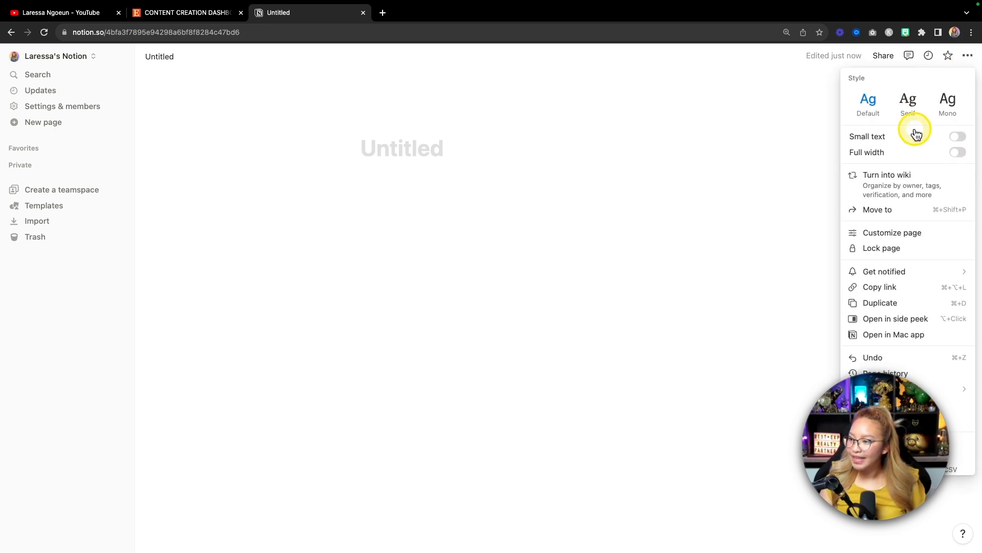
click(958, 137)
click(958, 152)
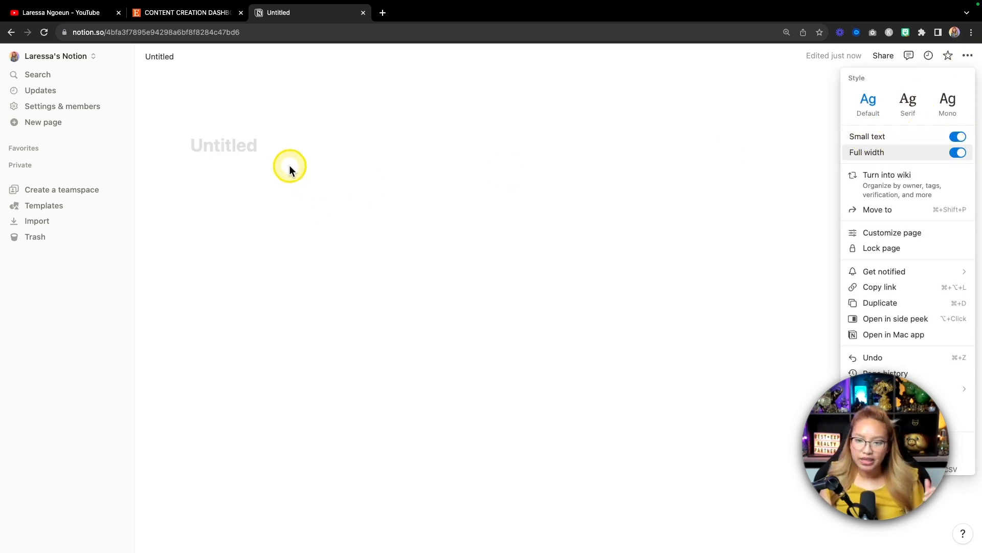
Step: Title the page "YouTube Dashboard (tutorial)"
click(229, 146)
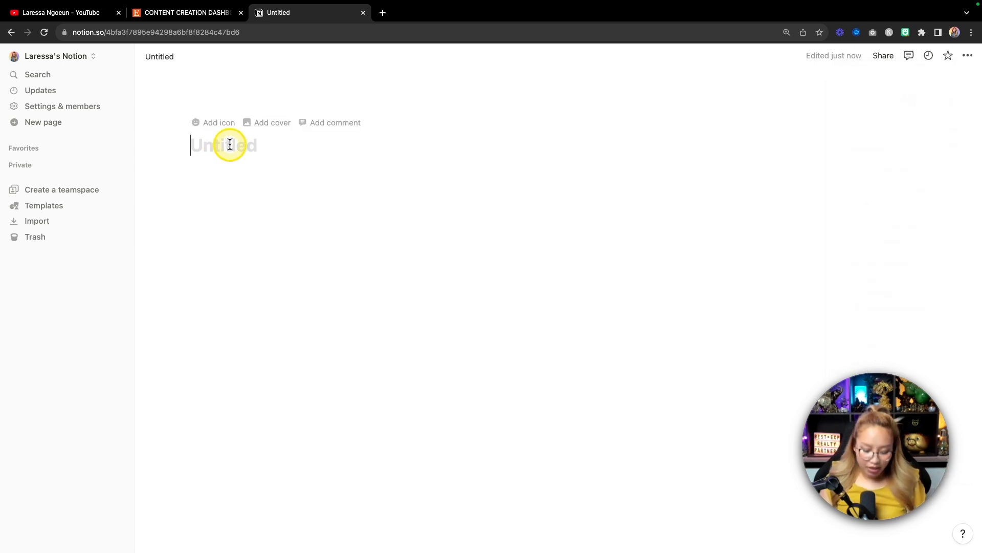
text(YouTube Dash)
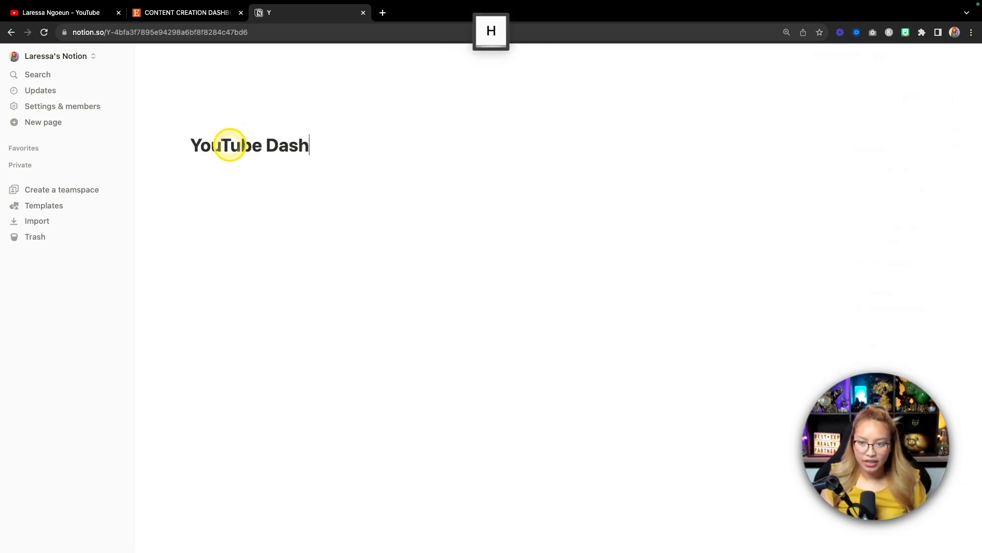
text(board (t)
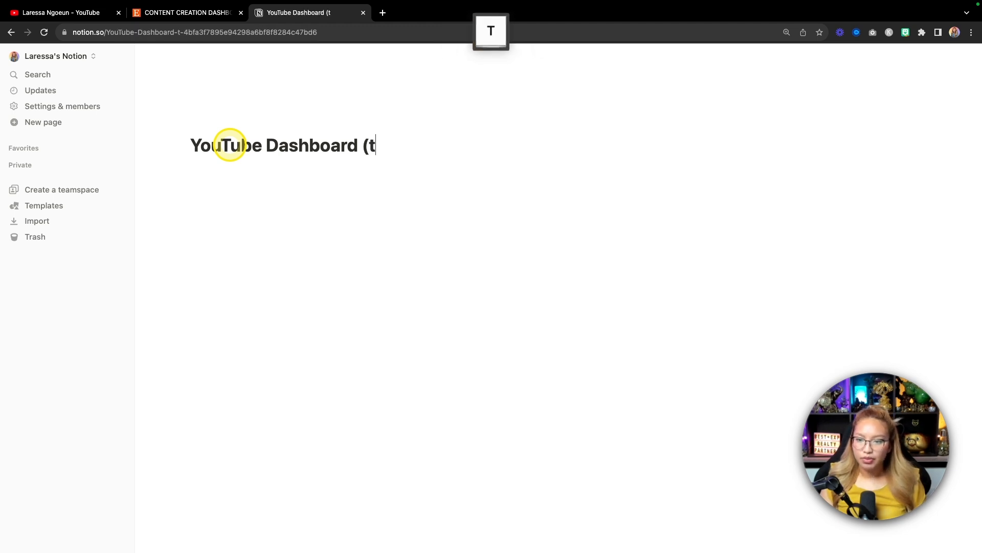
text(utorial))
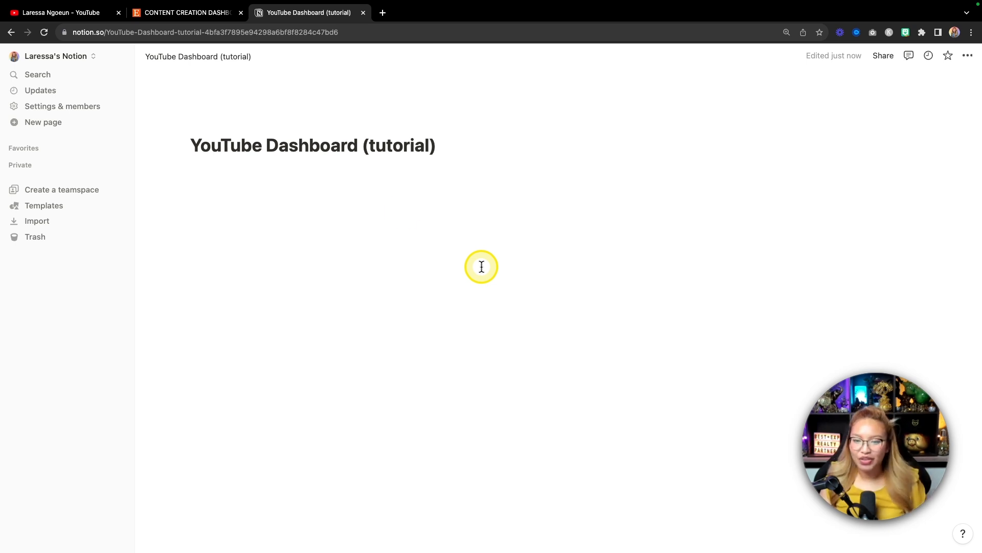
Step: Add a cover image above the page title
mouse_move(237, 128)
key(fn)
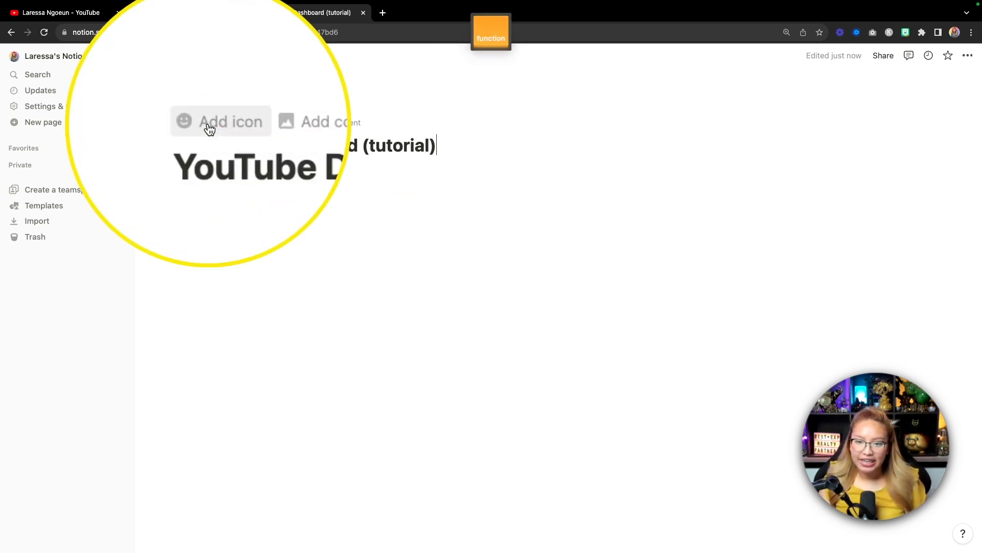
click(263, 122)
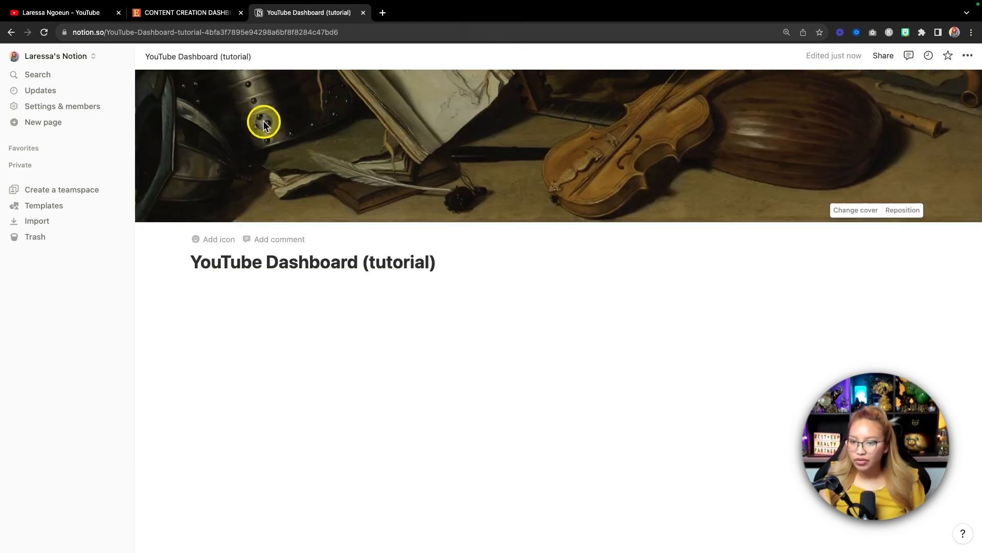
Step: Look through the available cover image sources and change the page cover to the solid light peach color from Color & Gradient
key(fn)
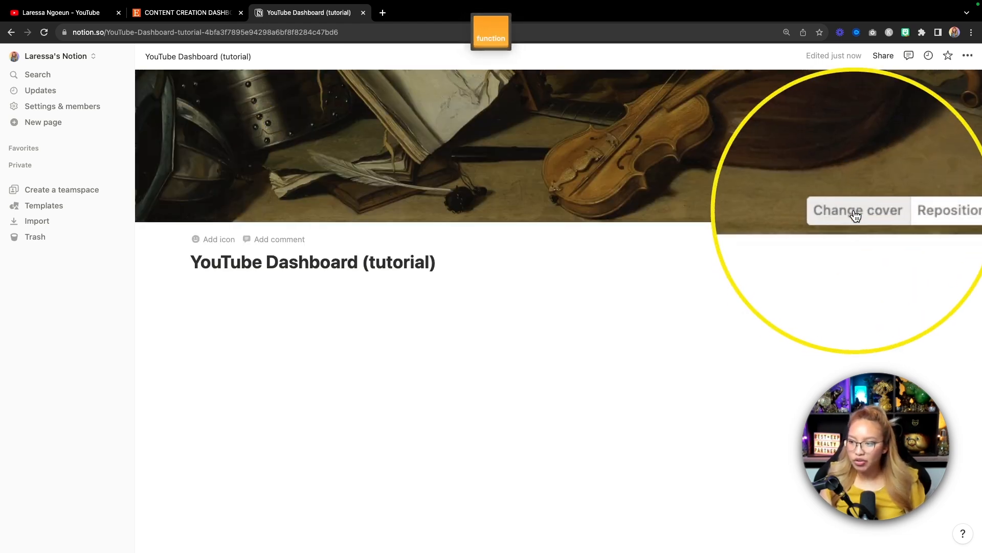
click(853, 209)
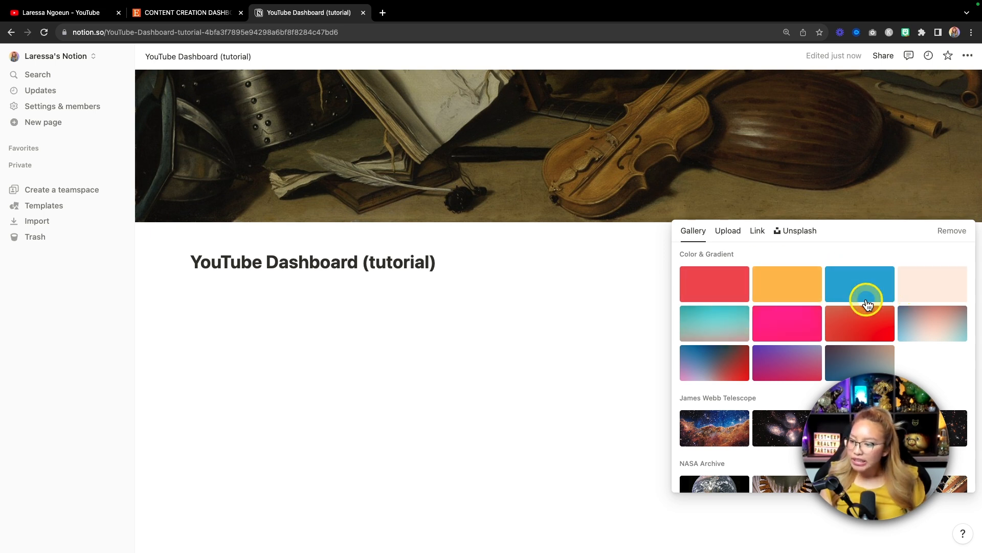
scroll(800, 323, down, 5)
scroll(801, 327, down, 4)
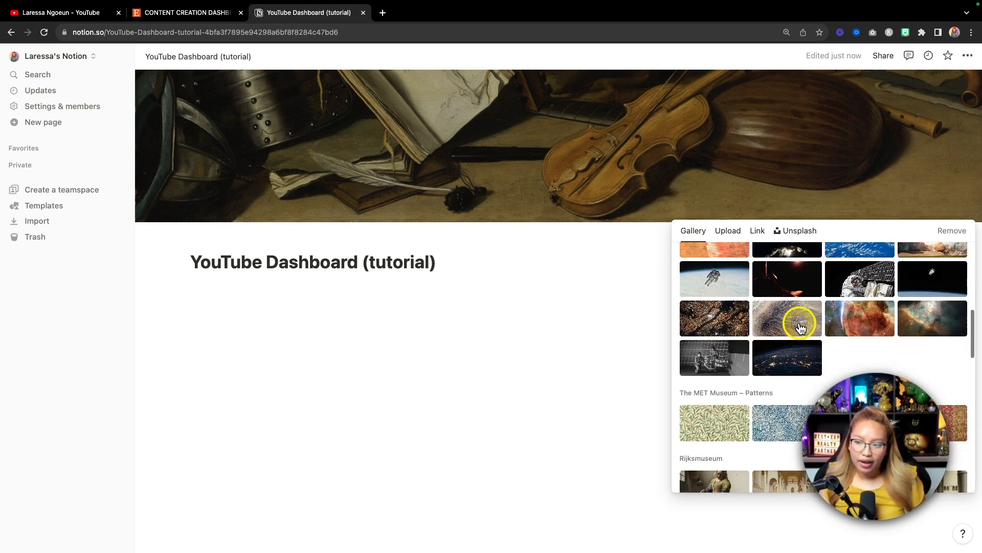
click(735, 236)
click(758, 233)
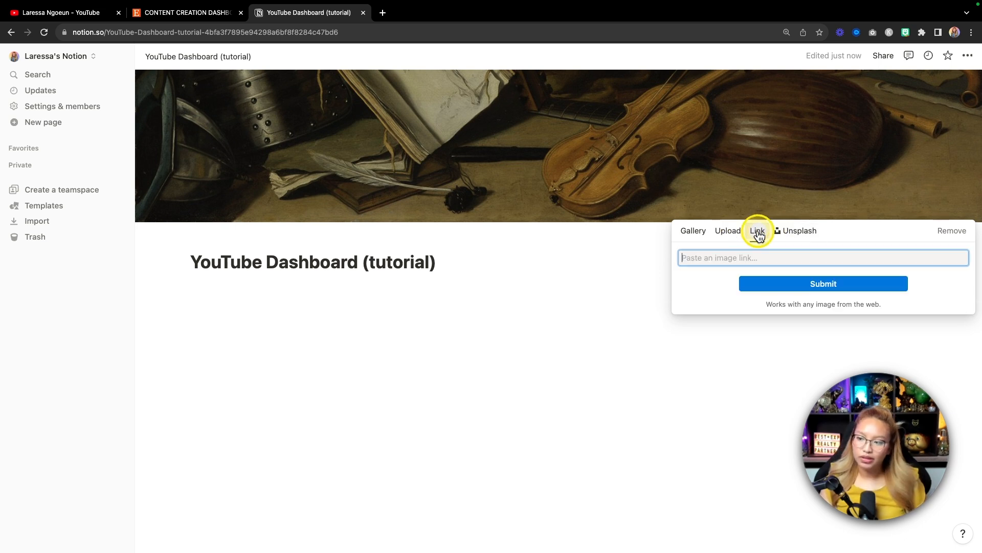
click(811, 234)
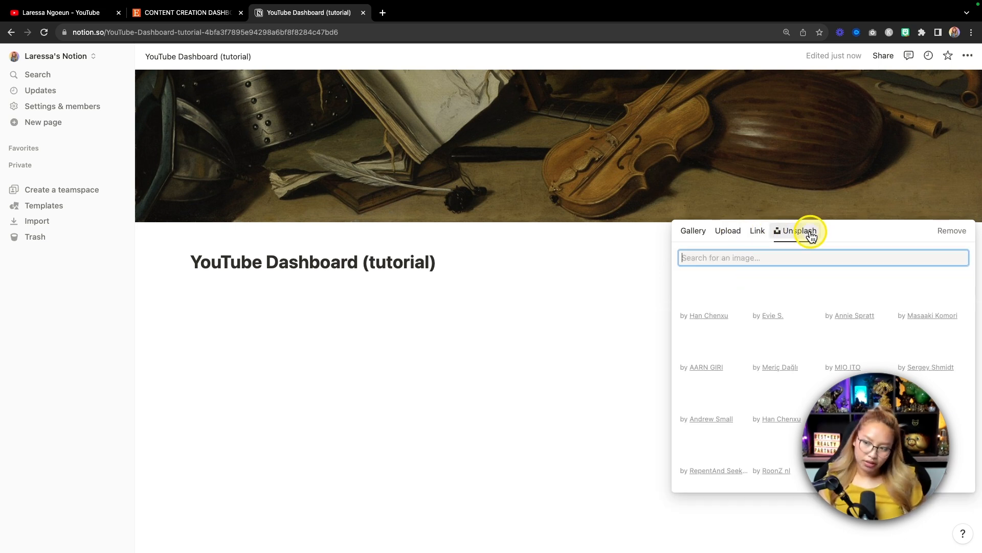
click(695, 236)
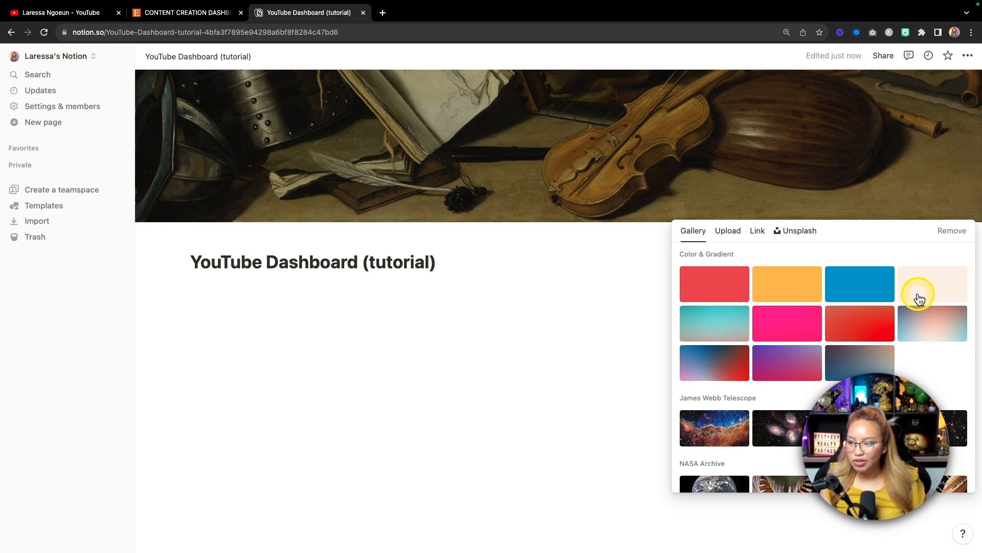
click(935, 295)
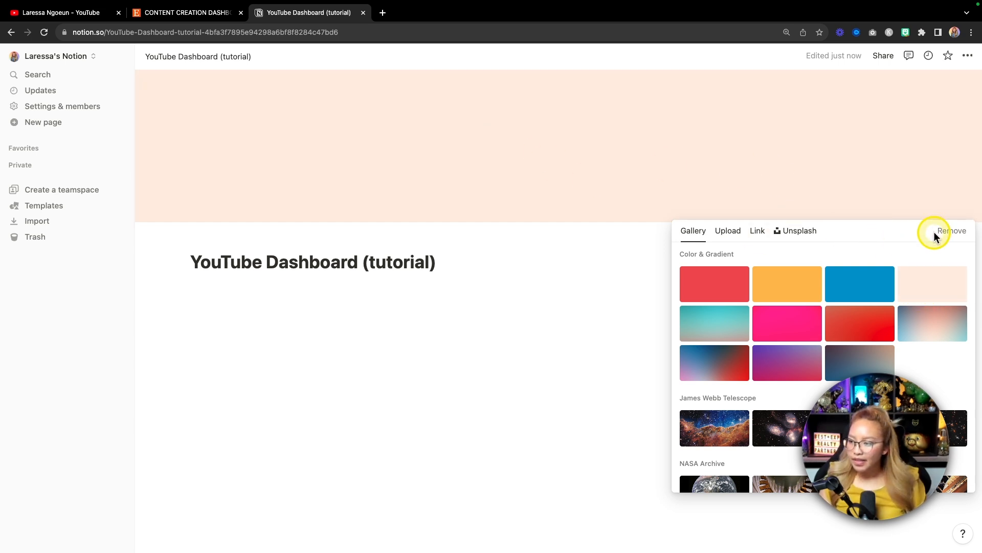
click(525, 175)
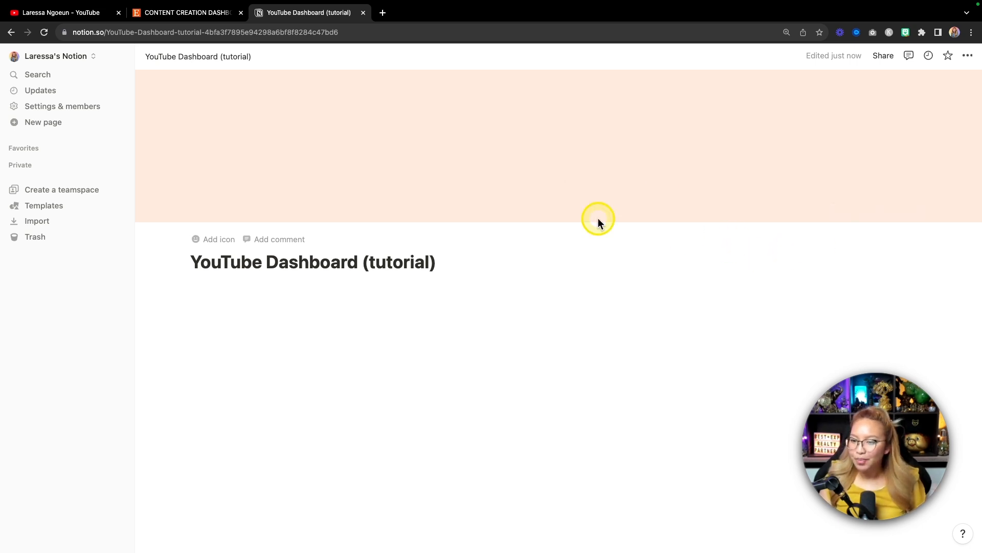
Step: Add an icon to the page, look through the built-in icon set, and open the custom image option
key(fn)
click(204, 240)
click(213, 220)
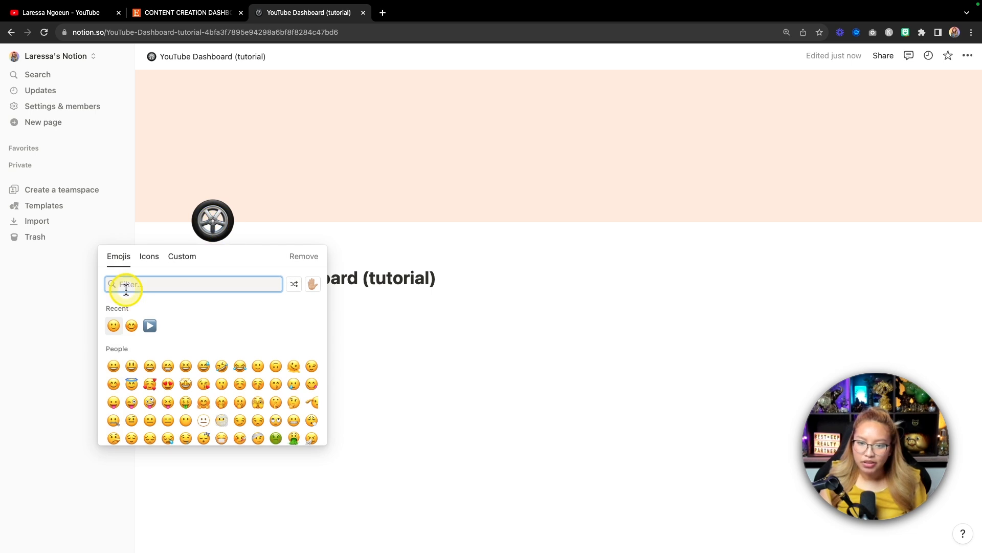
key(fn)
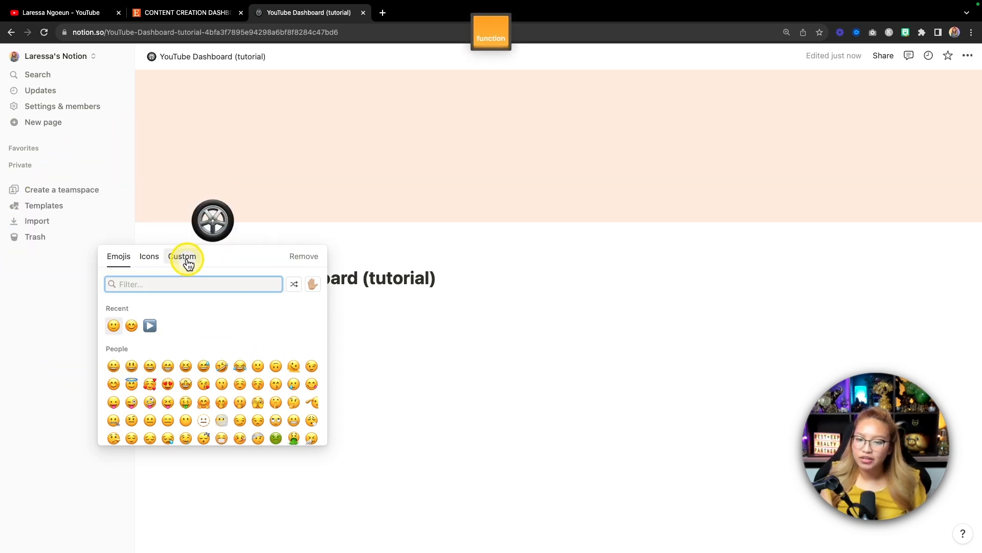
click(151, 257)
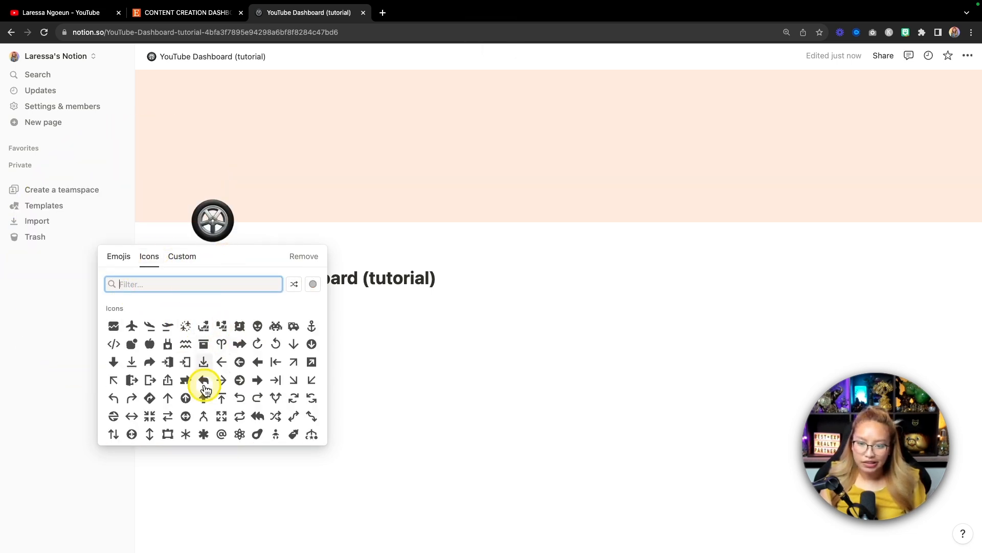
click(178, 259)
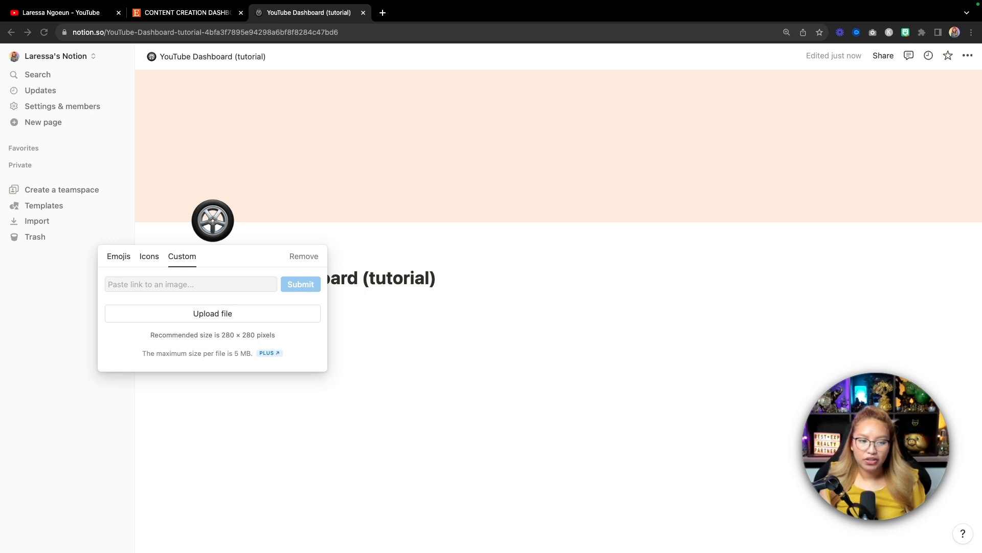
Step: Open flaticon.com in a separate browser tab and search its icons for "youtube"
click(493, 31)
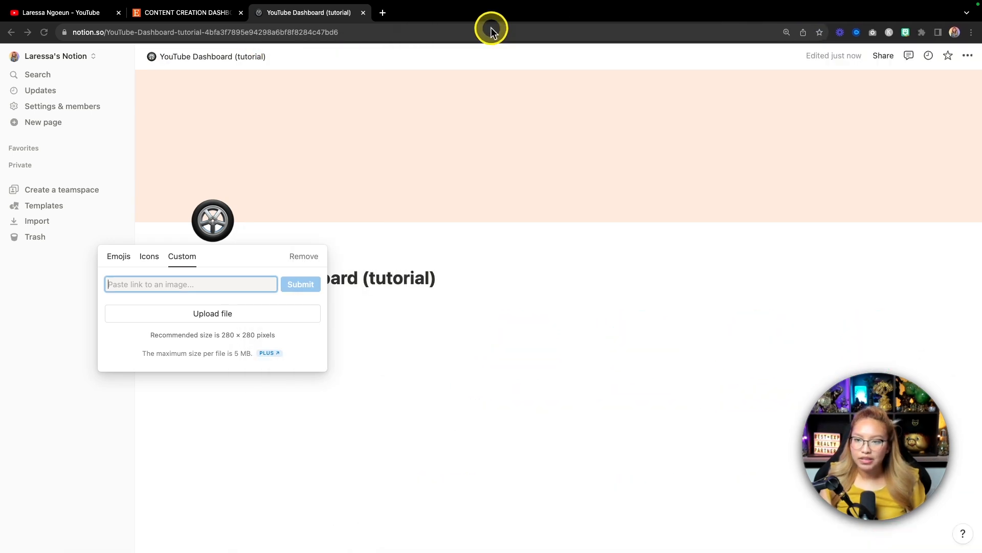
key(fn)
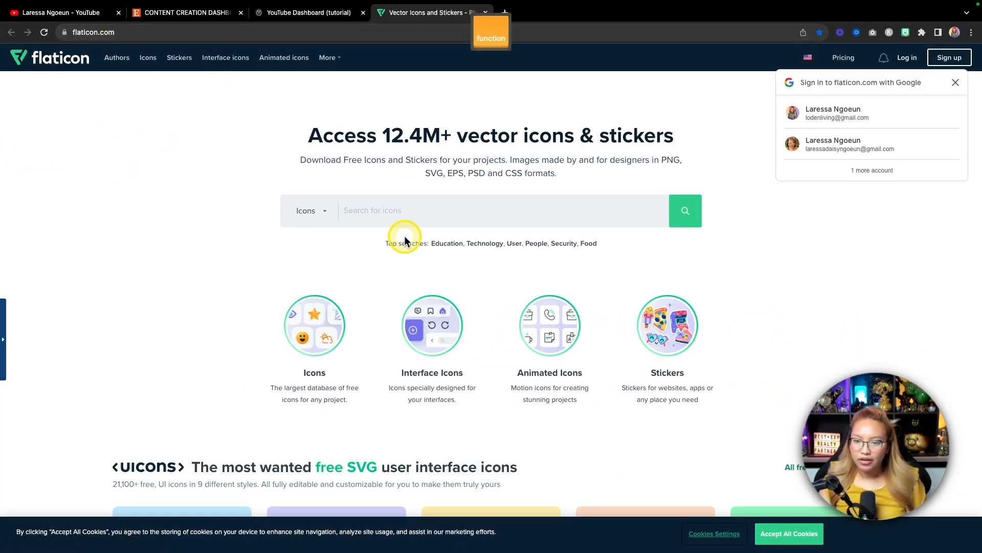
click(412, 216)
text(youtube)
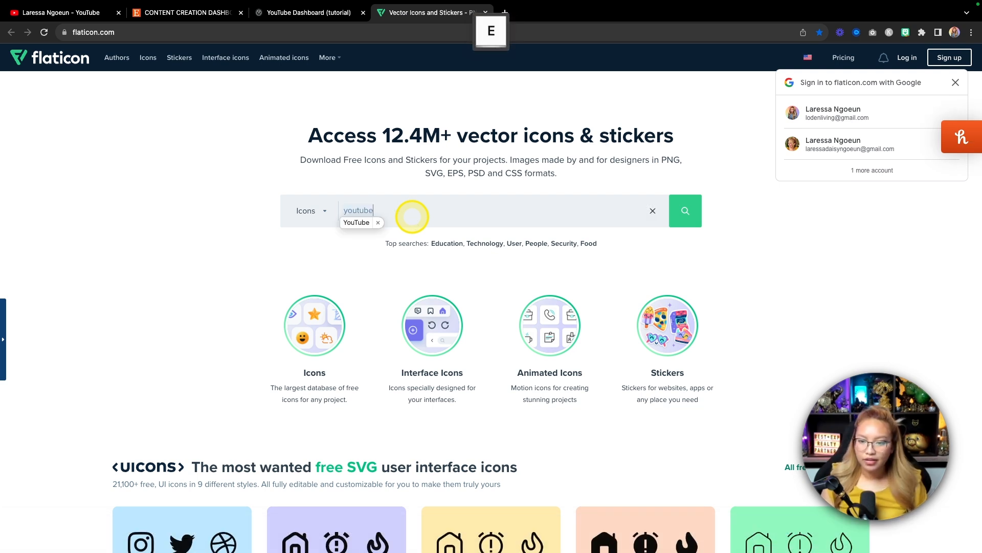
key(Return)
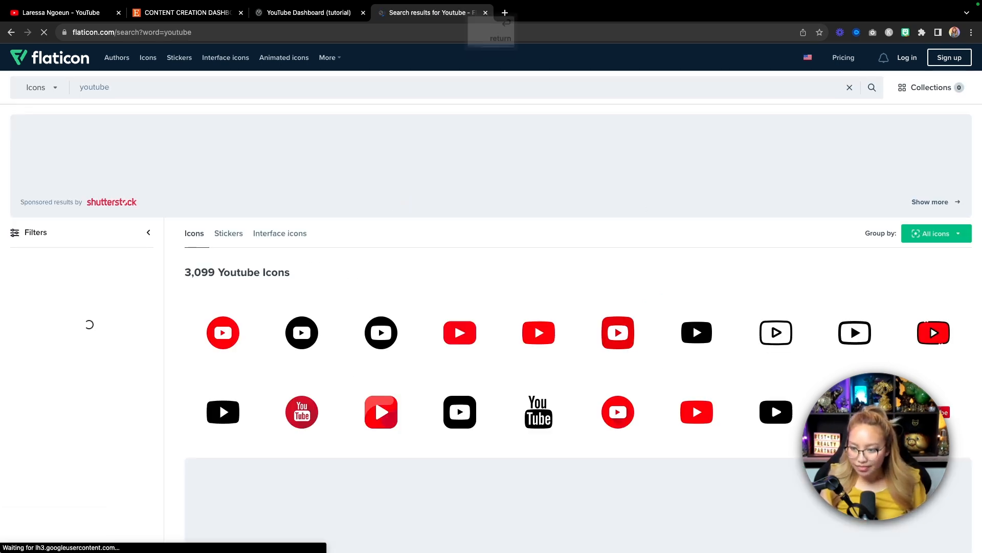
Step: Try to set the Notion page's custom icon using the link address of the solid black YouTube play icon from Flaticon
scroll(412, 216, down, 2)
scroll(381, 237, down, 4)
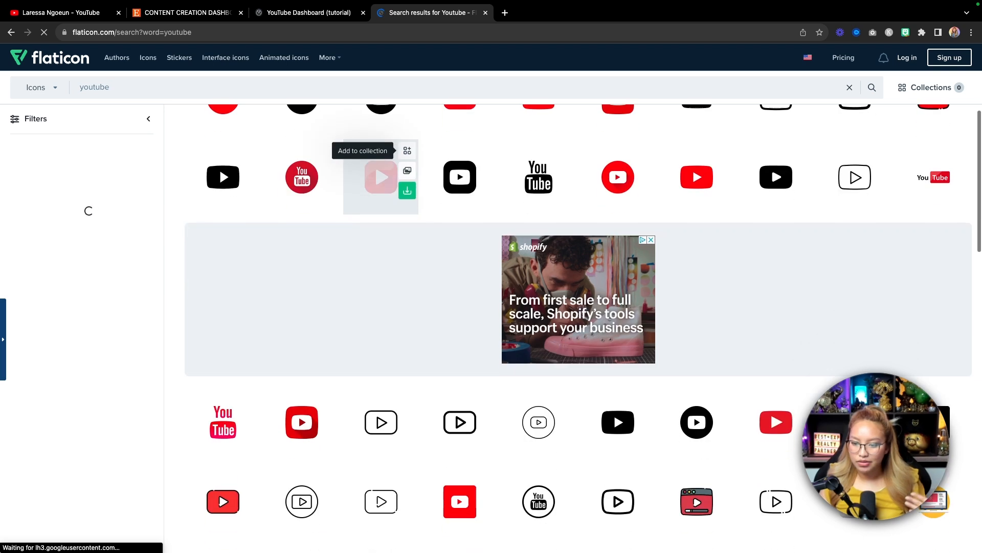
scroll(407, 210, down, 3)
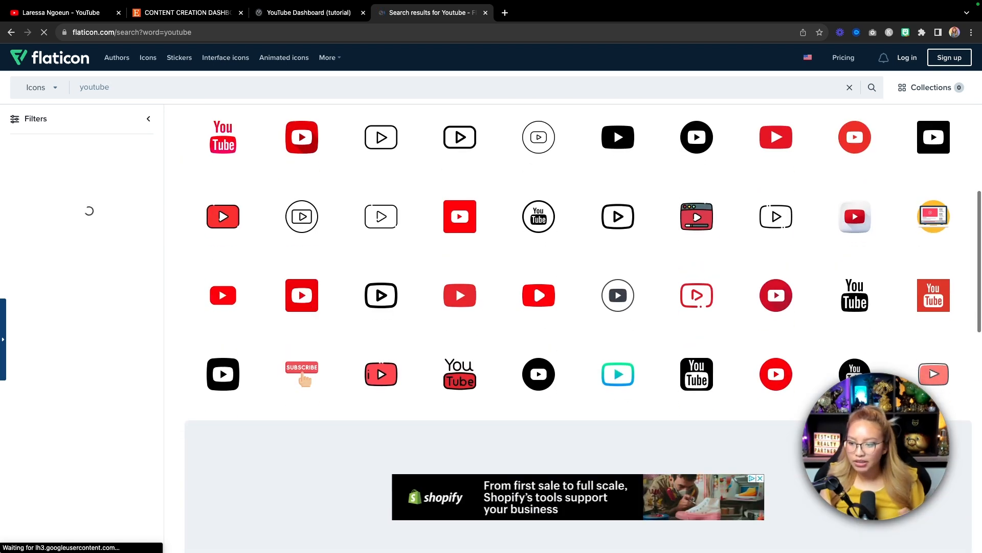
scroll(690, 268, up, 2)
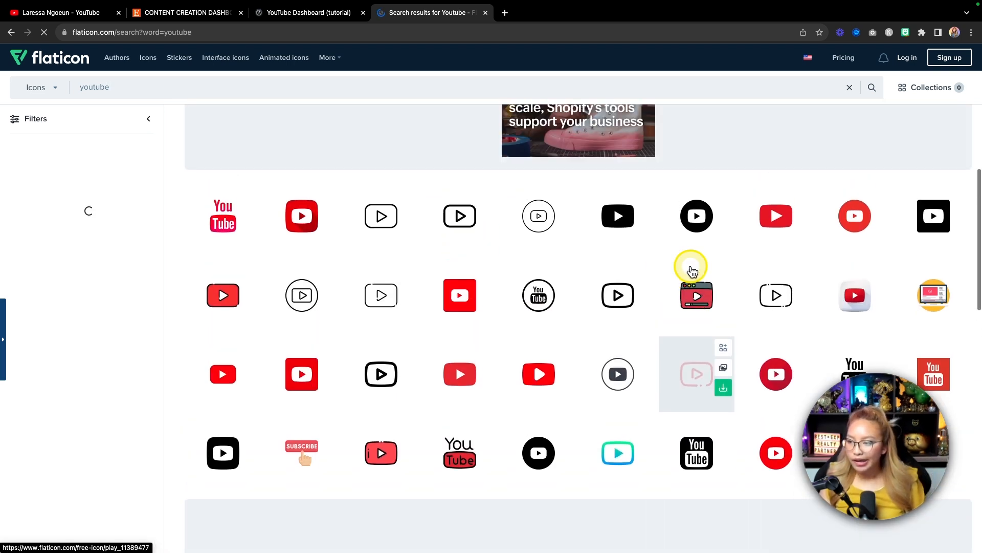
scroll(693, 271, up, 1)
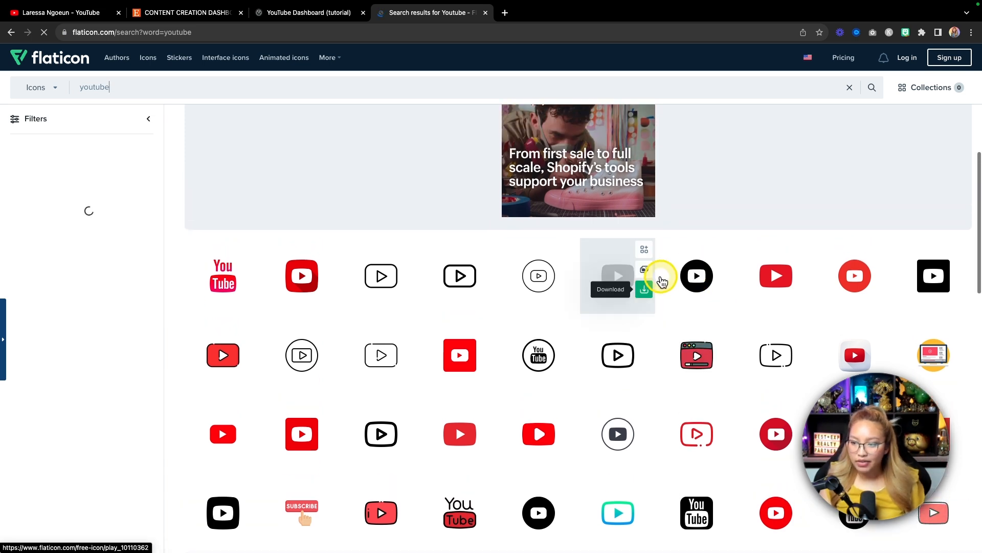
right_click(614, 278)
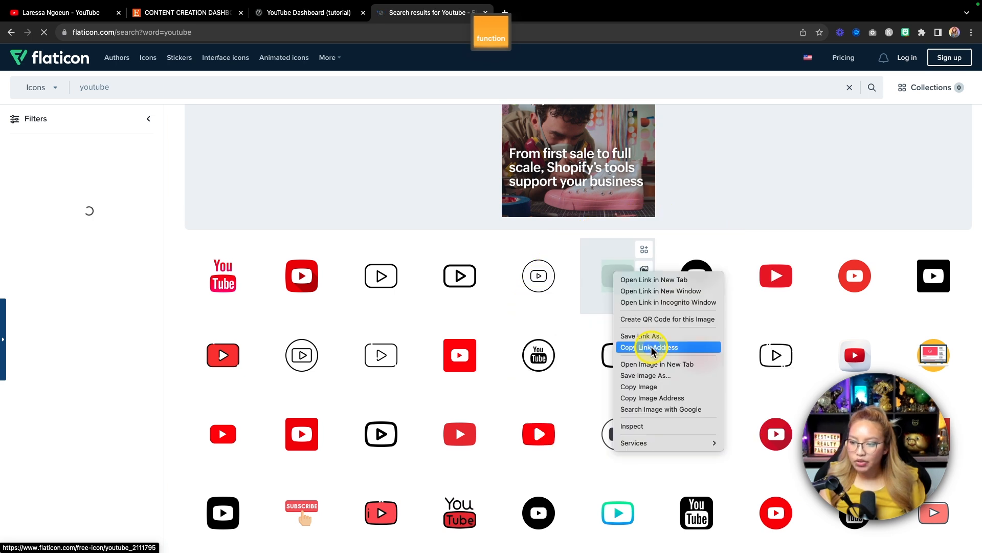
click(655, 348)
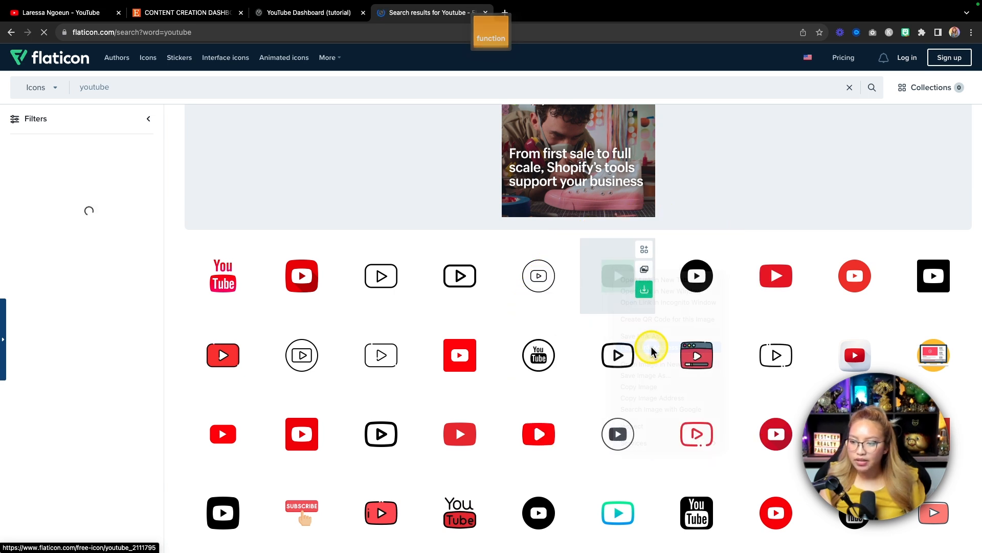
click(298, 13)
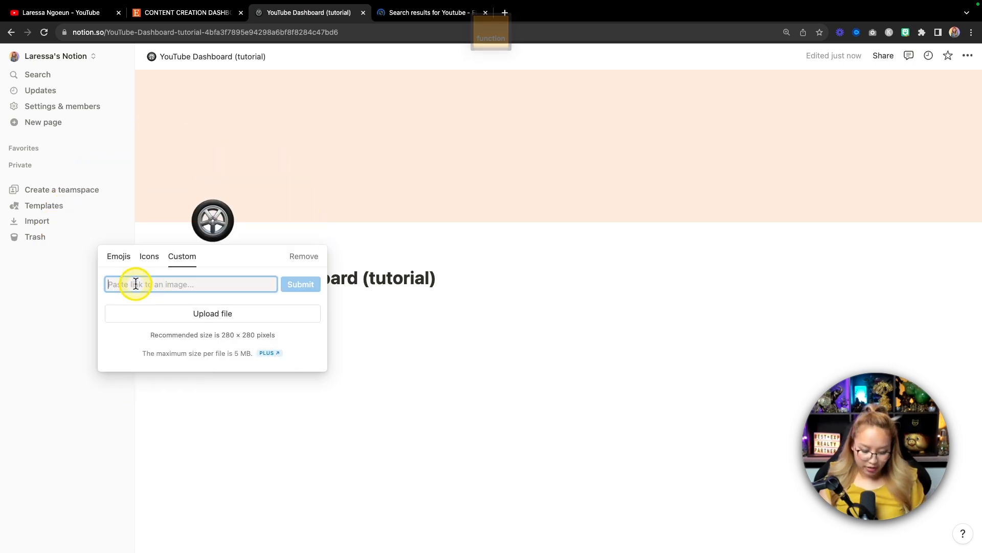
key(super+v)
click(300, 285)
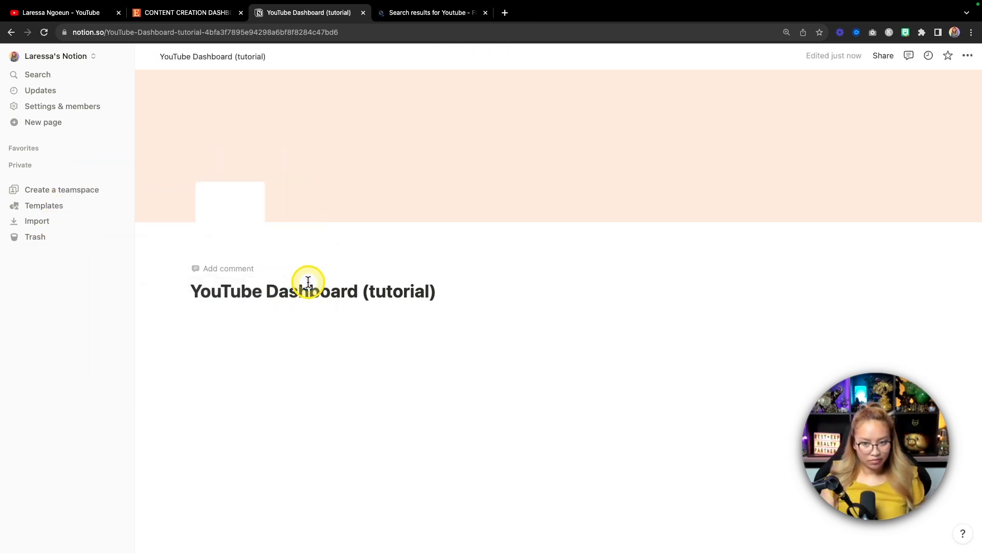
Step: Copy the image address of the solid black YouTube play icon on Flaticon and submit it as the Notion page's custom icon
click(424, 14)
right_click(605, 274)
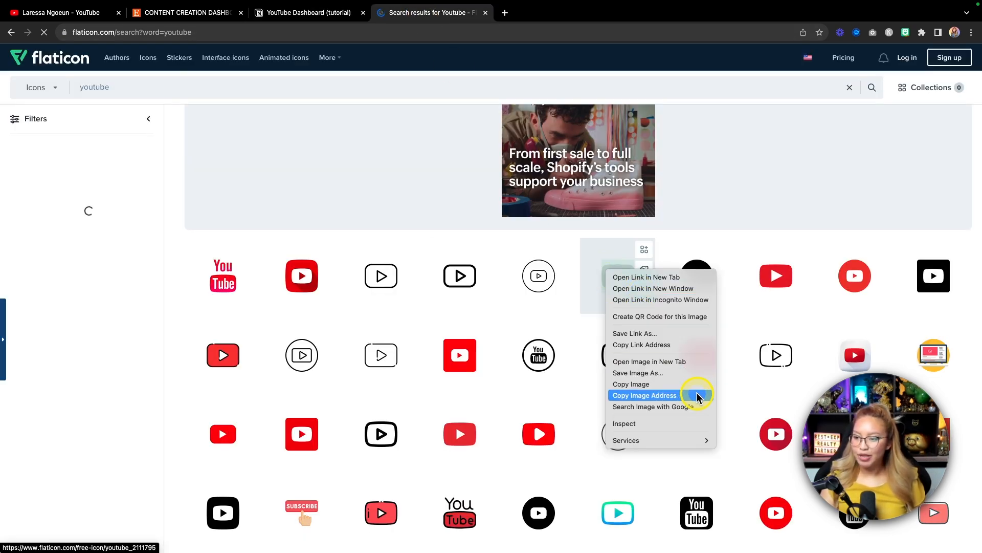
click(637, 396)
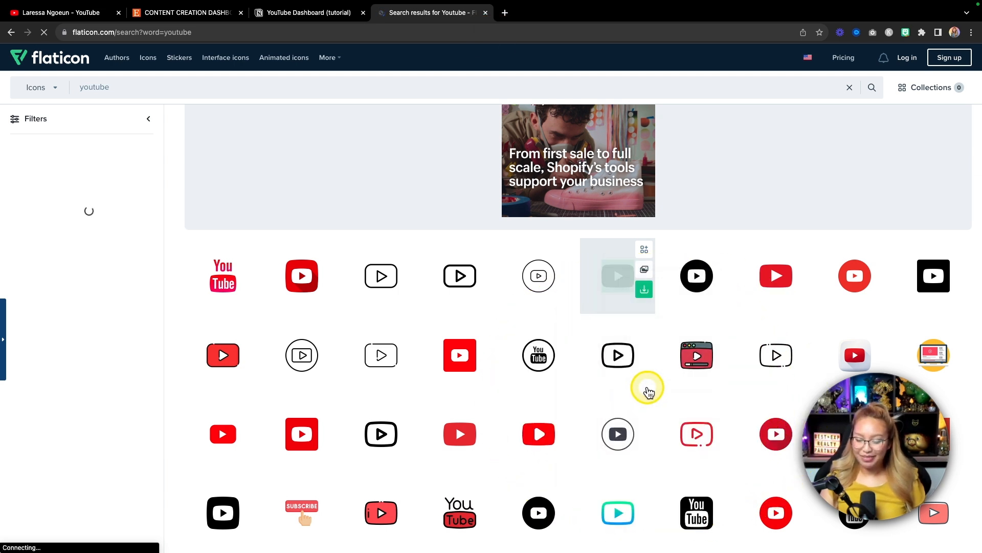
click(316, 11)
click(225, 218)
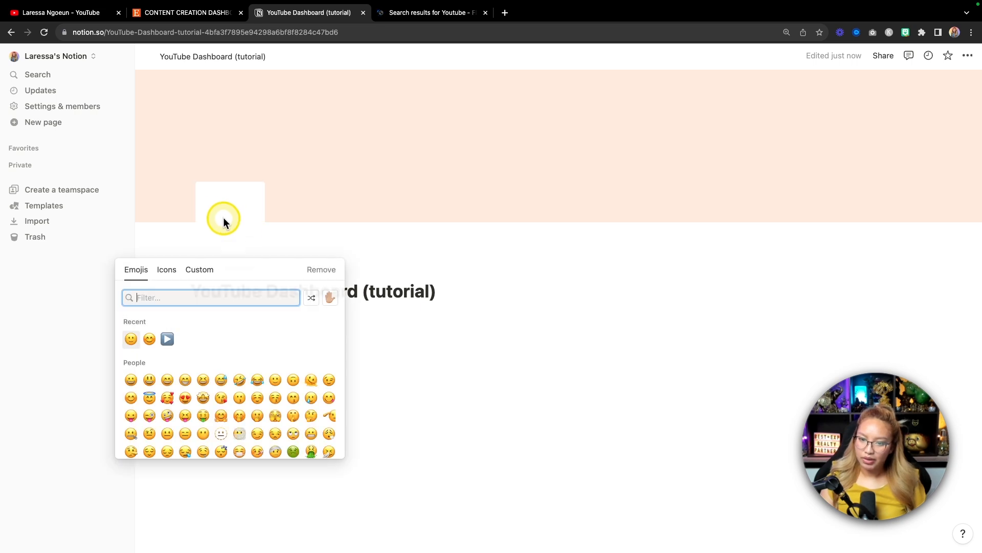
click(209, 271)
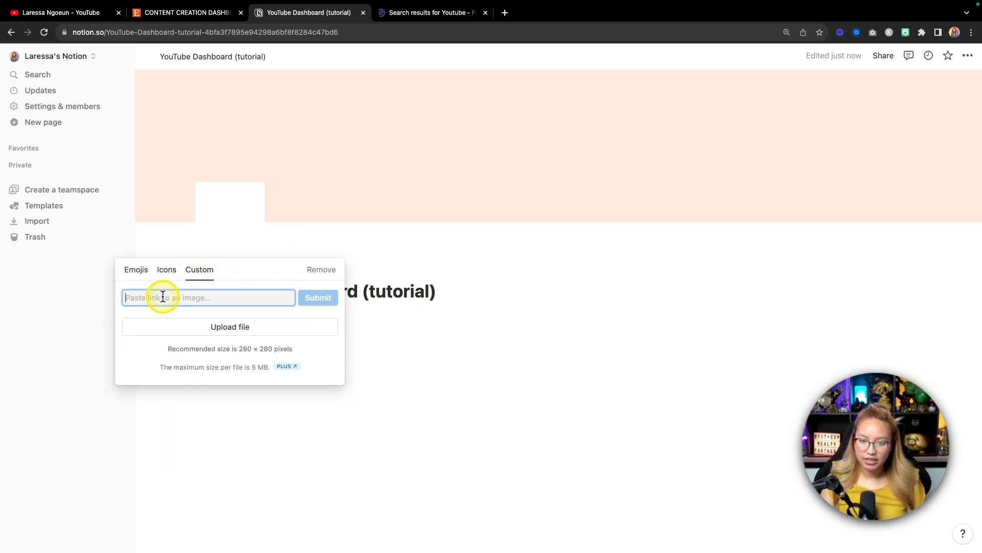
key(super+v)
click(318, 298)
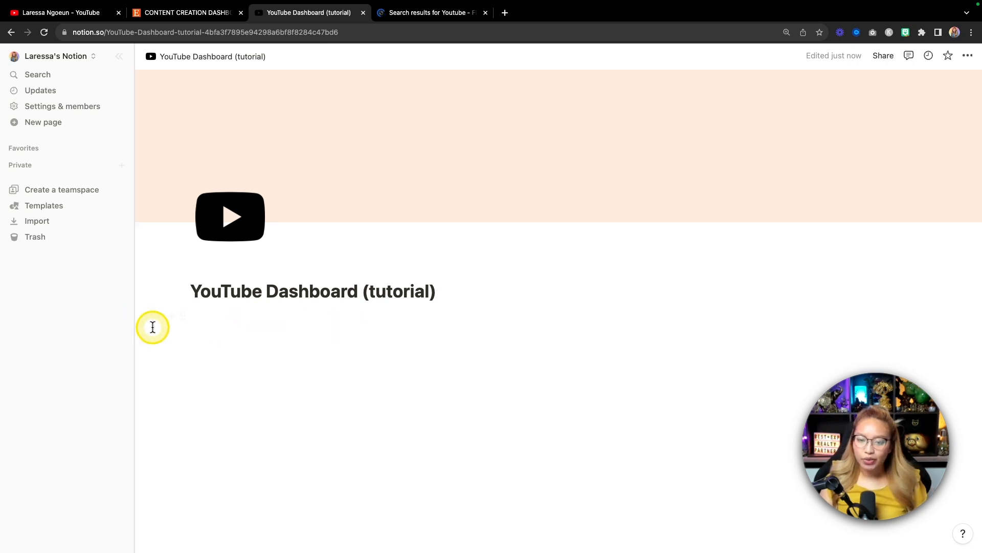
Step: Look through the available block types for the empty line below the title and insert a plain Text block
click(199, 316)
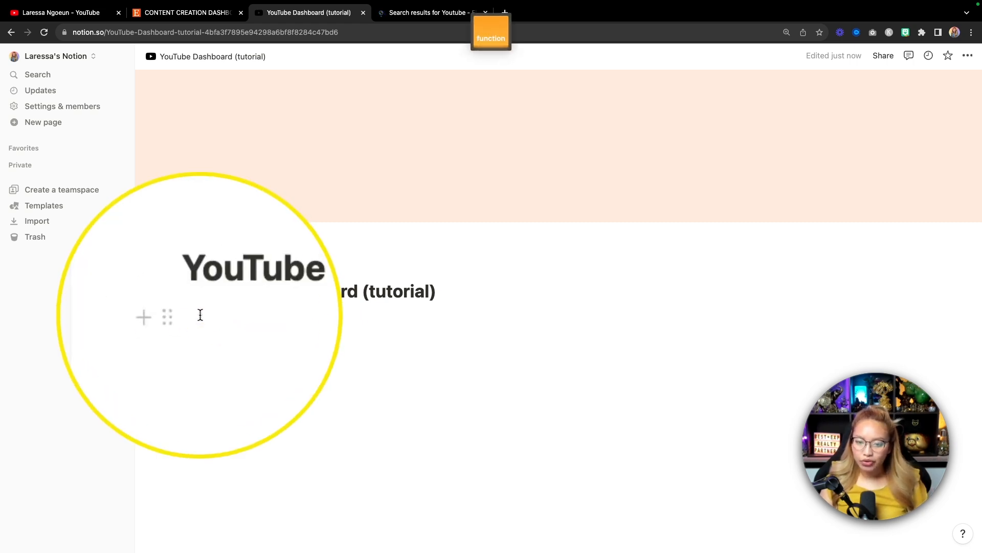
click(172, 317)
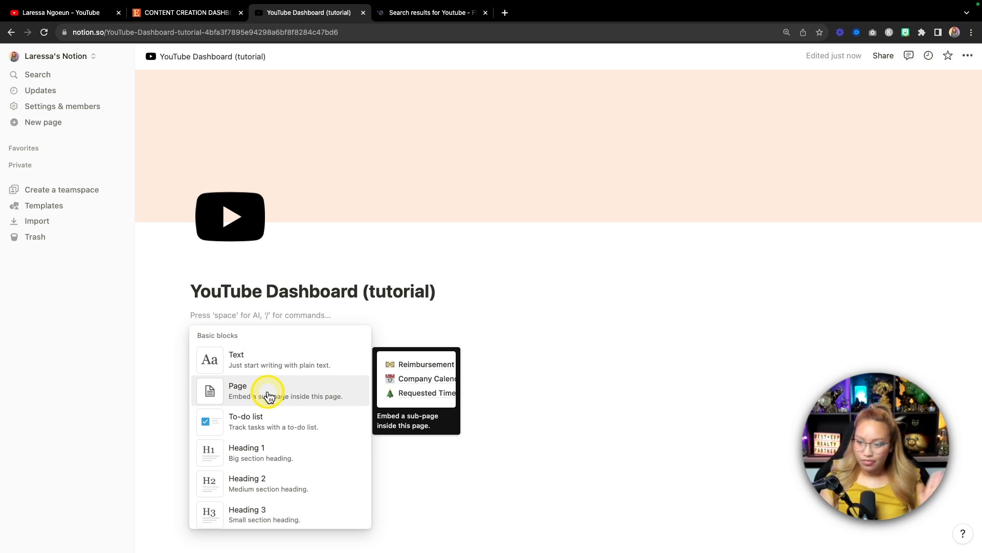
scroll(269, 397, down, 8)
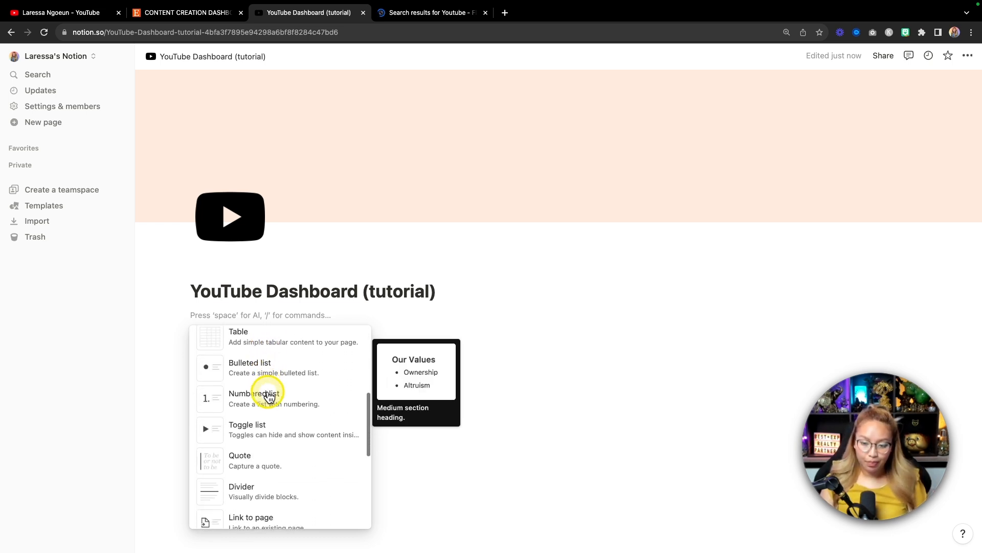
scroll(269, 397, down, 15)
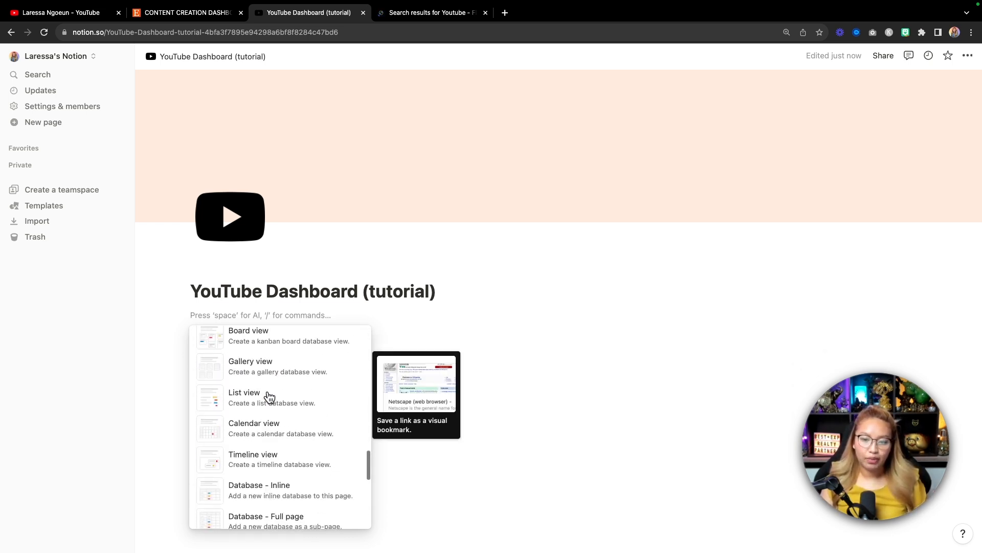
scroll(269, 397, down, 15)
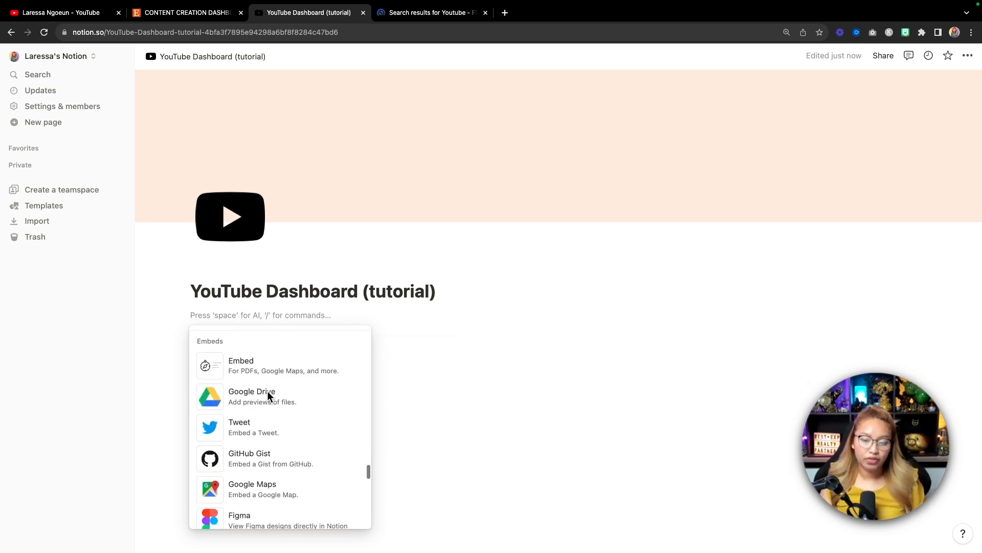
scroll(269, 398, down, 15)
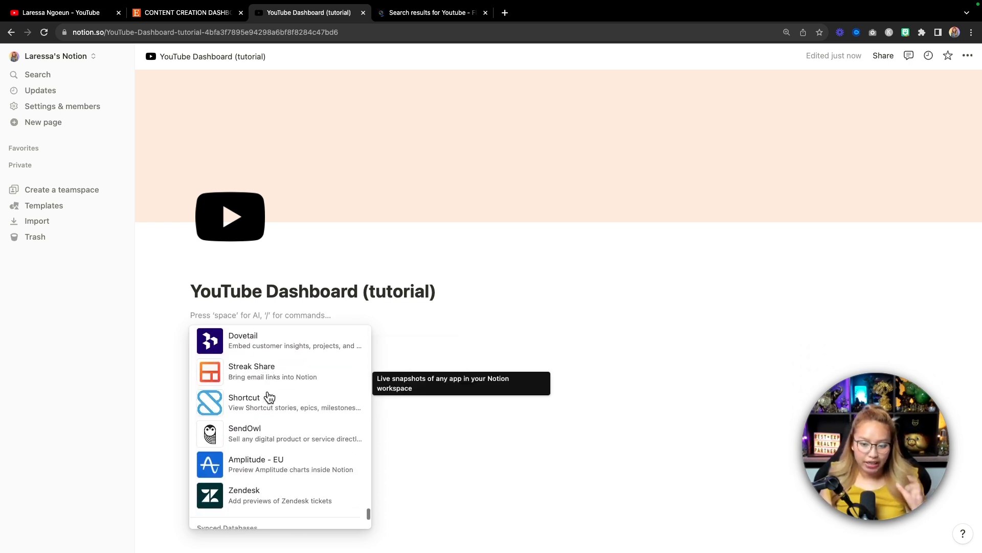
scroll(268, 397, up, 20)
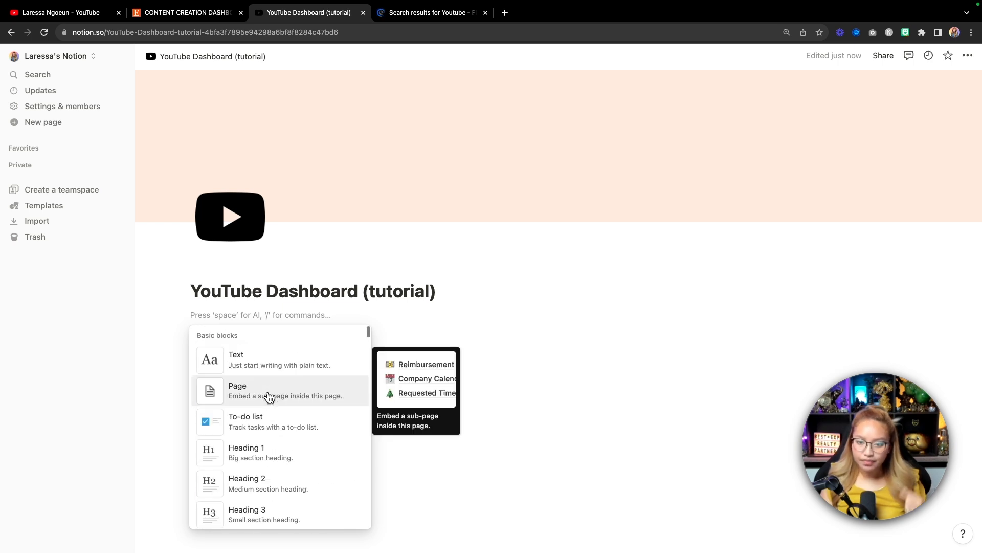
click(251, 368)
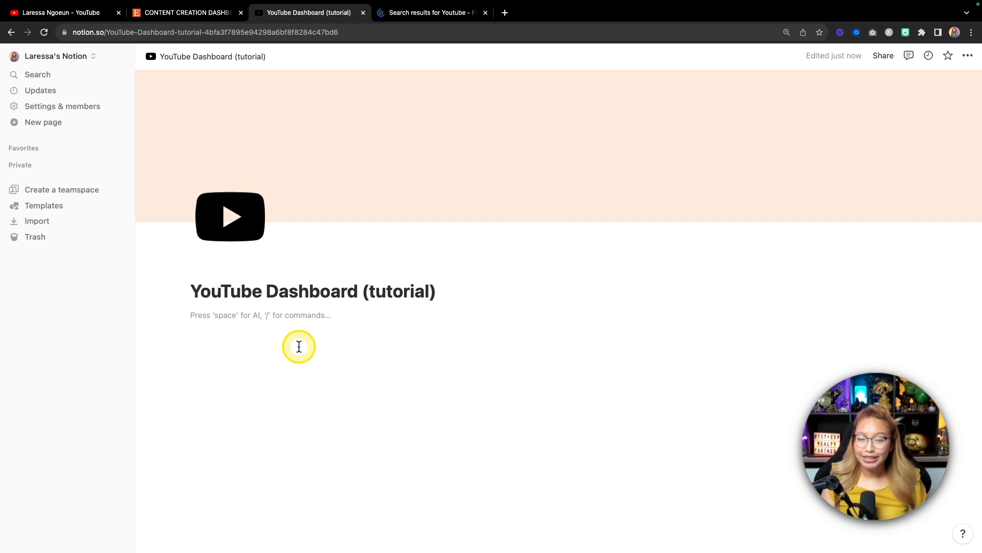
Step: Write "This is my content creation dahsboard for YouTube planning." below the page title and start a new line
text(This )
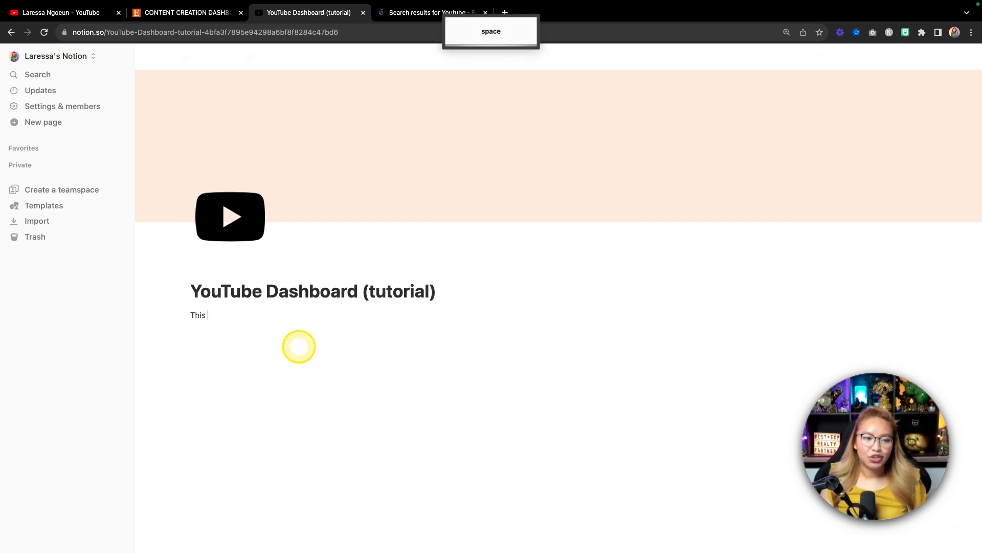
text(is my content c)
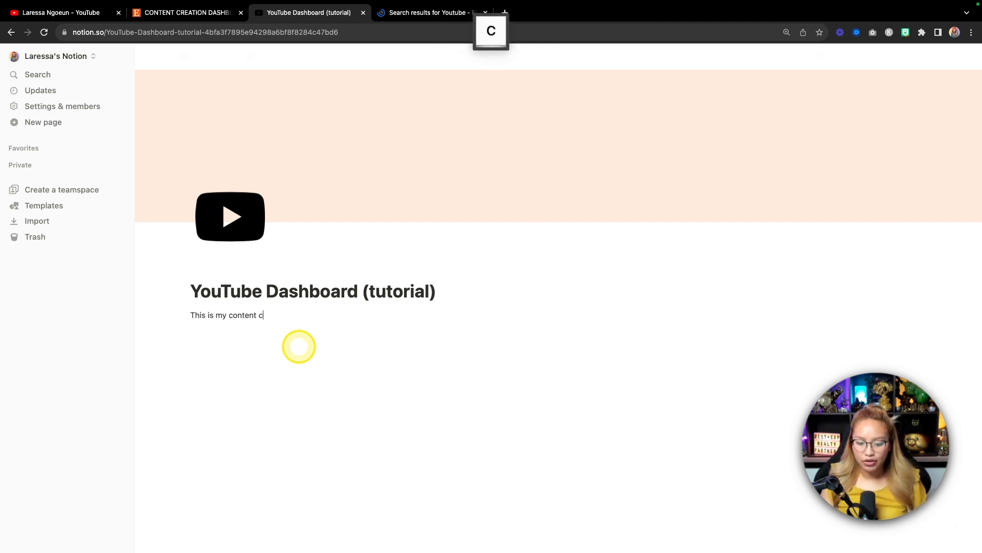
text(reation shs)
key(BackSpace)
key(BackSpace)
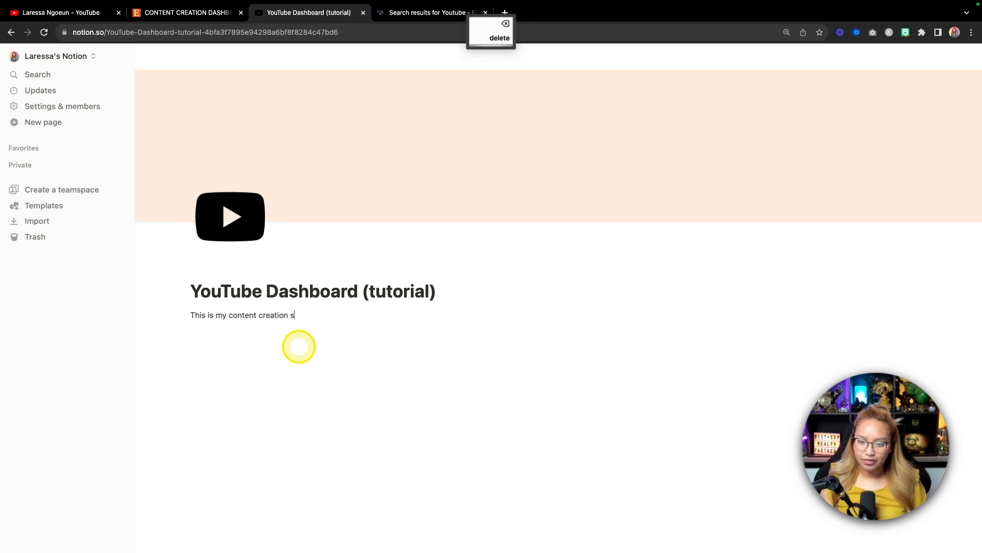
text(dahsb)
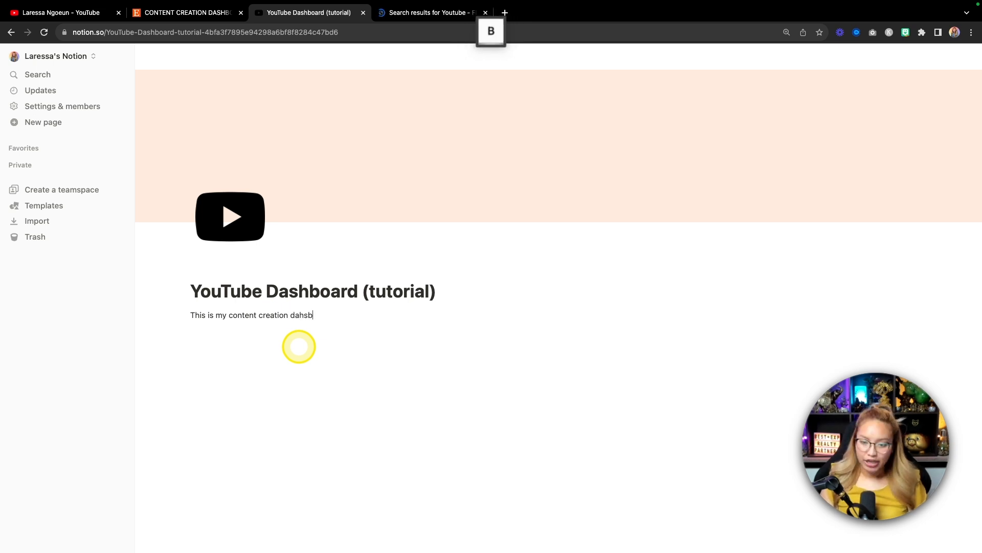
text(oard for youtube a)
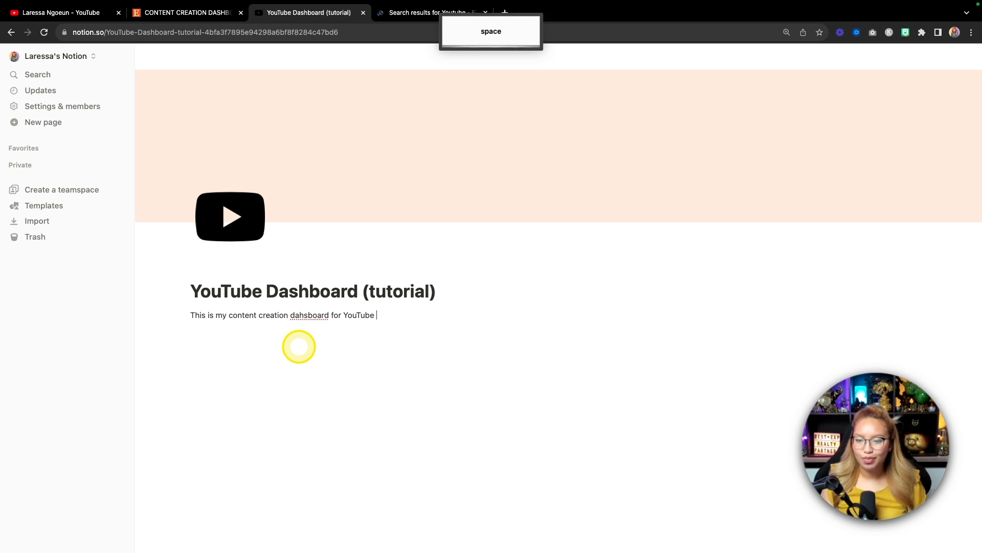
key(BackSpace)
text(planning.)
key(Return)
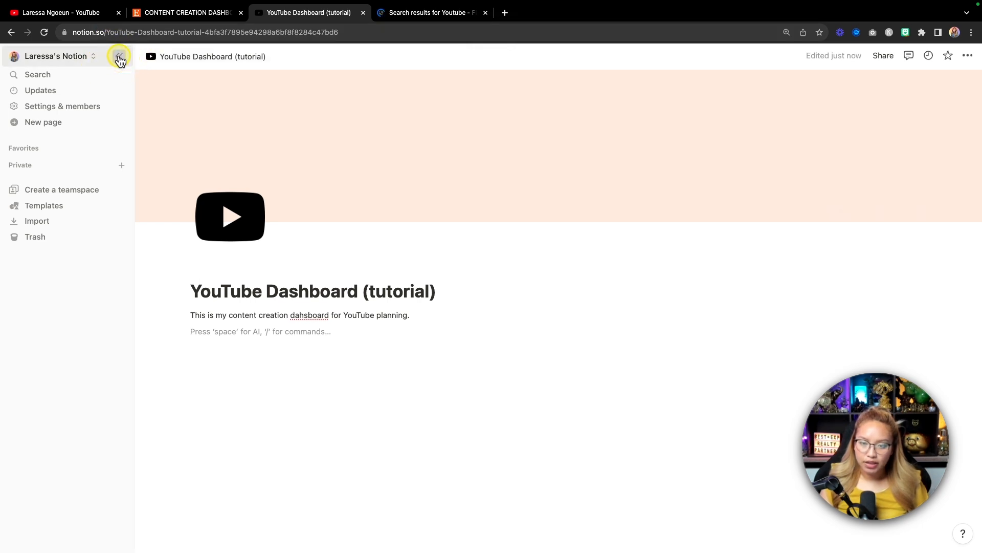
Step: Hide the workspace sidebar and insert a Callout block on the empty line below the page description
click(119, 56)
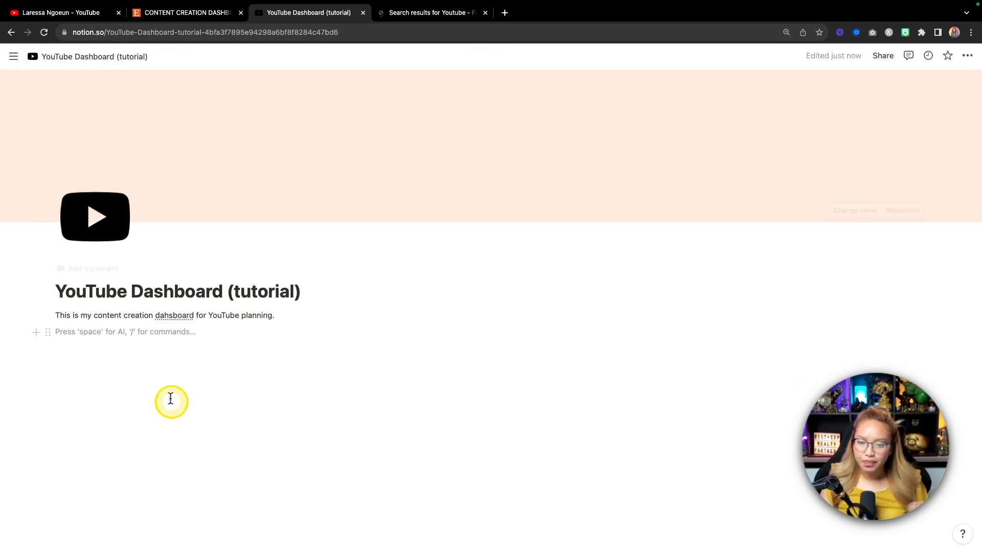
click(86, 333)
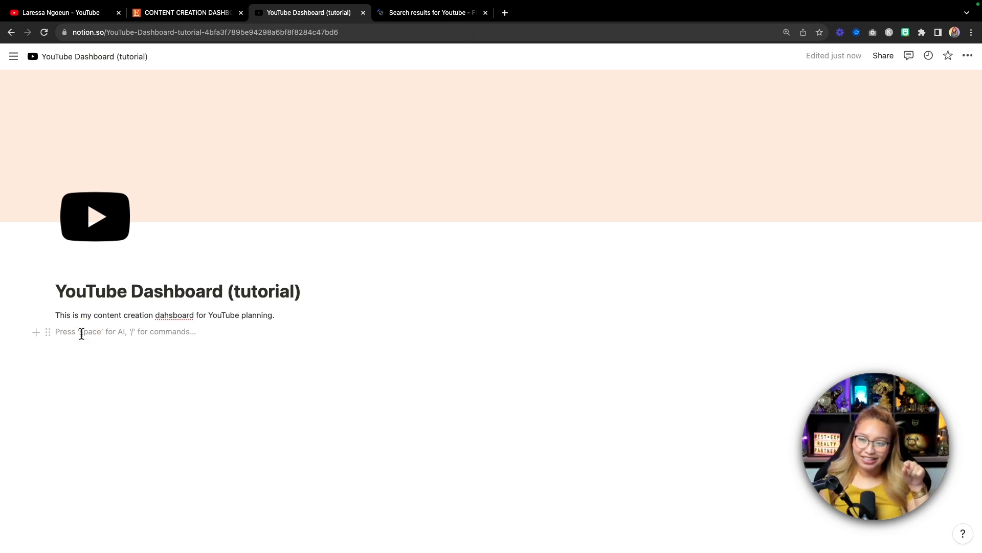
click(81, 334)
text(/)
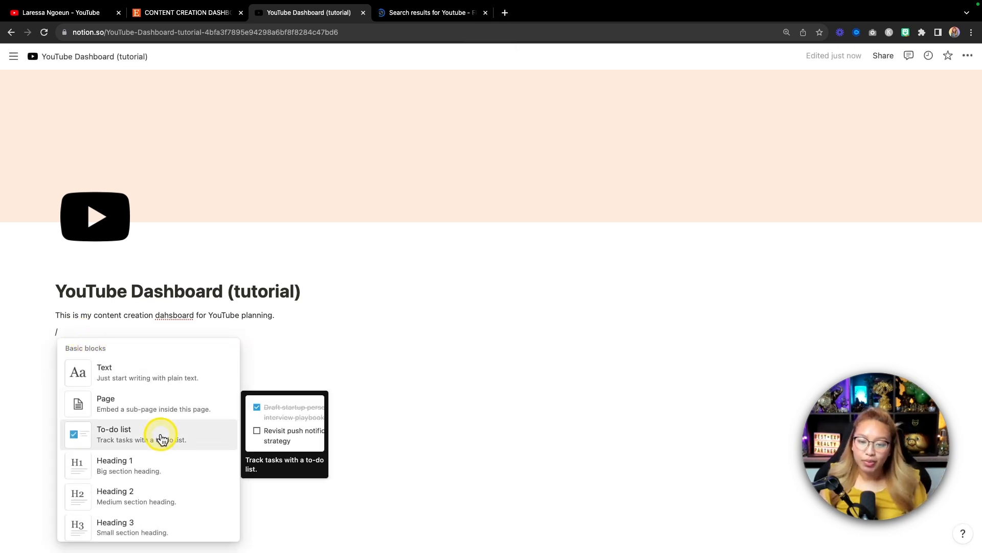
scroll(160, 437, down, 5)
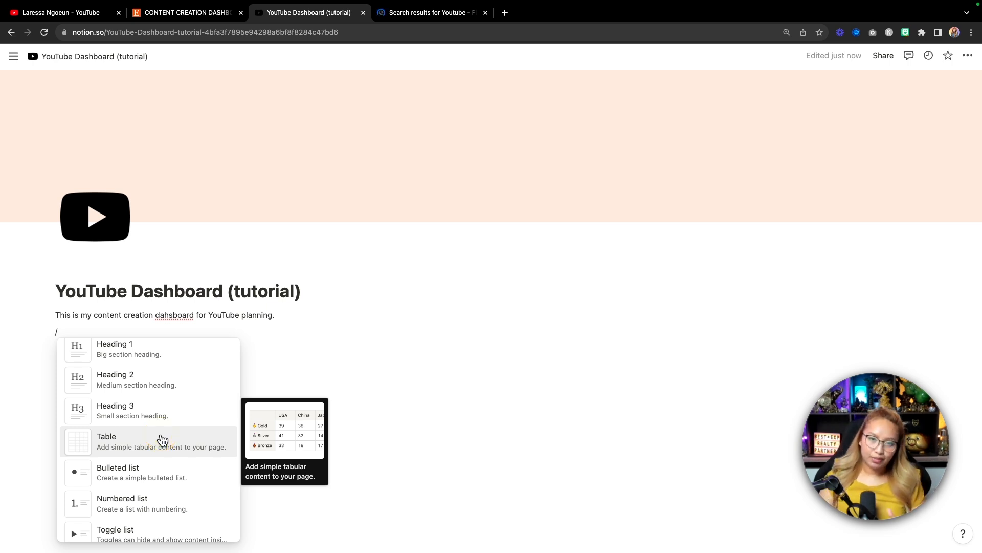
scroll(162, 440, down, 3)
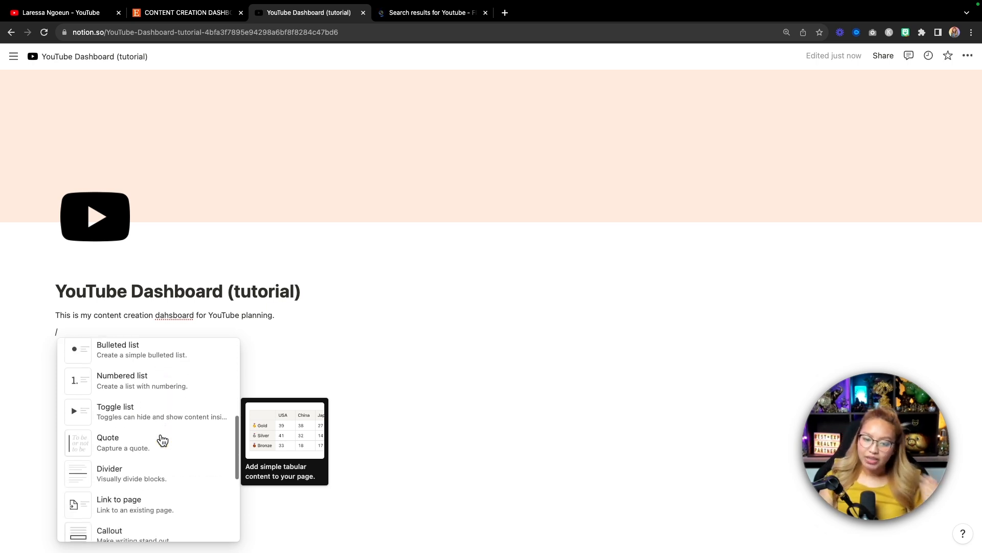
scroll(162, 440, down, 1)
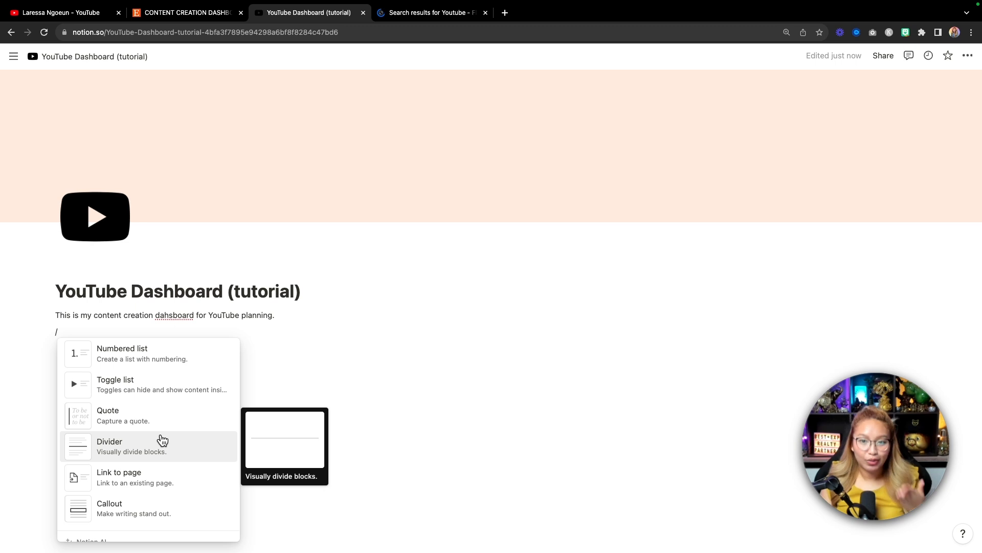
scroll(162, 440, down, 2)
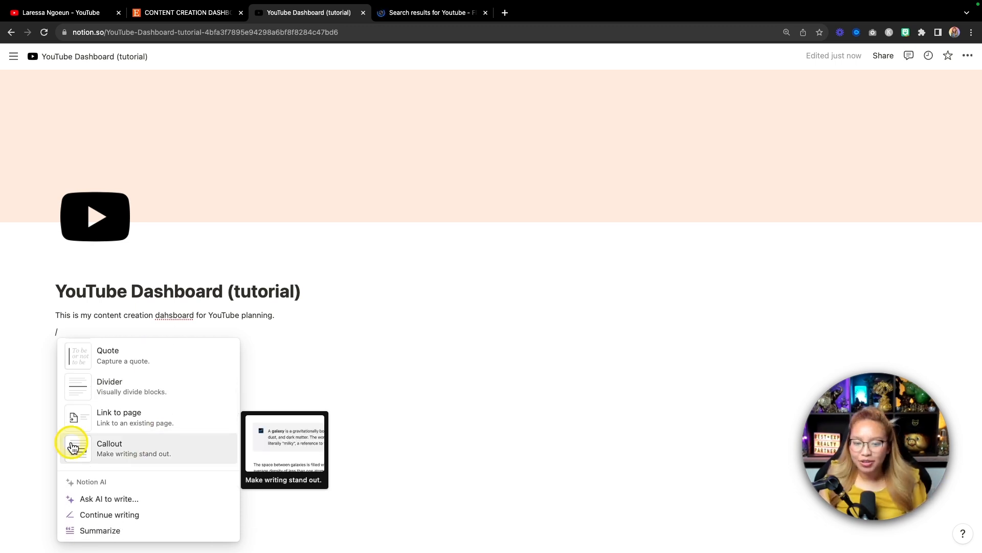
key(fn)
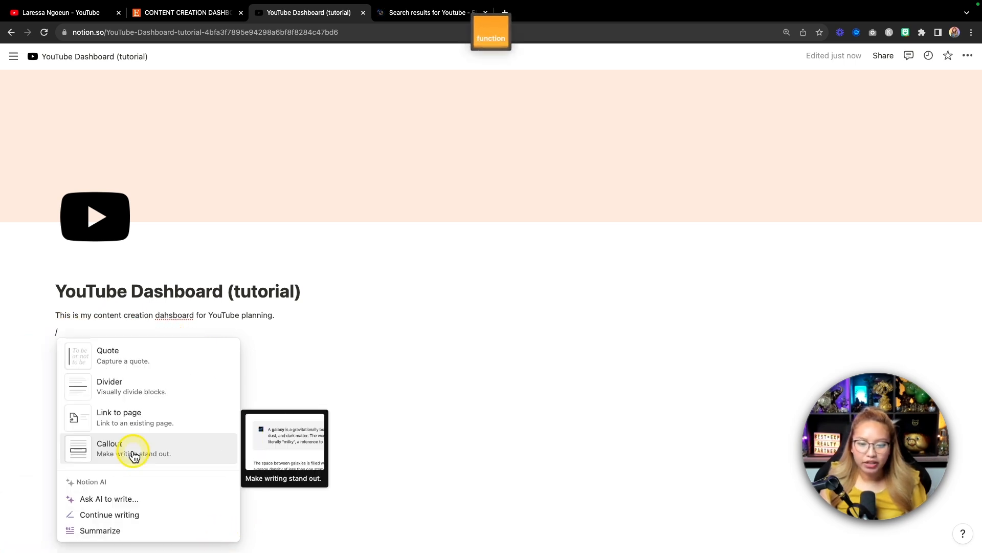
click(134, 454)
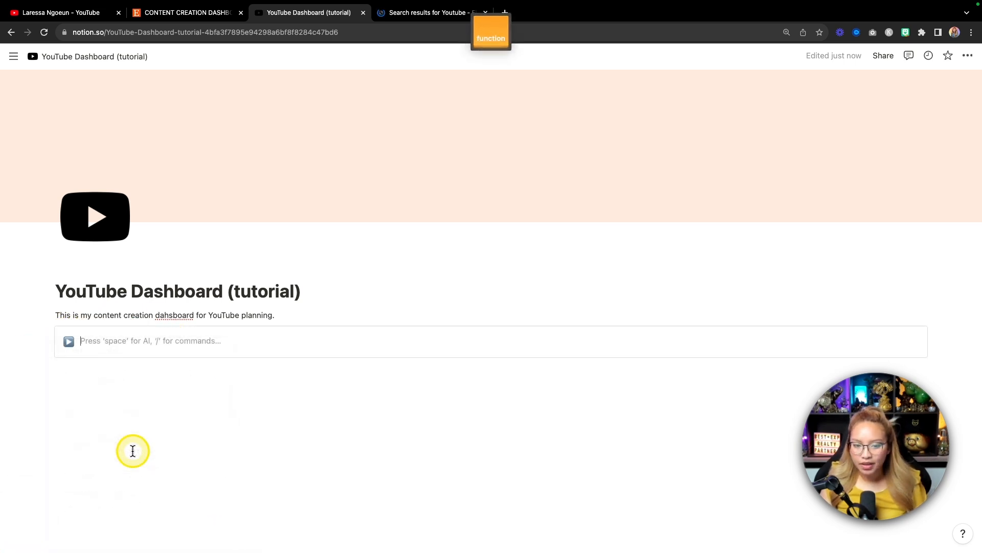
Step: Change the callout's icon to the red pushpin emoji and write "Content Board" as its text
click(69, 342)
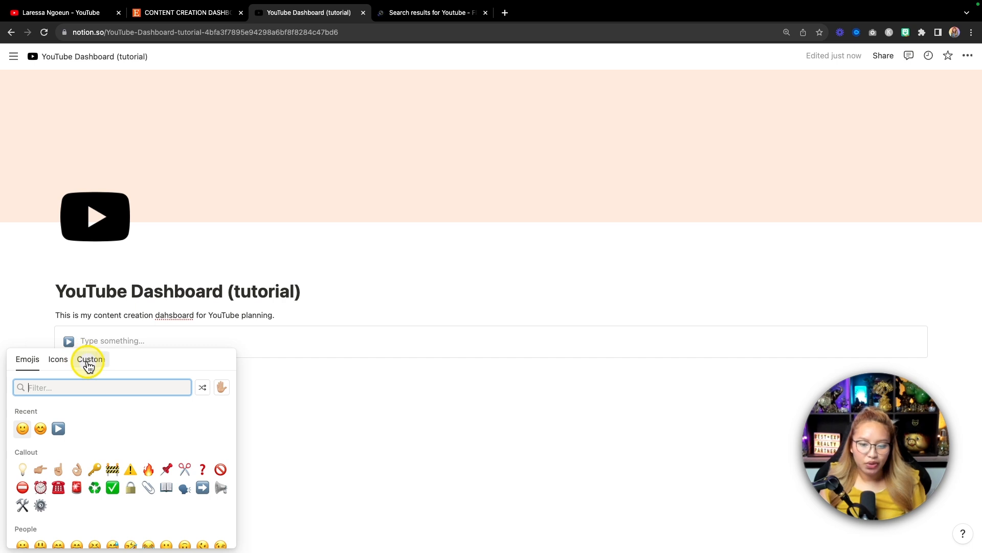
click(167, 469)
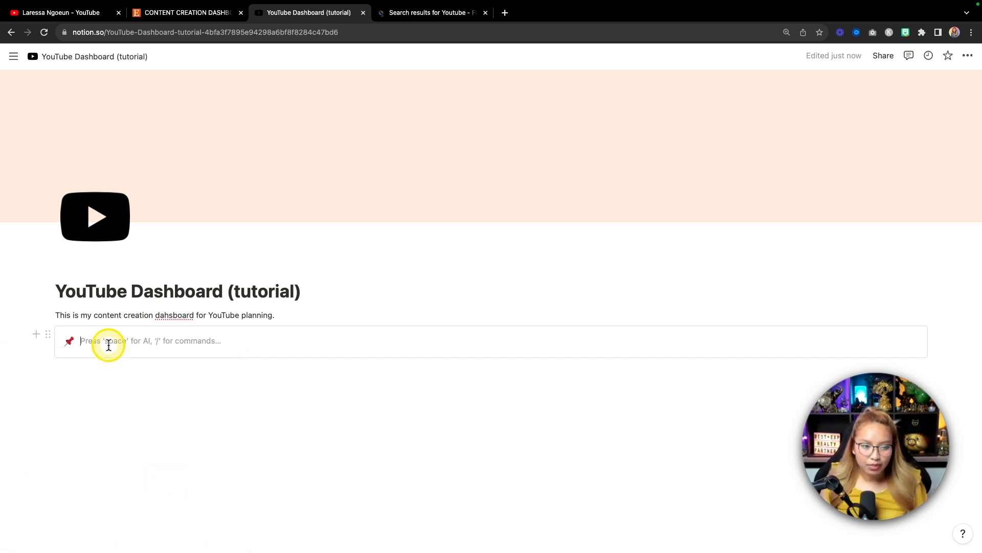
text(Content)
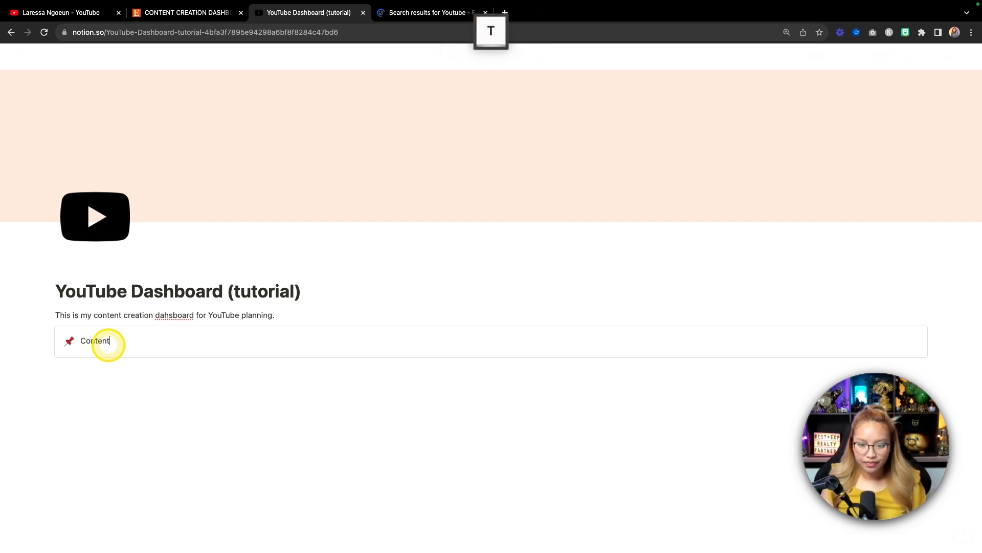
text( Board)
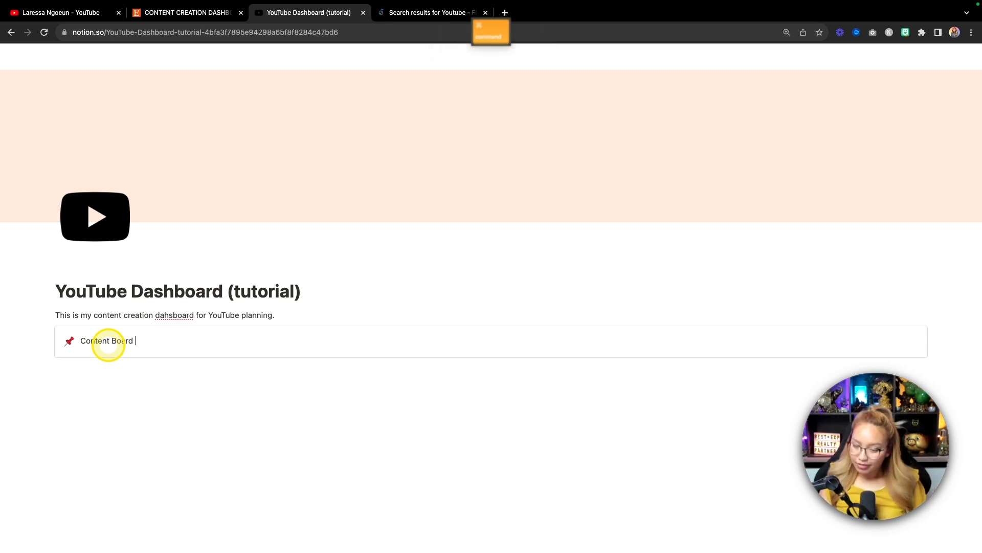
Step: Add a second line inside the Content Board callout and insert an inline database from it
key(super+equal)
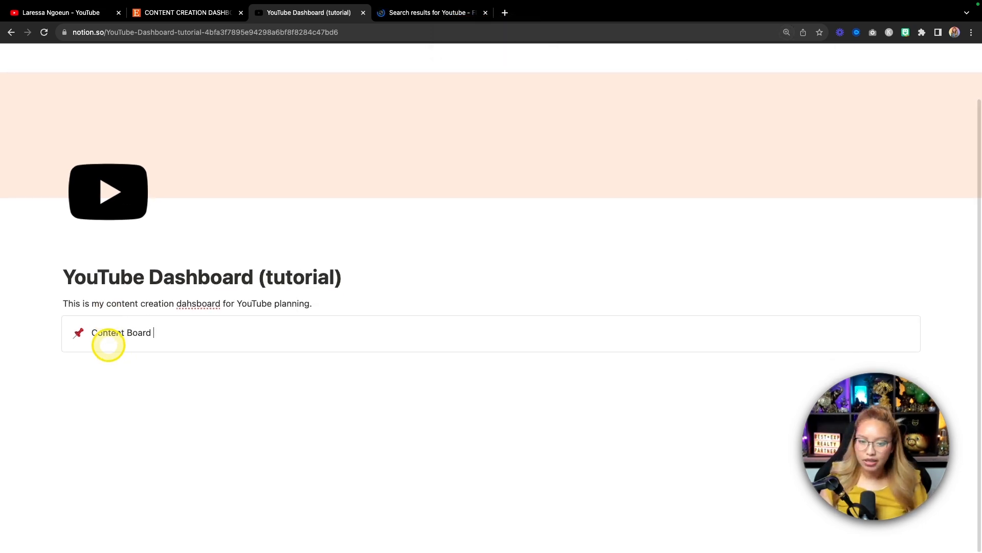
key(shift)
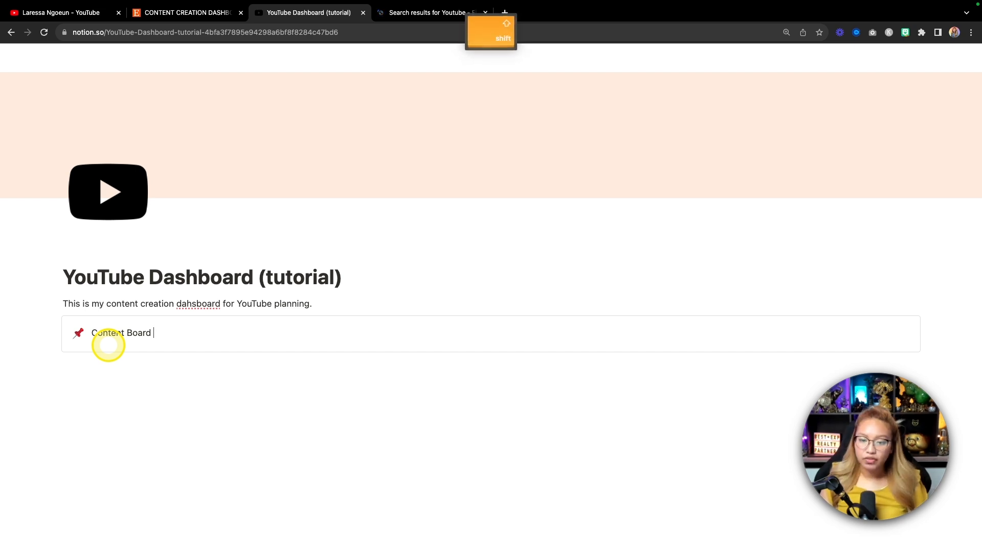
key(shift+Return)
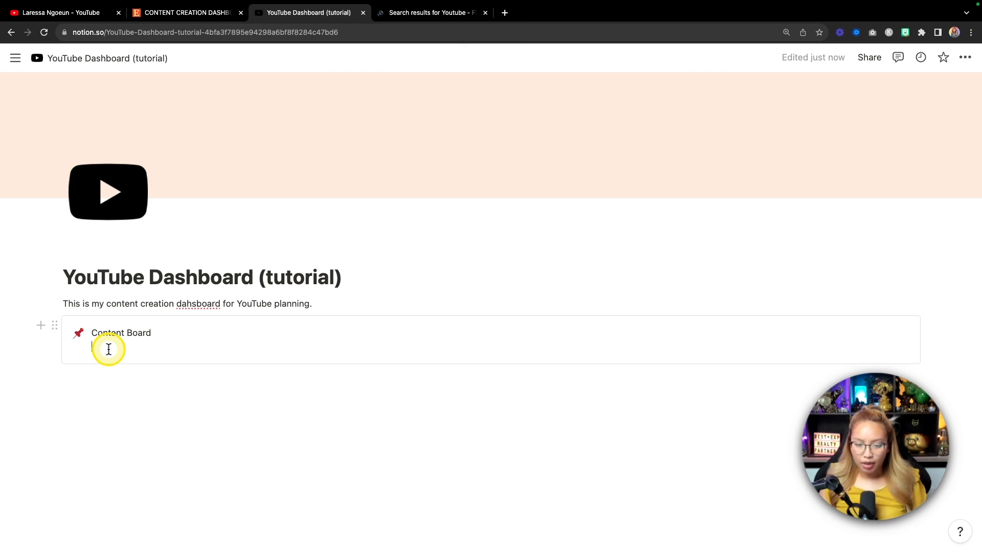
text(/)
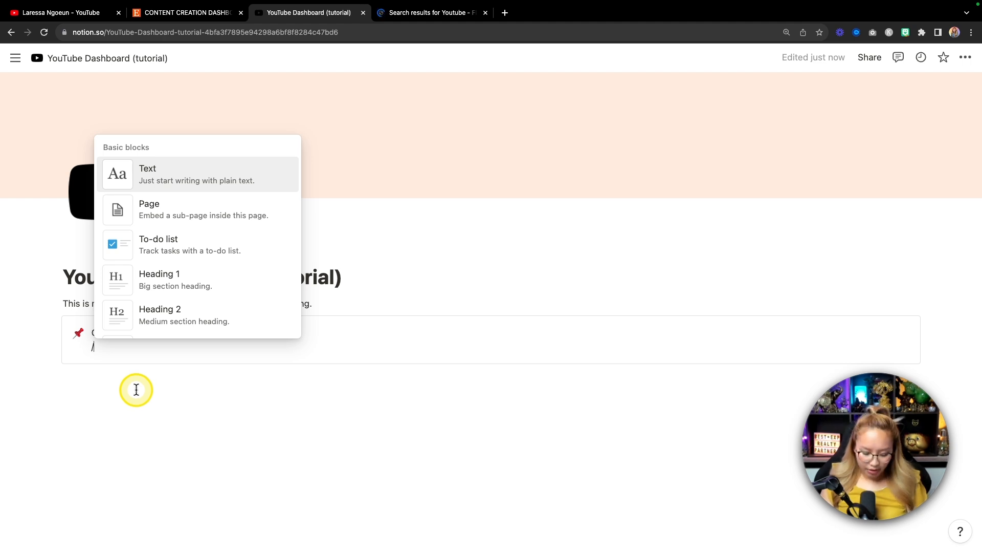
text(inl)
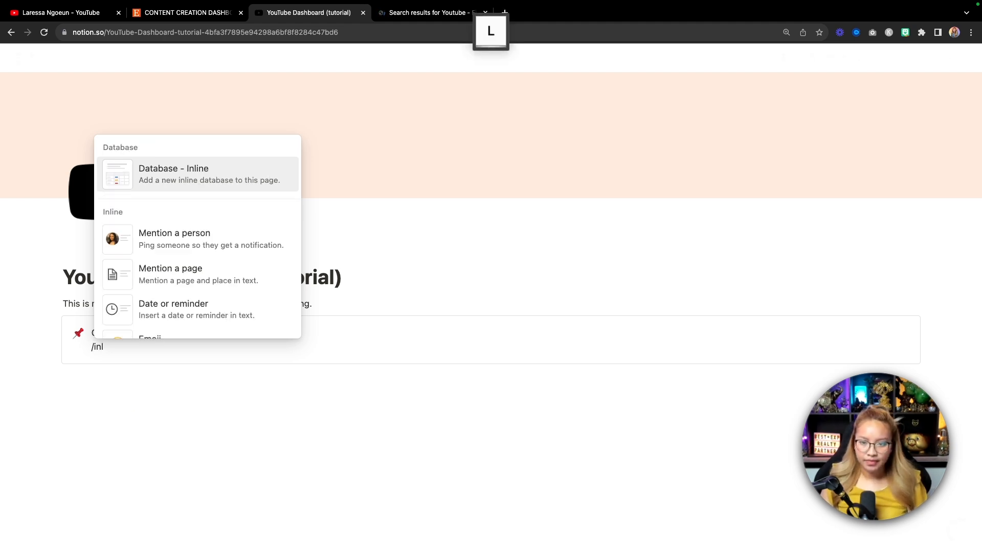
key(Return)
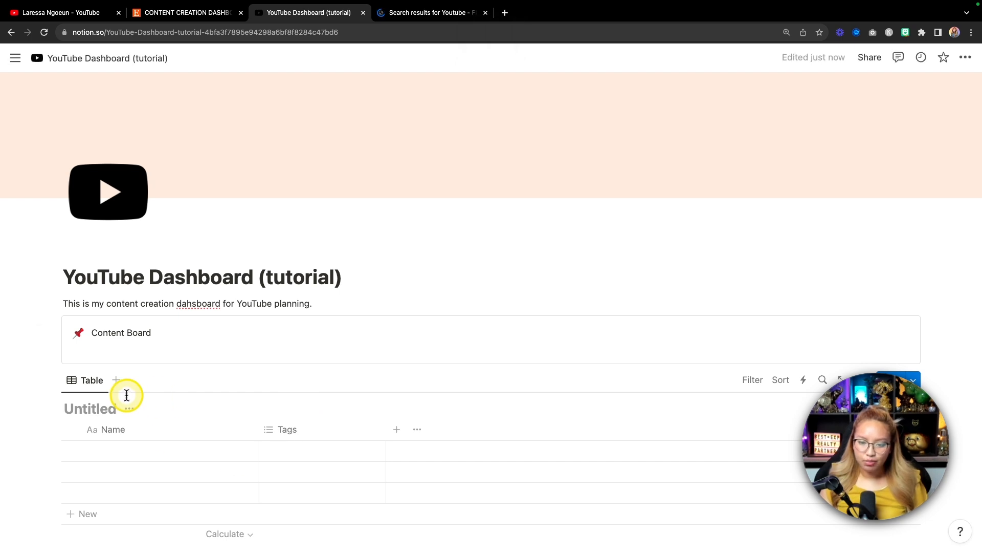
Step: Title the new inline database "Content masterboard"
text(Content boatd)
key(BackSpace)
key(BackSpace)
key(BackSpace)
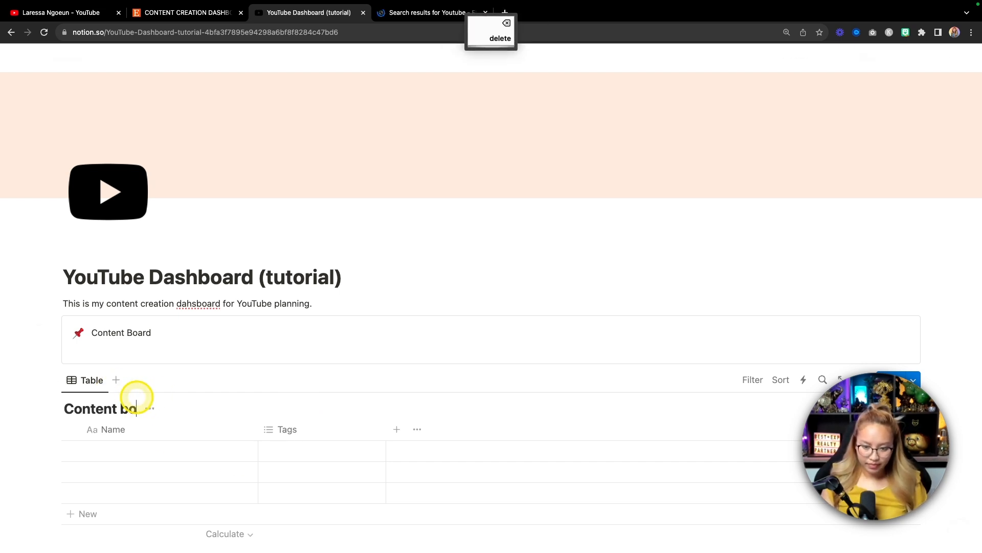
text(masterboard)
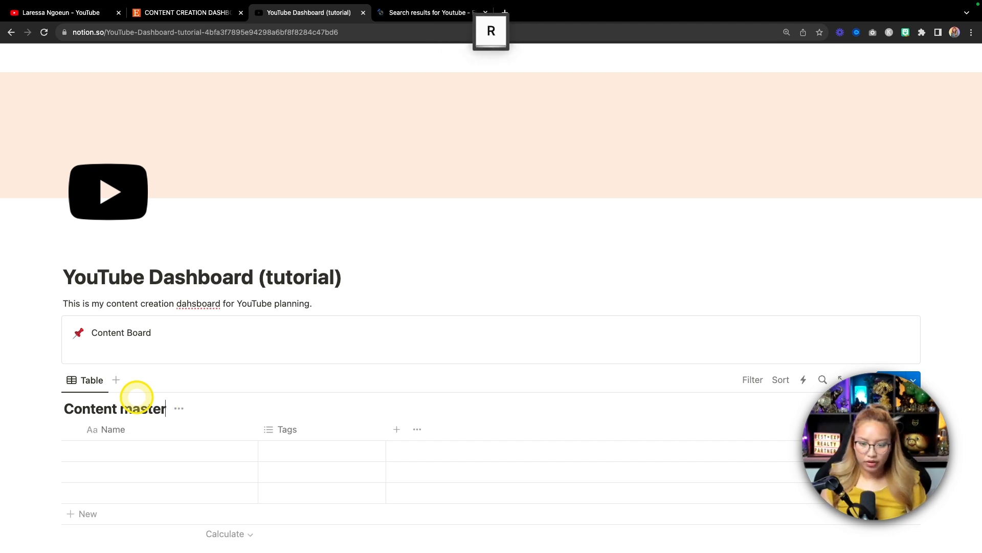
Step: Insert a toggle list from the callout's empty second line and label it "Open me!"
click(97, 346)
text(/t)
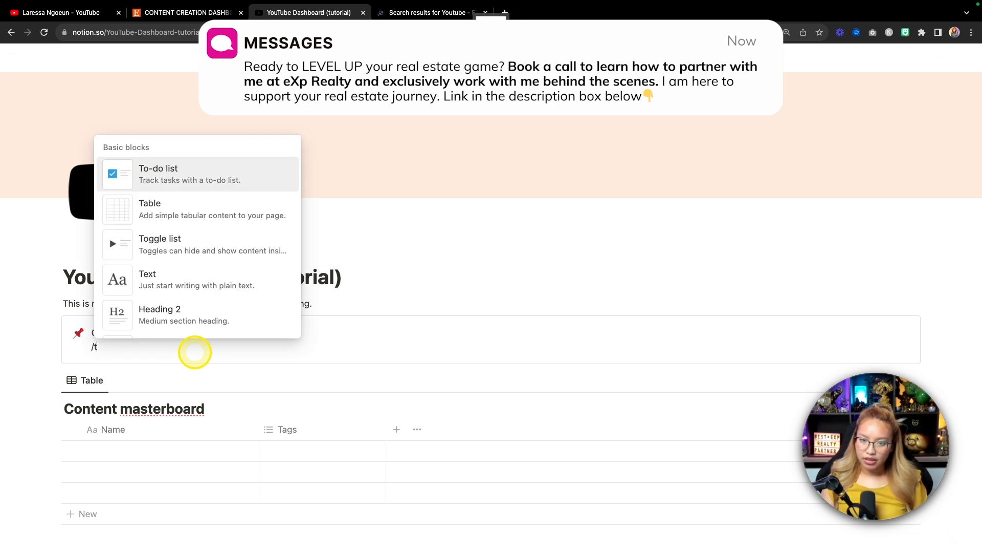
text(o)
key(Down)
key(Return)
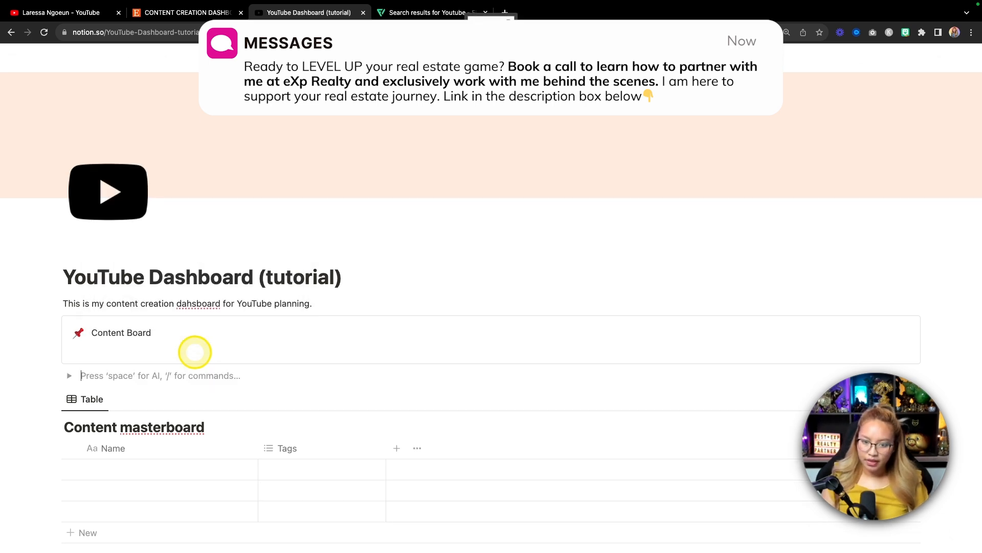
text(Open m)
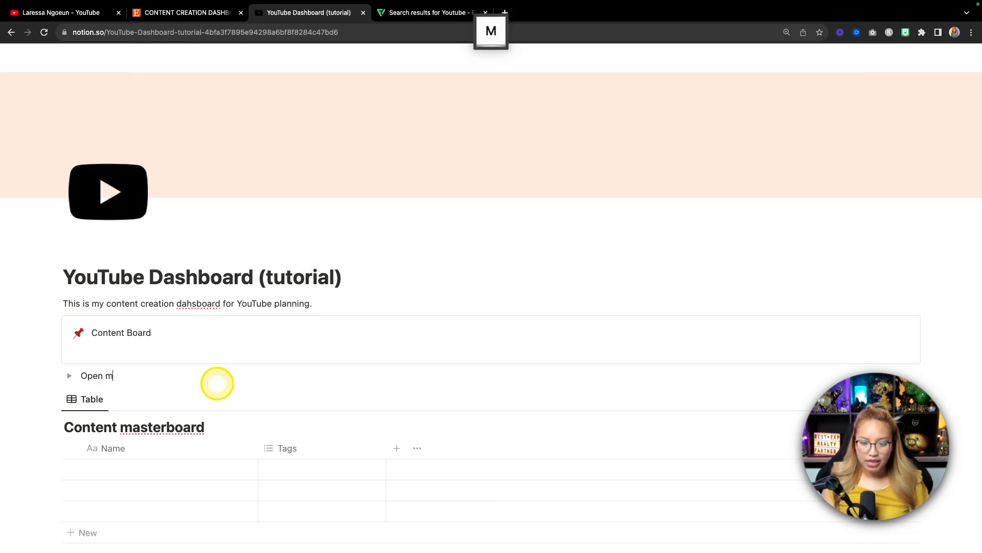
text(e!)
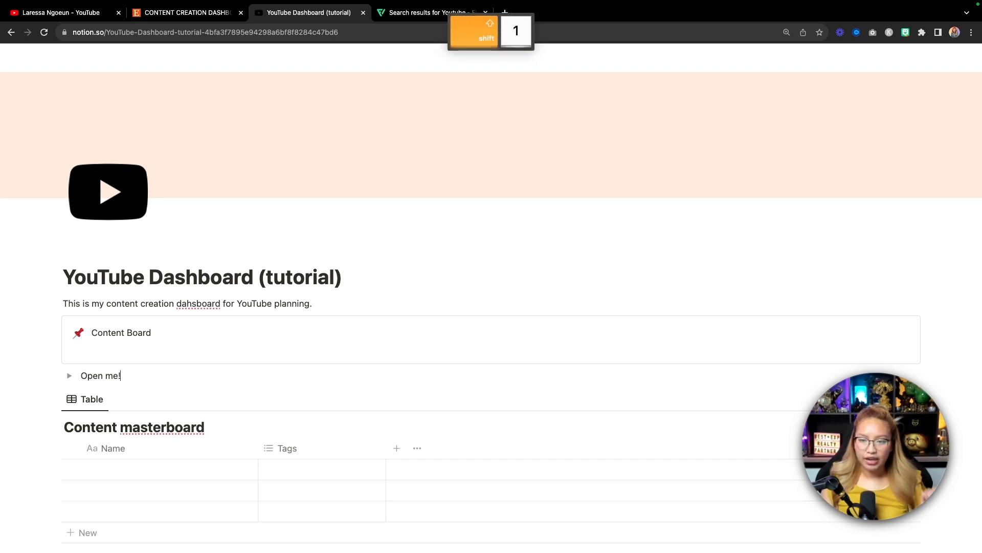
Step: Move the Content masterboard database into the "Open me!" toggle, then expand and collapse the toggle to check it
scroll(492, 307, down, 3)
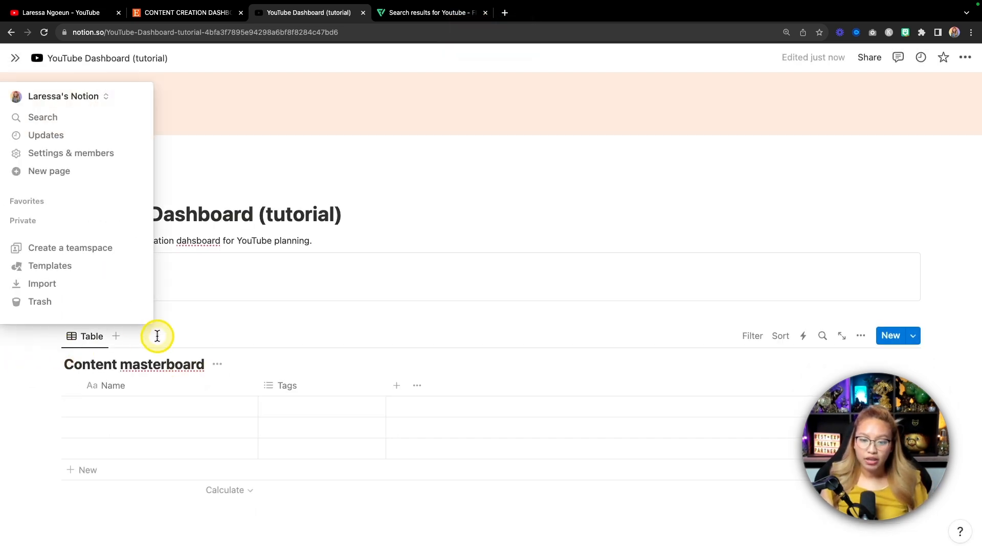
key(fn)
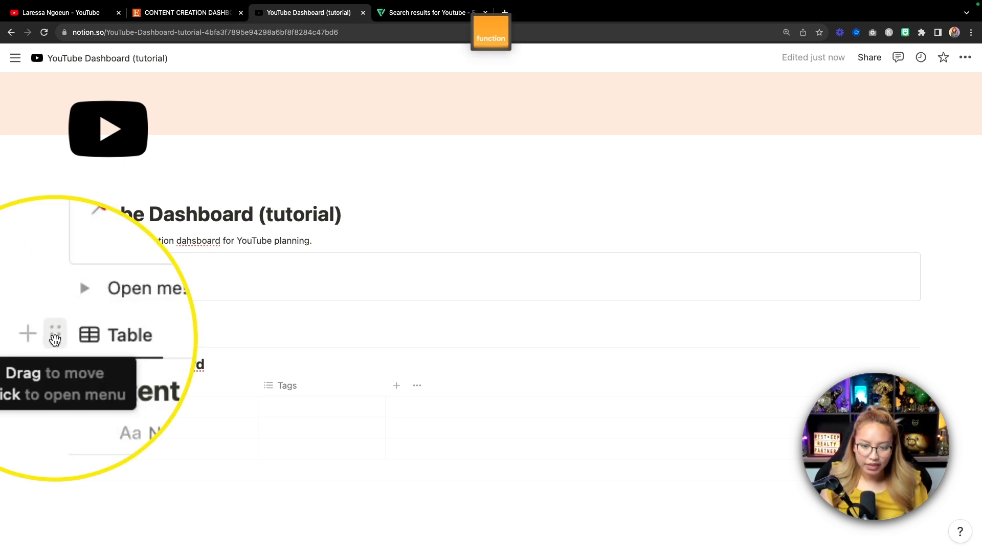
key(fn)
key(fn)
drag(53, 337, 85, 313)
key(fn)
key(fn)
click(69, 375)
scroll(69, 375, down, 2)
click(69, 312)
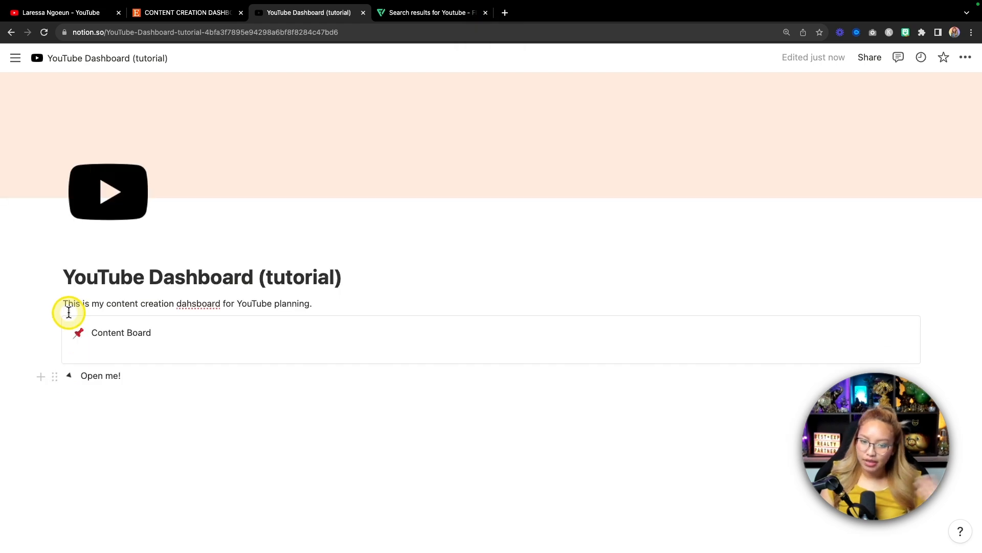
Step: Move the "Open me!" toggle into the Content Board callout and remove the callout's leftover empty line
drag(54, 378, 96, 335)
click(121, 351)
key(BackSpace)
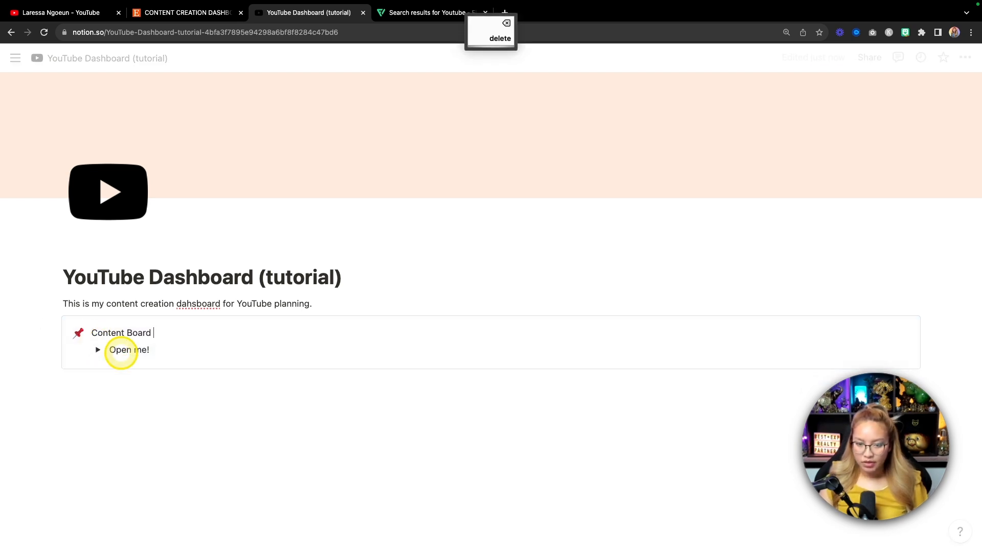
click(136, 380)
key(shift+Tab)
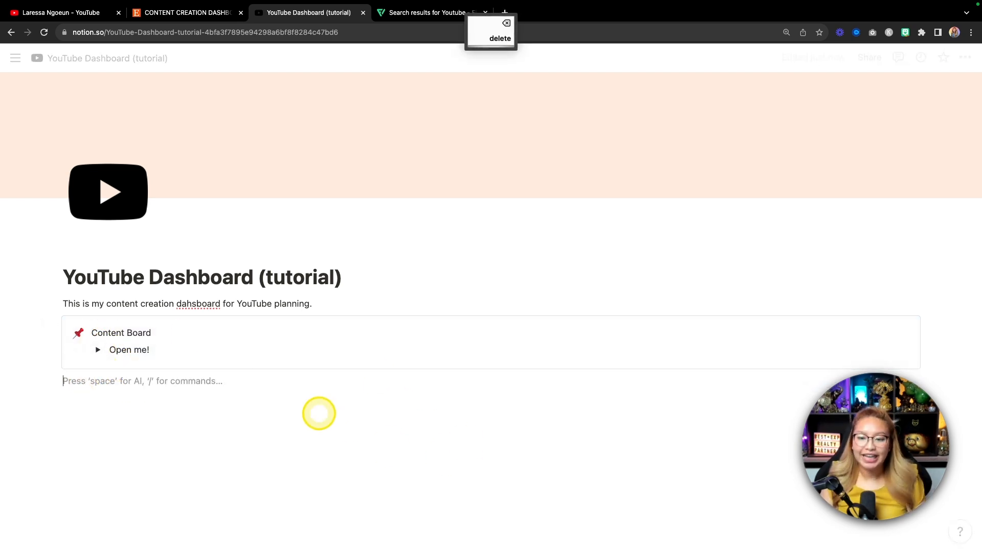
click(98, 349)
click(97, 287)
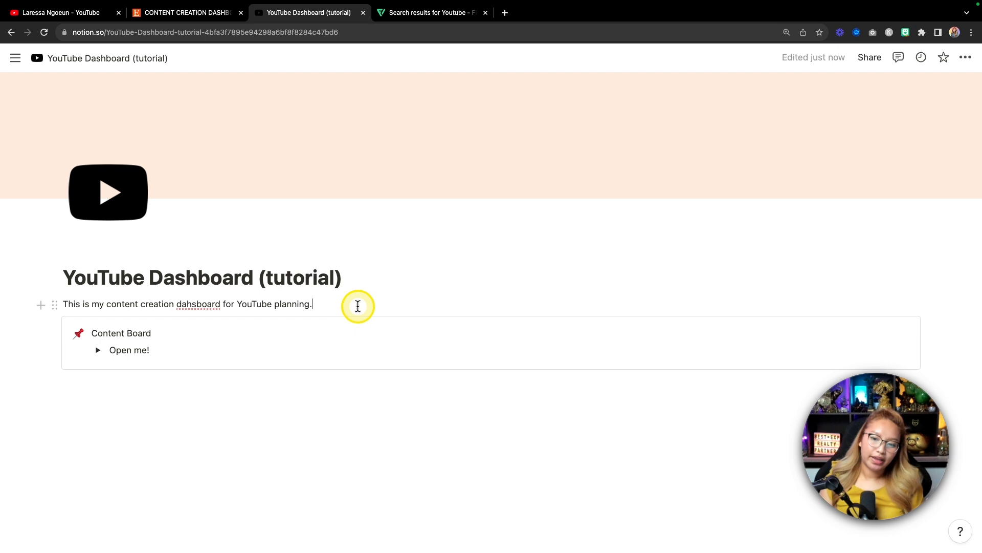
Step: Correct the misspelled word in the page description to "dashboard" and expand the "Open me!" toggle
right_click(191, 306)
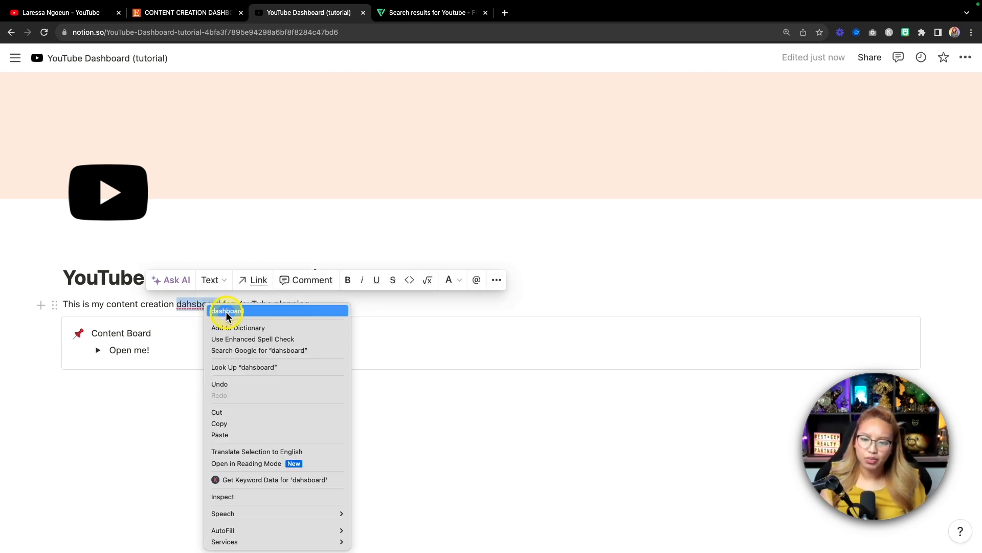
click(225, 310)
click(98, 351)
scroll(205, 357, down, 3)
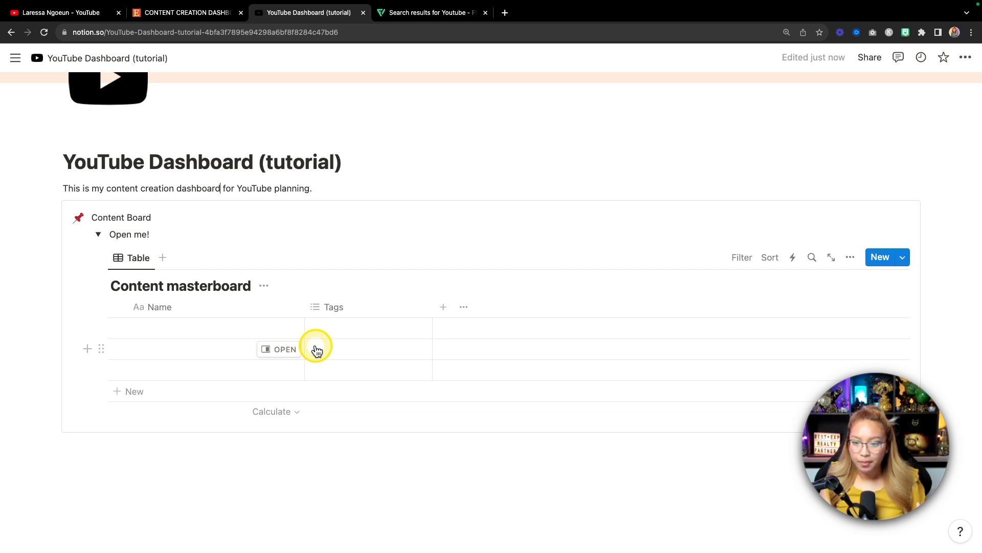
click(156, 258)
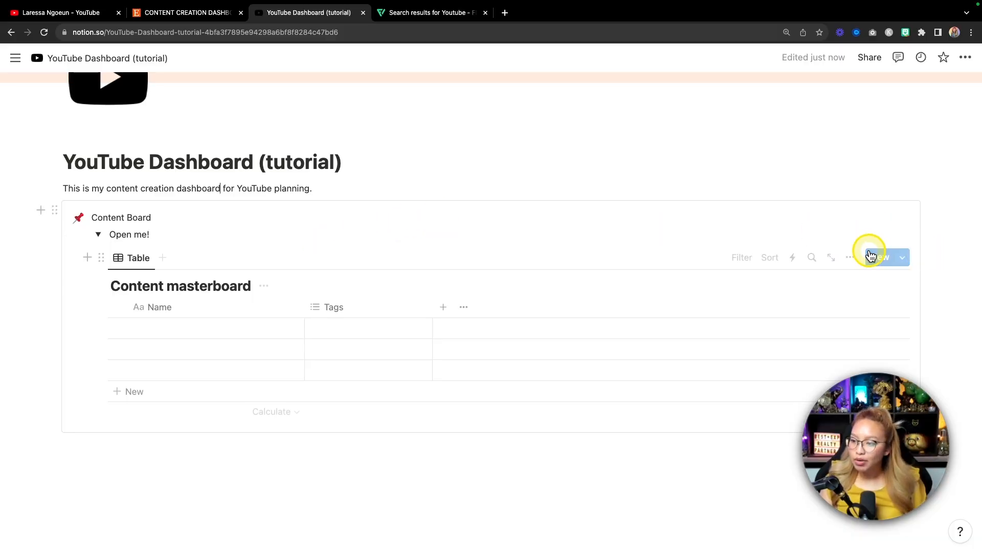
key(fn)
key(fn)
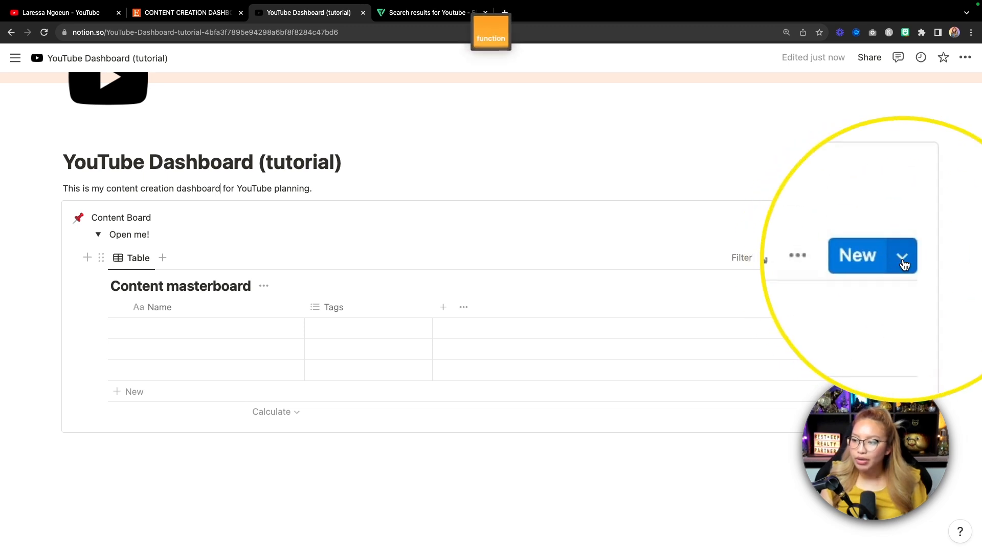
Step: Create a new template for the Content masterboard database, title it "YouTube Template" and add a page icon to it
click(902, 257)
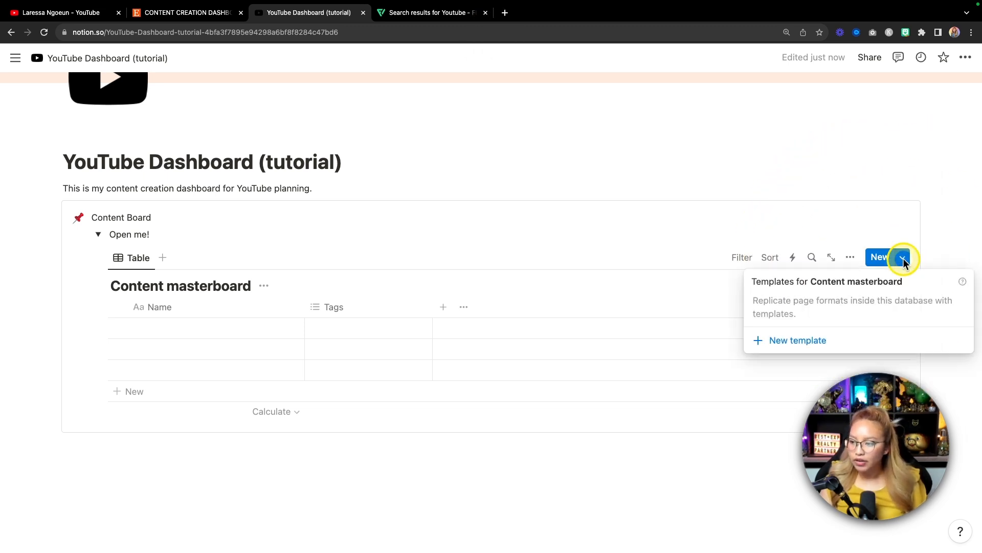
key(fn)
key(fn)
click(796, 345)
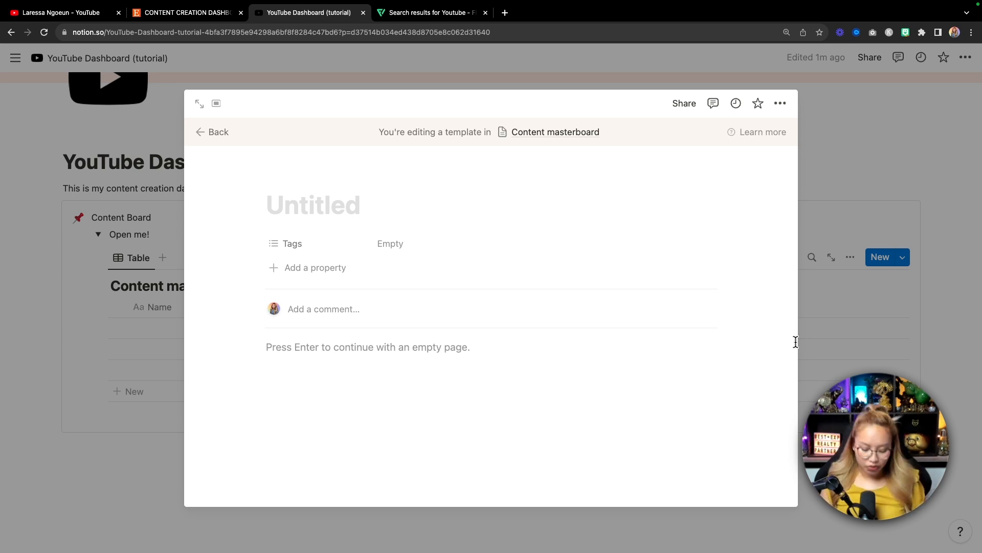
text(Youtube Template)
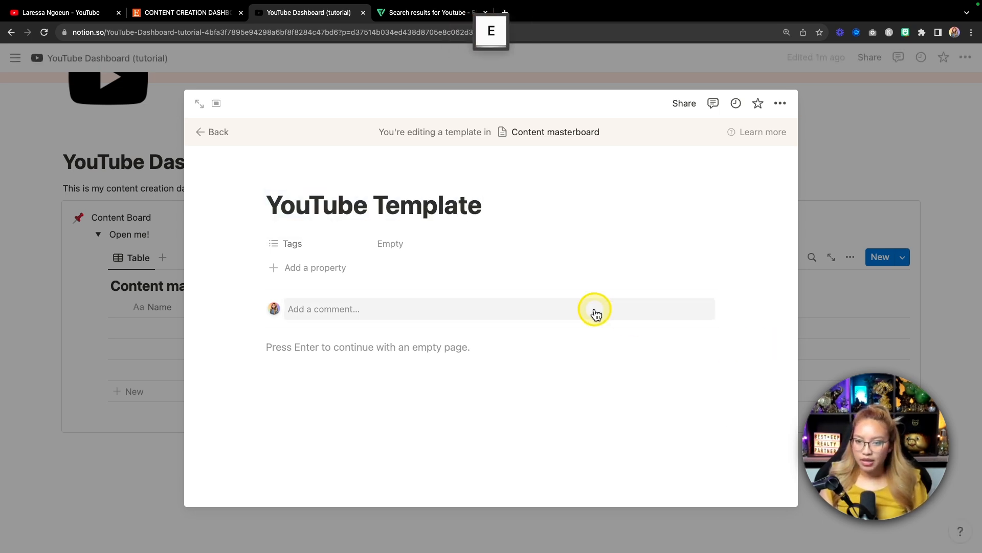
click(289, 182)
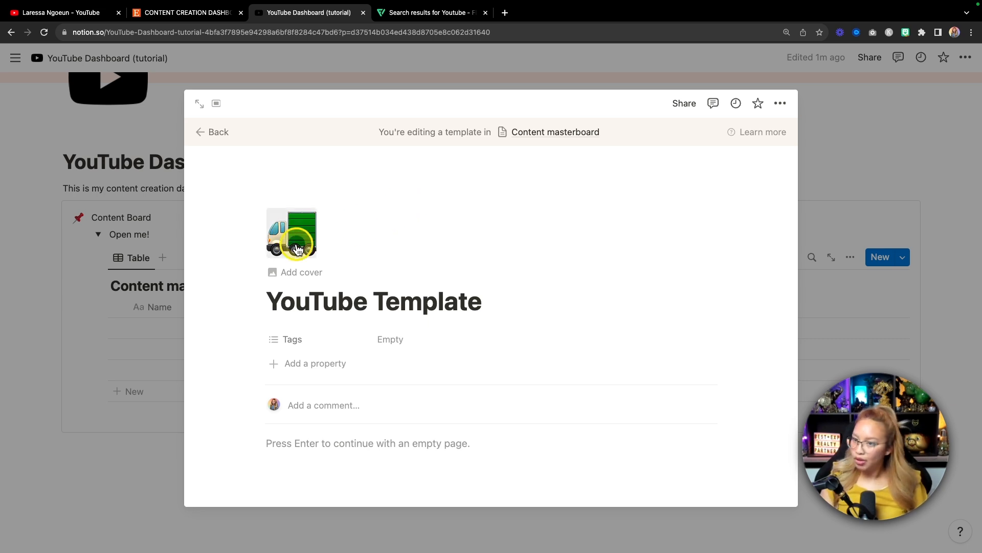
Step: Switch to Flaticon, search for "video" icons and copy the image address of the black outline clapperboard icon
click(427, 13)
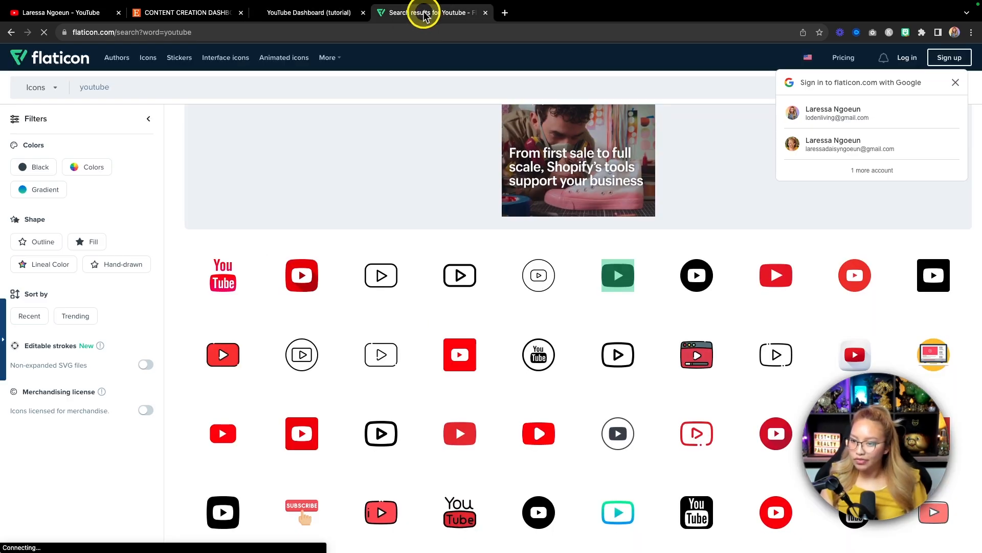
scroll(336, 225, up, 5)
double_click(105, 87)
text(video)
key(Return)
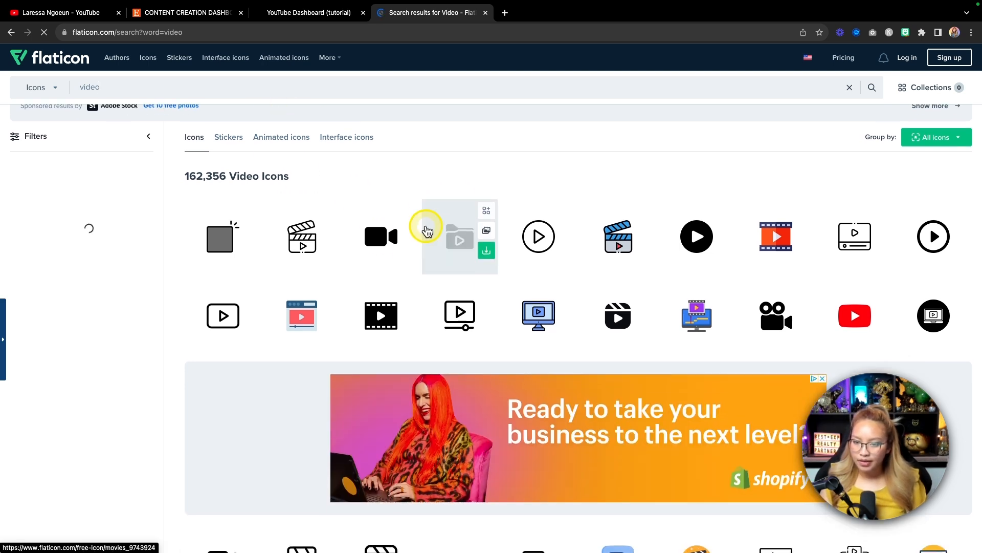
scroll(447, 226, down, 1)
right_click(295, 230)
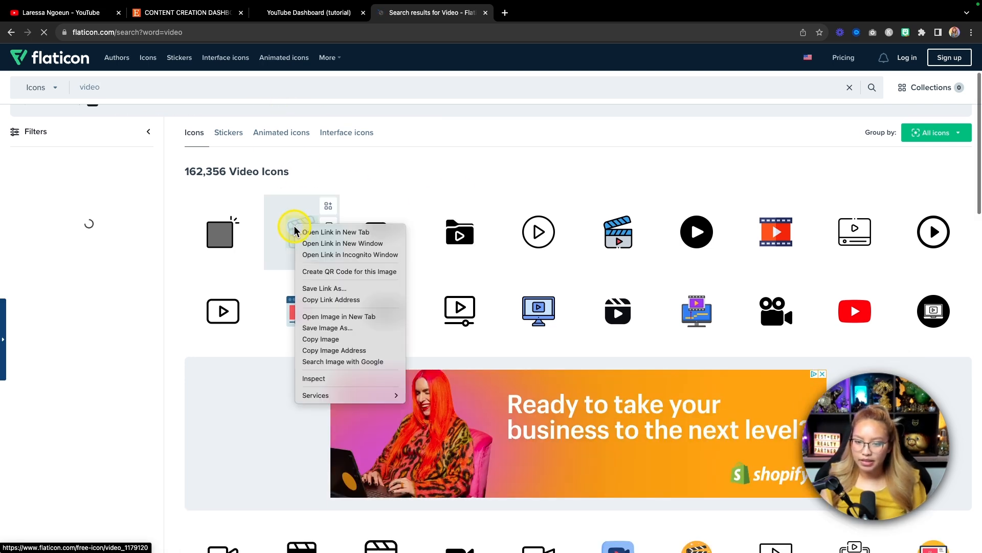
click(333, 350)
Step: Return to the Notion template and replace its truck icon with a custom image from the copied clapperboard link
click(295, 14)
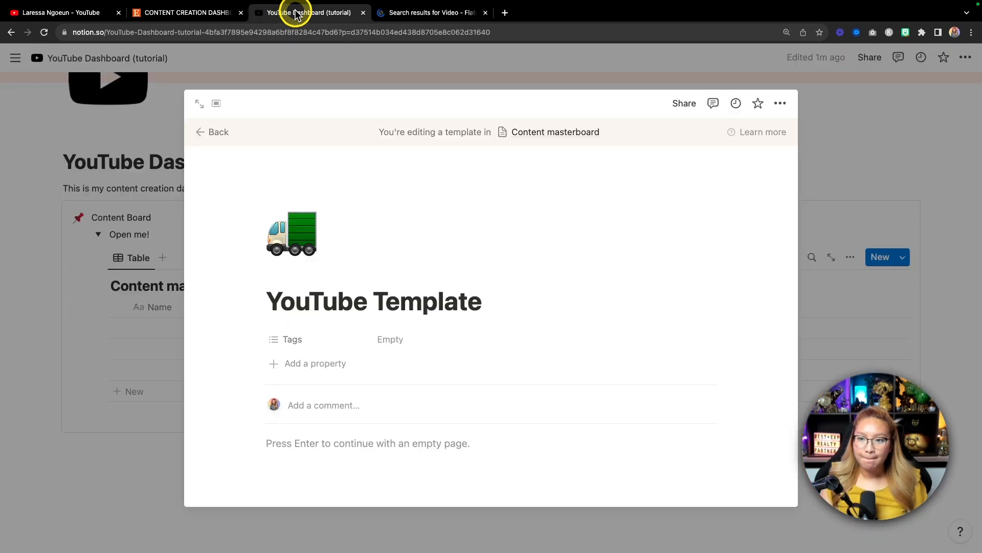
click(298, 241)
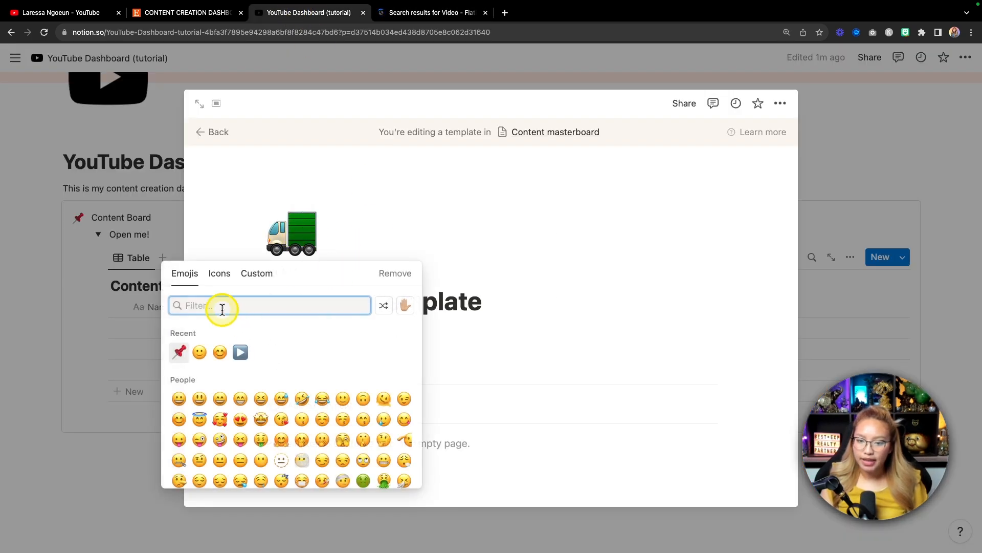
click(251, 273)
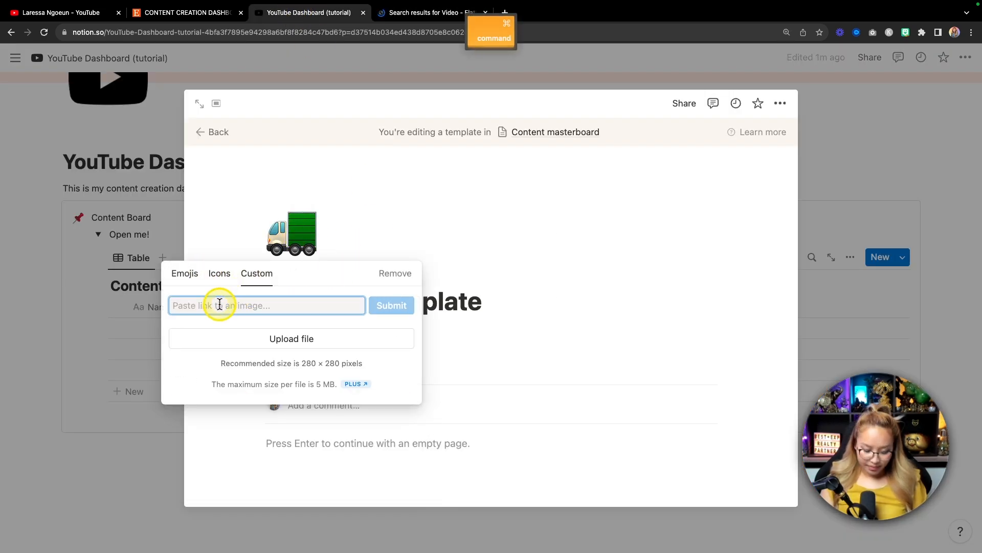
key(super+v)
click(391, 305)
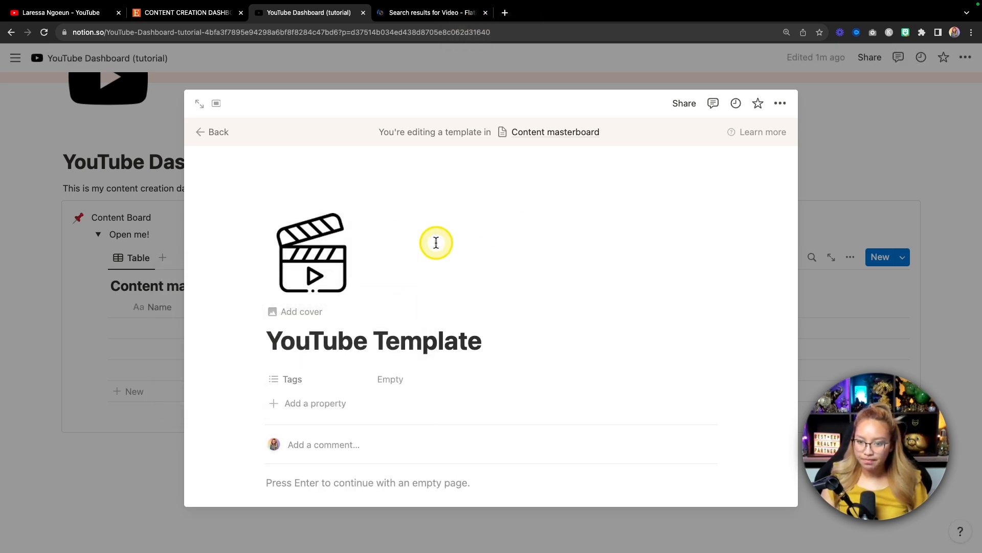
scroll(482, 248, down, 3)
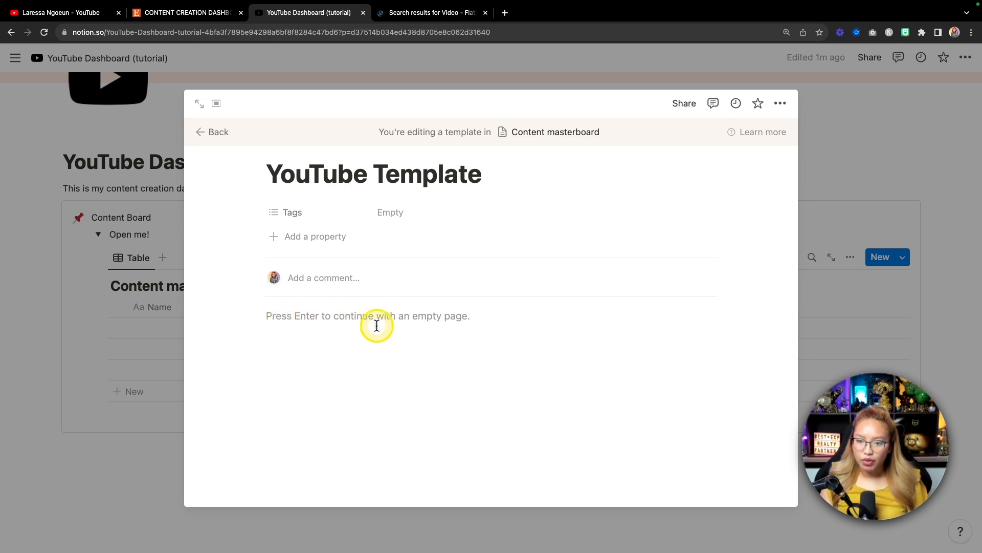
scroll(390, 316, up, 1)
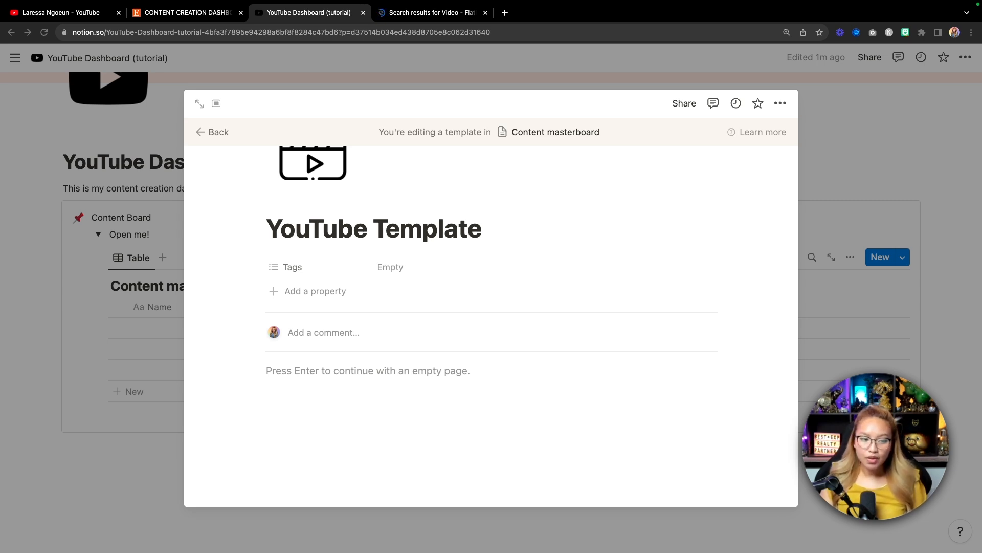
click(284, 266)
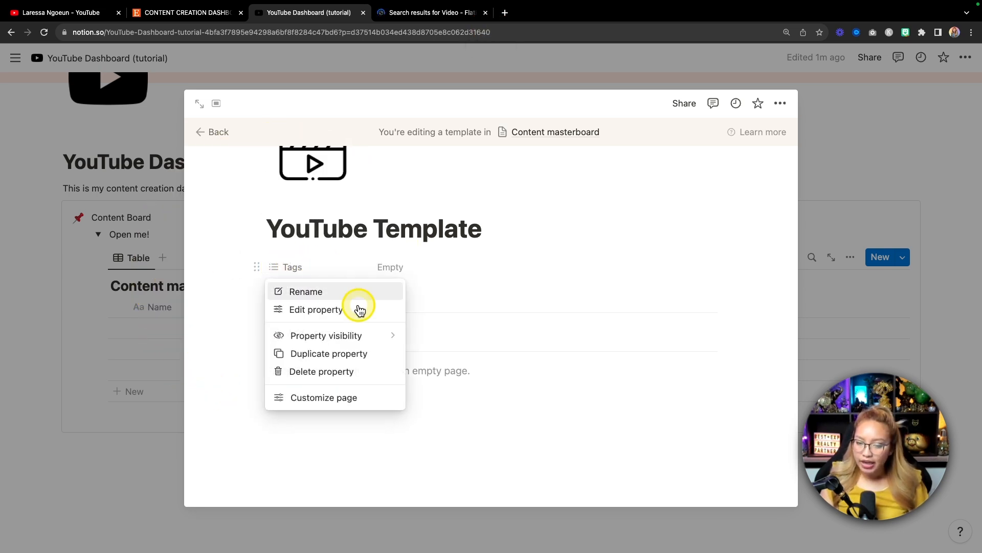
mouse_move(318, 333)
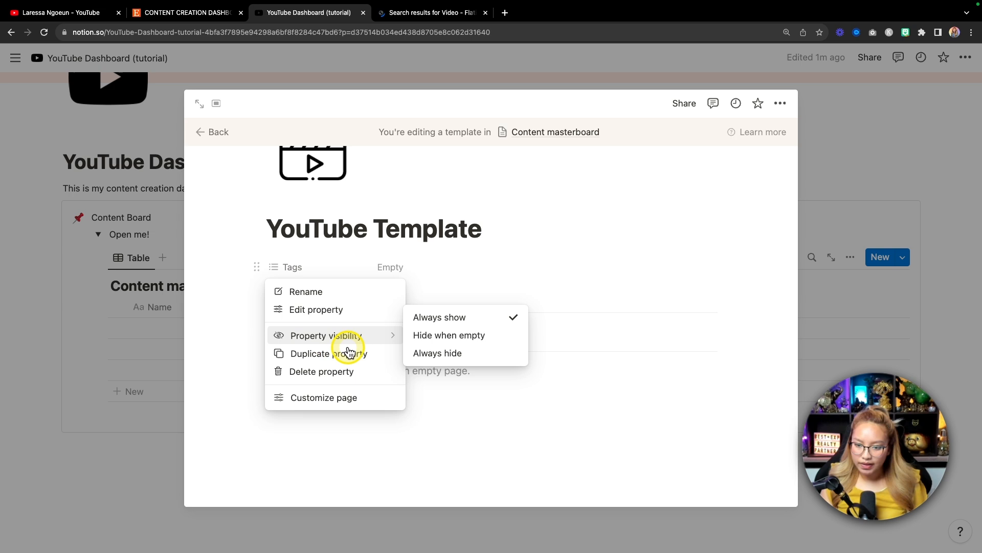
click(325, 397)
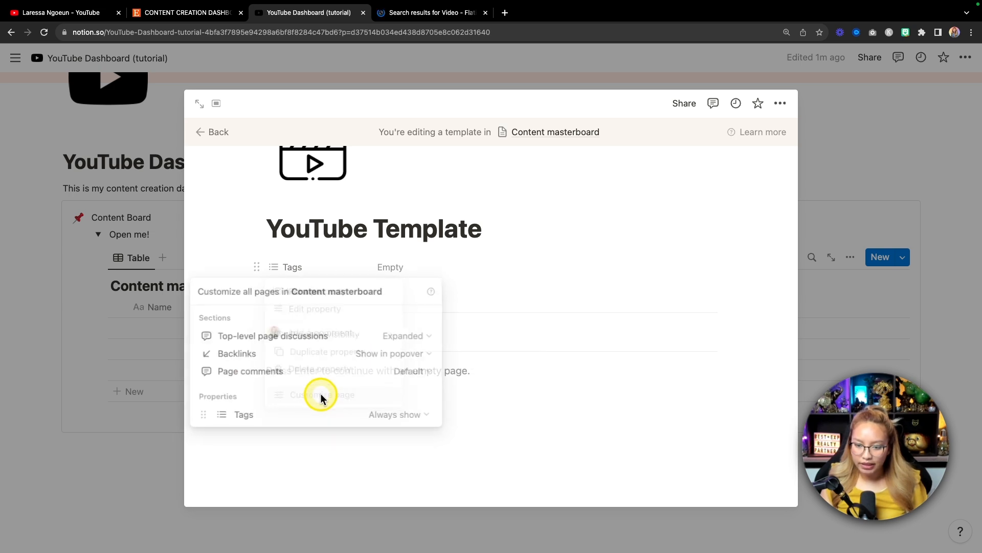
click(365, 265)
Step: Change the type of the template's Tags property to Select
click(300, 267)
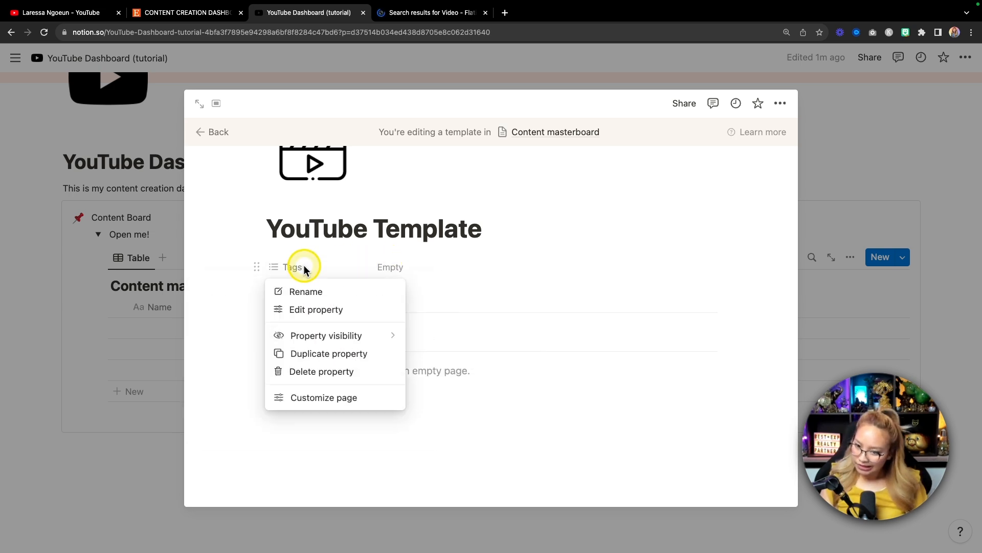
click(301, 311)
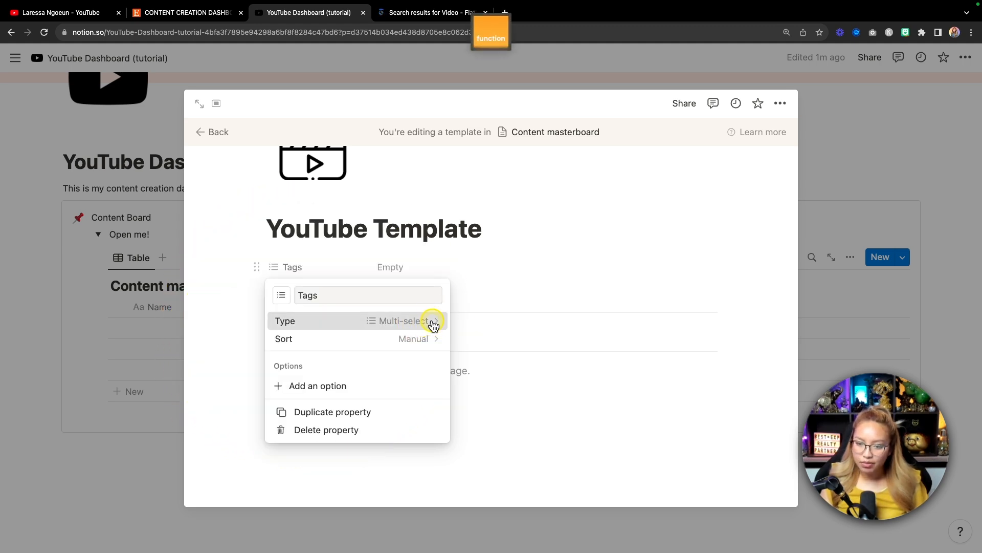
click(434, 325)
scroll(382, 368, down, 3)
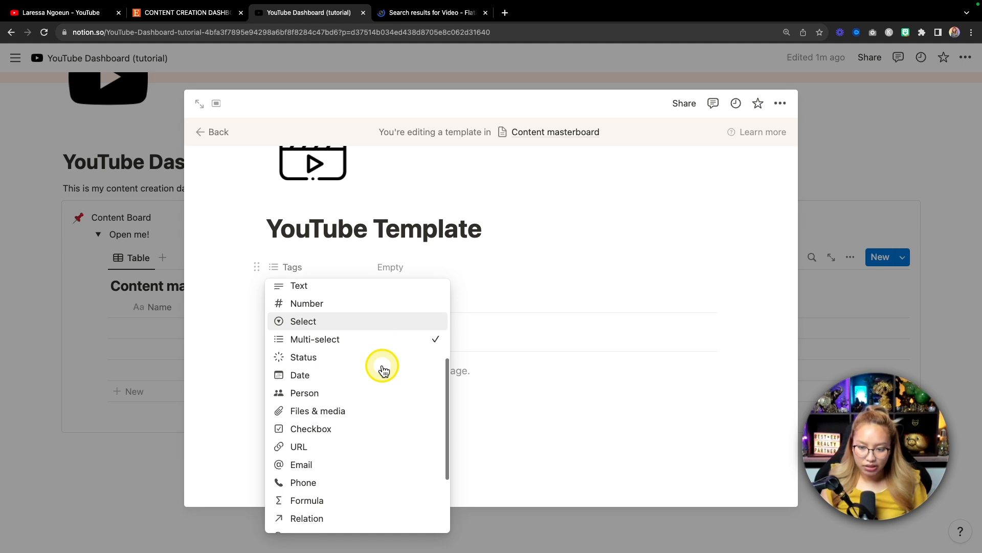
scroll(383, 370, down, 4)
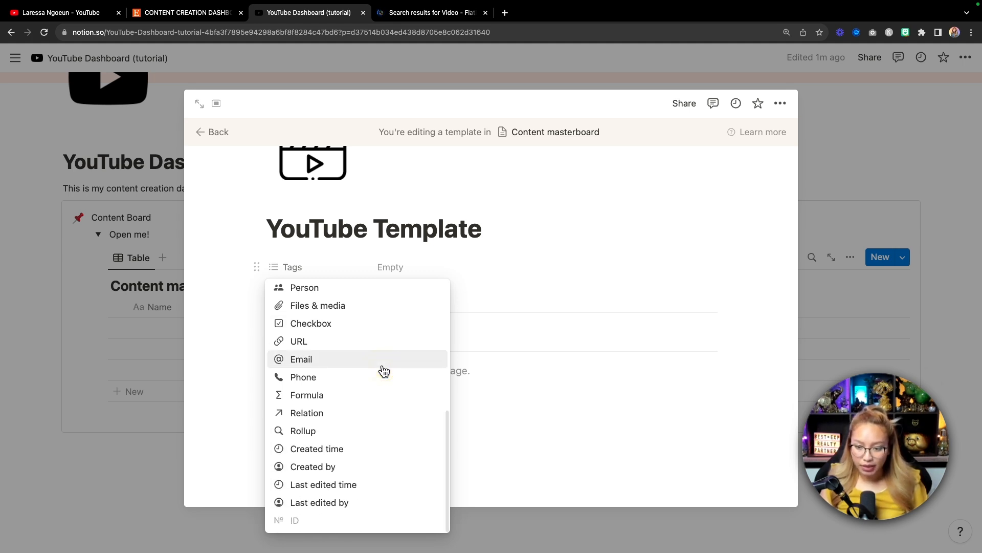
scroll(383, 369, up, 7)
scroll(355, 342, down, 3)
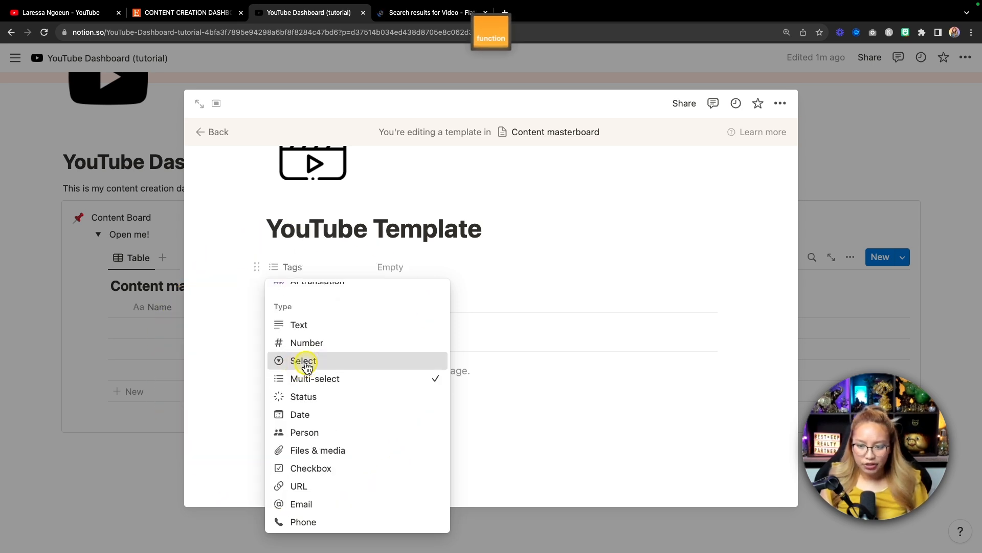
click(302, 361)
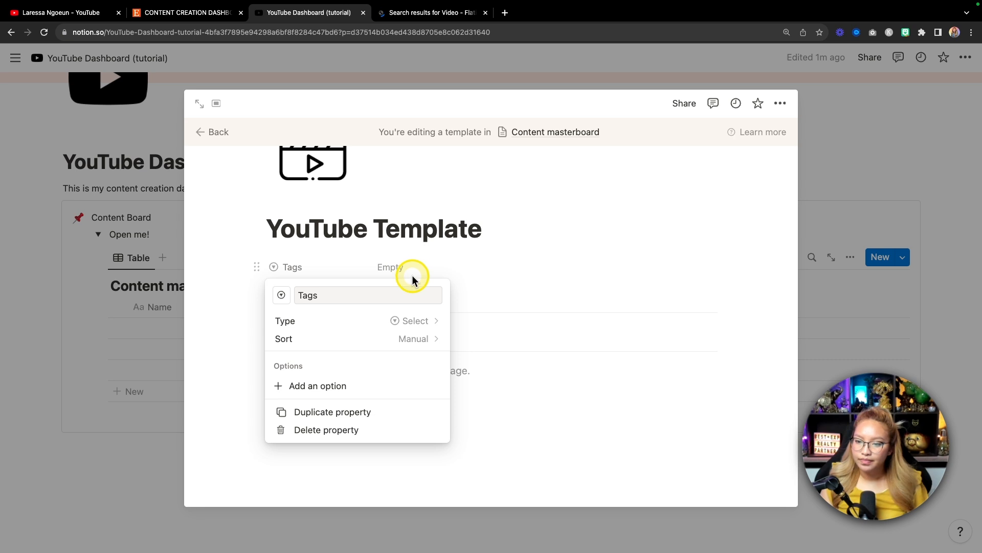
click(435, 339)
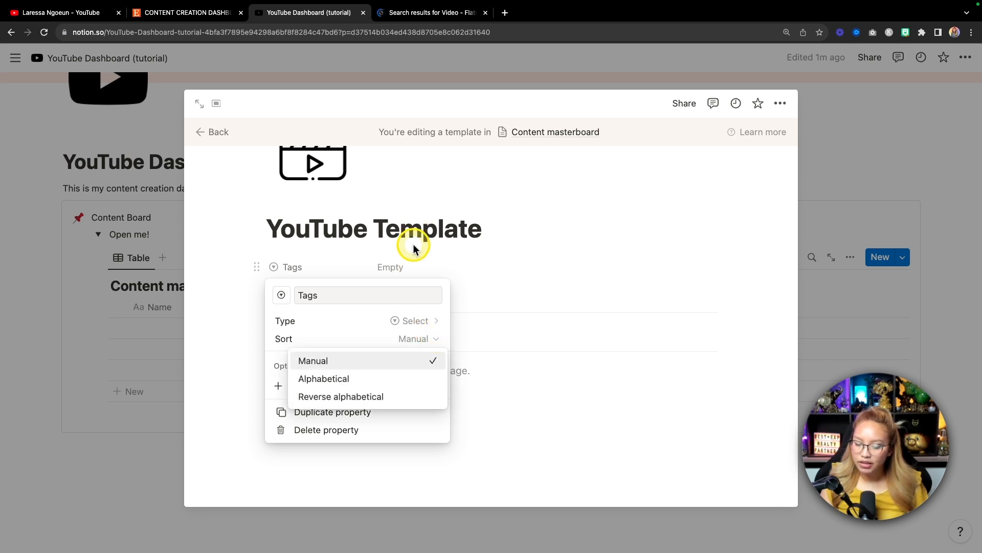
click(396, 270)
click(389, 270)
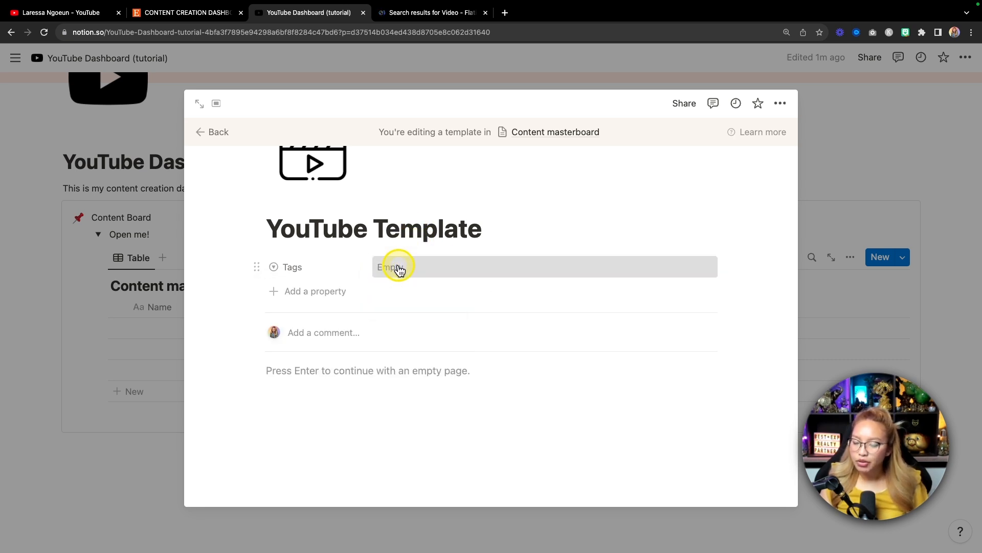
click(394, 269)
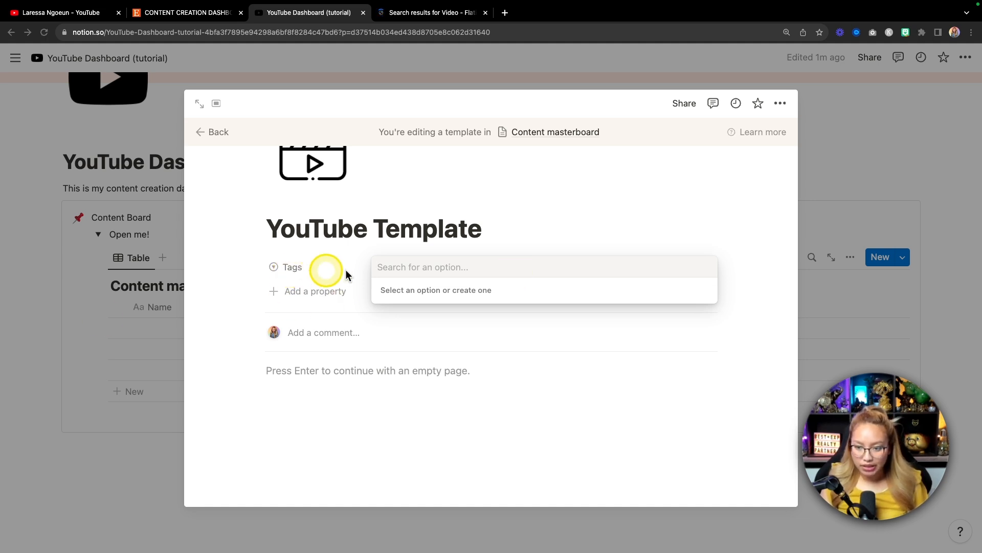
click(287, 267)
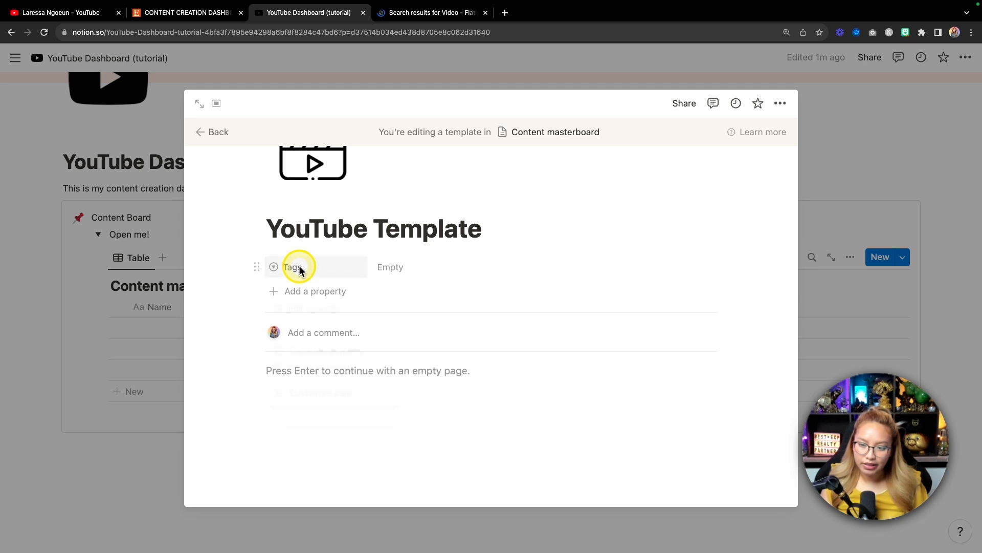
Step: Rename the Tags property to "Pillar Content"
click(295, 267)
click(303, 290)
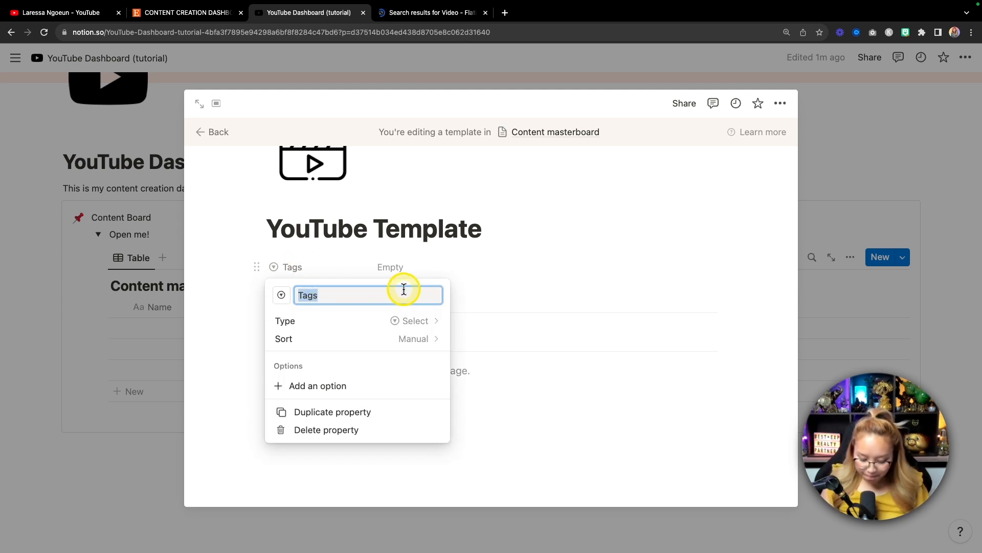
text(Pillar Cont)
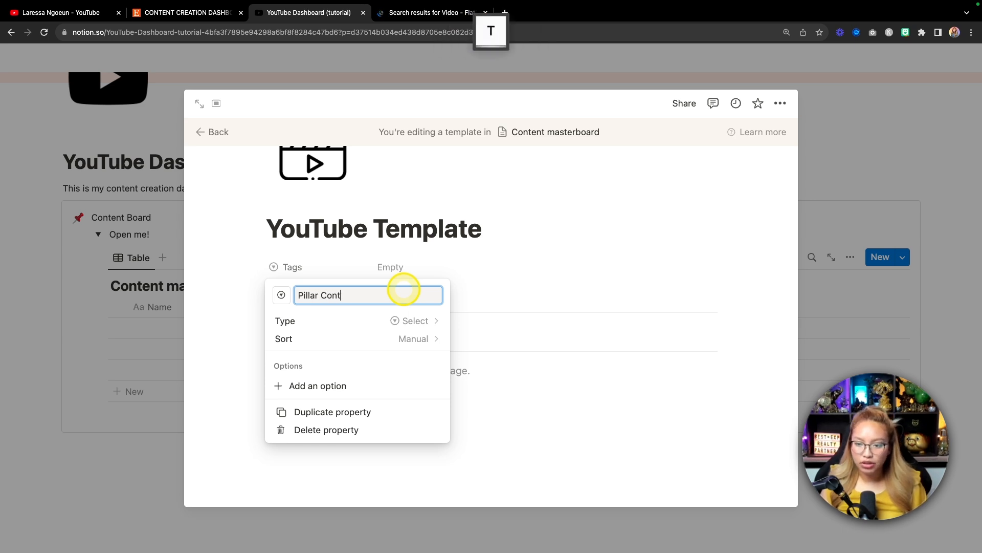
text(ent)
click(407, 270)
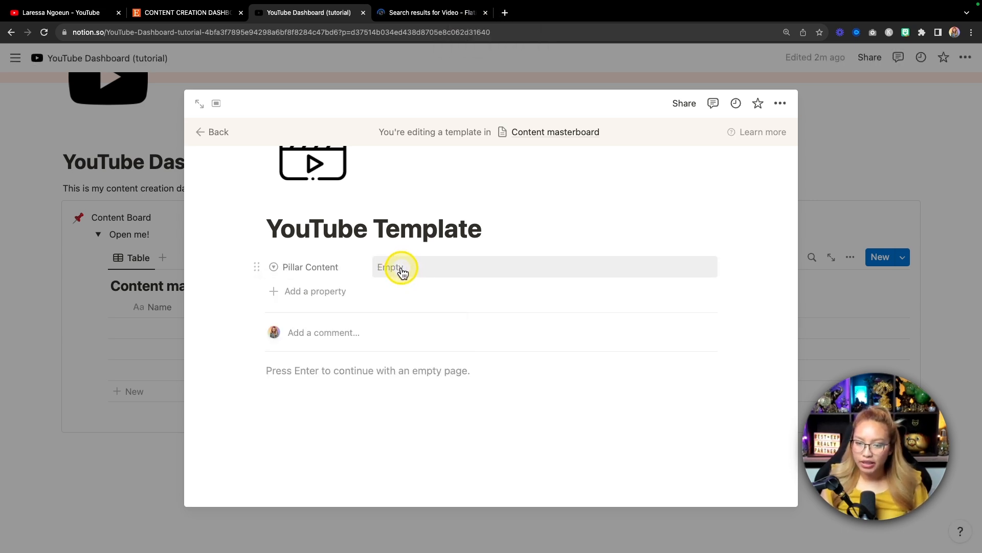
Step: Create the options "buyers" and "sellers" for the template's Pillar Content property
click(393, 270)
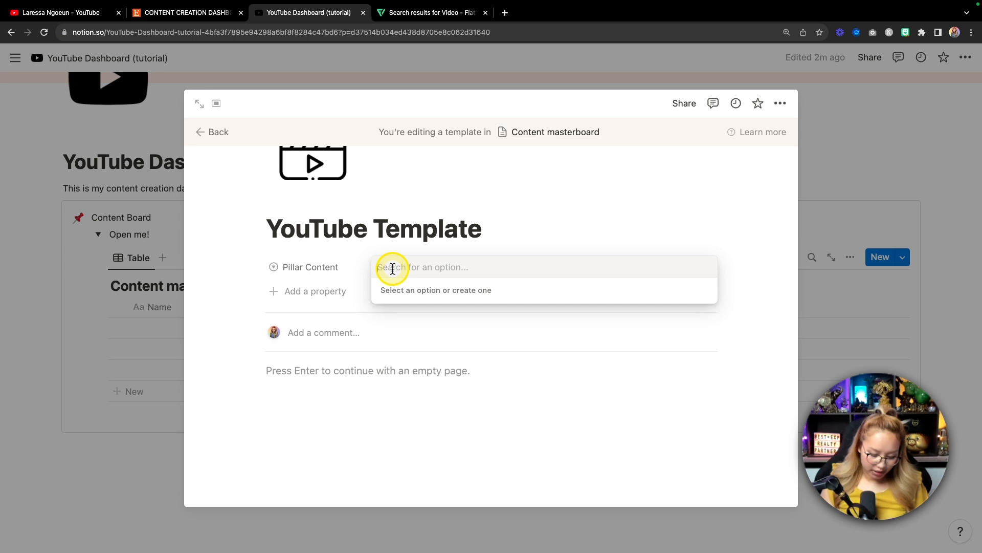
text(buyers)
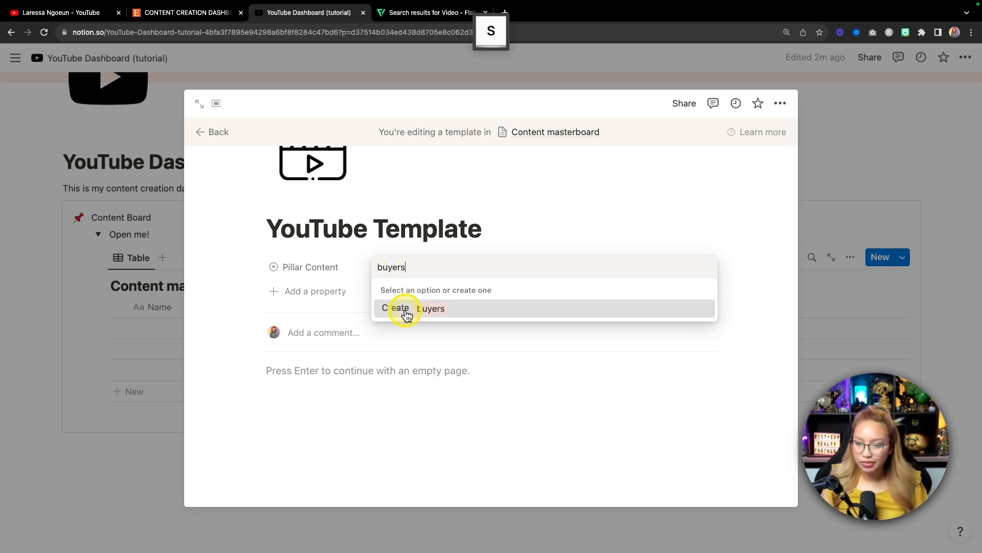
click(407, 314)
click(423, 267)
text(sellers)
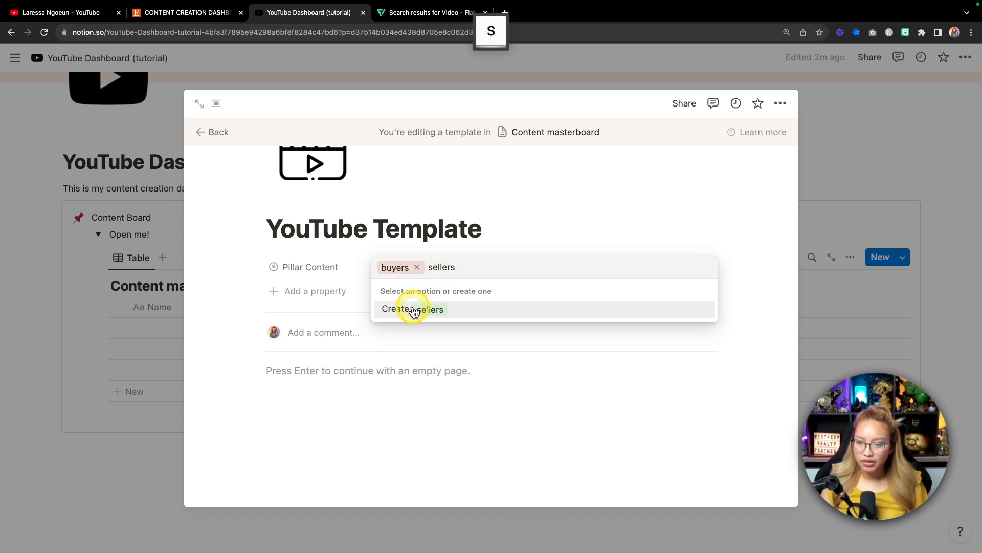
click(405, 307)
Step: Add the options "market update", "community tours" and "property tours" to Pillar Content, leaving property tours selected
click(431, 267)
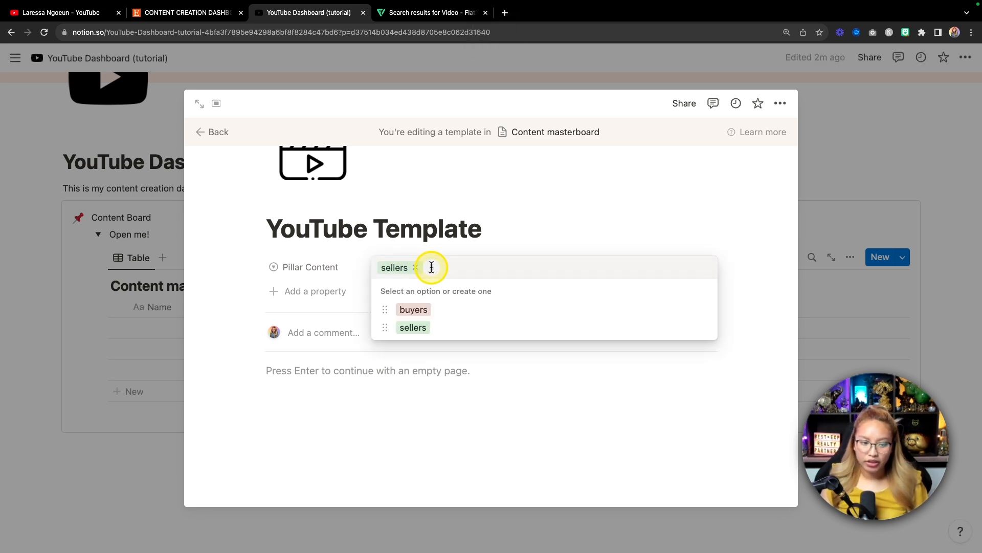
text(market update)
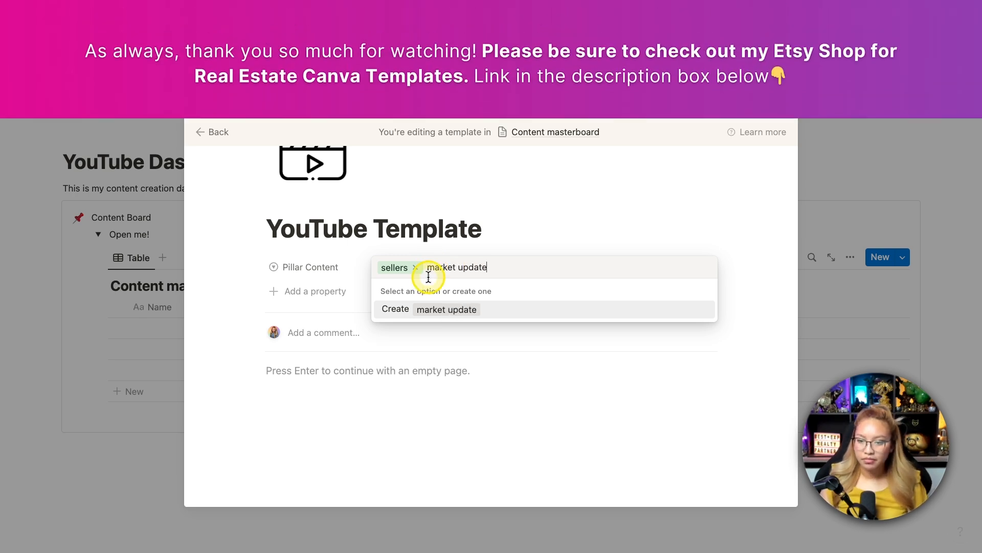
click(439, 309)
click(464, 266)
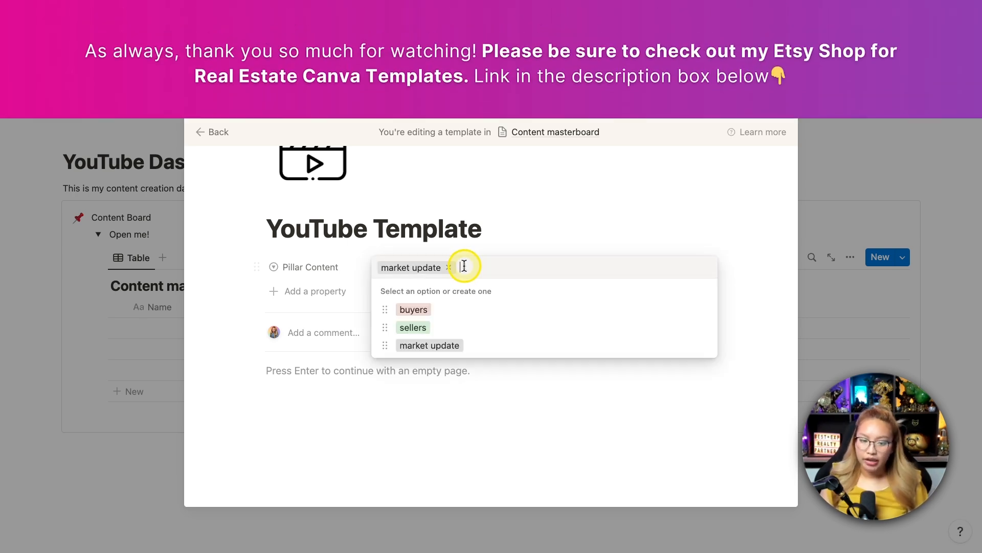
text(community)
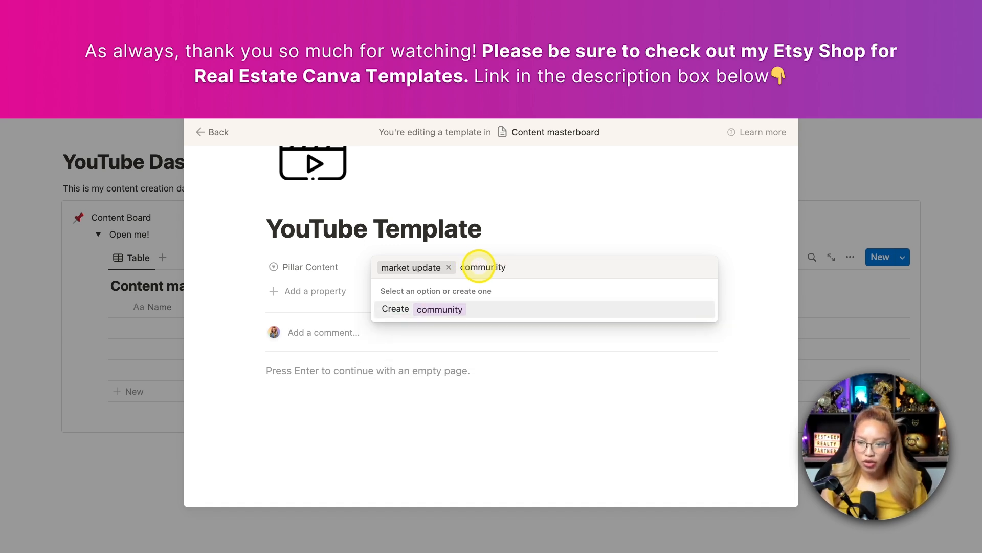
text( tours)
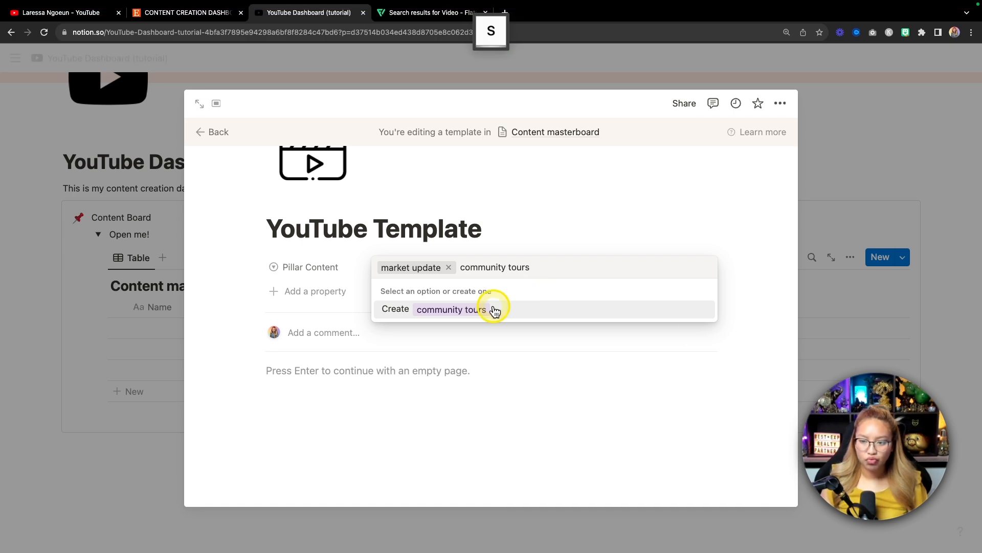
click(430, 309)
click(537, 271)
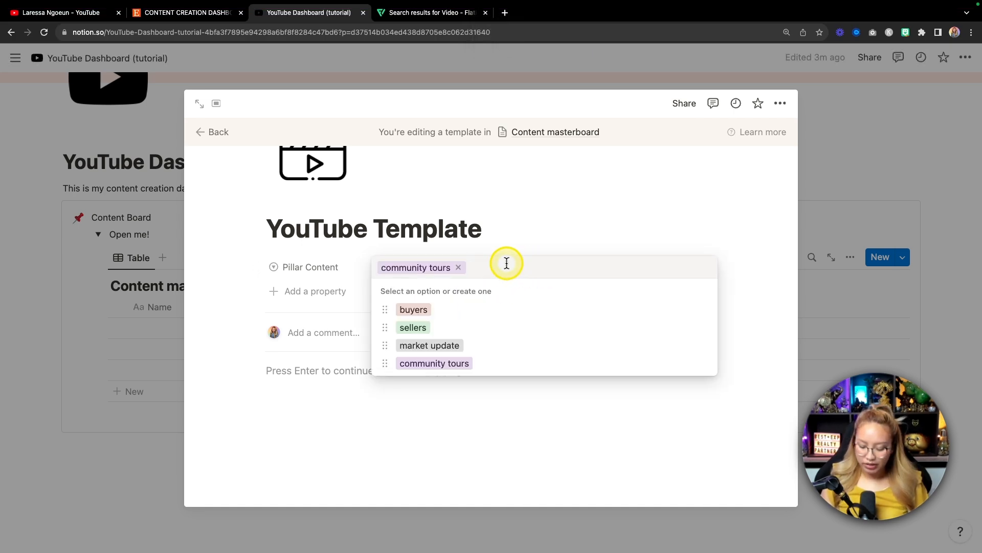
text(property tours)
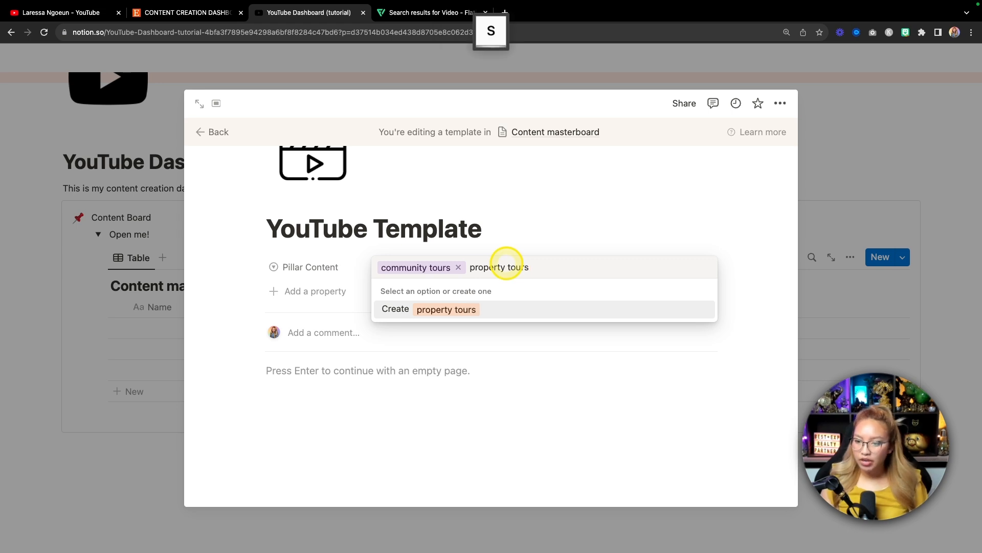
click(506, 307)
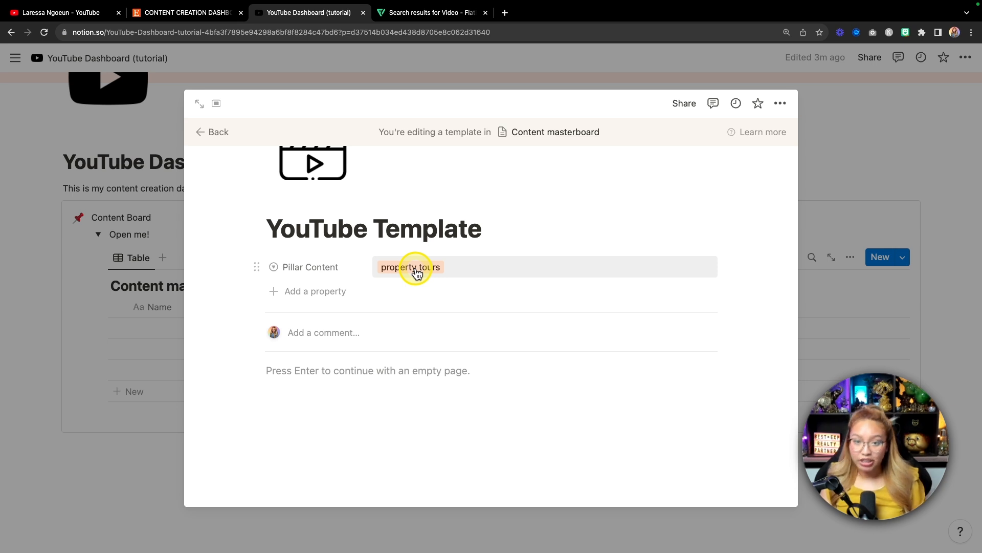
Step: Add a Date property named "Date of publish" to the template and move it above Pillar Content
click(293, 293)
scroll(362, 412, down, 3)
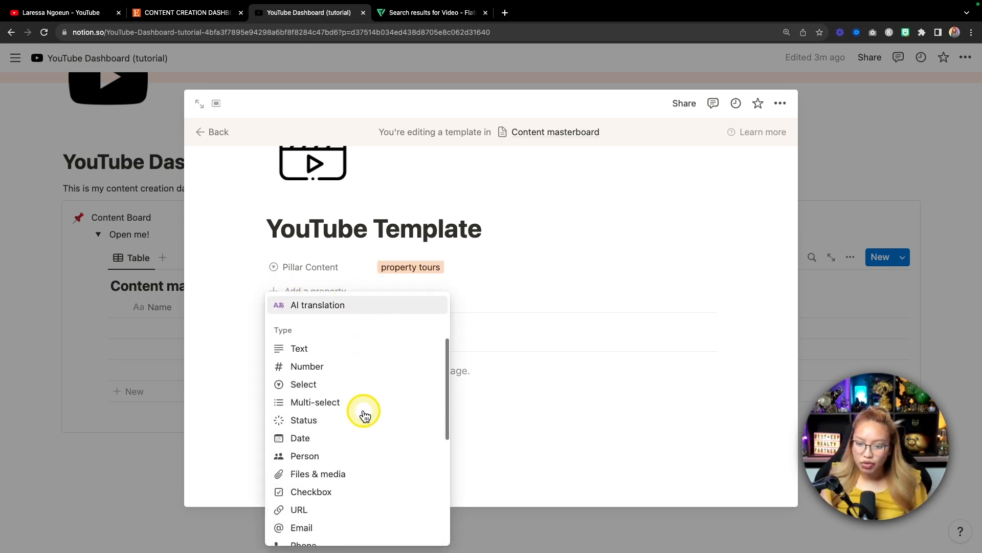
click(336, 433)
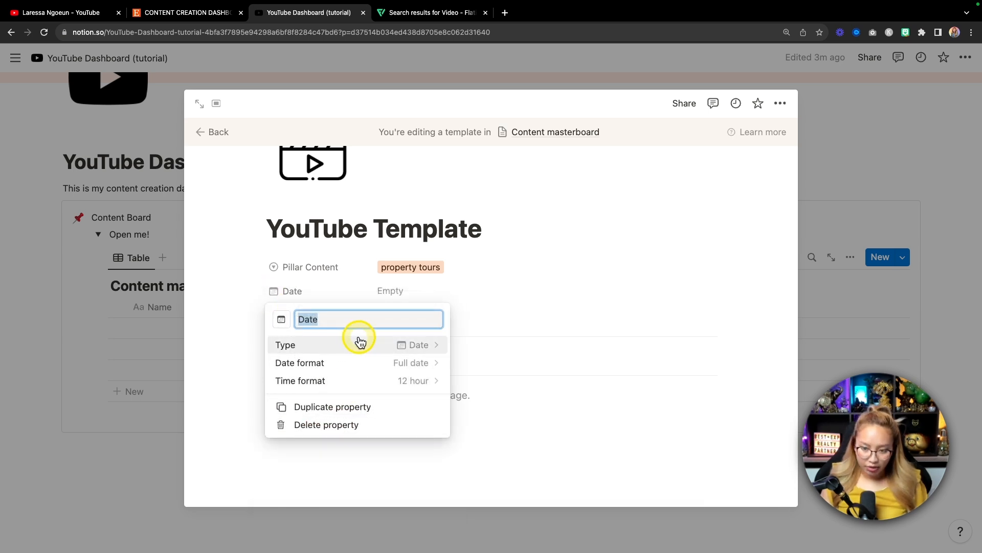
key(Right)
text(pf)
key(BackSpace)
key(BackSpace)
text(o)
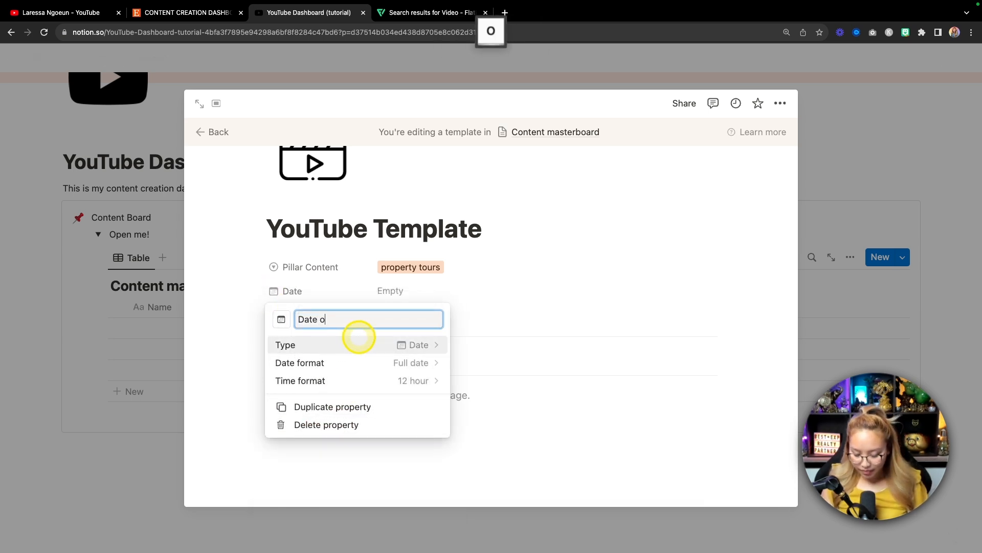
text(f publish)
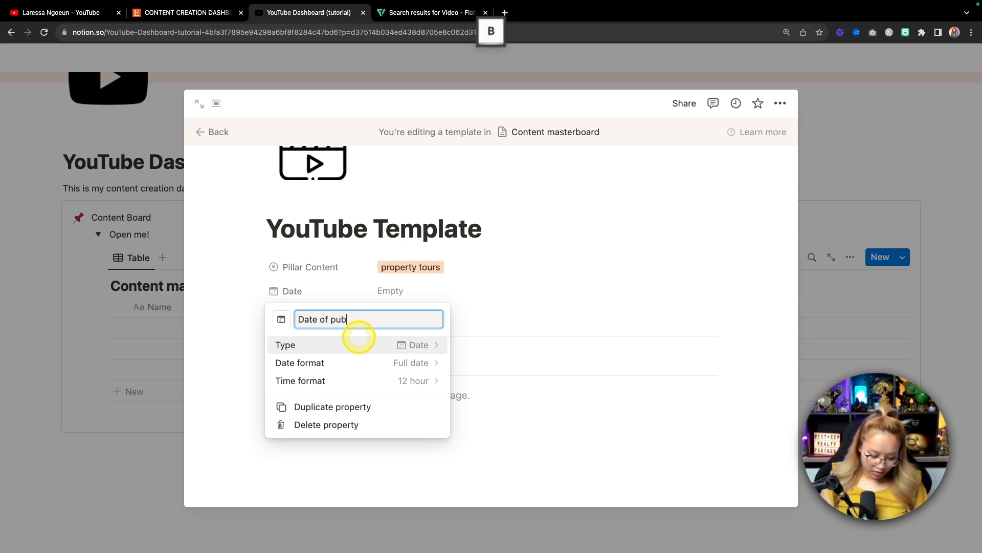
key(Return)
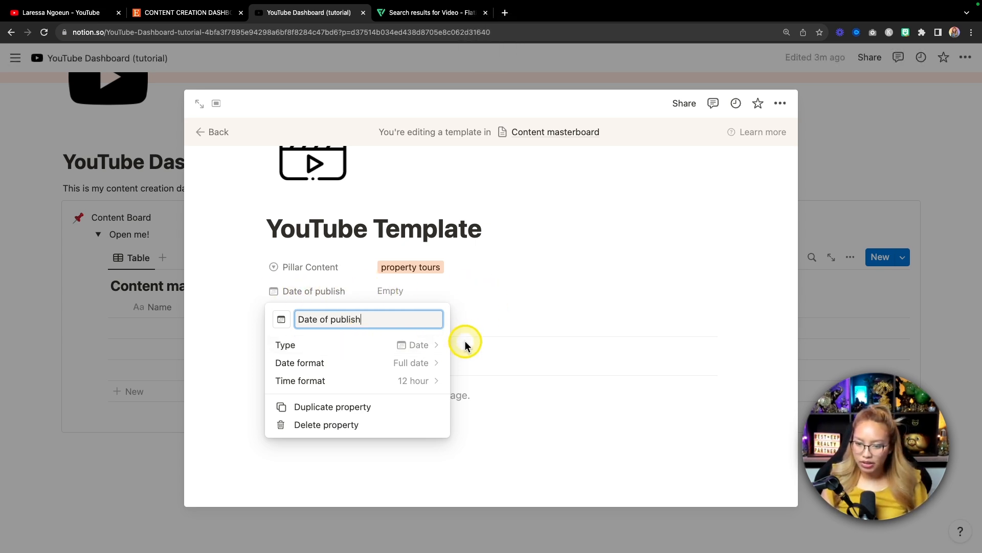
click(504, 286)
drag(285, 300, 285, 266)
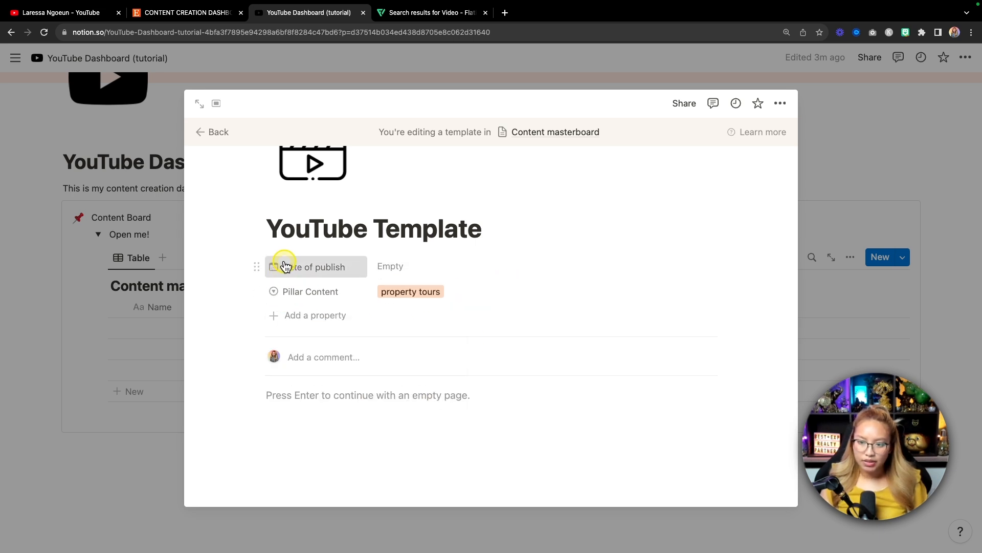
Step: Add a Files & media property to the template, keeping its default name
click(297, 316)
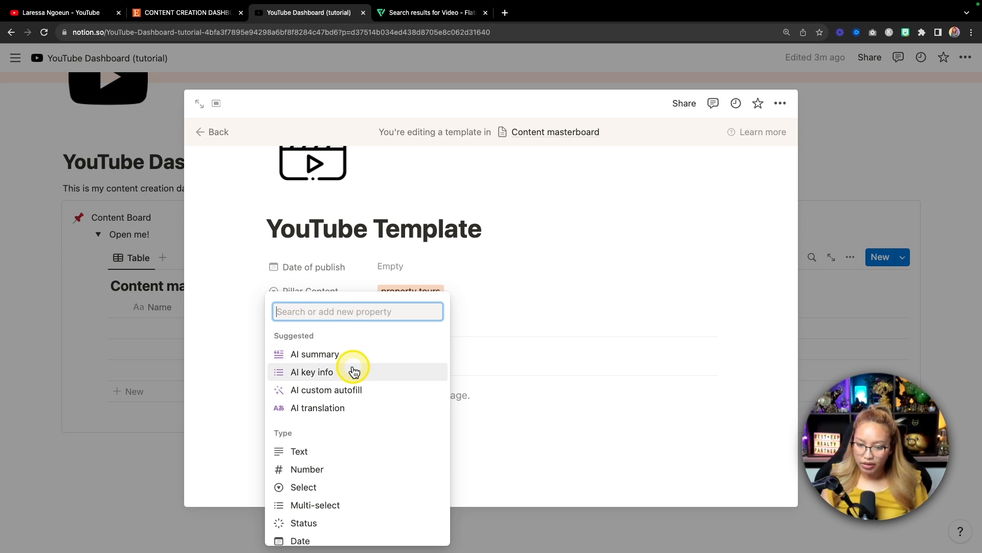
scroll(352, 369, down, 3)
scroll(353, 369, down, 2)
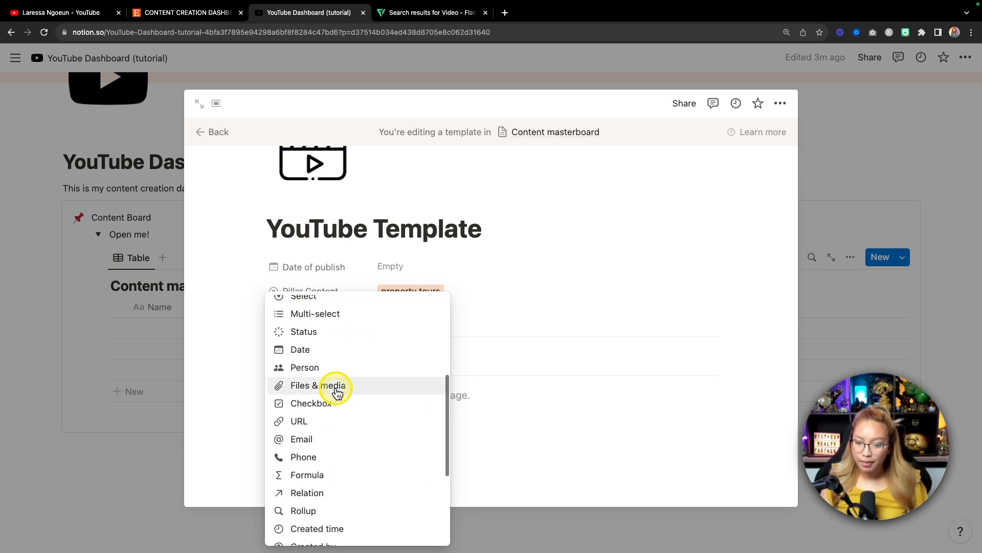
click(309, 388)
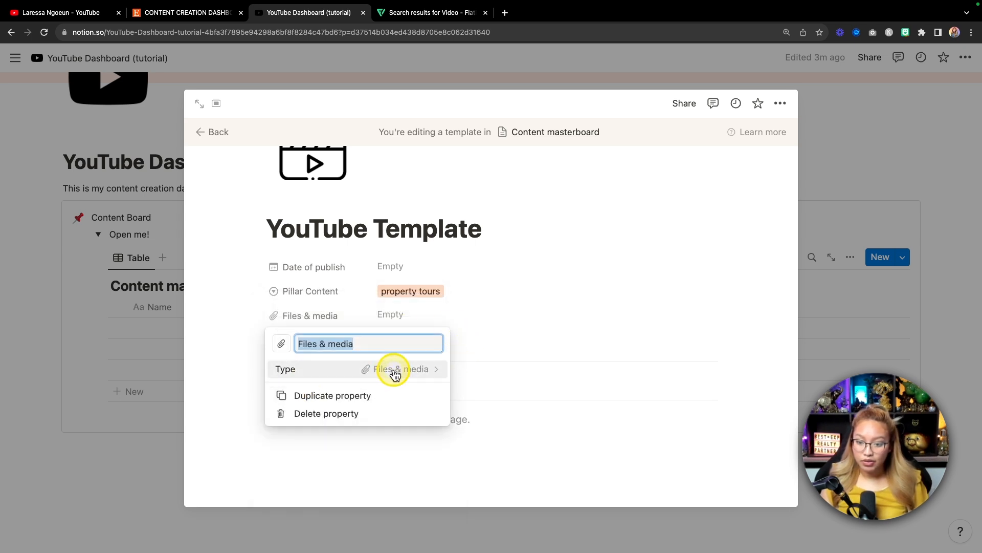
click(483, 318)
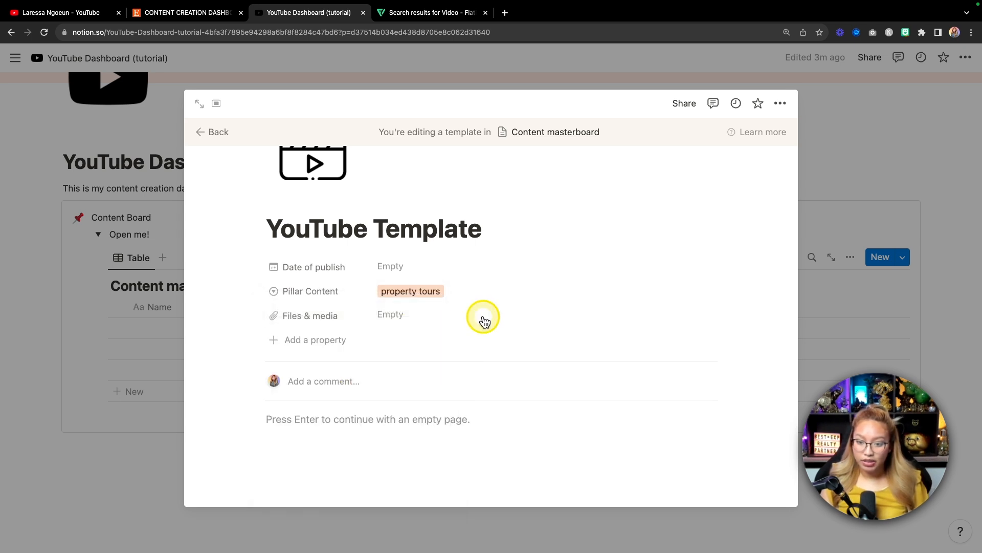
Step: Add a Text property named "YT Link" to the template
click(290, 341)
scroll(307, 194, down, 2)
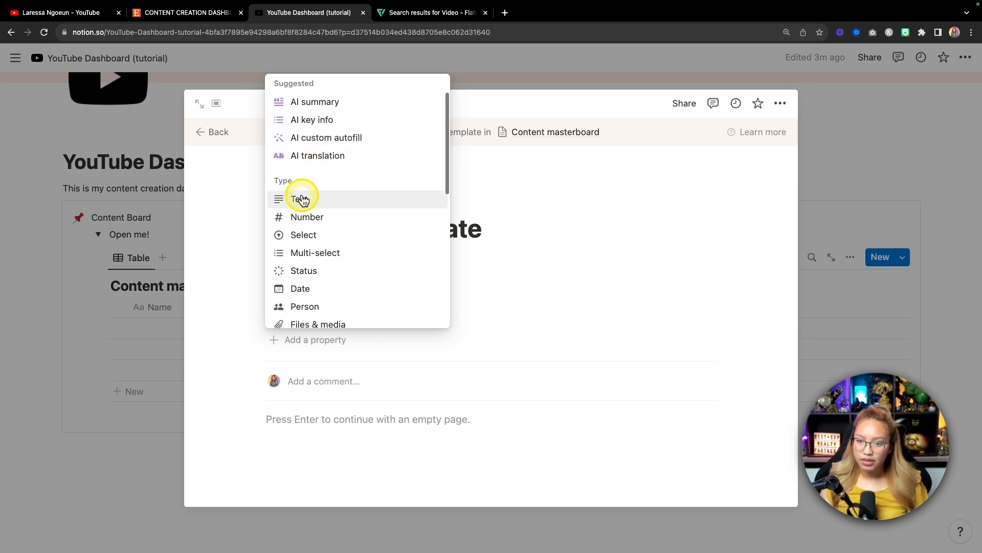
click(324, 199)
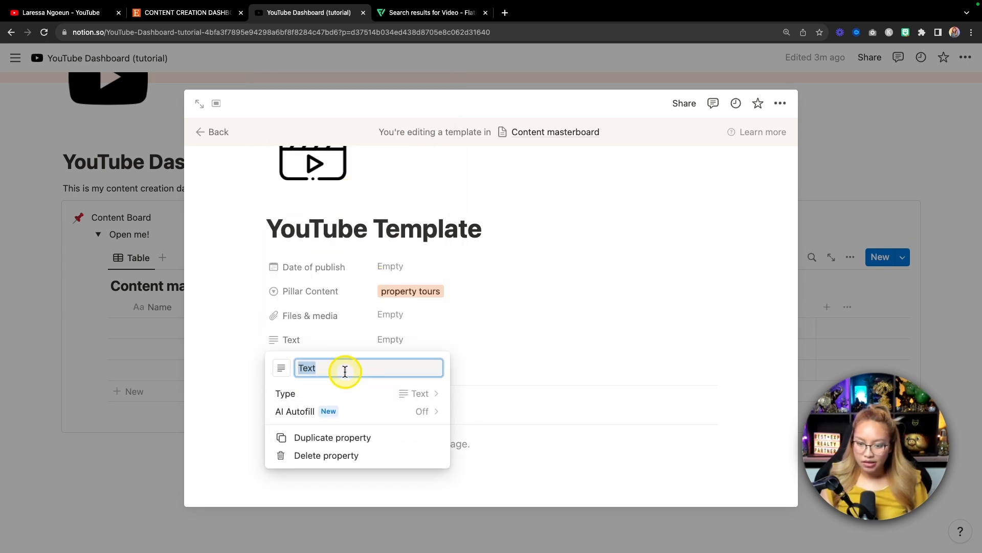
text(Y)
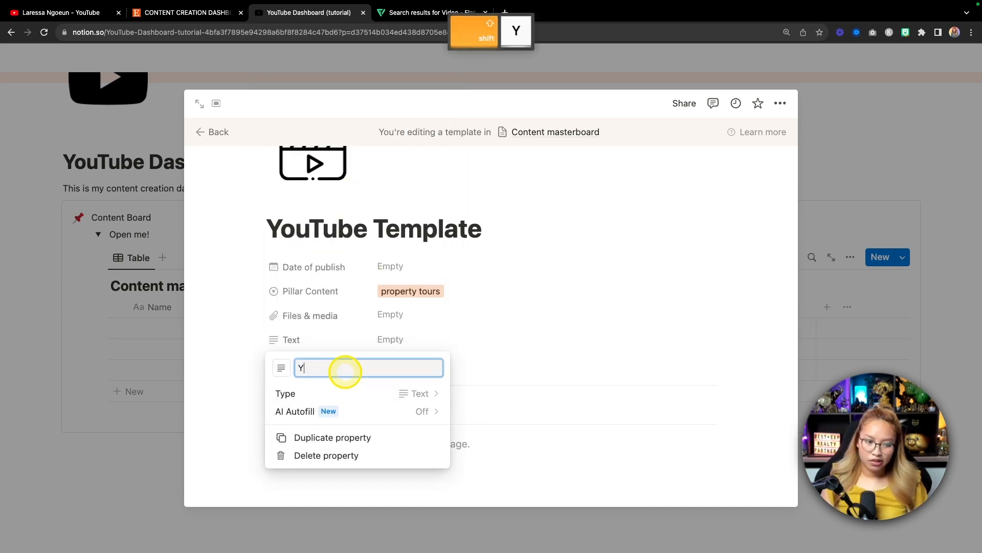
text(T)
key(Right)
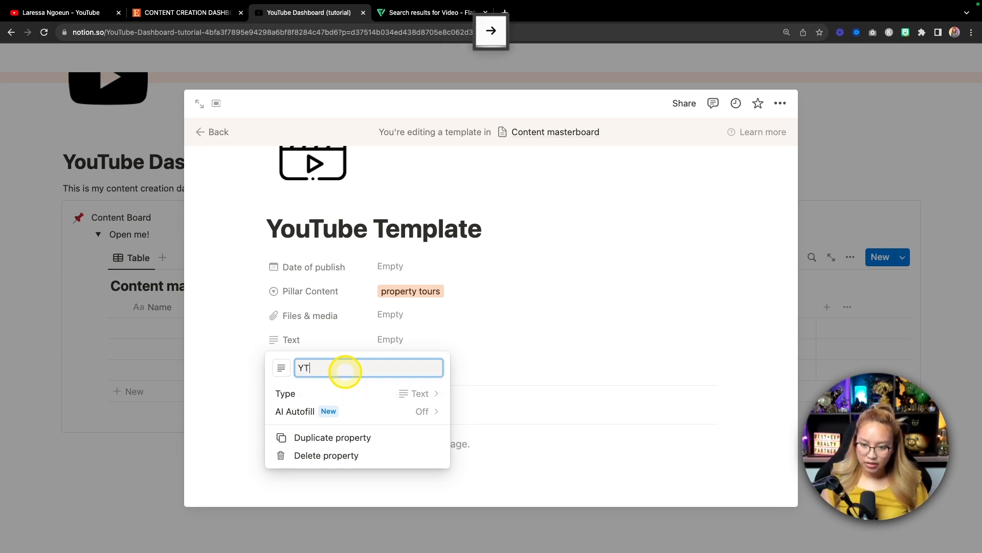
text(Link)
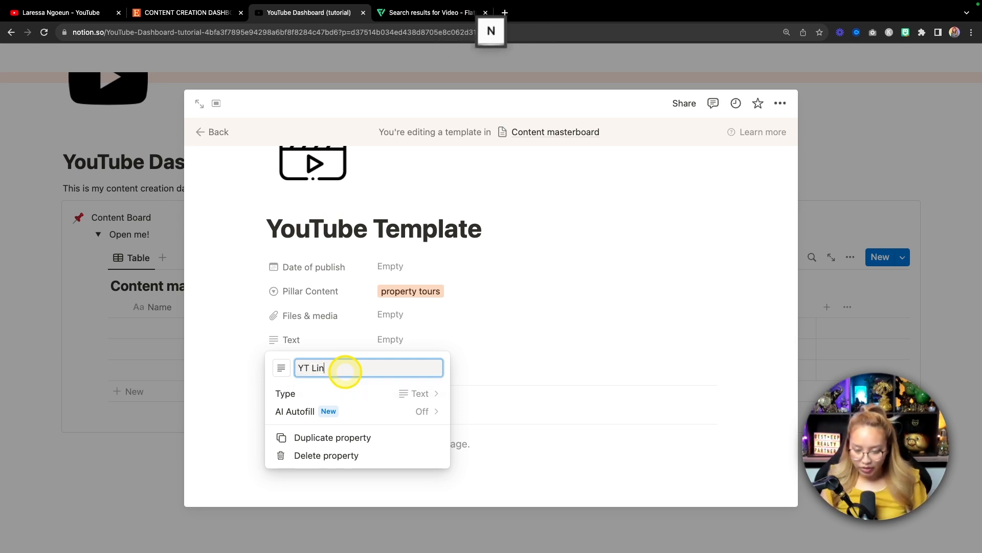
click(558, 301)
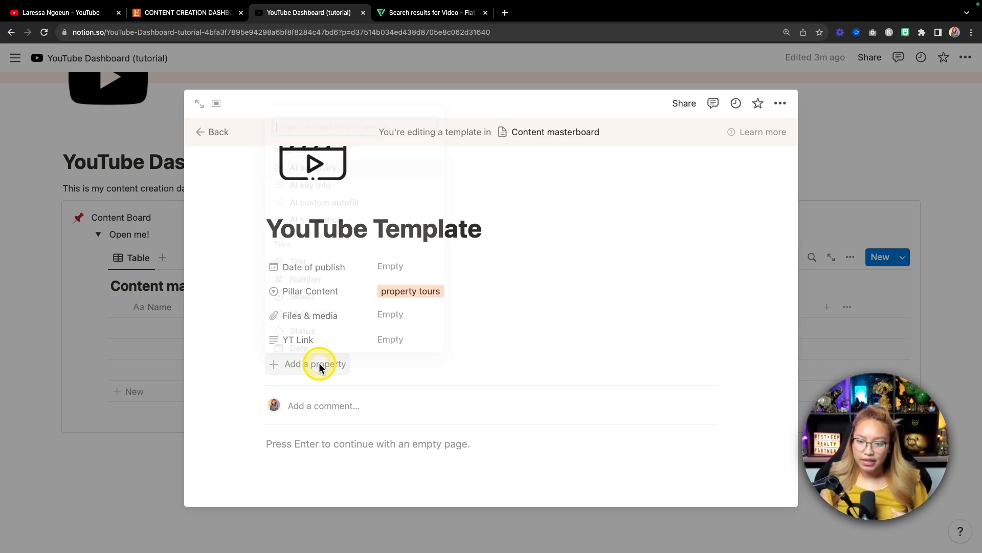
Step: Add a Select property named "Status" and place it between Date of publish and Pillar Content
click(320, 369)
scroll(298, 271, down, 2)
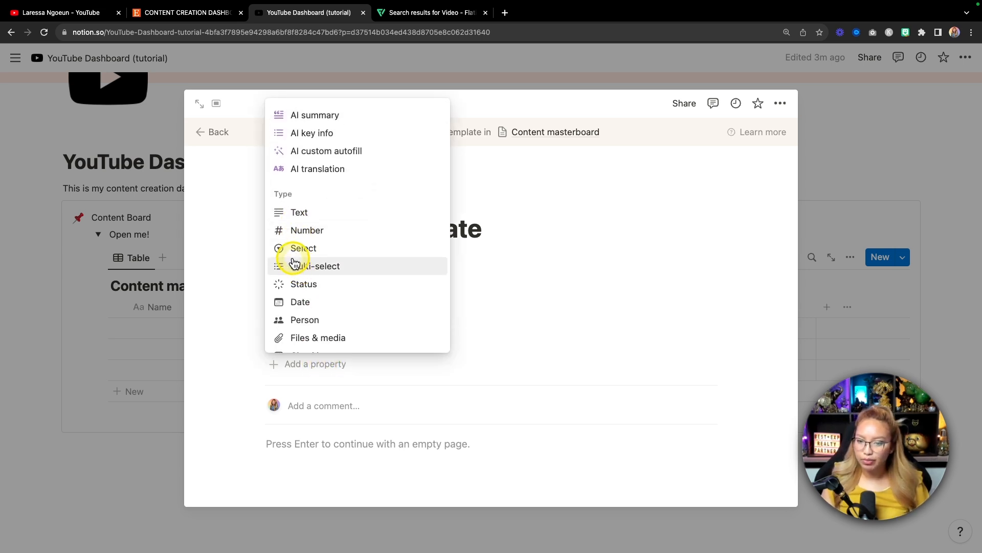
click(319, 248)
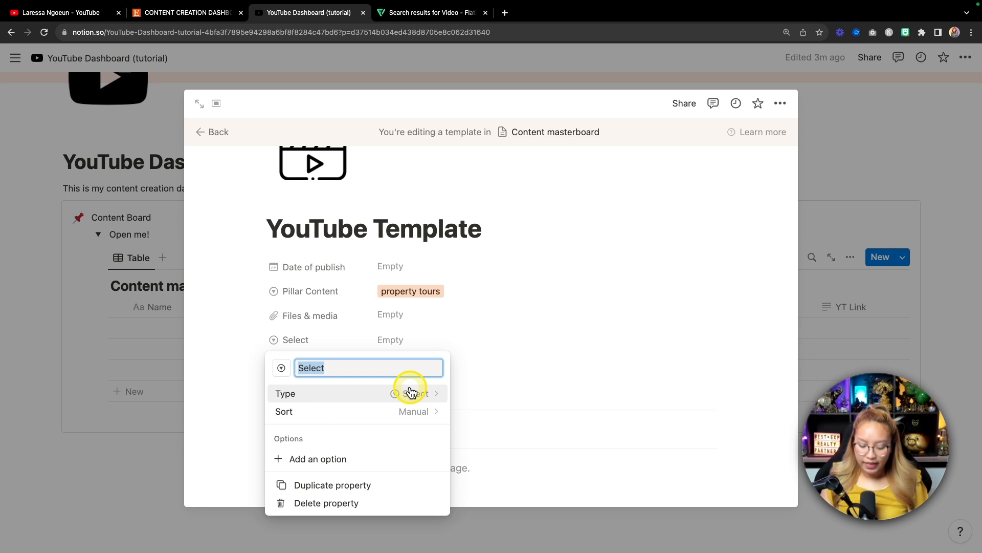
key(shift)
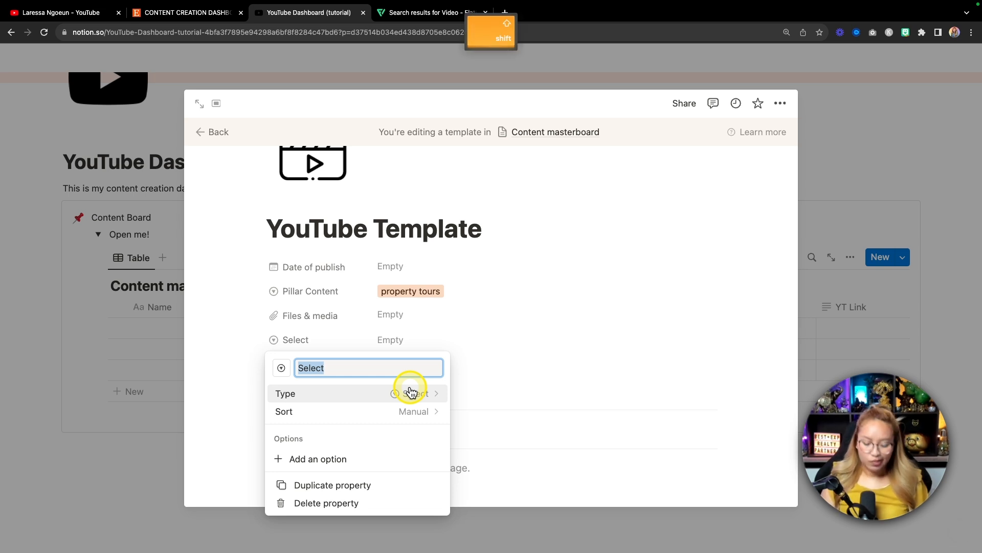
text(Status)
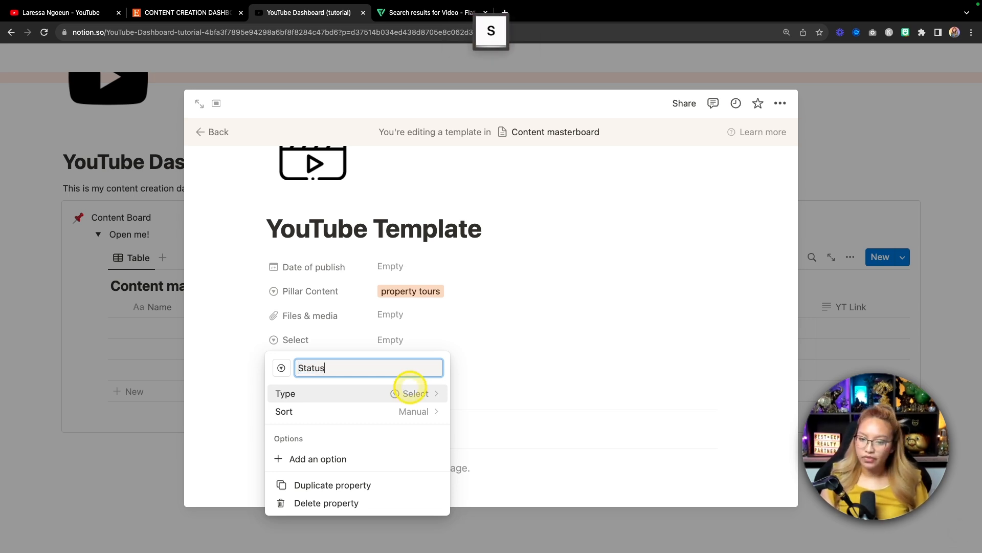
click(535, 327)
drag(255, 340, 329, 291)
Step: Create the options "Idea Vault" and "Planning" for the Status property
click(398, 295)
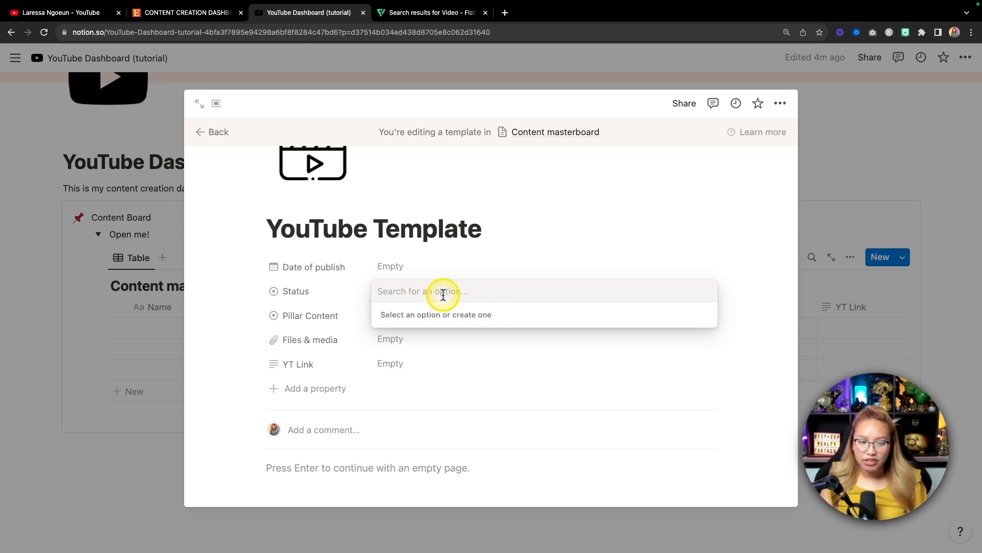
text(Idea Vault)
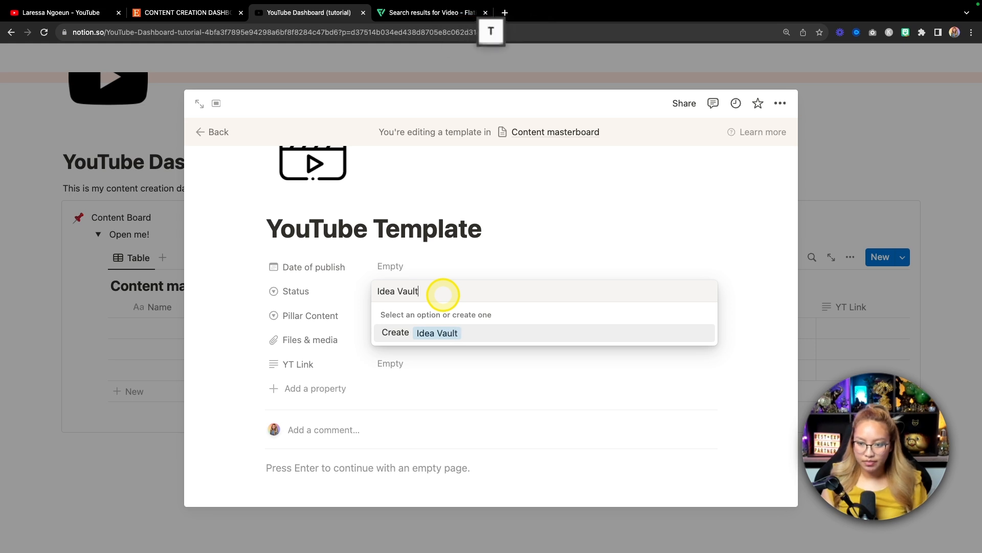
click(437, 336)
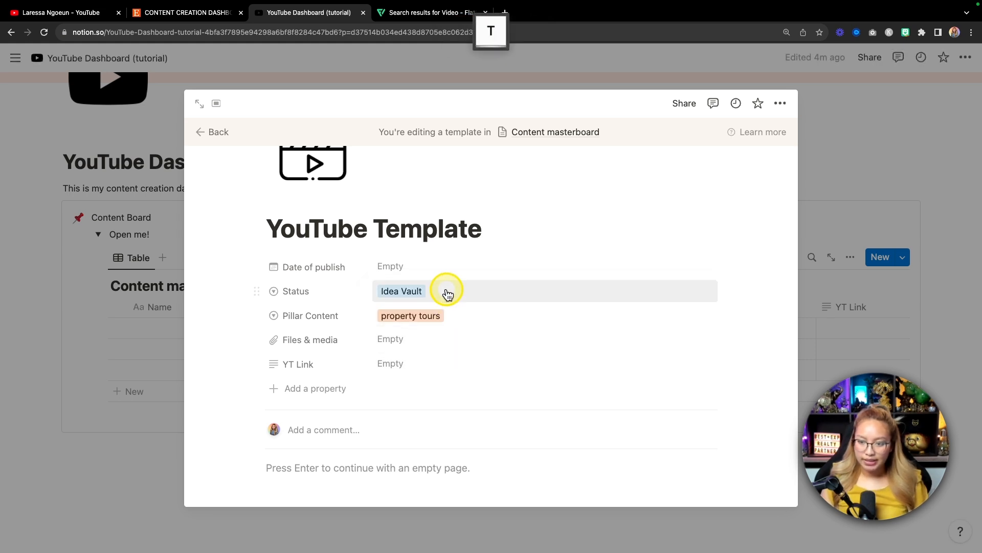
click(444, 293)
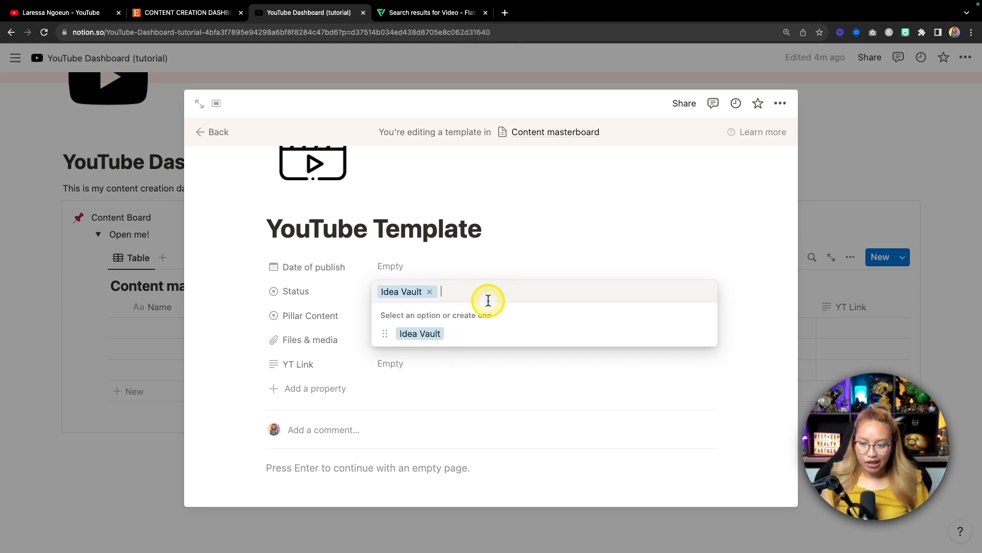
text(Planning)
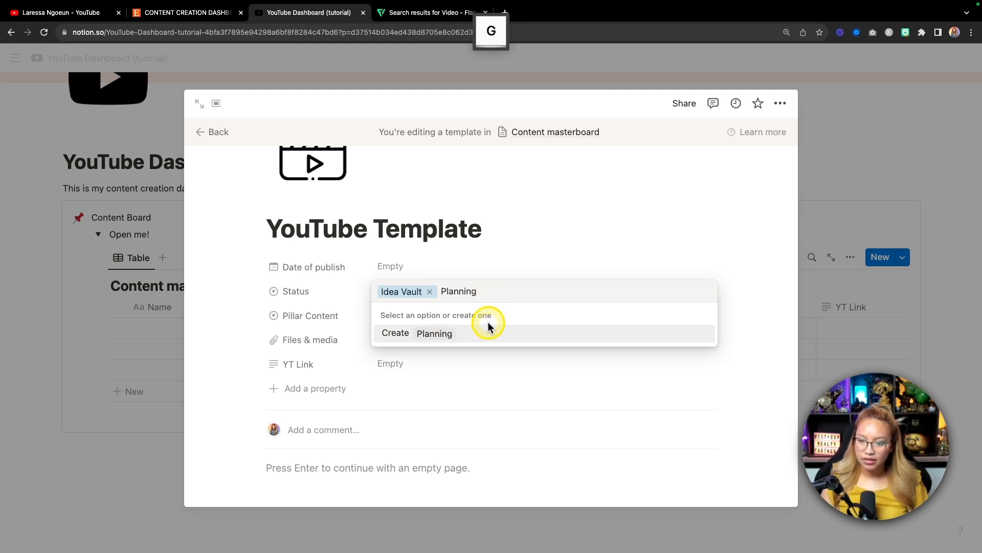
click(483, 326)
Step: Add the options "Filming" and "Editing" to the Status property
click(466, 290)
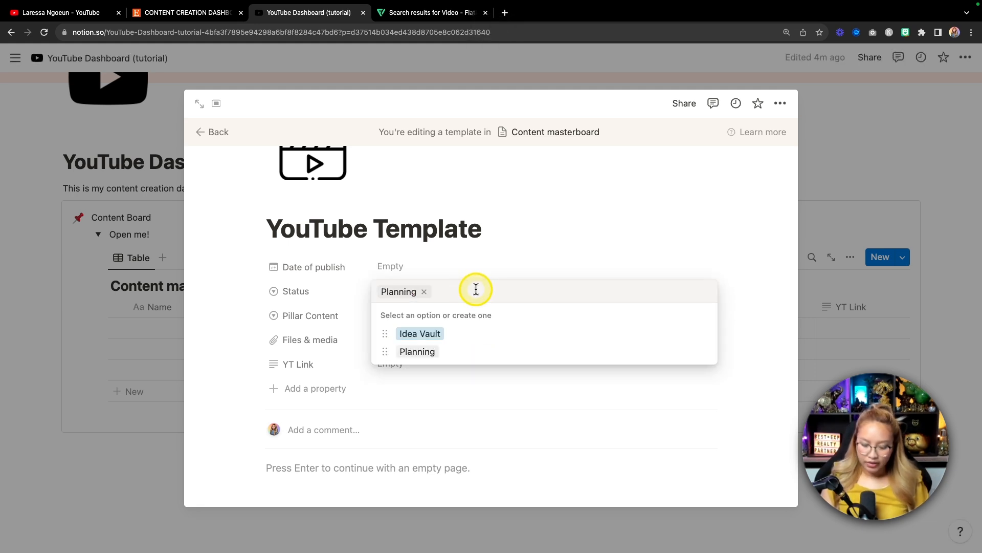
text(Filming)
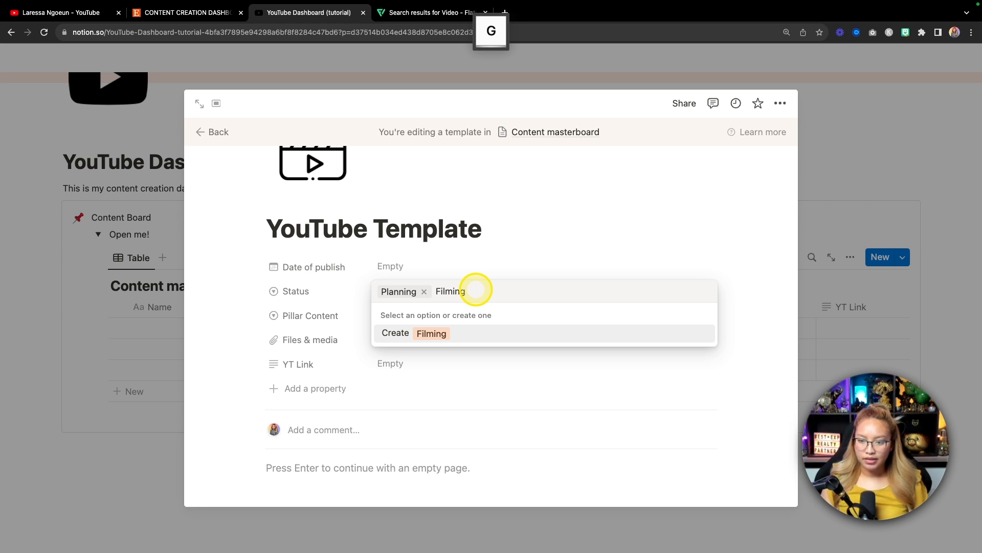
click(471, 333)
click(470, 290)
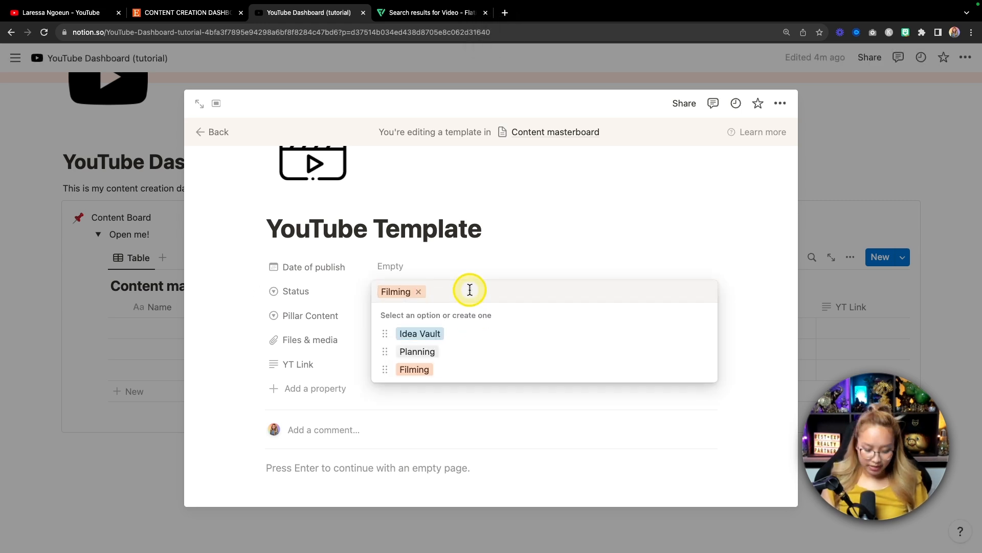
text(Editing)
click(467, 335)
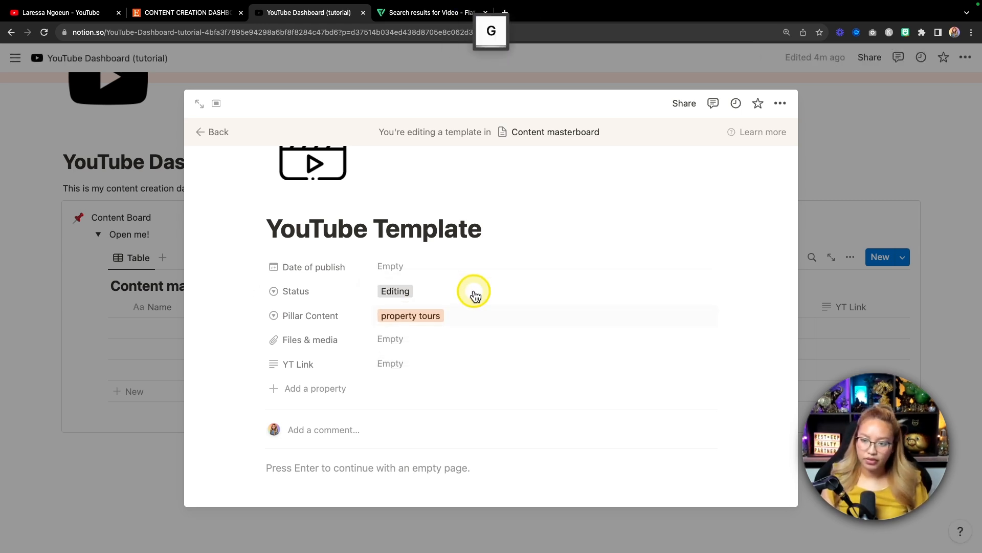
Step: Add the options "SEO" and "Scheduled" to the Status property
click(474, 289)
text(SEO)
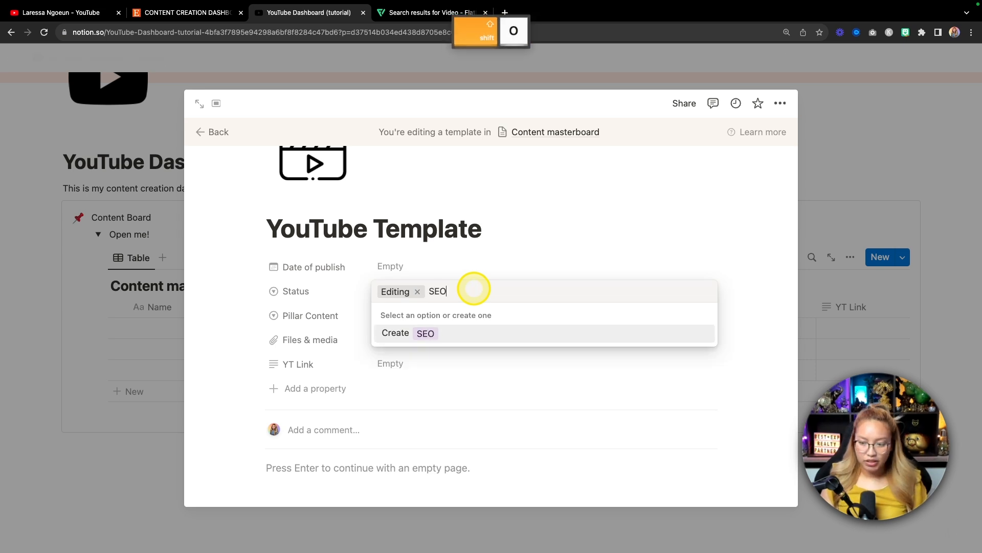
click(463, 330)
click(456, 287)
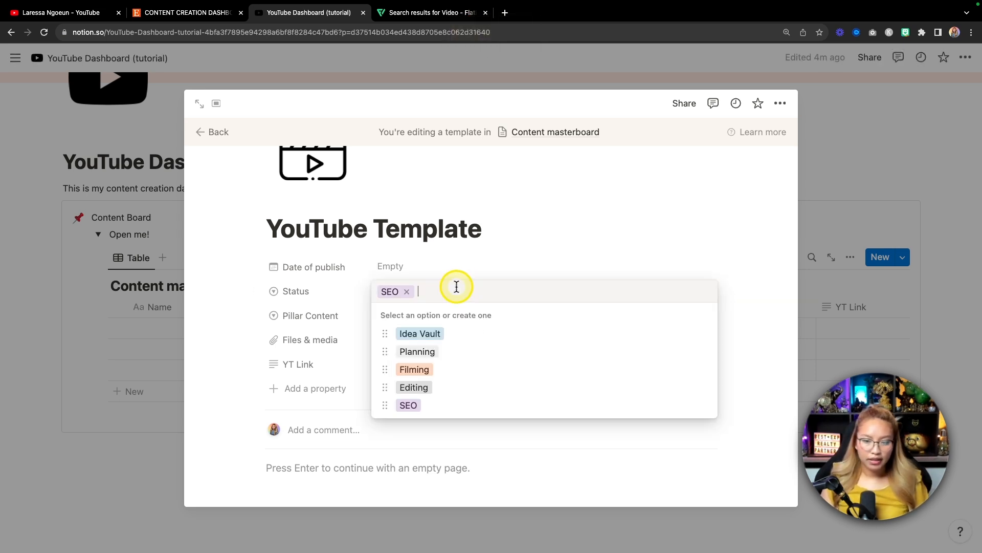
text(Scheduled)
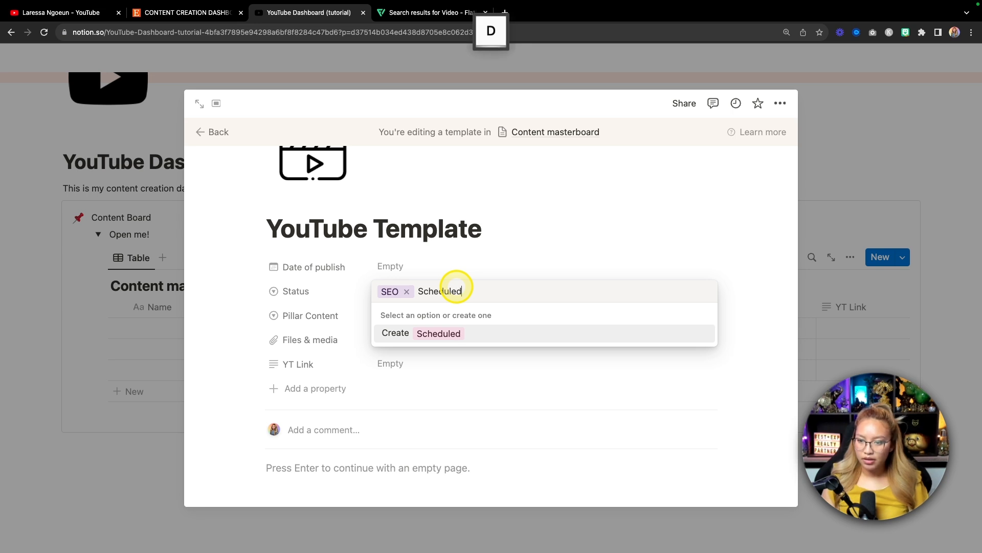
click(438, 333)
click(478, 287)
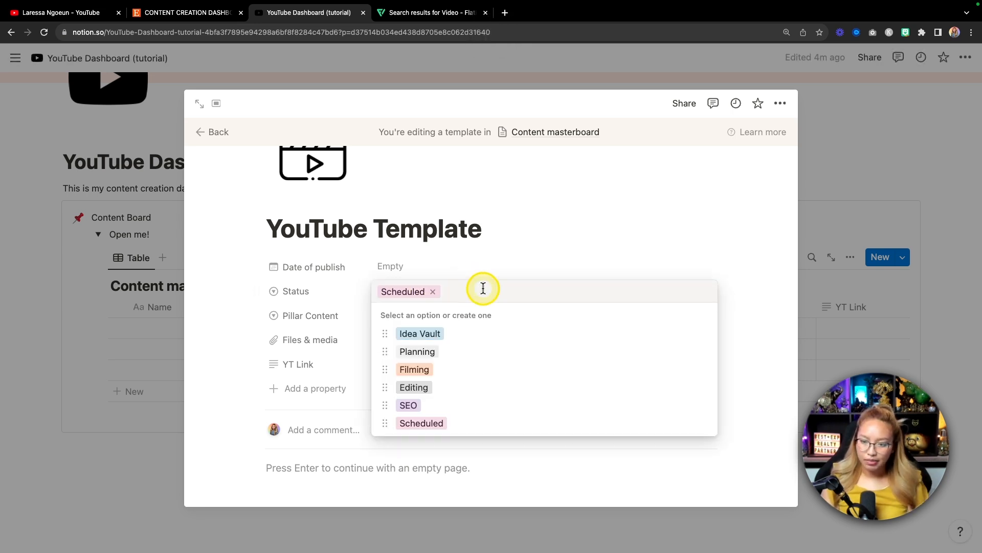
text(Posted)
click(554, 222)
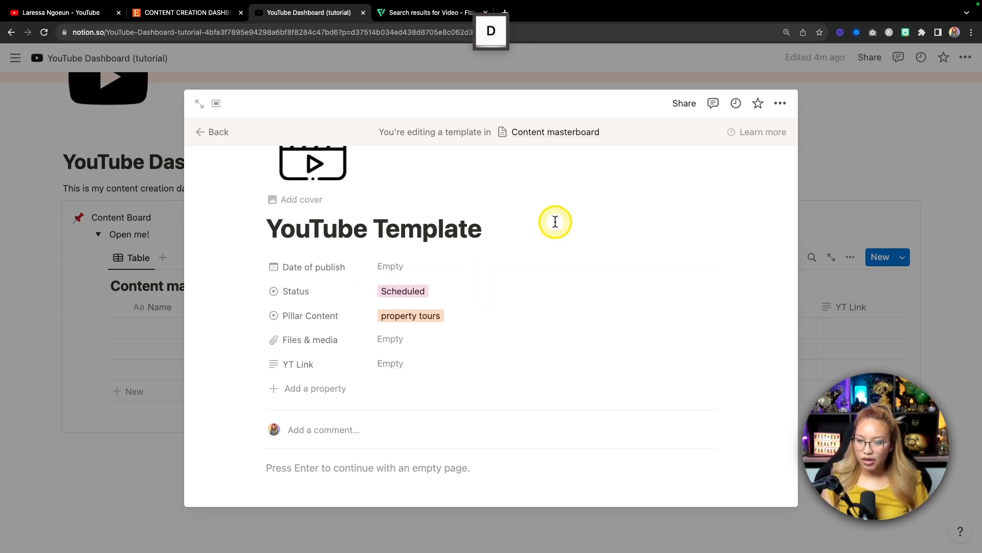
Step: Recolor the Status options, setting Idea Vault to Red and Planning to Orange
click(474, 299)
mouse_move(381, 423)
mouse_down()
mouse_move(384, 406)
mouse_move(384, 423)
mouse_up()
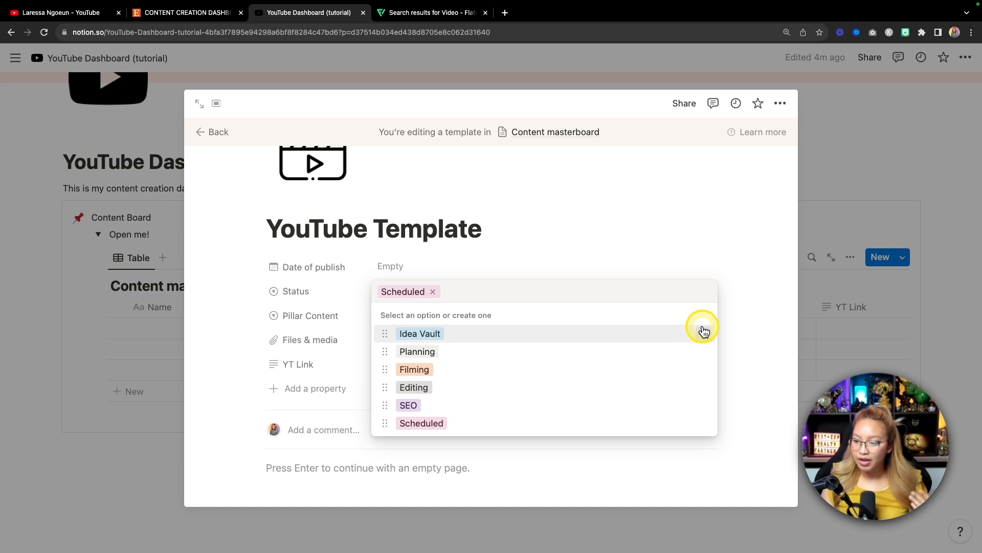
click(705, 335)
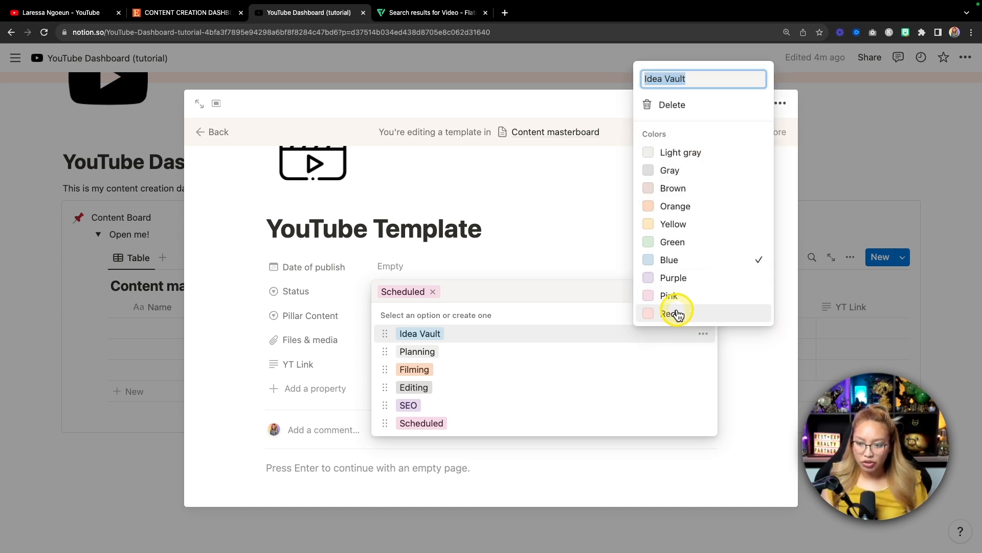
click(686, 316)
click(701, 353)
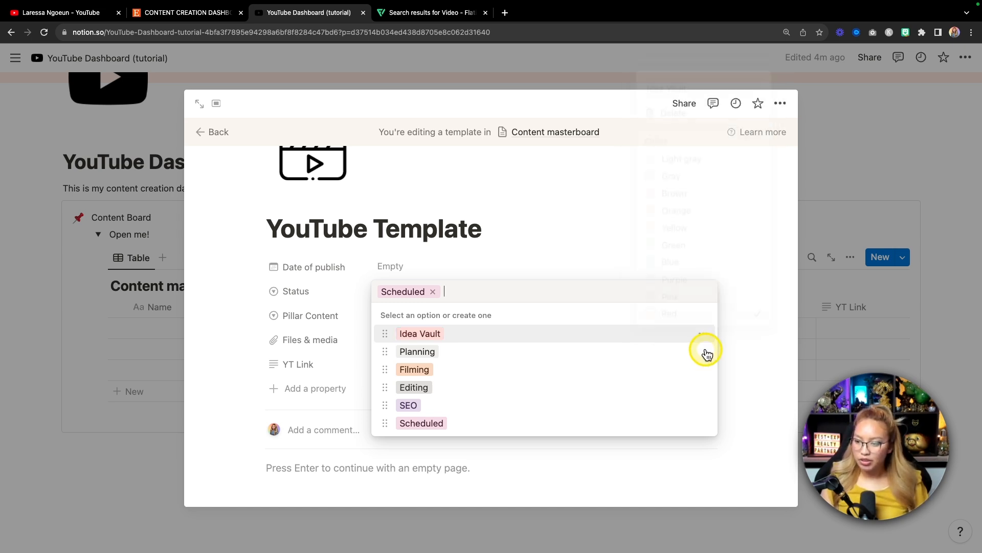
click(704, 351)
click(676, 223)
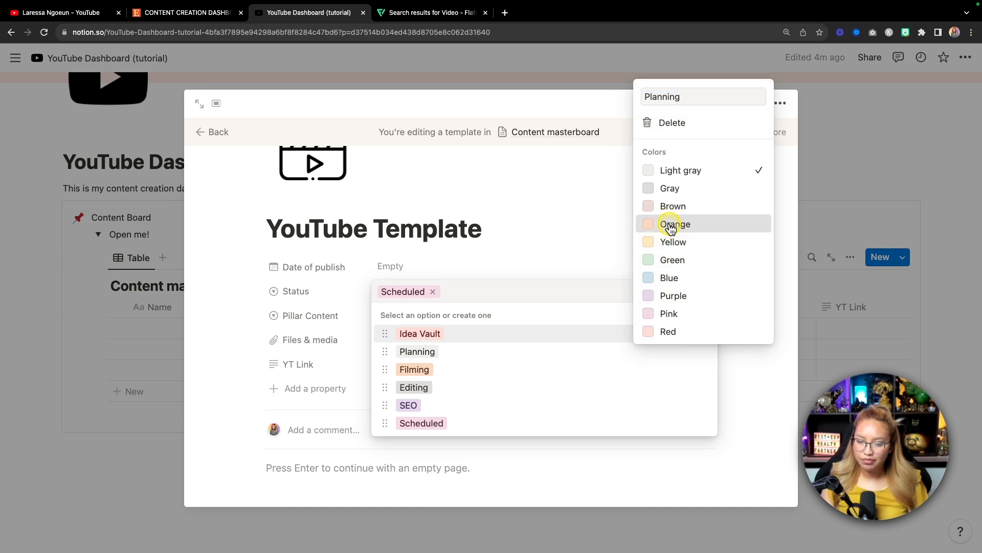
Step: Set the color of the Filming status option to Yellow and the Editing option to Purple
click(706, 375)
click(707, 368)
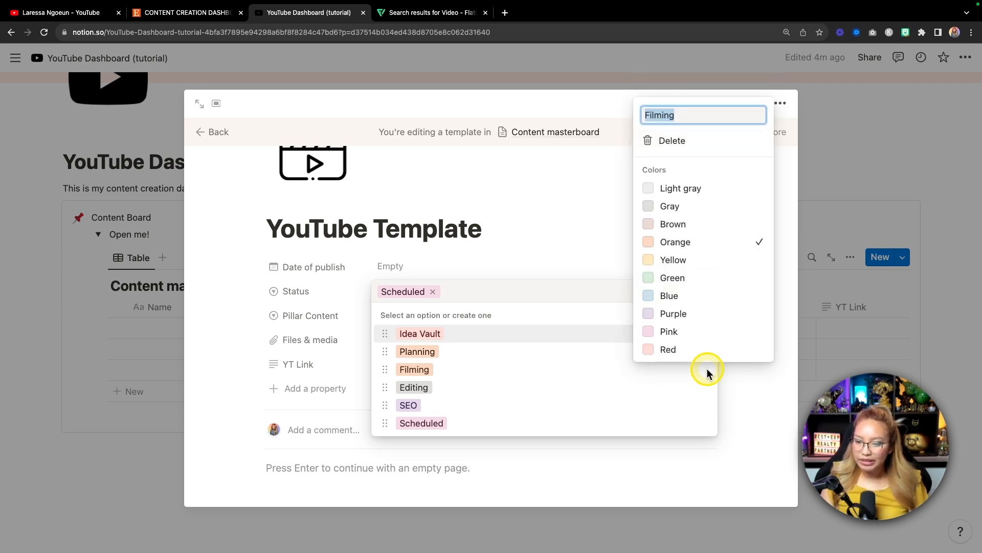
click(689, 262)
click(703, 394)
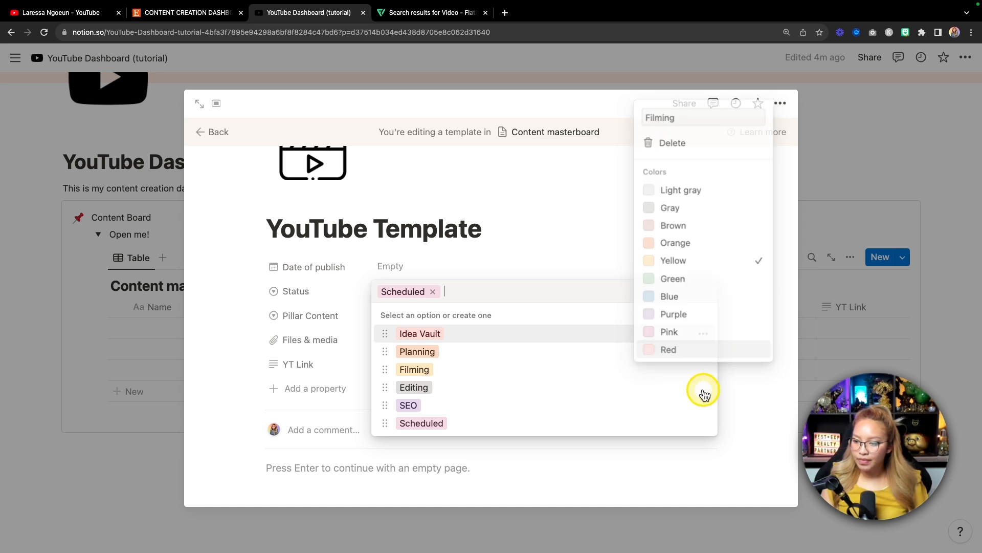
click(711, 387)
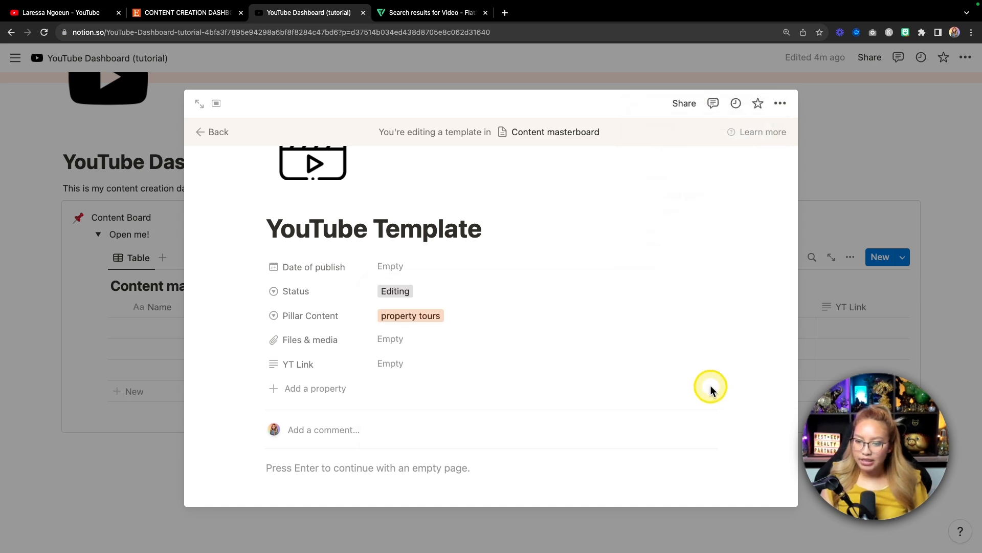
click(487, 320)
click(548, 279)
click(603, 287)
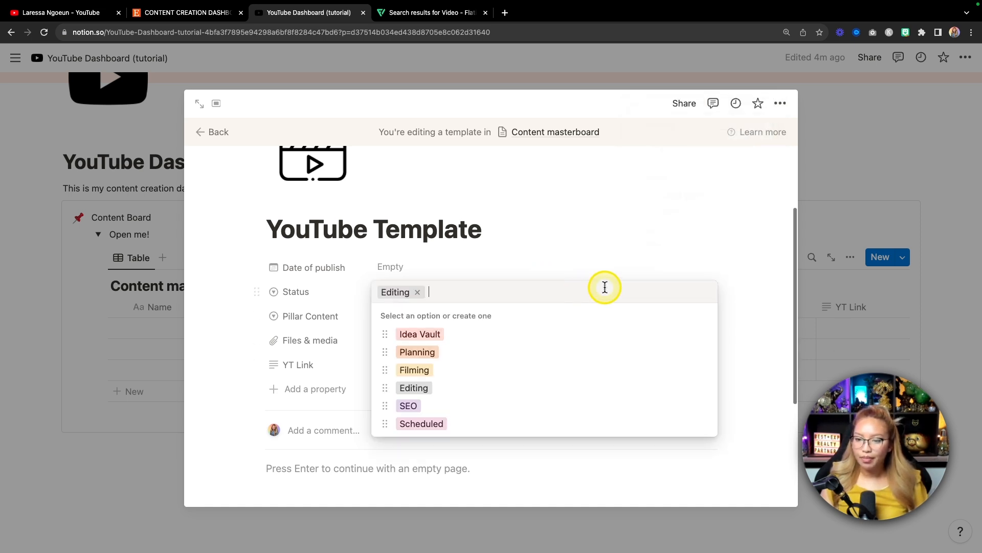
click(705, 388)
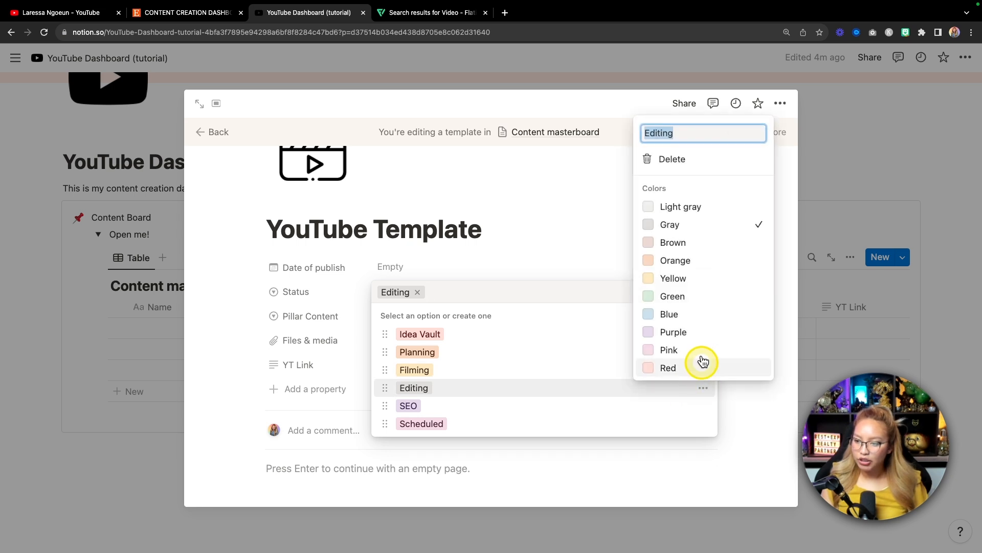
click(694, 332)
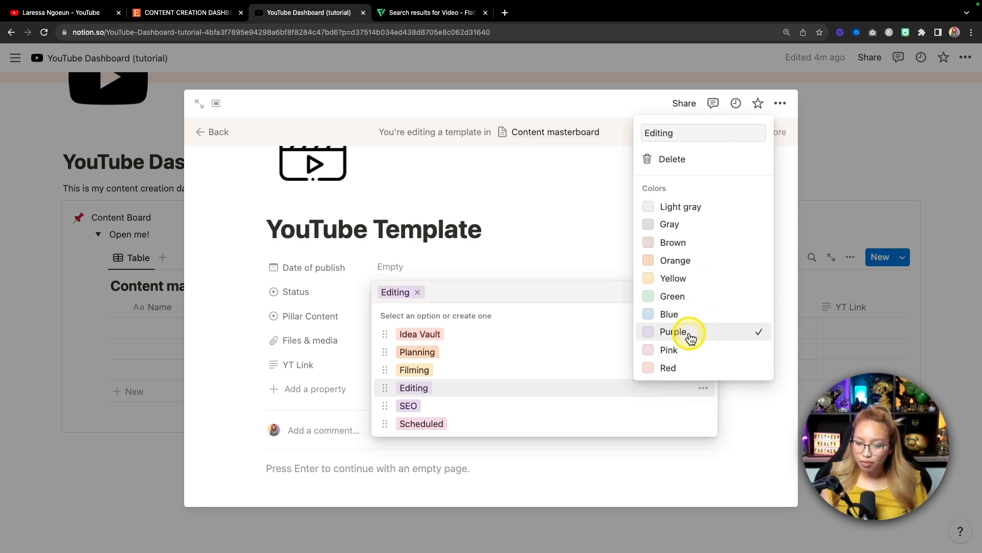
Step: Set the color of the SEO status option to Pink and the Scheduled option to Green
click(704, 404)
click(704, 405)
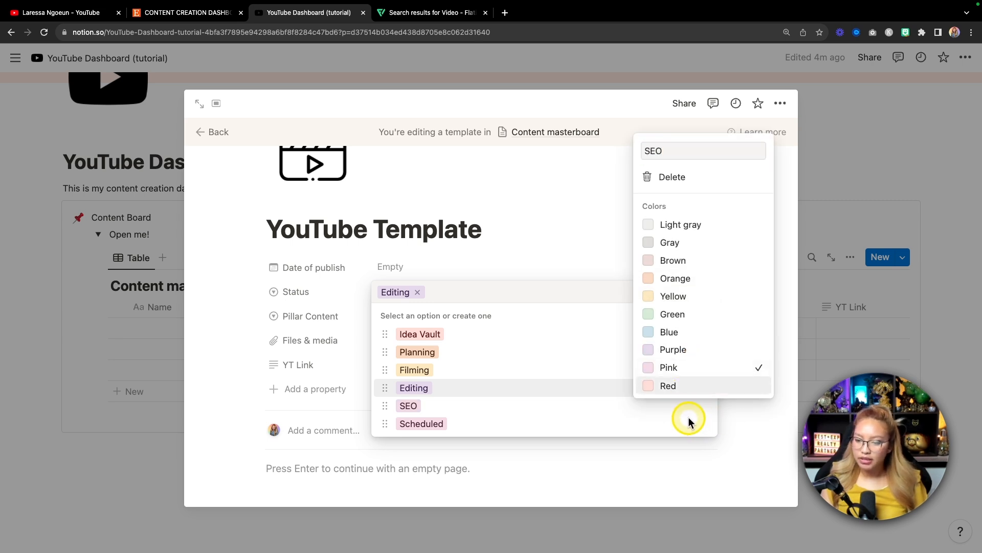
click(689, 417)
click(705, 425)
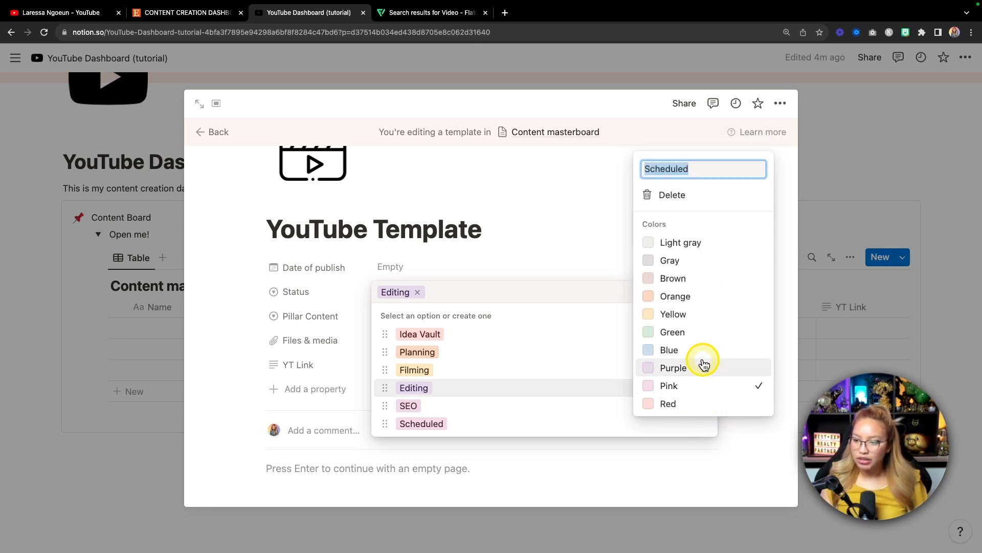
click(684, 332)
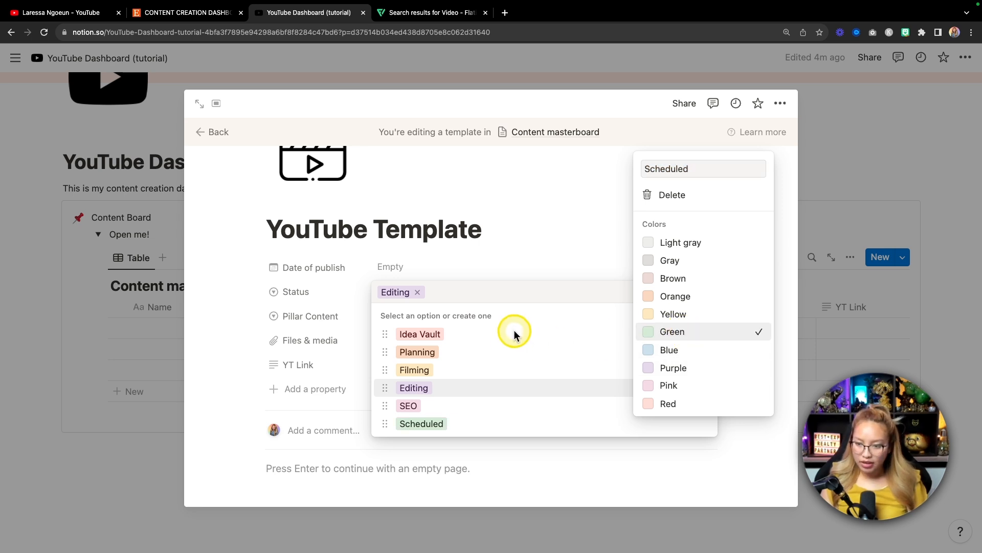
click(509, 278)
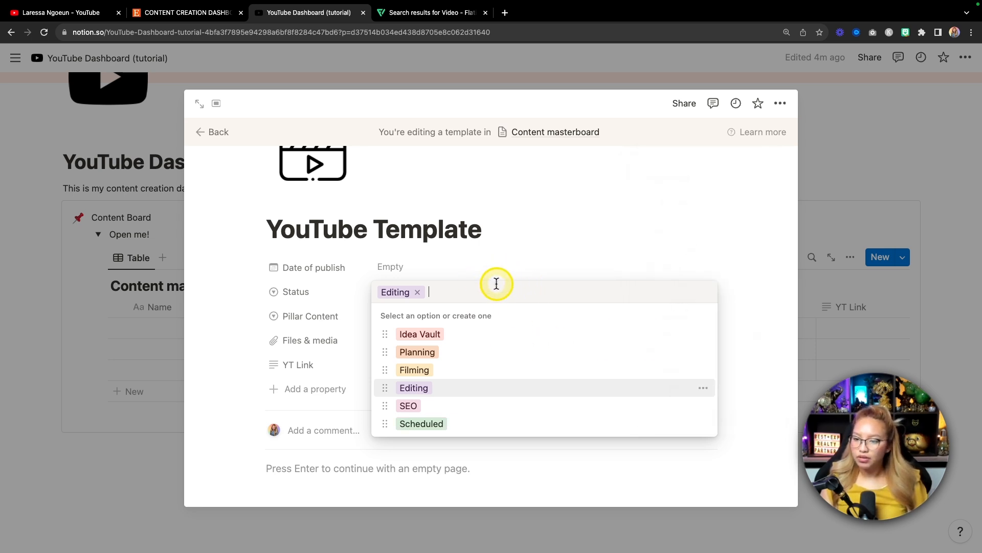
Step: Add a "Posted" option to the Status property and set its color to Light gray
text(Posted)
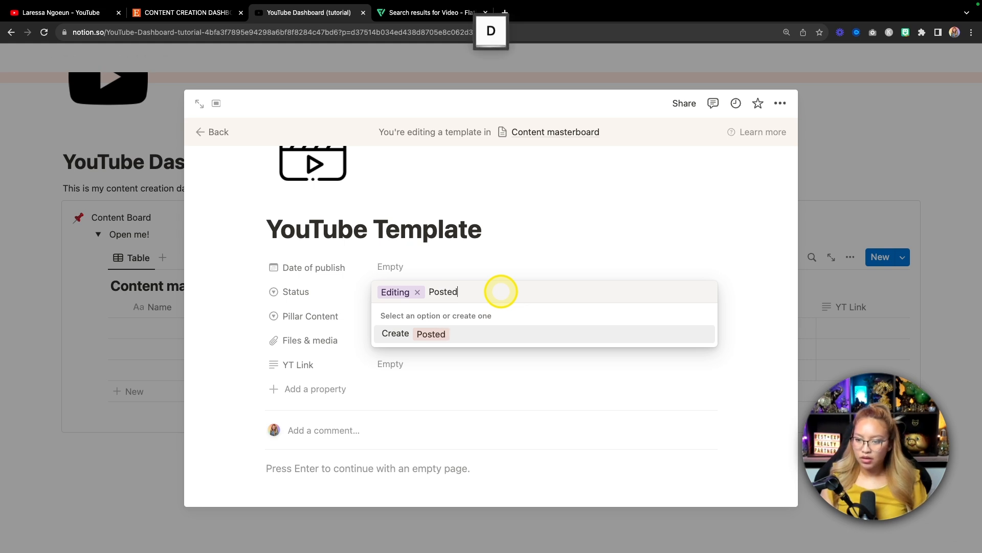
click(443, 336)
click(412, 293)
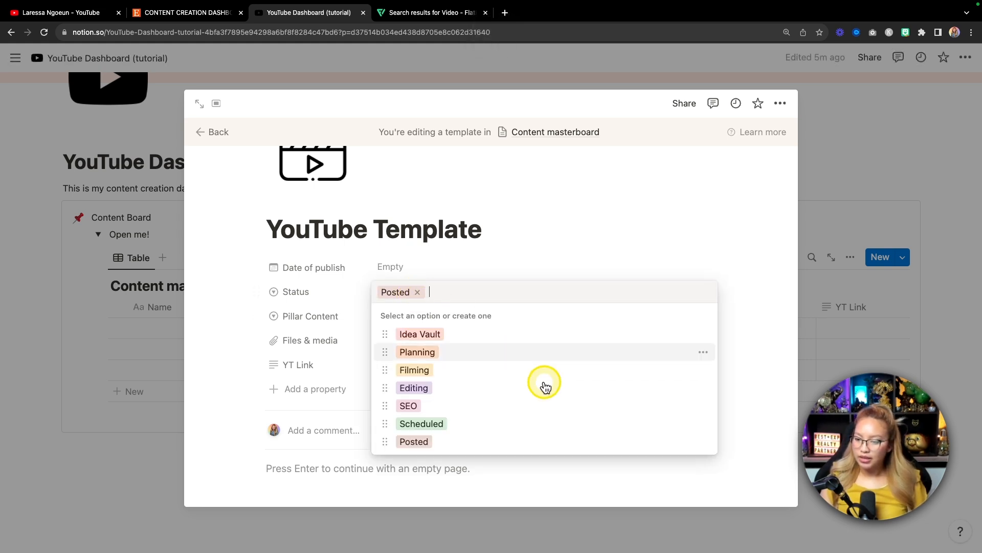
click(704, 443)
click(677, 259)
click(563, 235)
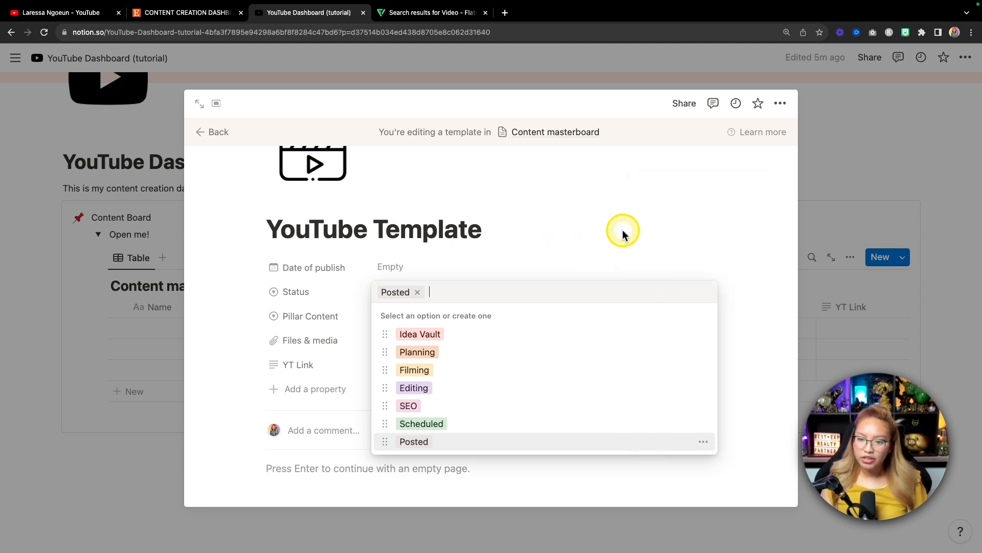
click(644, 223)
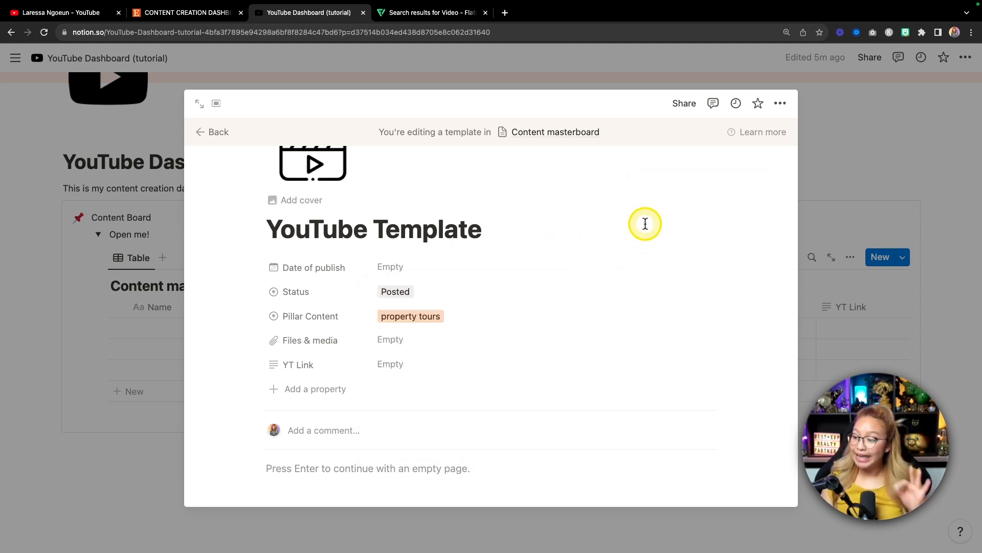
scroll(645, 226, down, 3)
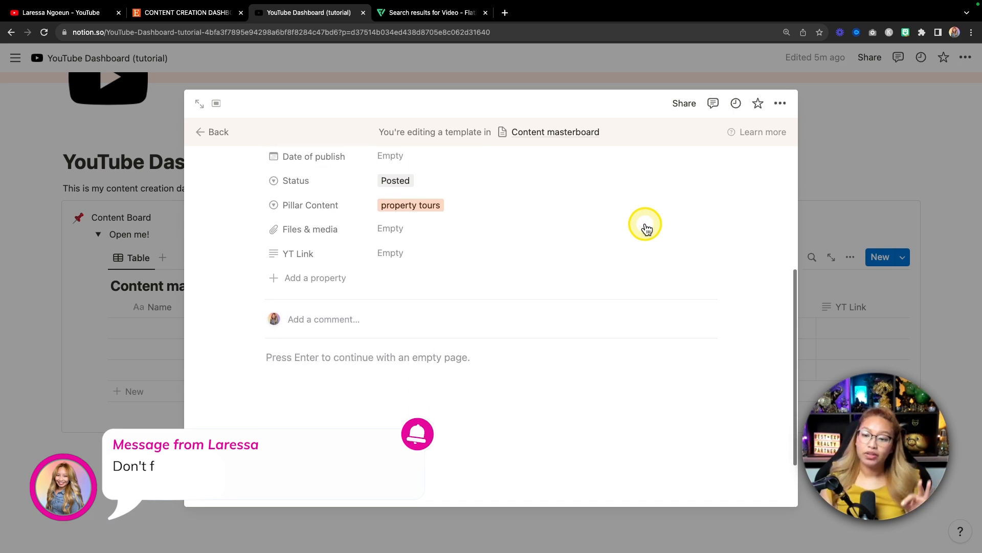
scroll(646, 228, up, 1)
scroll(647, 229, up, 1)
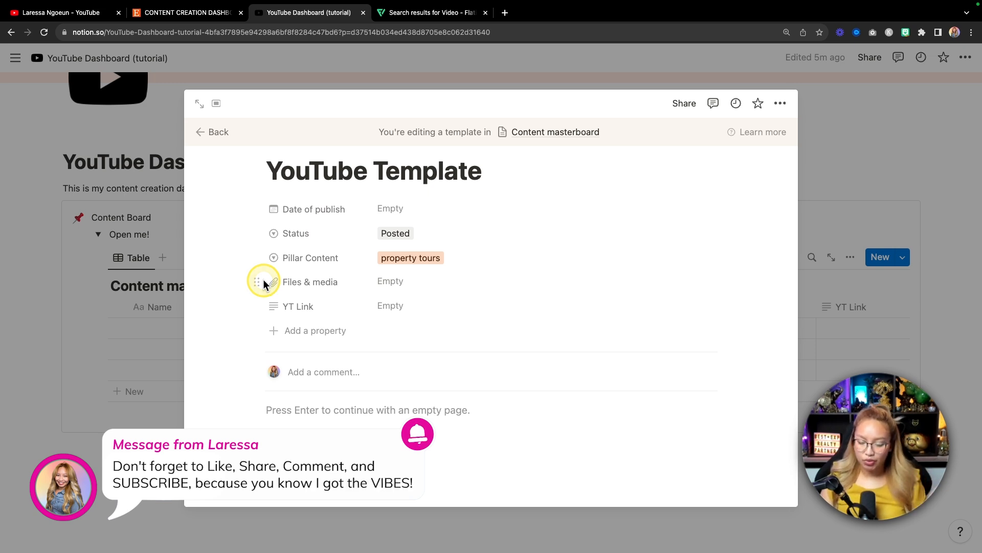
scroll(264, 283, down, 4)
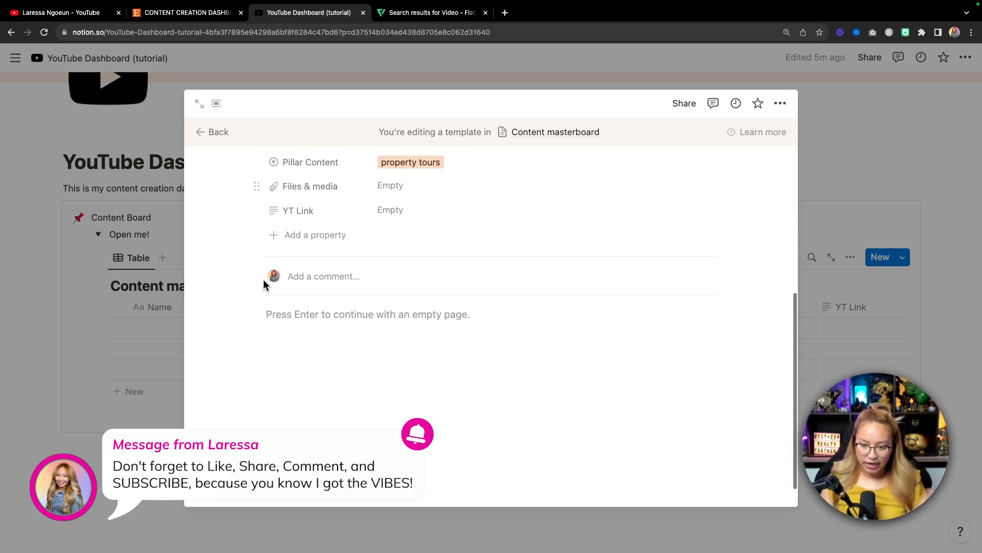
Step: Add a "Title Ideas" text line to the body of the template page
click(334, 321)
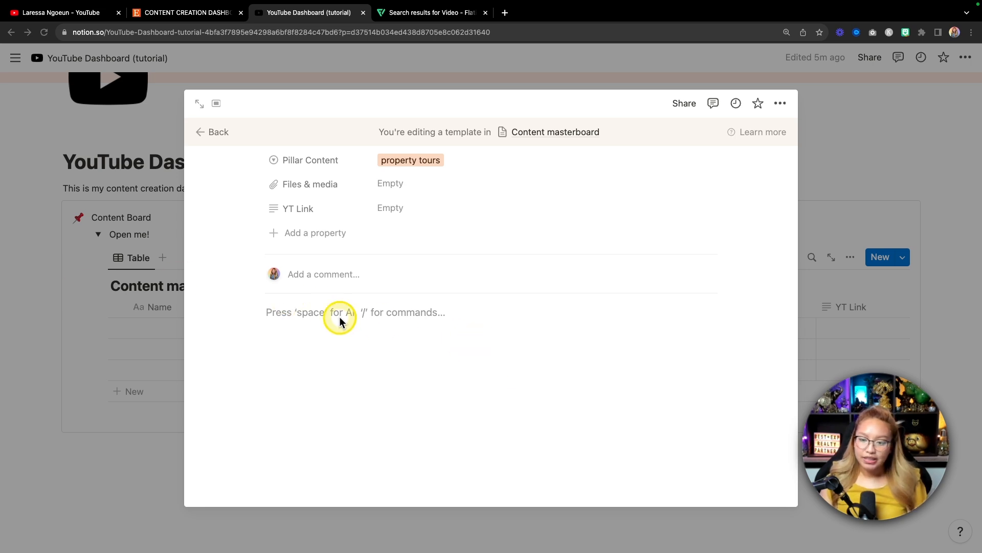
text(T)
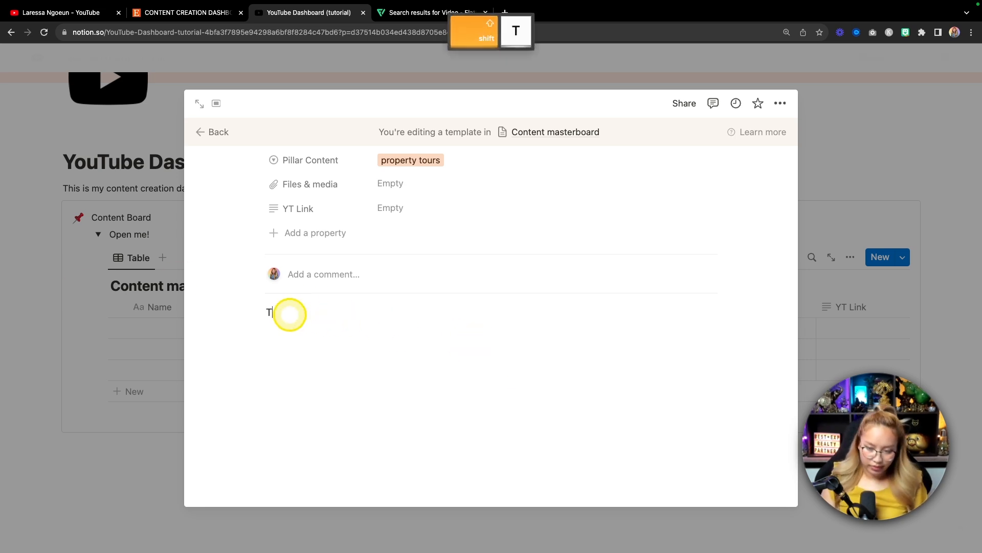
text(itle Idea)
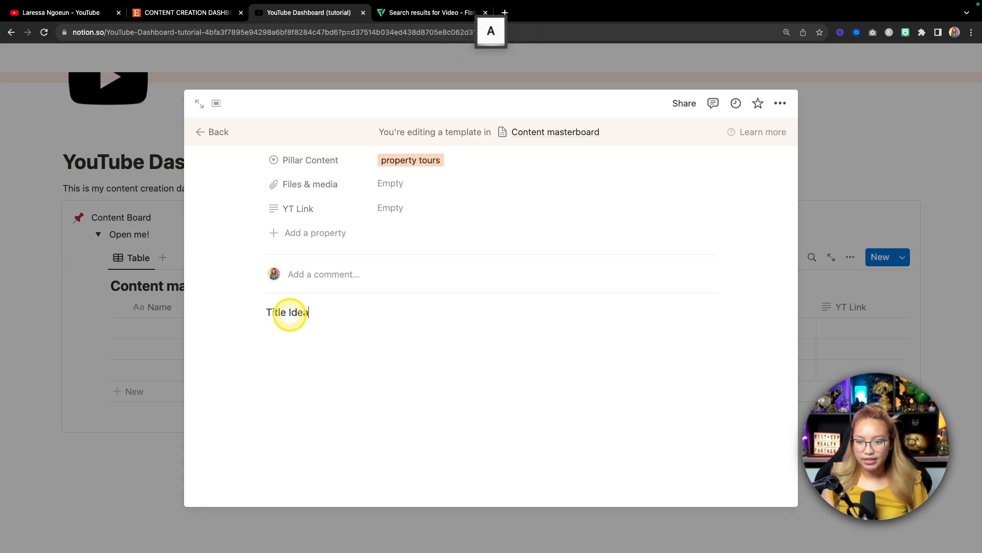
text(s)
key(Return)
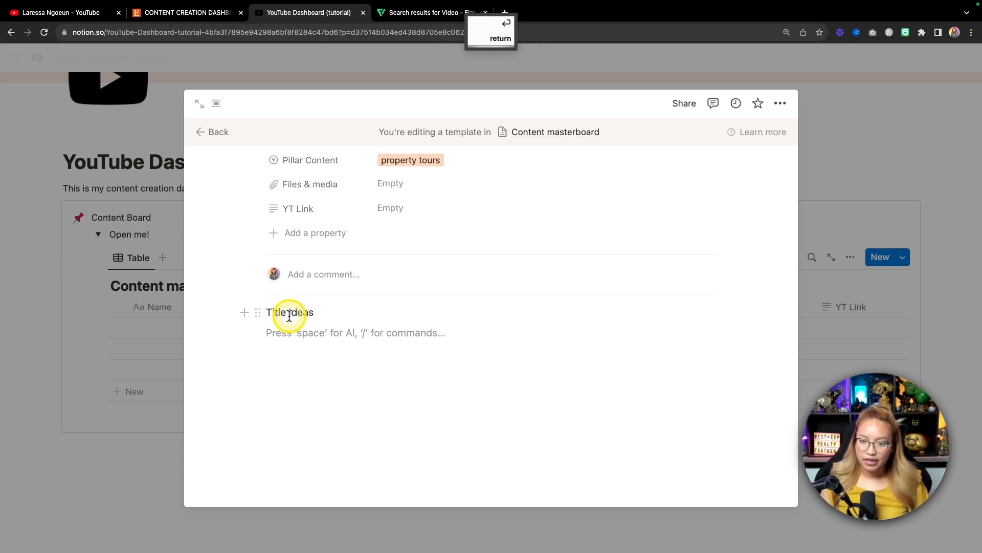
Step: Format the "Title Ideas" line as a bold Heading 2 with a pink background
click(258, 312)
mouse_move(172, 399)
scroll(340, 508, down, 3)
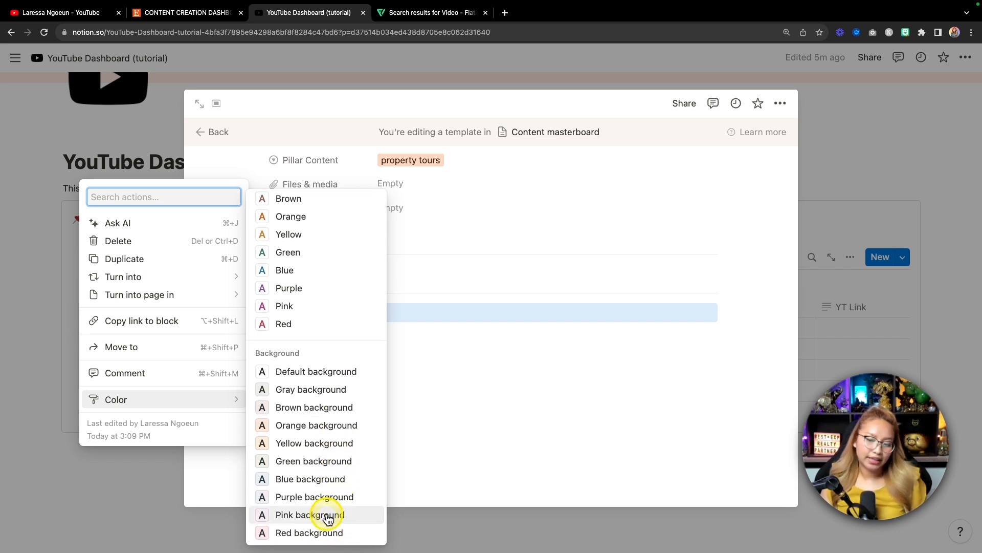
click(328, 516)
key(super+b)
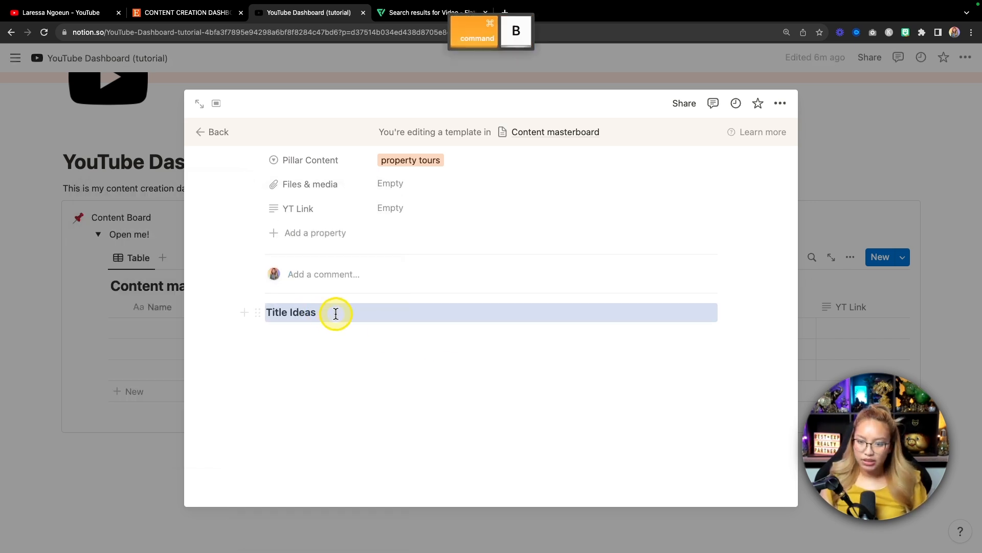
click(257, 312)
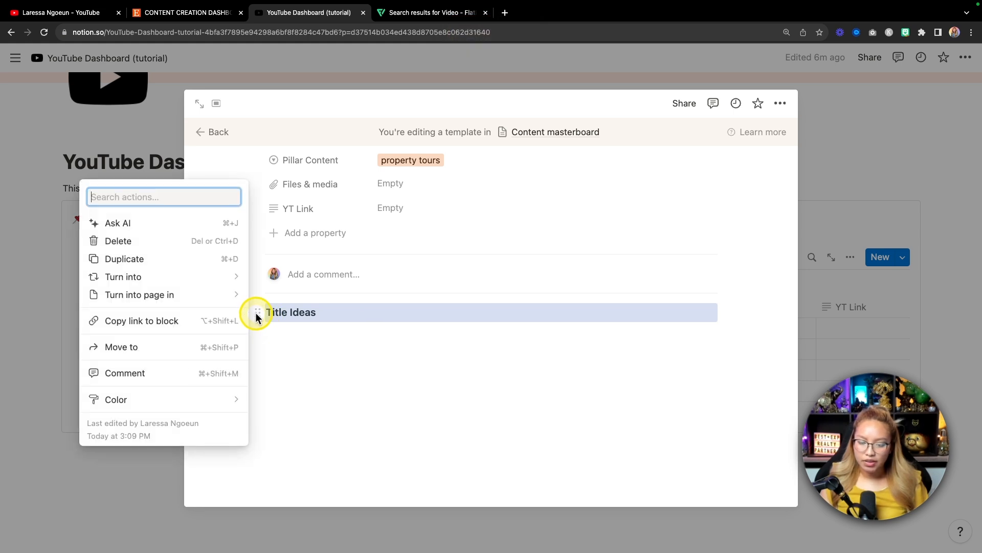
mouse_move(182, 275)
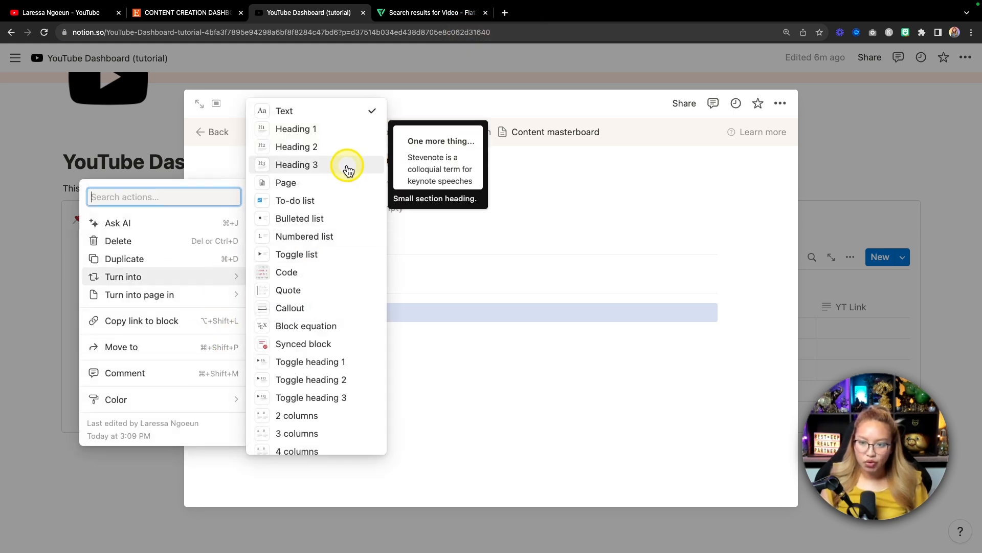
click(330, 147)
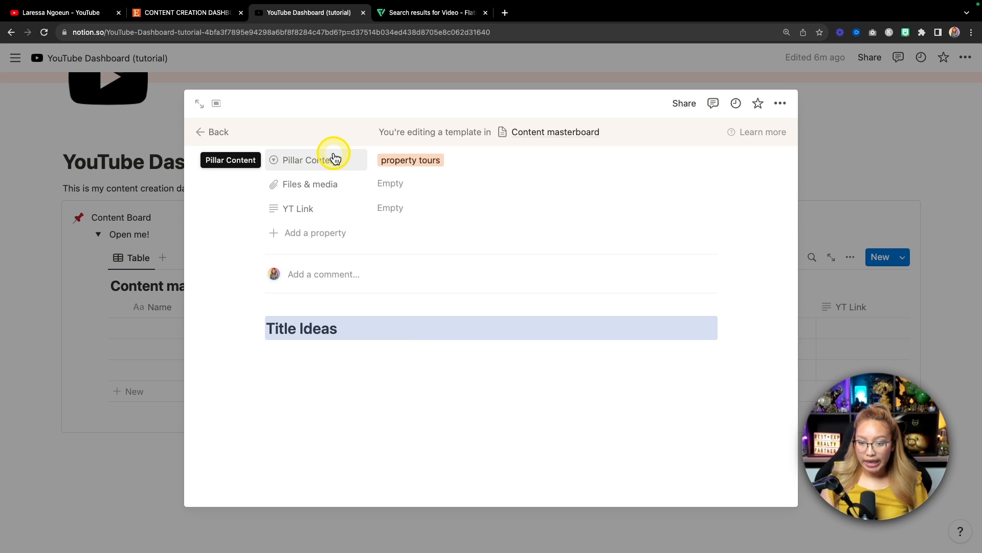
click(380, 335)
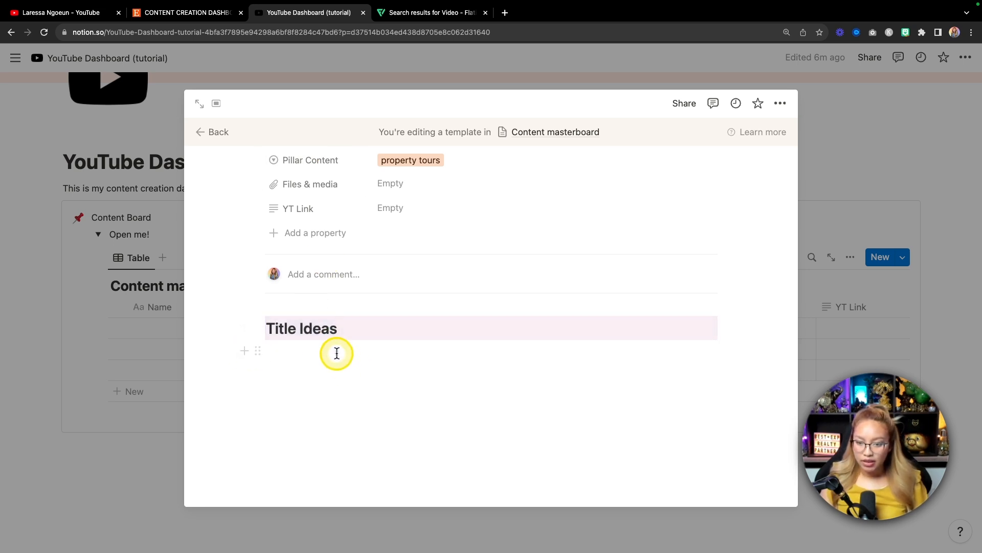
Step: Add a toggle list item named "keyword loaded titles" under the Title Ideas heading
text(/)
key(BackSpace)
text(/to)
key(Down)
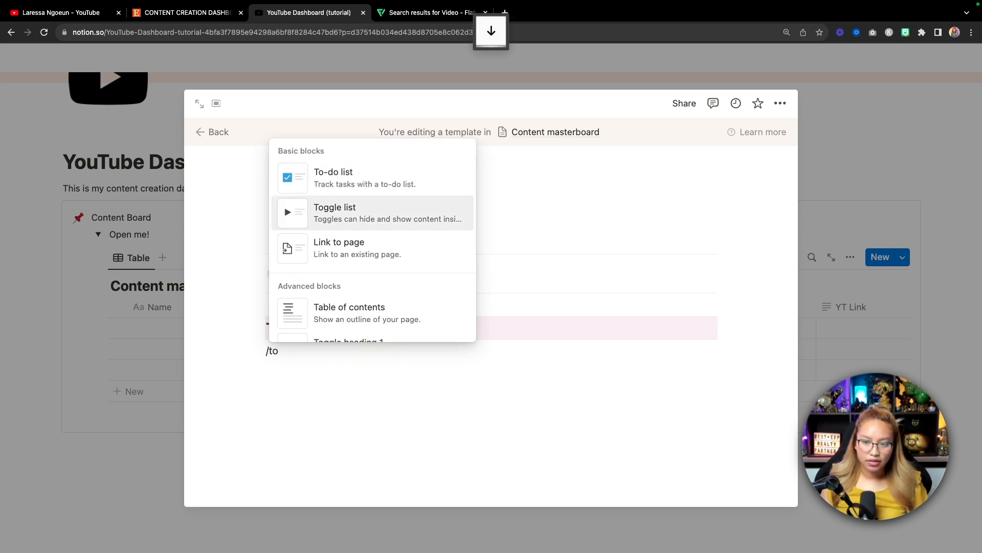
key(Return)
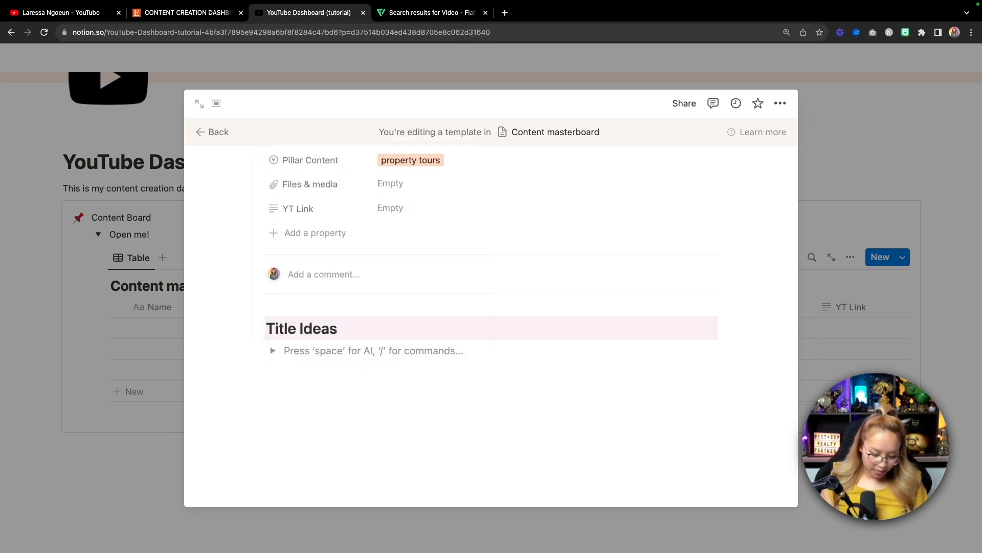
text(keyord)
key(BackSpace)
key(BackSpace)
key(BackSpace)
text(word loaded titles)
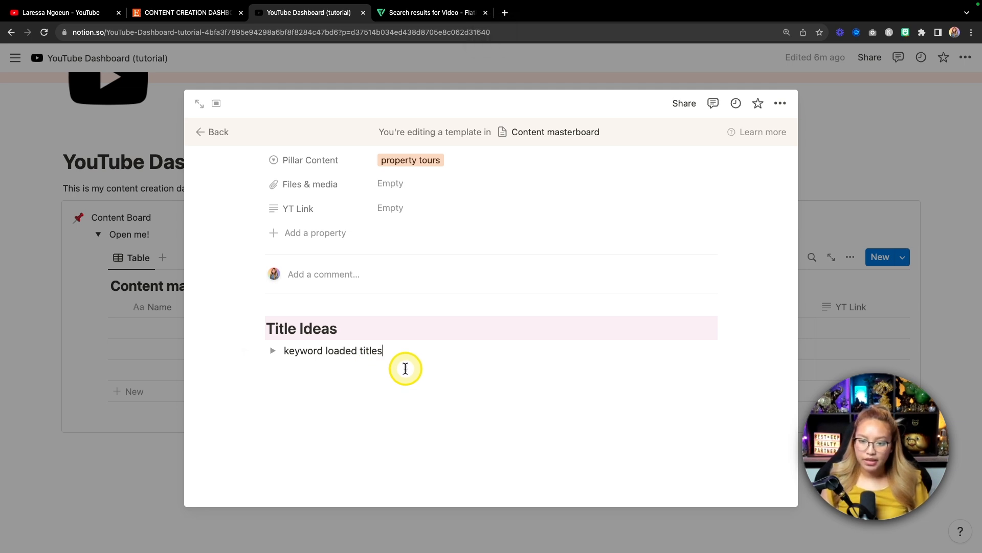
Step: Copy the Title Ideas heading with its toggle and paste it twice below, leaving a blank line between sections
drag(512, 407, 231, 317)
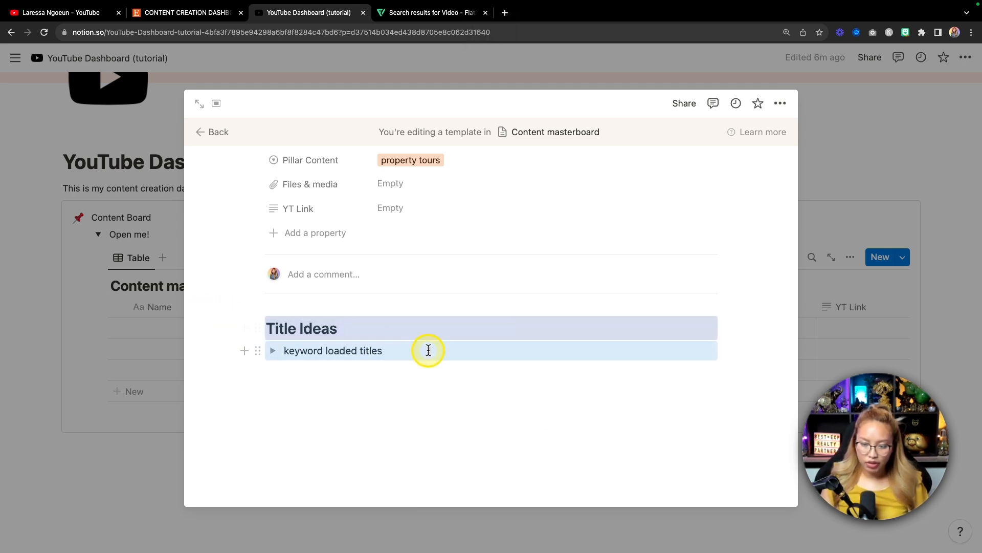
key(super+c)
click(314, 377)
click(310, 381)
key(Return)
key(super+v)
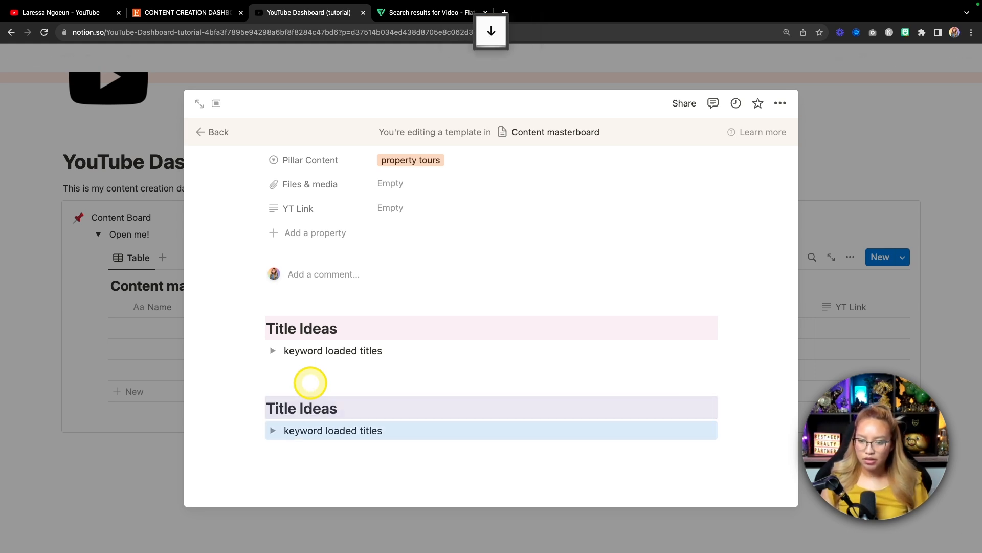
click(317, 467)
key(super+v)
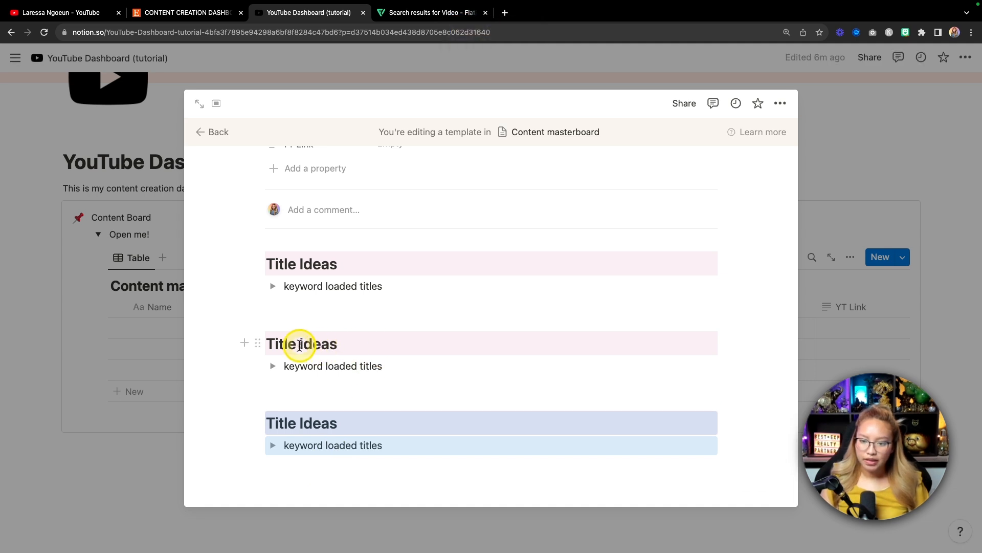
Step: Change the second section's heading to "Thumbnail Ideas" and its toggle text to "Describe visuals"
drag(275, 343, 268, 344)
text(Thum)
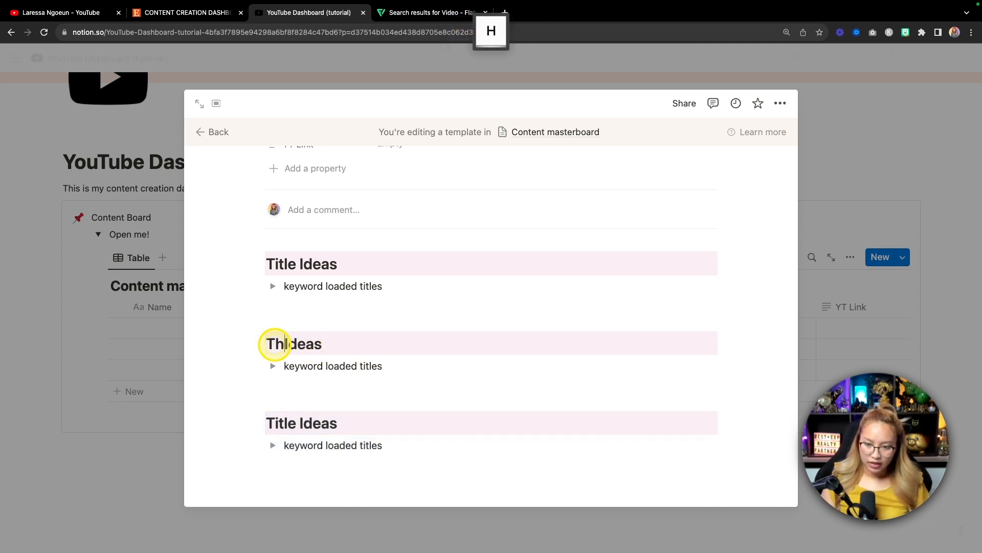
text(bnail)
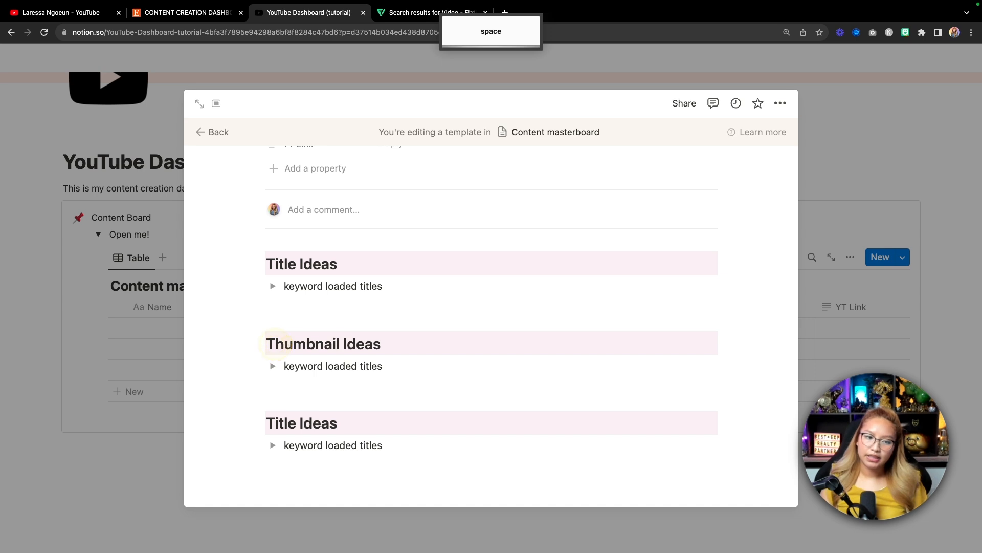
drag(389, 366, 277, 366)
text(D)
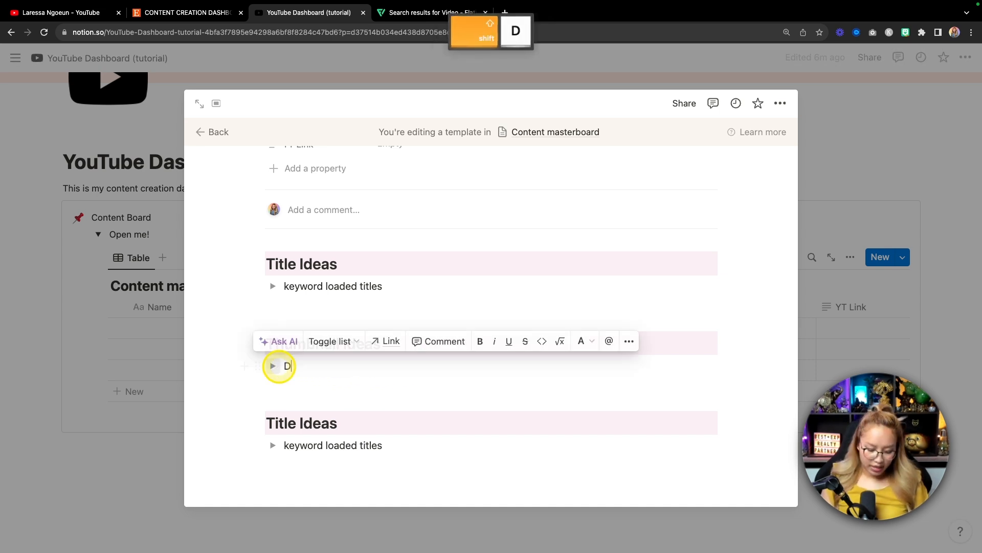
text(escrip)
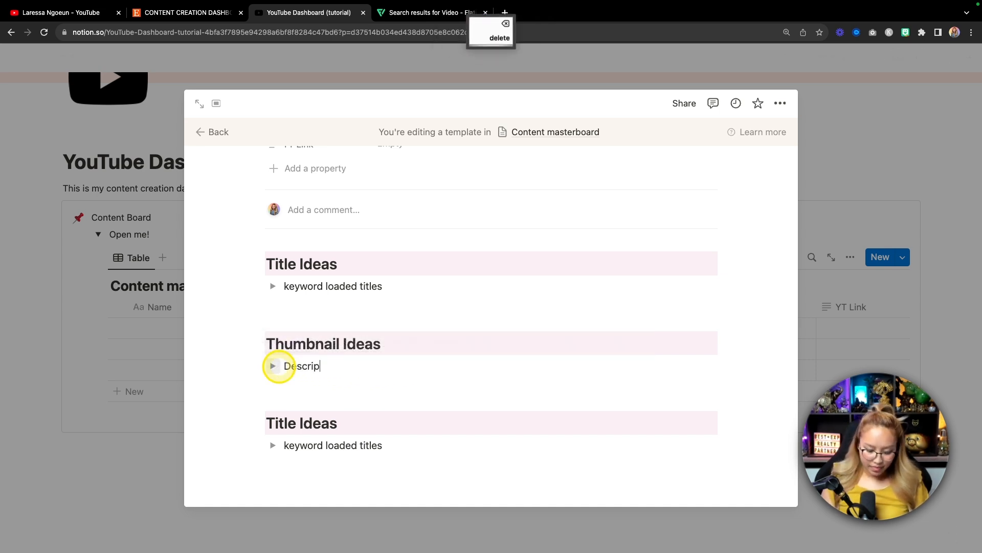
key(BackSpace)
text(be visu)
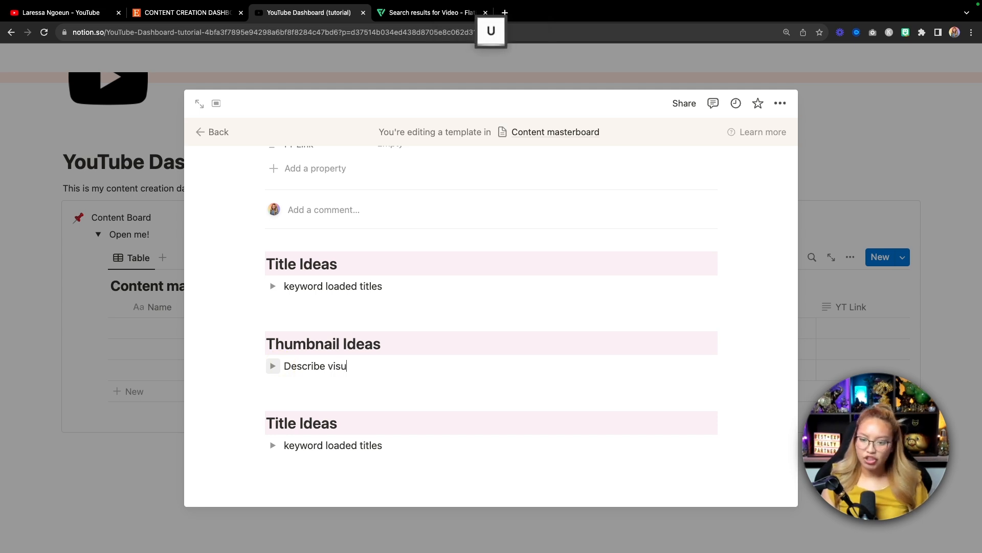
text(als)
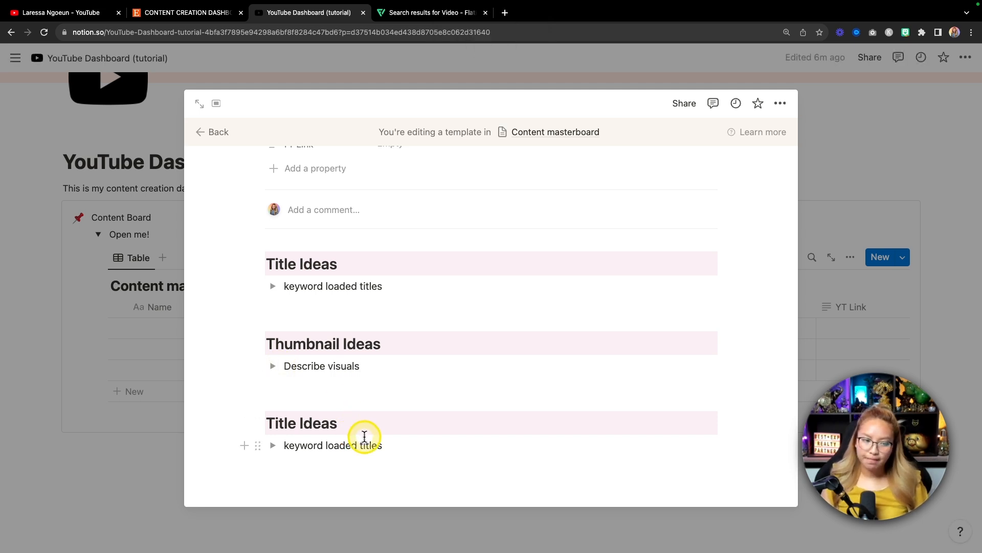
Step: Rename the third heading "Pre-Filming Checklist" and paste a copy of that heading and its toggle below it
drag(354, 422, 264, 420)
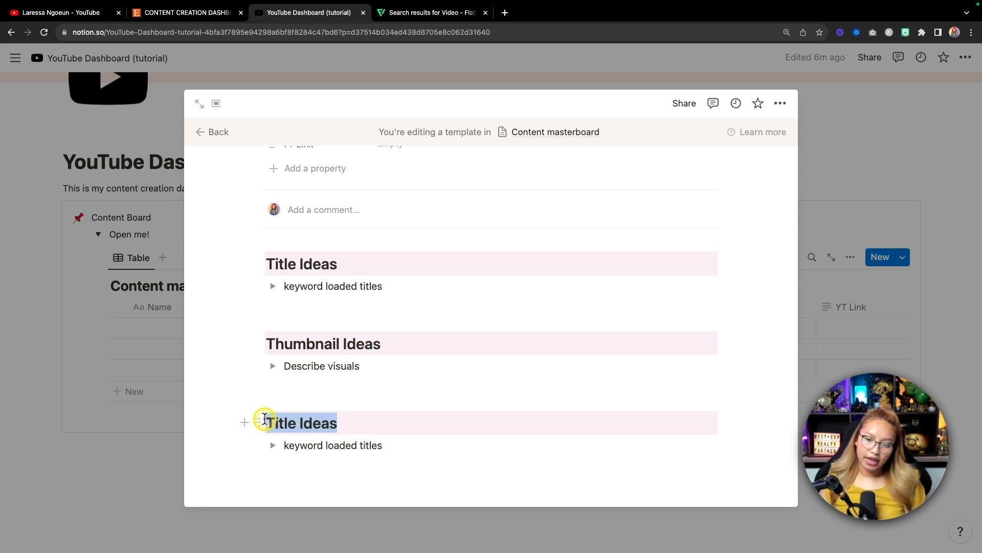
text(Pre-Filming Checklist)
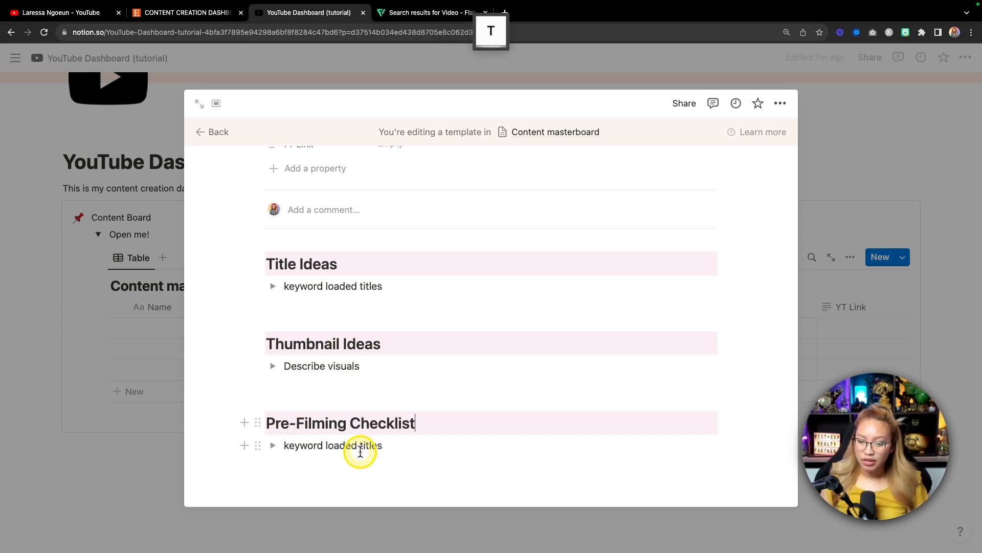
drag(481, 486, 243, 411)
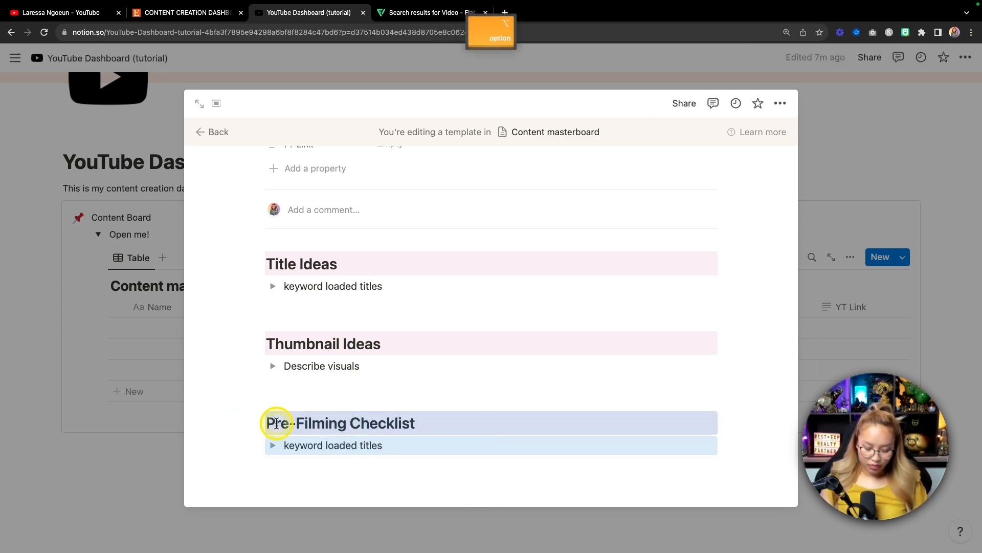
click(312, 465)
key(Return)
key(super+v)
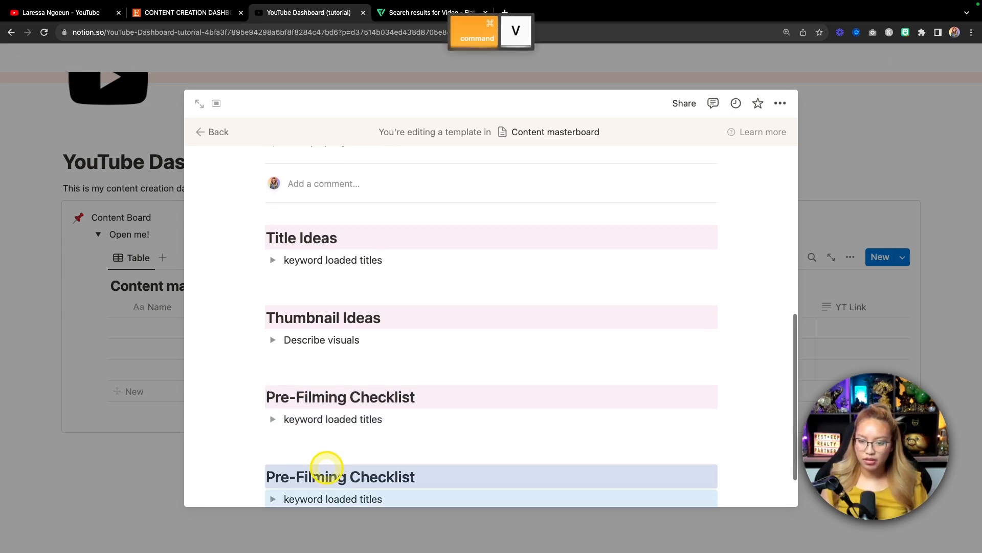
Step: Rename the heading of the last section "Post-Upload Checklist"
drag(284, 424, 268, 424)
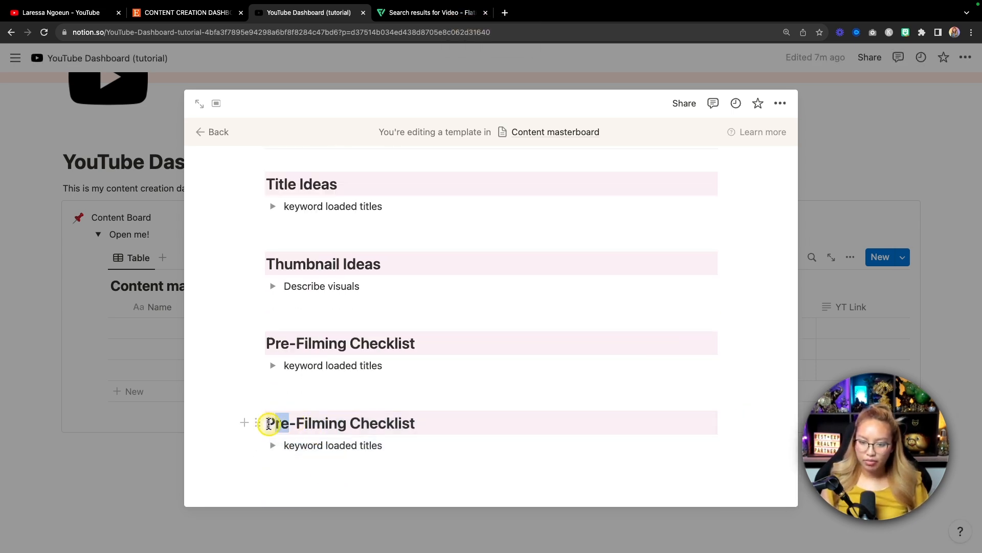
text(Post)
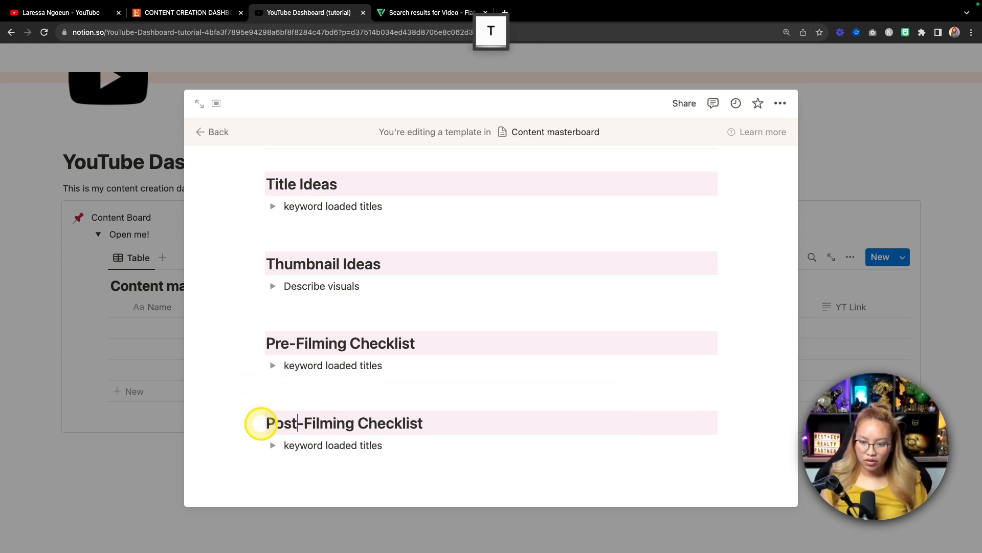
key(Right)
key(BackSpace)
key(BackSpace)
key(BackSpace)
key(BackSpace)
key(BackSpace)
key(BackSpace)
key(BackSpace)
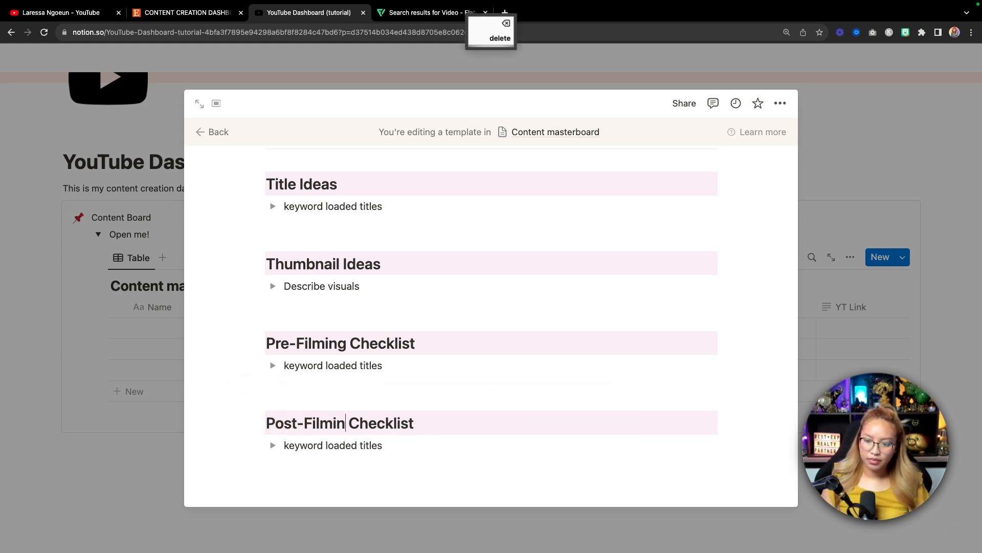
text(Up)
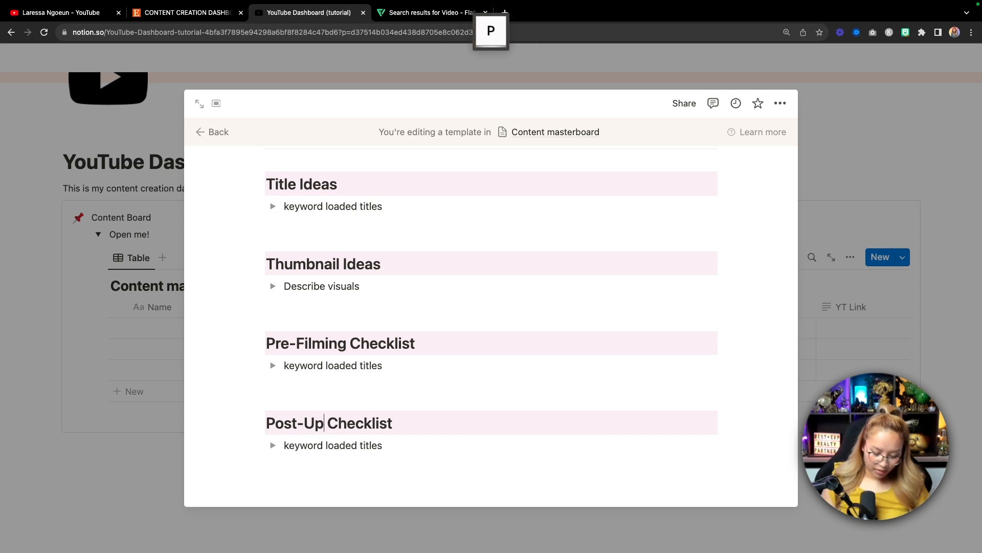
text(load)
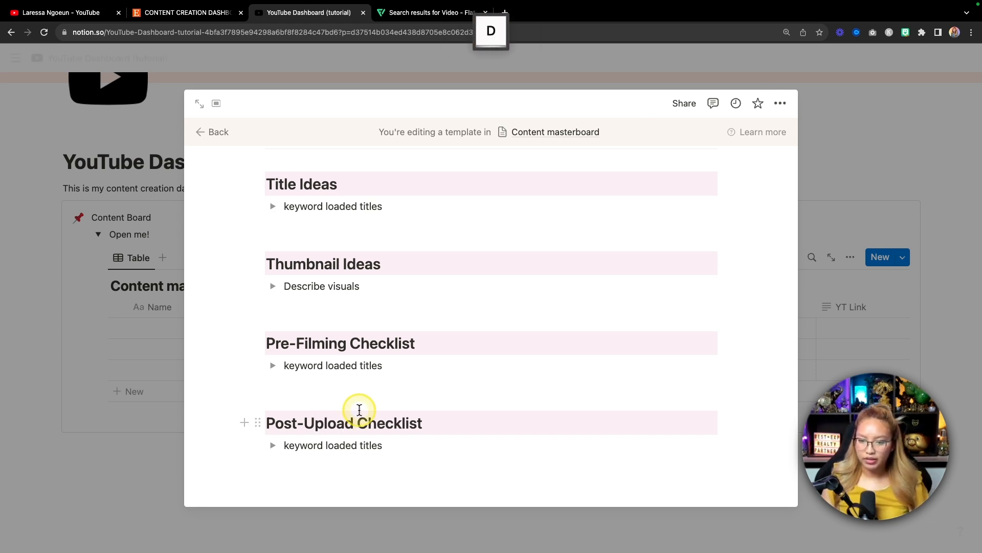
Step: Expand the "keyword loaded titles" toggle under Title Ideas and add an empty bullet point inside it
click(273, 207)
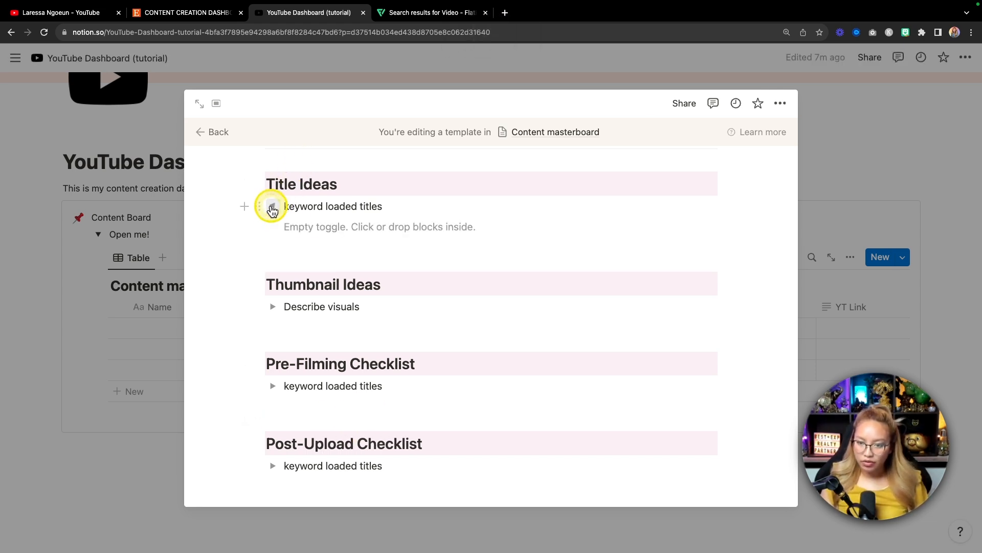
click(316, 228)
text(-)
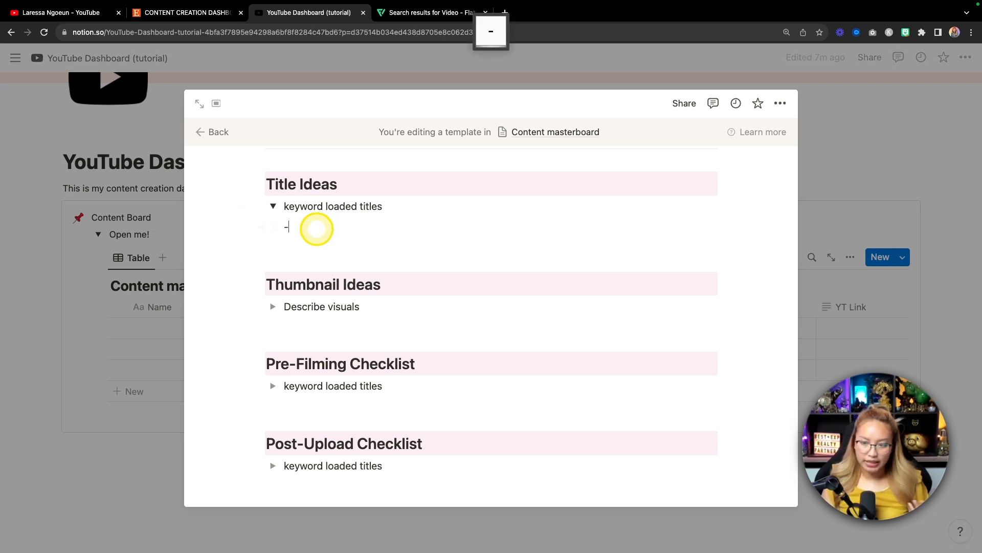
key(space)
text(jdeidjeij)
key(BackSpace)
key(BackSpace)
key(BackSpace)
key(BackSpace)
key(BackSpace)
key(BackSpace)
key(BackSpace)
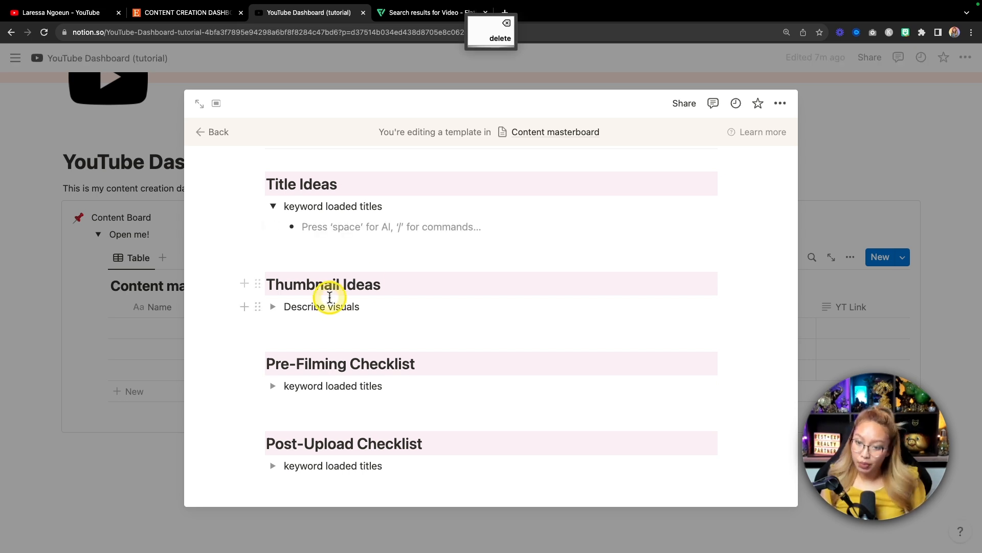
Step: Add an empty bullet point inside the "Describe visuals" toggle, and collapse the toggles under Thumbnail Ideas and Title Ideas
click(274, 307)
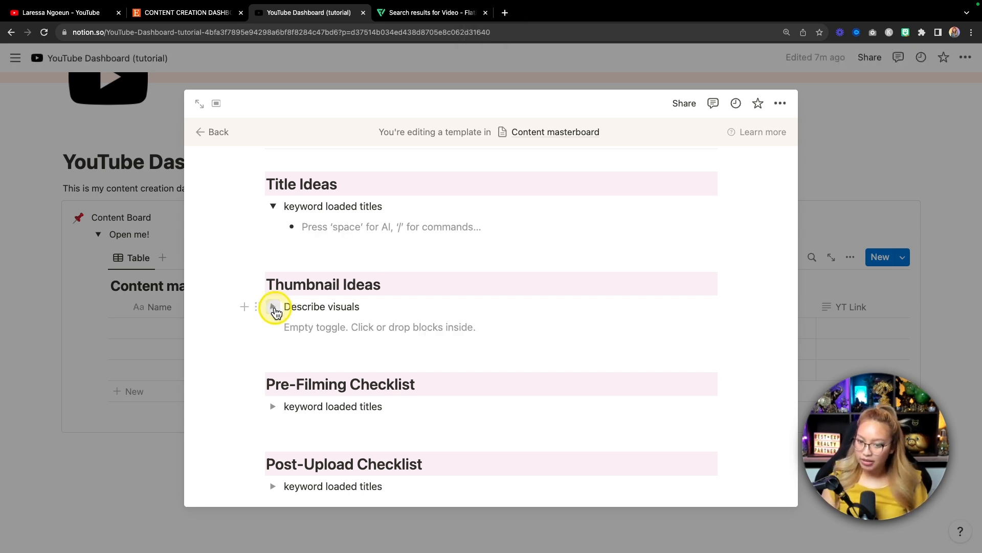
click(321, 325)
text(-)
key(BackSpace)
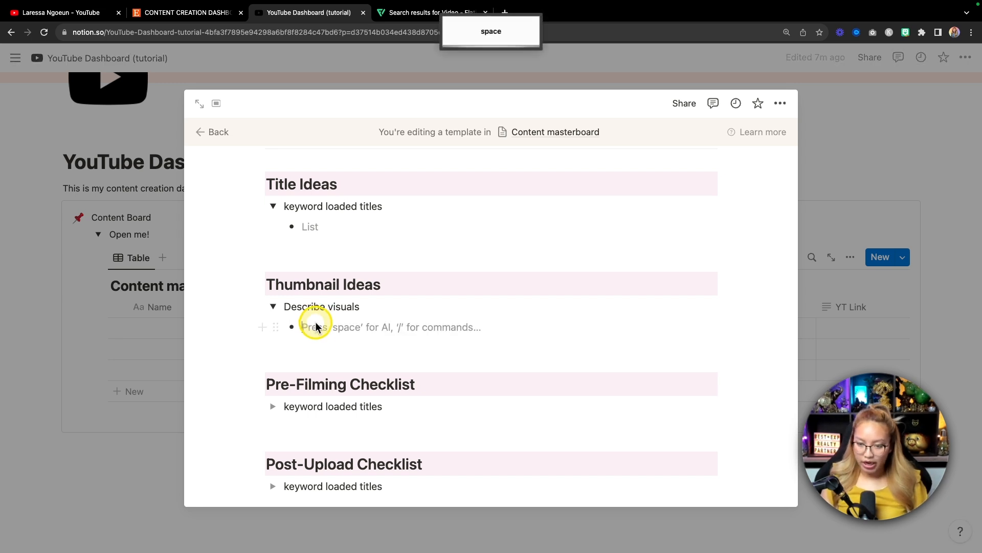
click(274, 307)
click(271, 206)
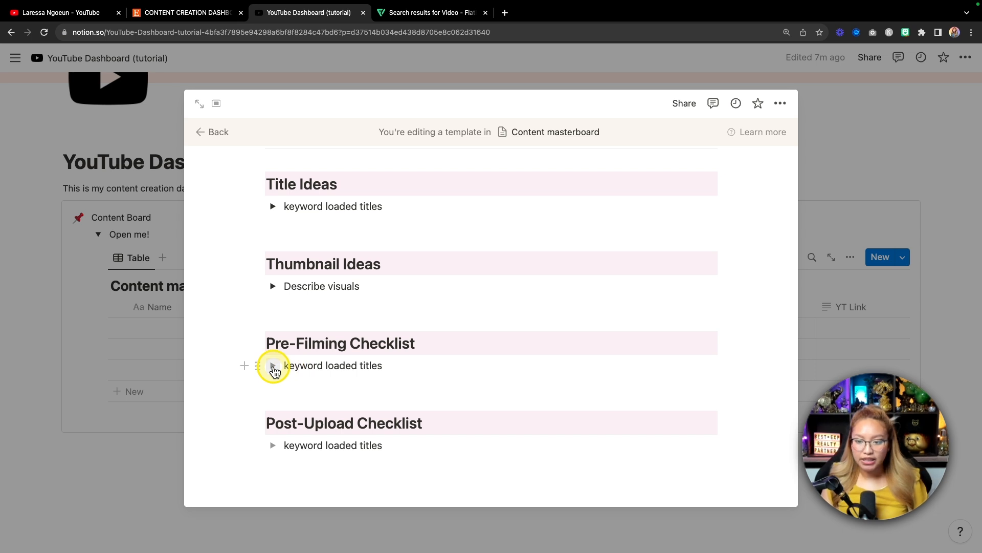
Step: Expand the toggle under Pre-Filming Checklist and change its text to "do this before filming"
click(274, 366)
drag(390, 365, 312, 366)
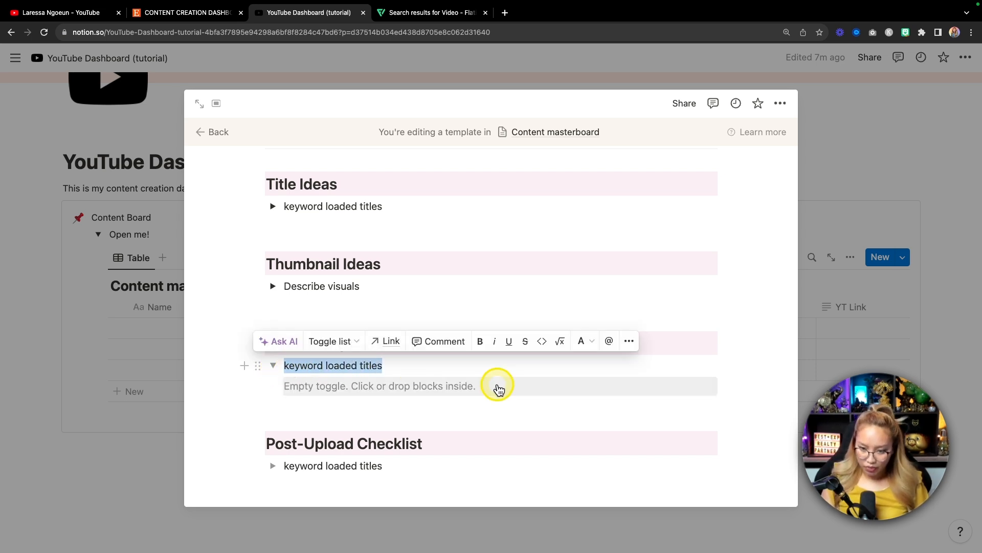
text(do t)
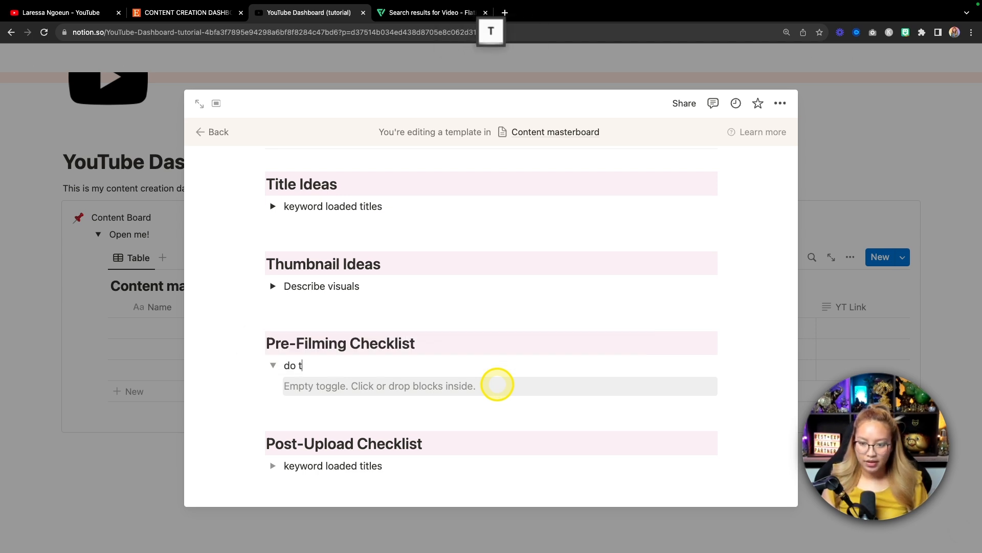
text(his before filming)
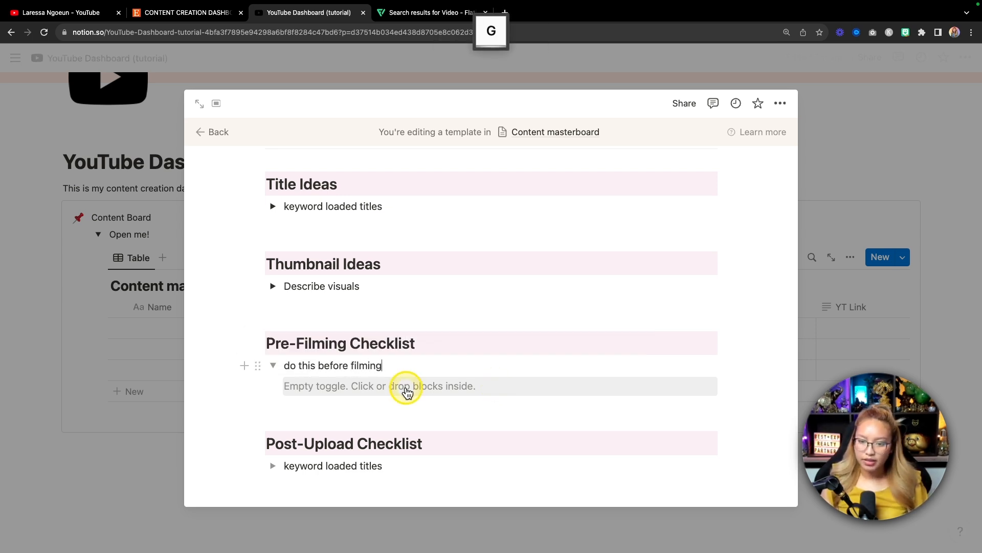
Step: Add a to-do list inside the "do this before filming" toggle with the items "turn mouse pro on" and "fix lighting"
click(330, 385)
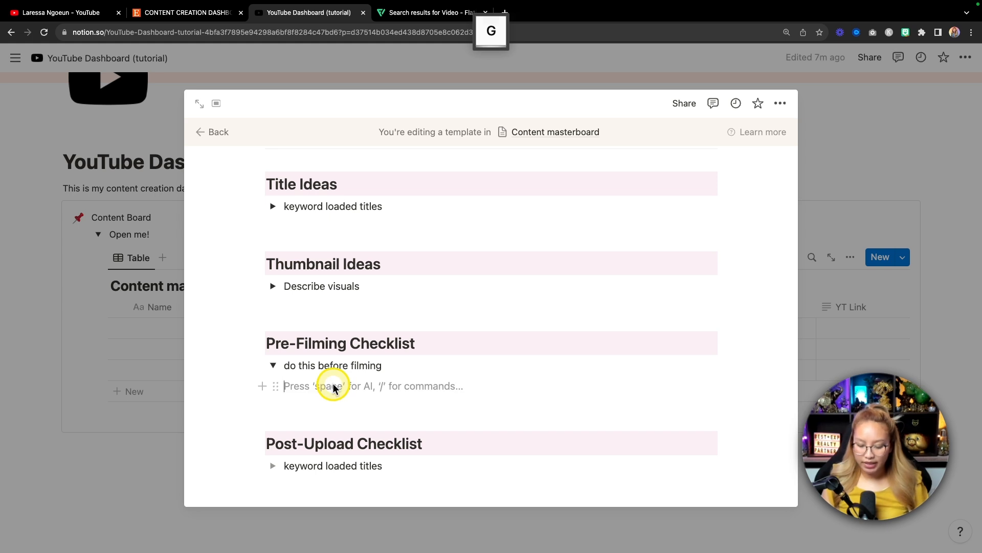
text(/chec)
key(Return)
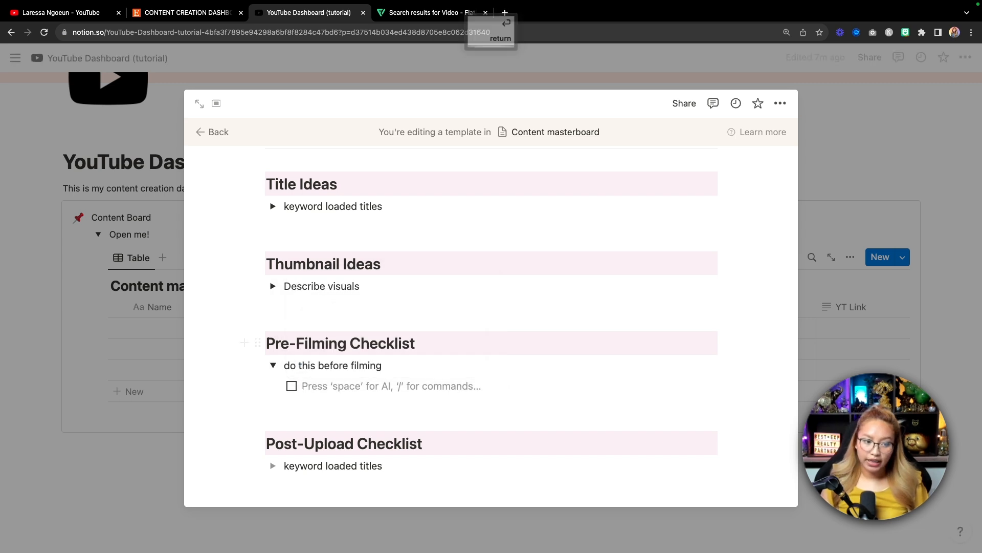
click(347, 388)
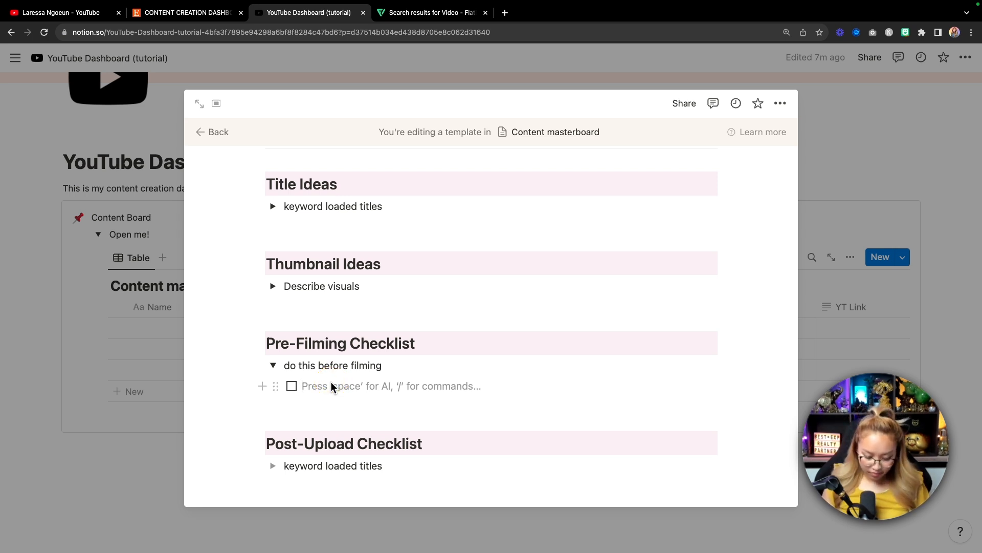
text(t)
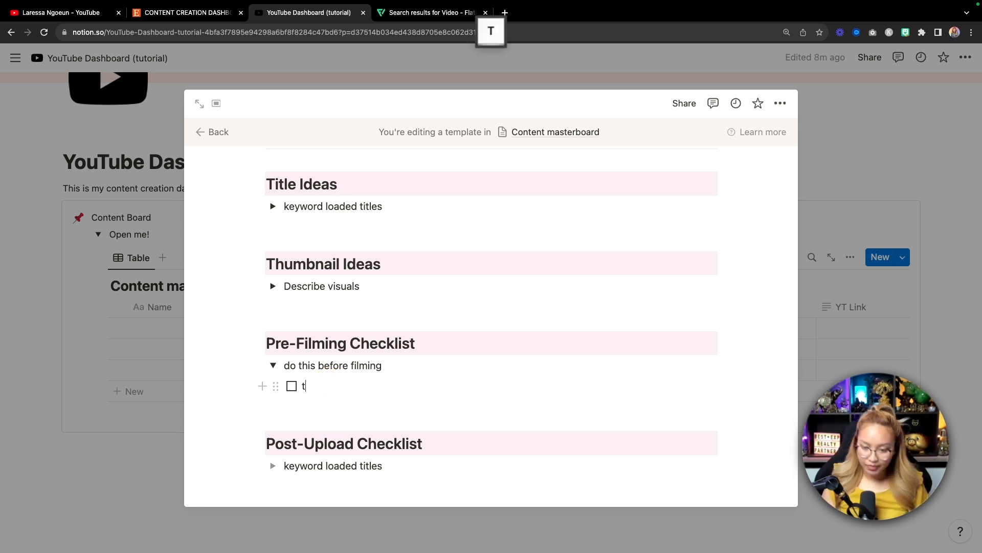
text(urn mouse pro on)
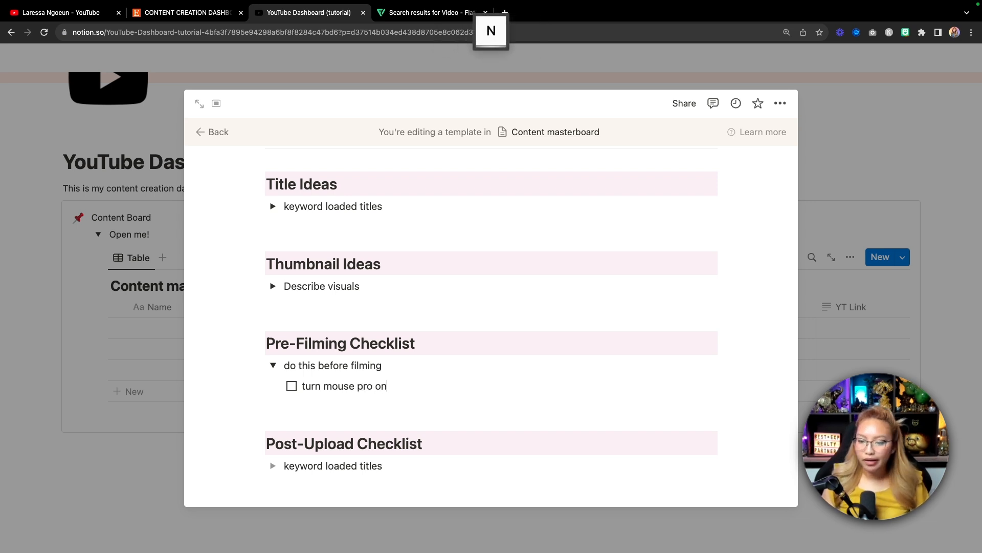
key(Return)
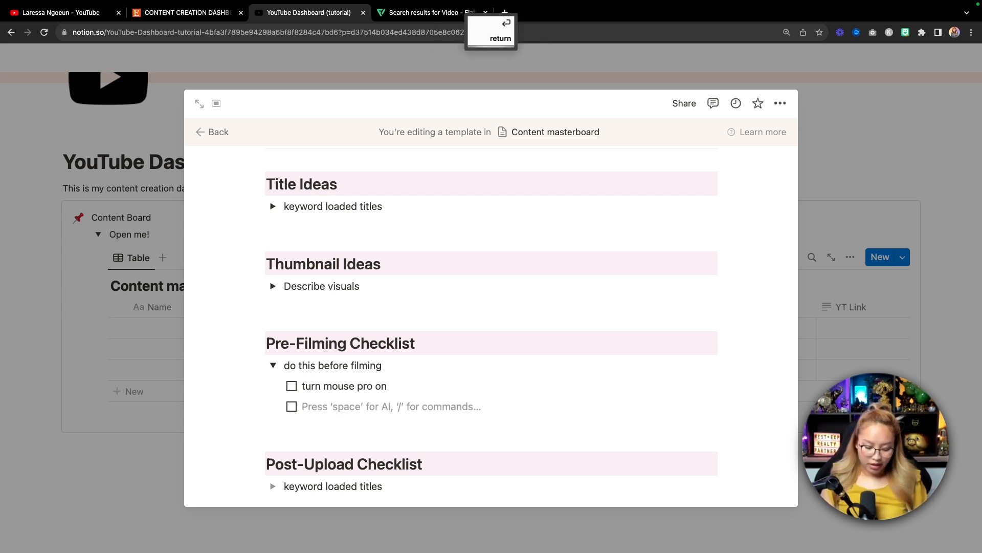
text(fix lighti)
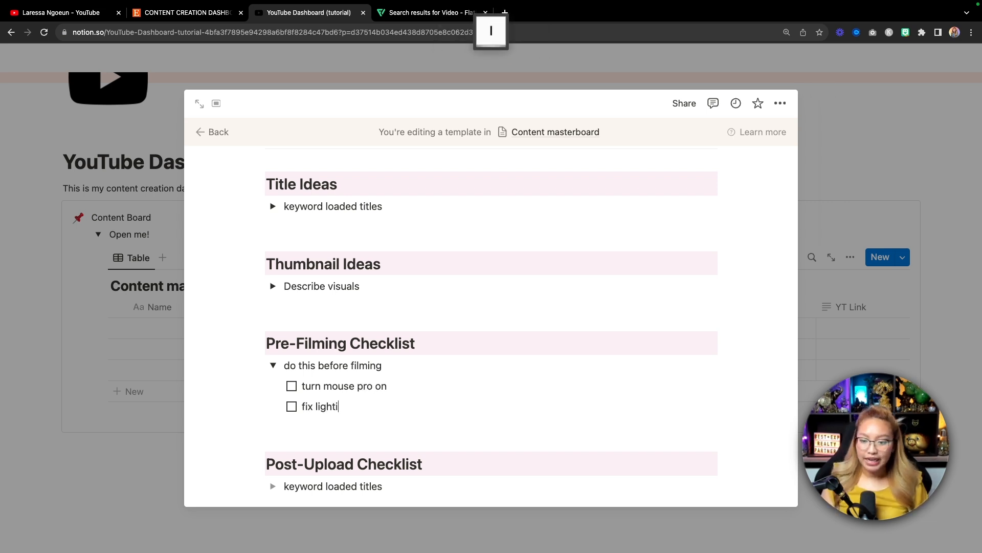
text(ng)
key(Return)
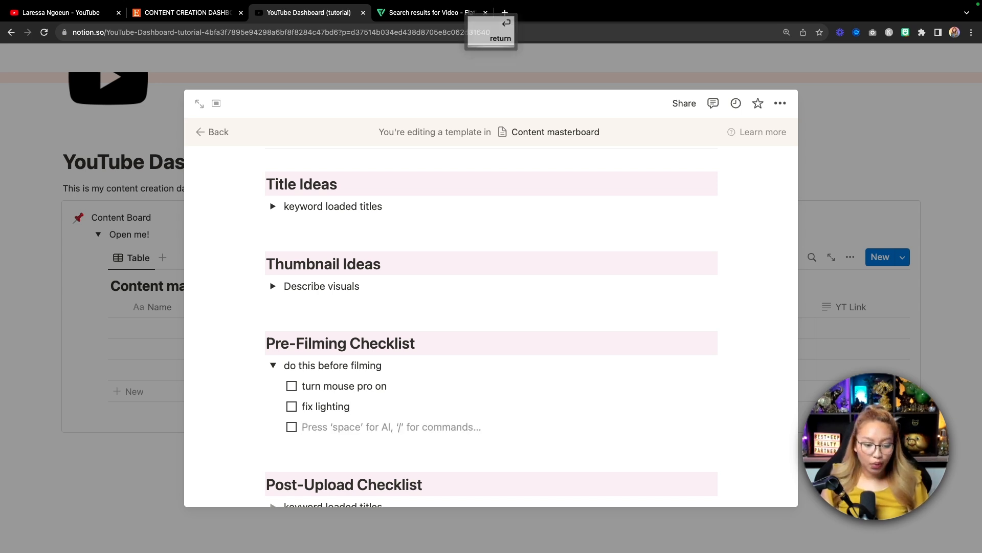
Step: Enter "make sure there is enough storage space on SSD" as the third pre-filming to-do and collapse the toggle
text(make sure th)
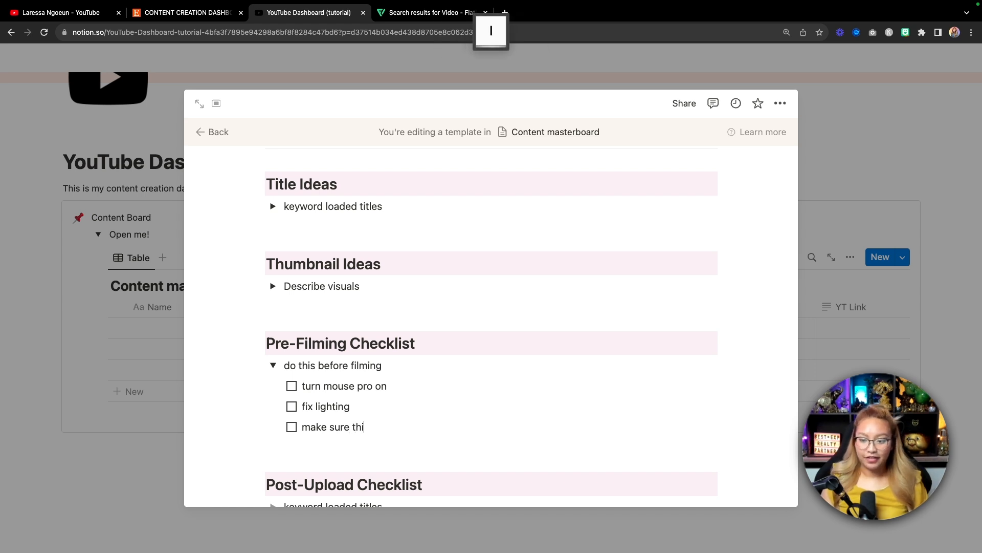
text(ere is e)
key(BackSpace)
text(enou)
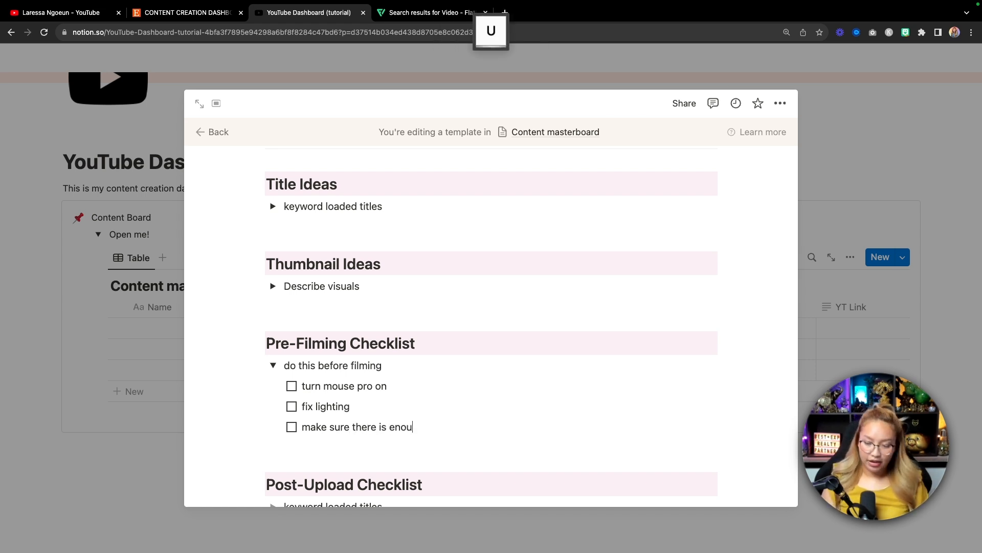
text(gh stoag)
key(BackSpace)
key(BackSpace)
text(rage space on SSD)
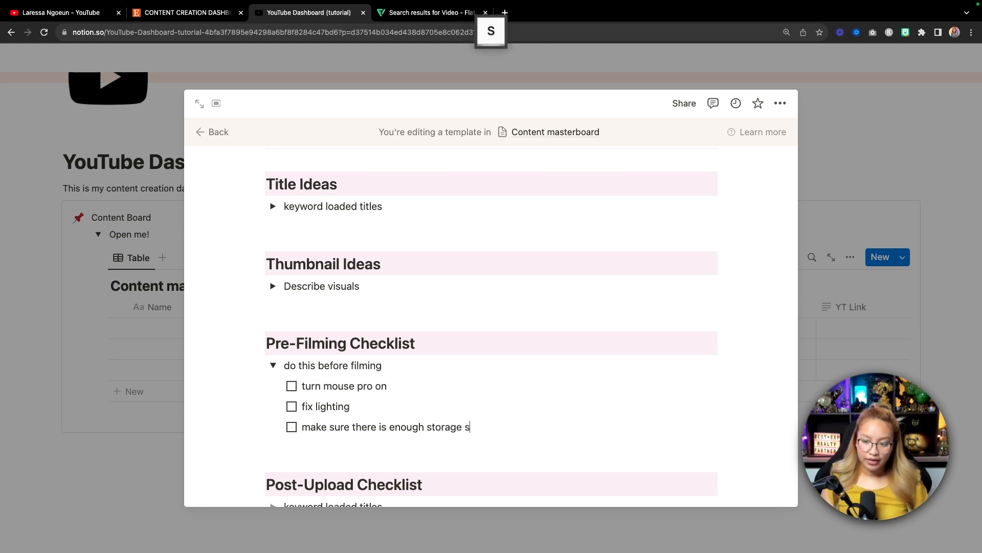
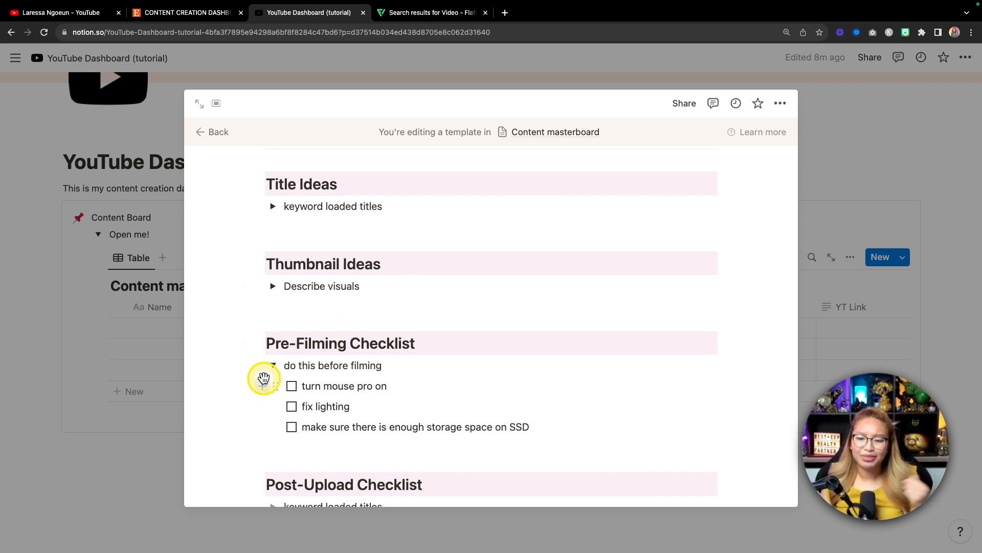
click(273, 365)
Step: Add the to-do "prep email copy for mass KvCore email" inside the toggle under Post-Upload Checklist, and collapse that toggle
click(272, 444)
scroll(307, 450, down, 1)
click(301, 445)
text(/ch)
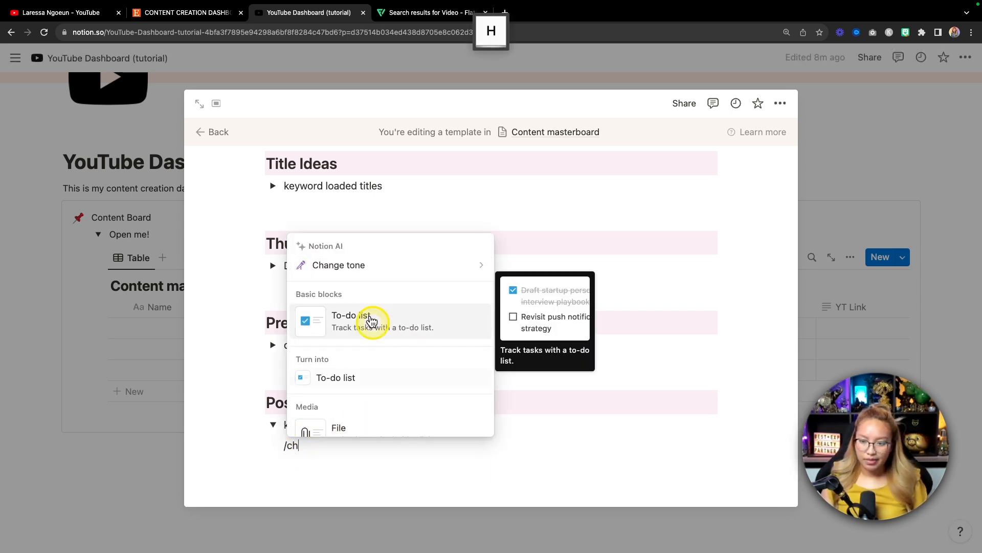
click(357, 330)
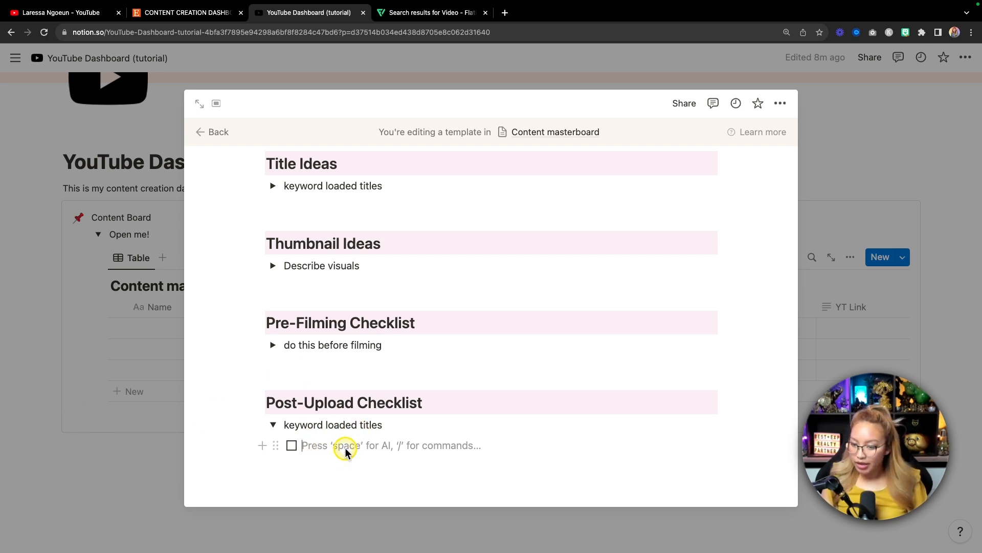
text(prep email copy for mass )
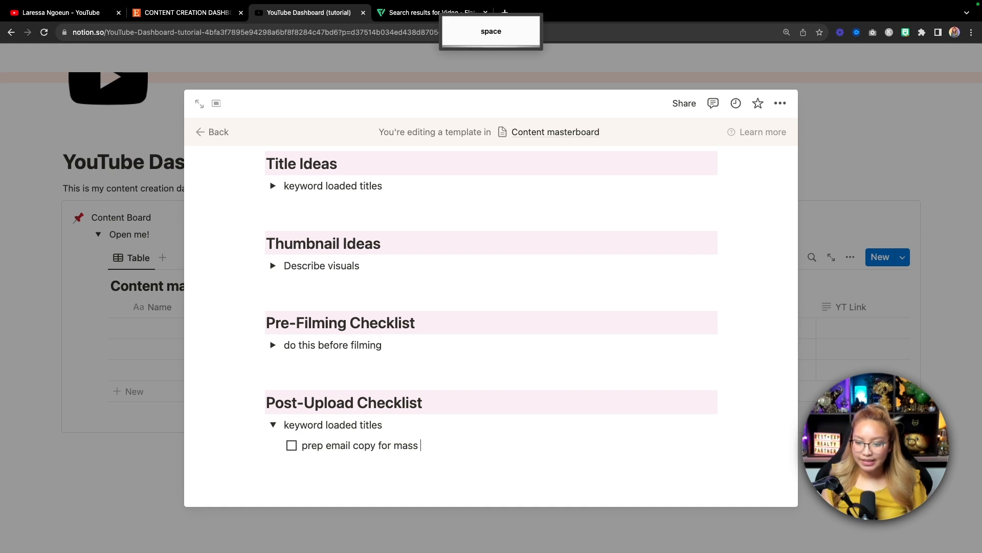
text(KvCore )
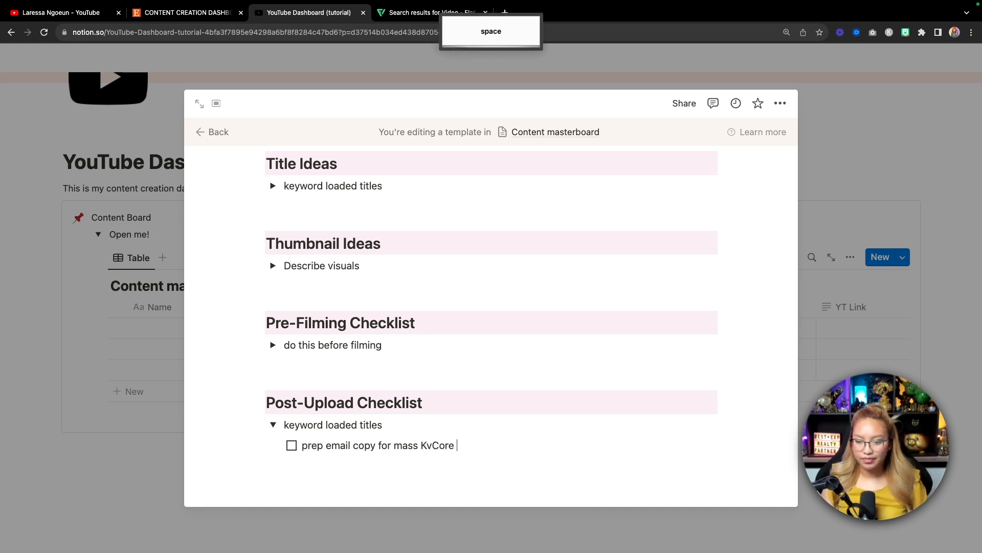
text(email)
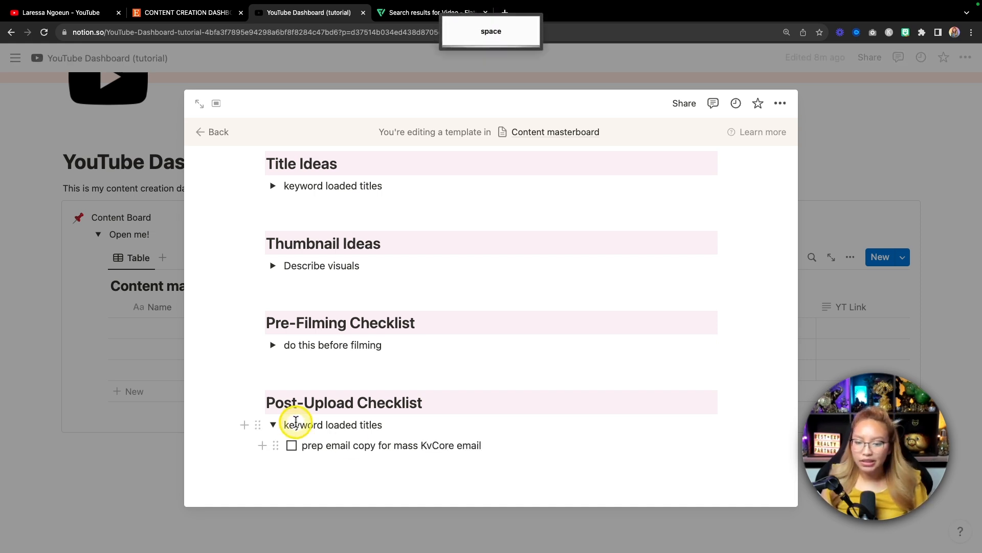
click(273, 425)
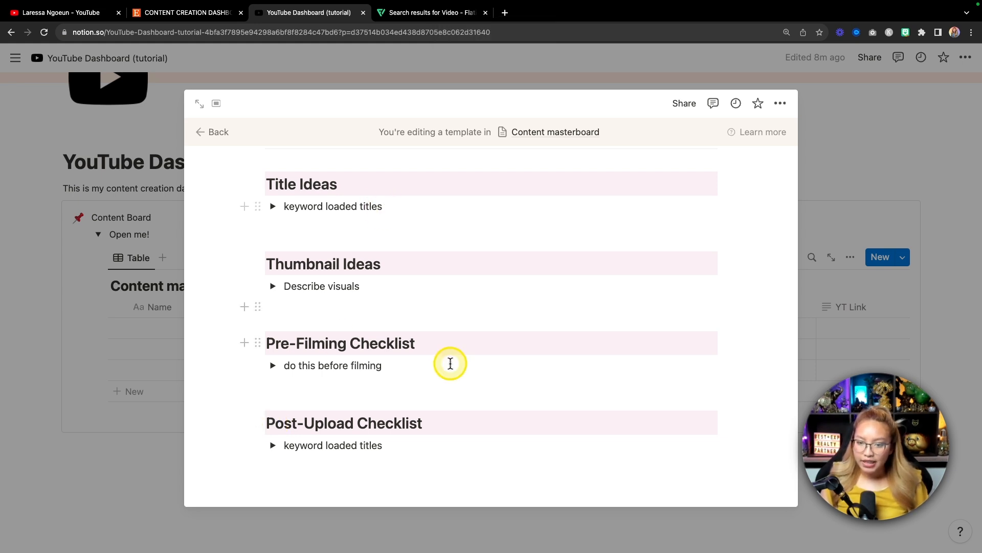
Step: Move the Pre-Filming Checklist section into a second column beside Title Ideas, keeping Thumbnail Ideas directly below Title Ideas in the first column
scroll(596, 397, up, 1)
scroll(596, 397, down, 1)
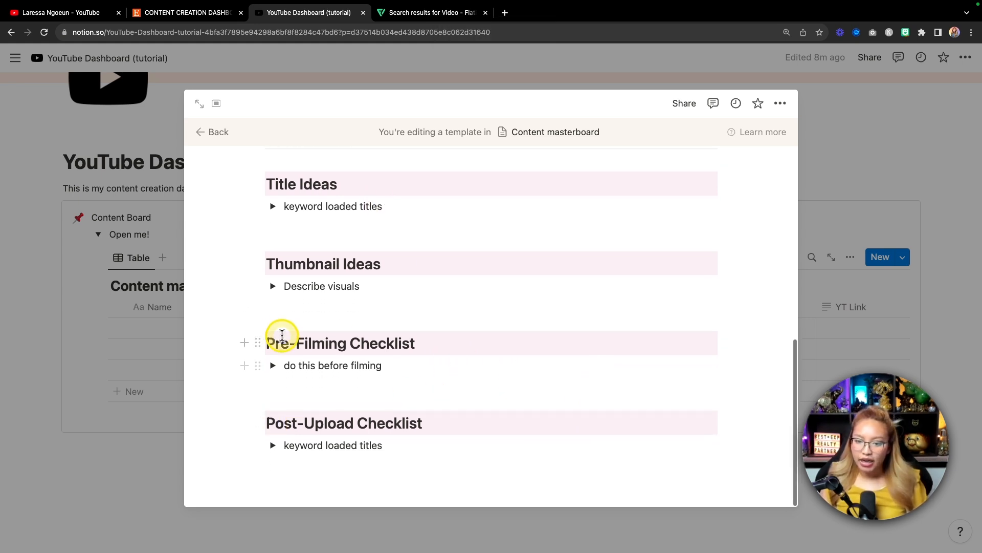
drag(241, 333, 439, 376)
drag(259, 343, 719, 258)
drag(262, 320, 269, 284)
drag(246, 344, 262, 304)
Step: Select the Post-Upload Checklist heading together with its toggle
drag(246, 434, 364, 485)
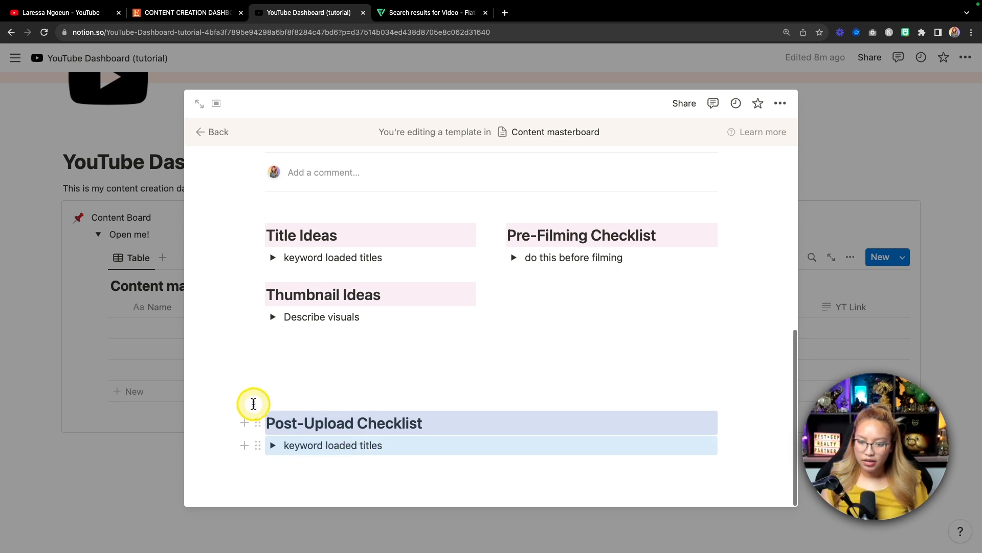
Step: Move the Post-Upload Checklist heading and its toggle beneath the Pre-Filming Checklist section, and open the template as a full page
drag(261, 419, 522, 278)
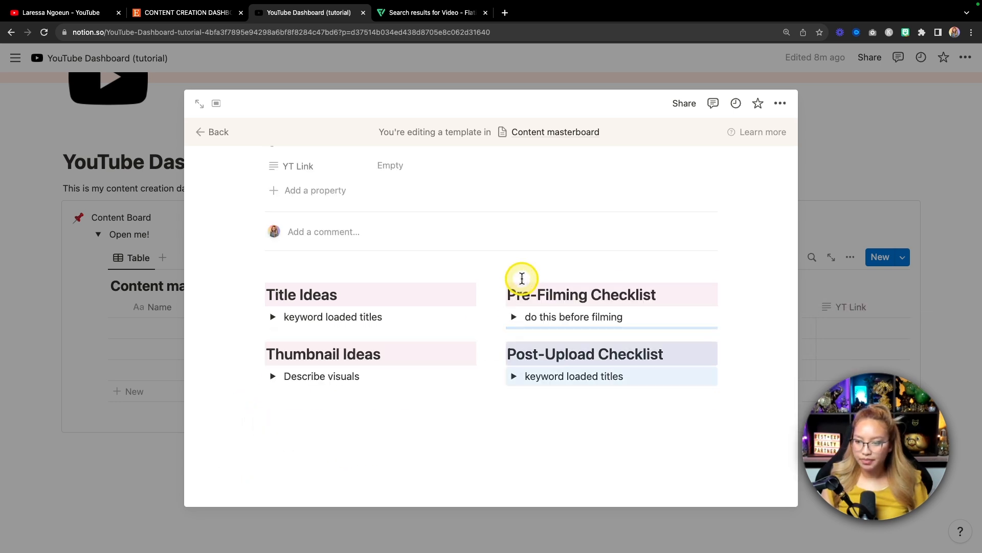
click(198, 103)
scroll(642, 261, down, 6)
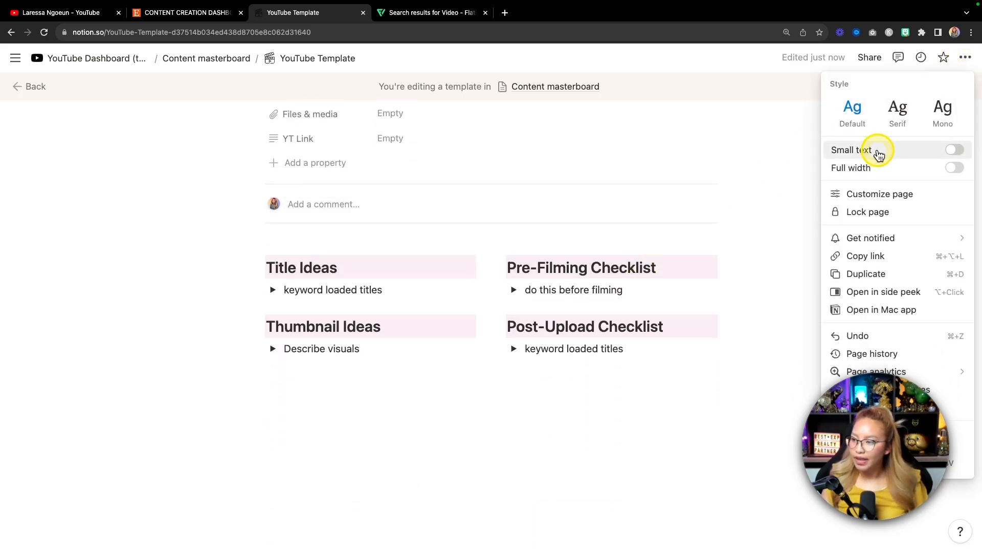
Step: Turn on small text and full width for the YouTube Template page
click(954, 150)
click(955, 167)
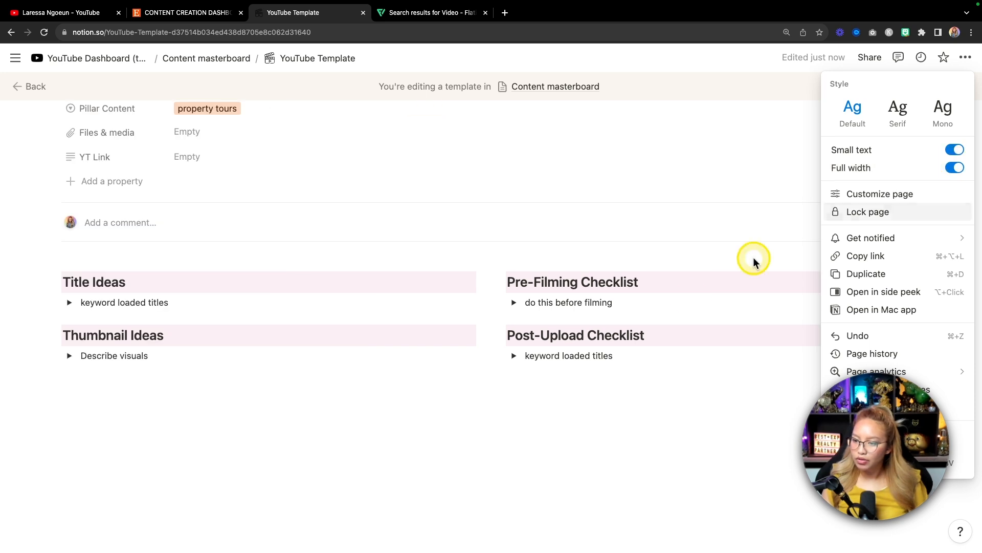
click(515, 408)
Step: Insert a divider below the four idea and checklist sections, and remove the blank line above it
scroll(514, 409, up, 3)
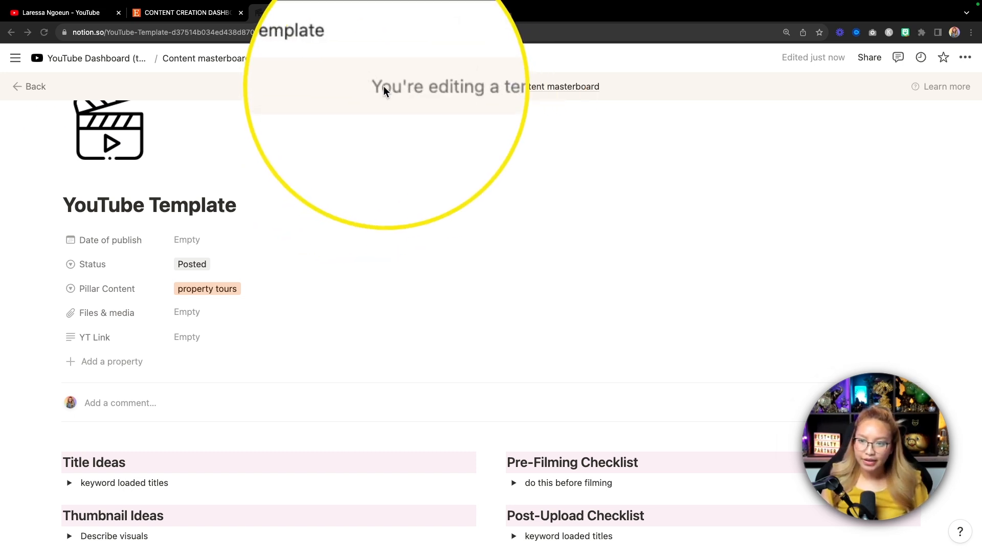
scroll(299, 217, down, 1)
scroll(300, 217, down, 3)
scroll(299, 217, up, 2)
scroll(299, 217, down, 3)
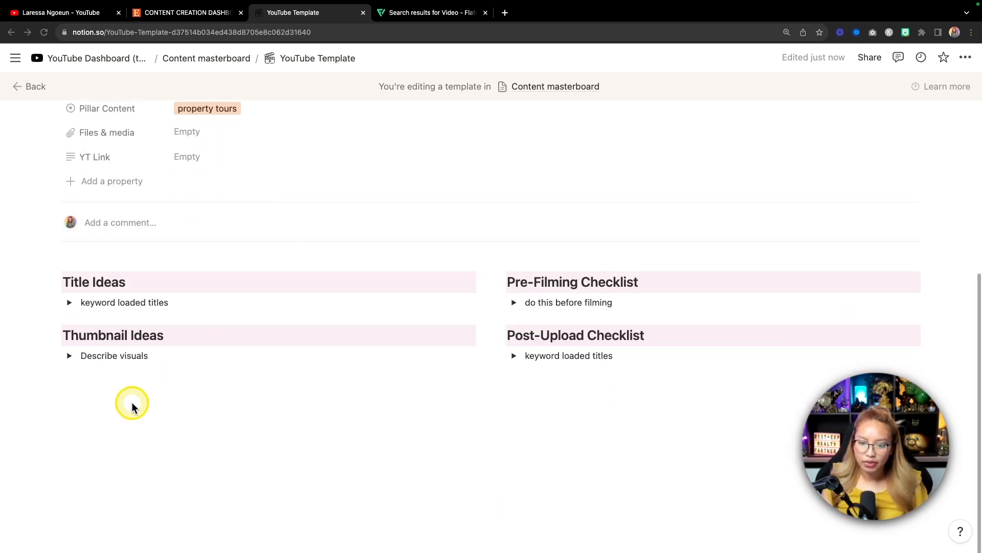
click(93, 396)
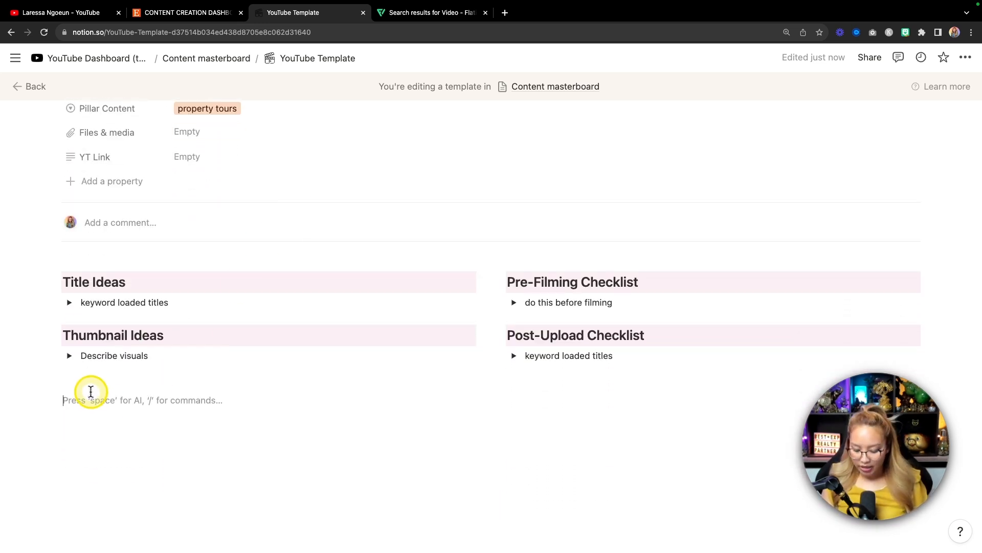
text(---)
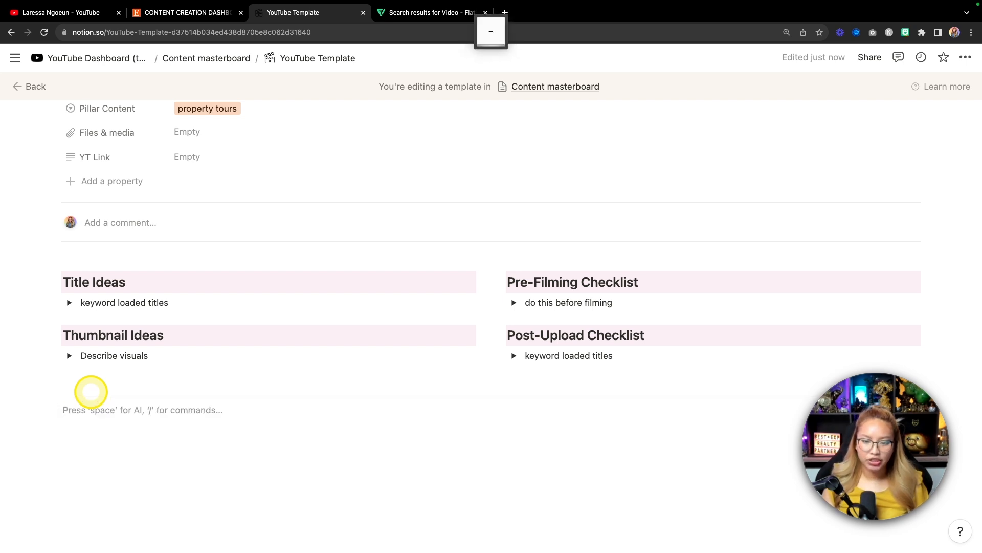
click(230, 463)
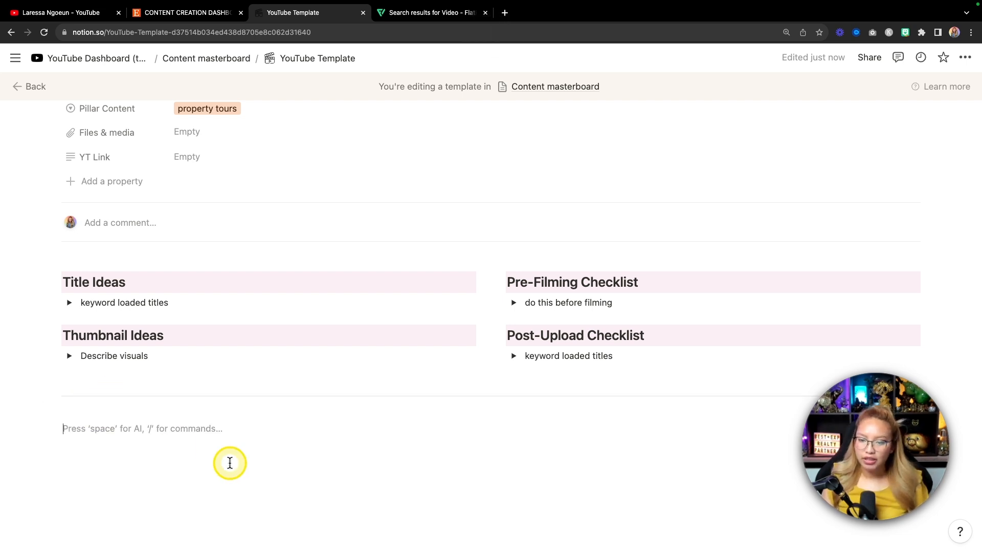
scroll(230, 462, down, 1)
click(83, 370)
key(BackSpace)
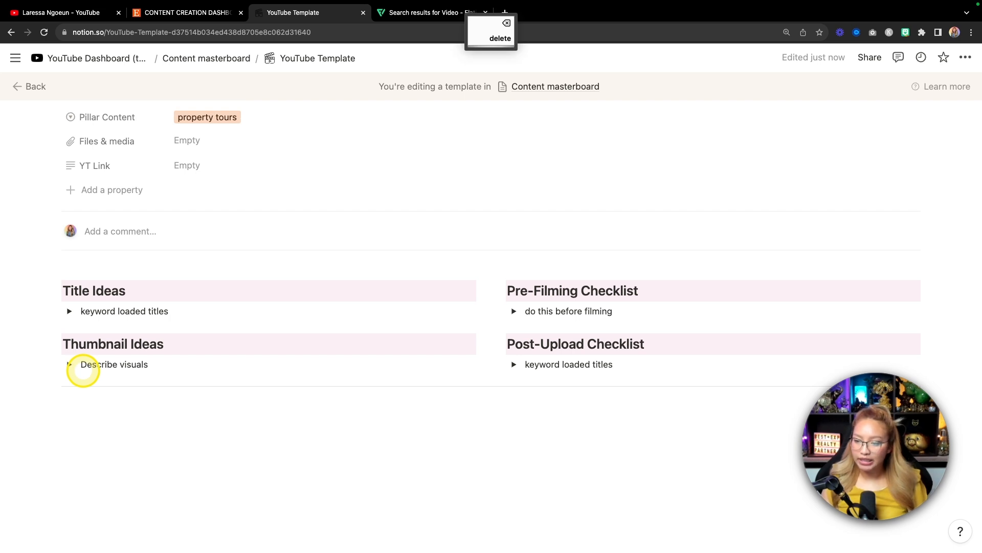
Step: Add a plain text line reading "Video SEO" below the divider
click(107, 406)
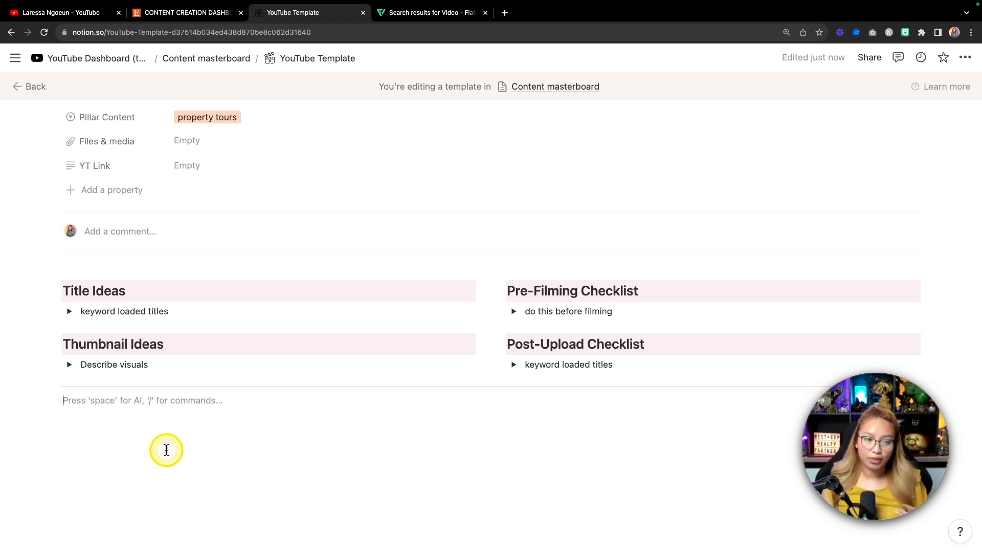
click(180, 439)
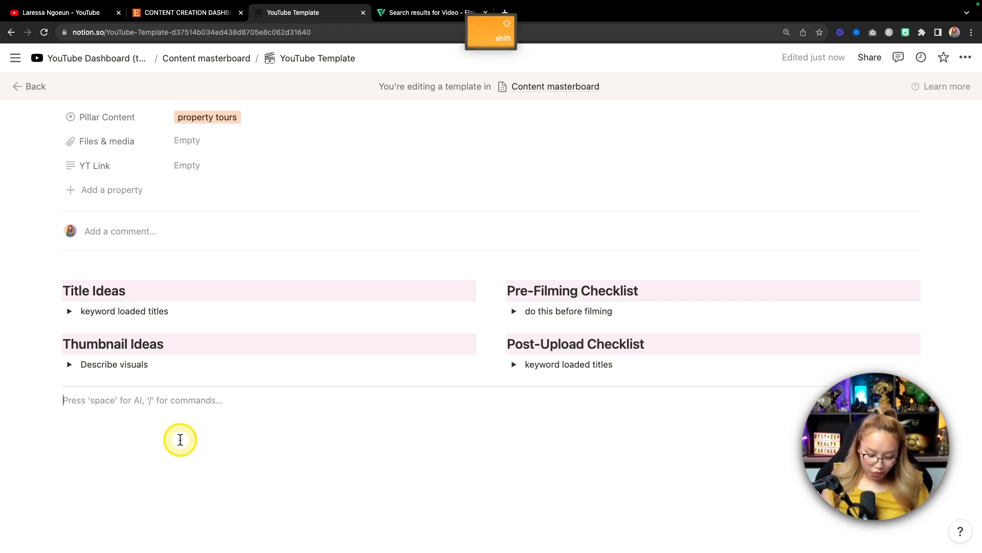
text(Video SEO)
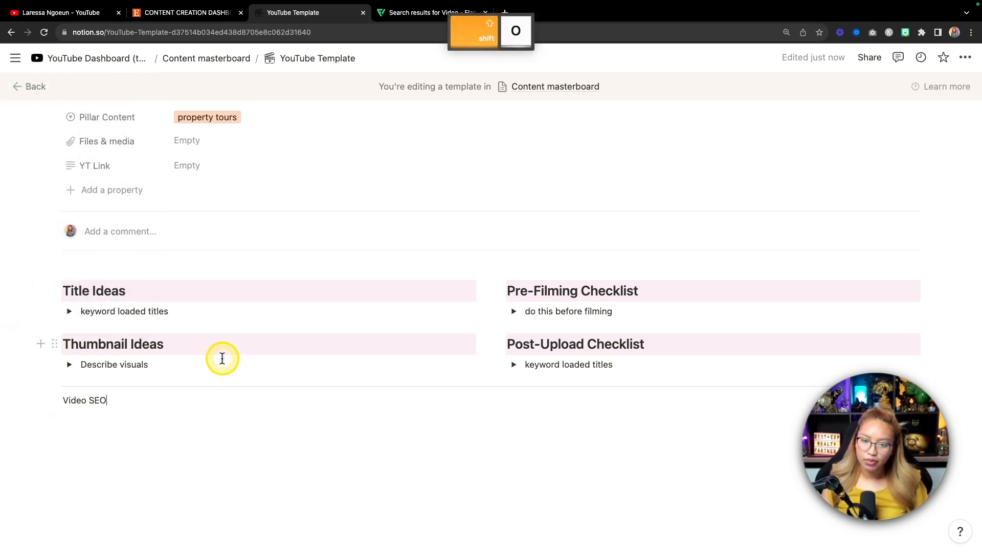
Step: Replace the plain Video SEO line with two copies of the Title Ideas heading and its toggle below the divider
drag(51, 267, 132, 311)
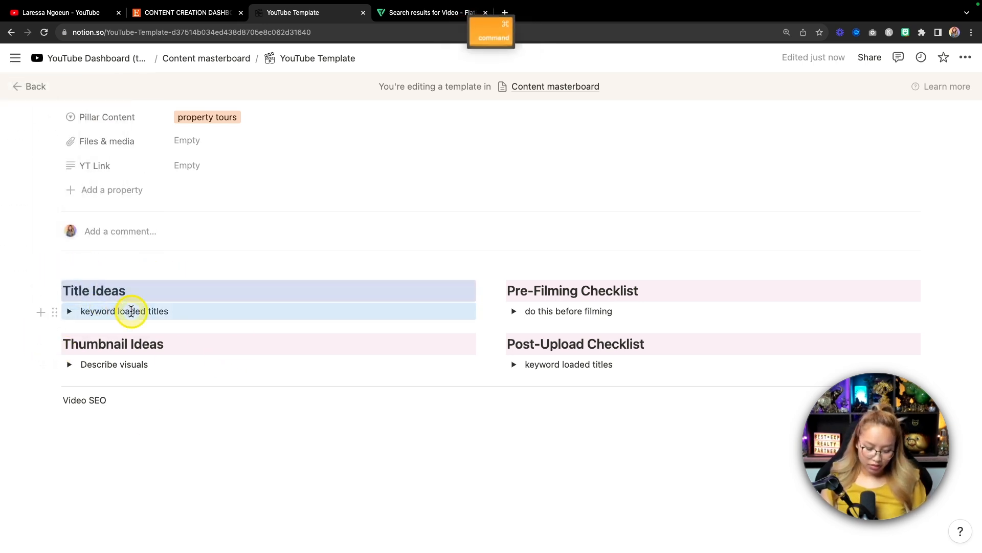
key(super+c)
drag(108, 400, 68, 400)
key(BackSpace)
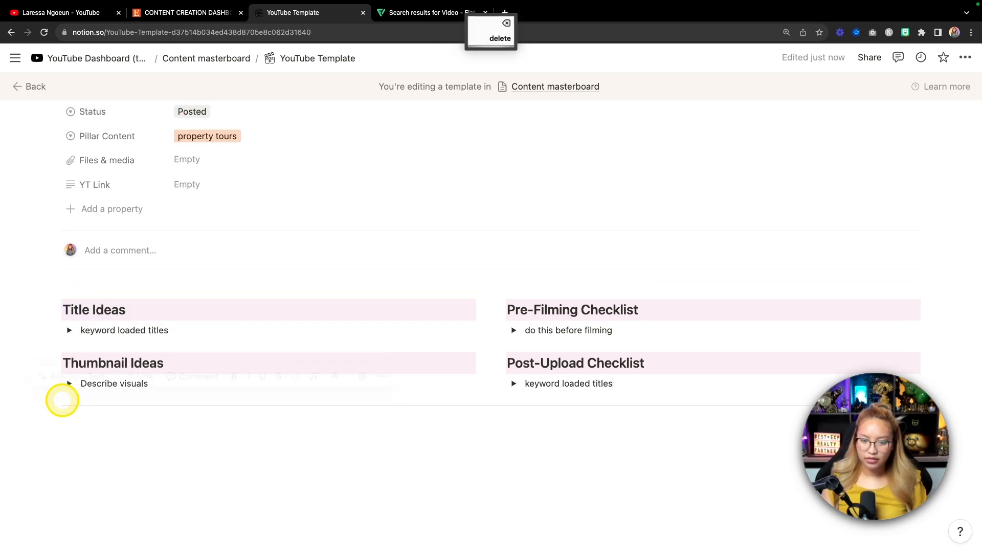
click(70, 416)
key(super+v)
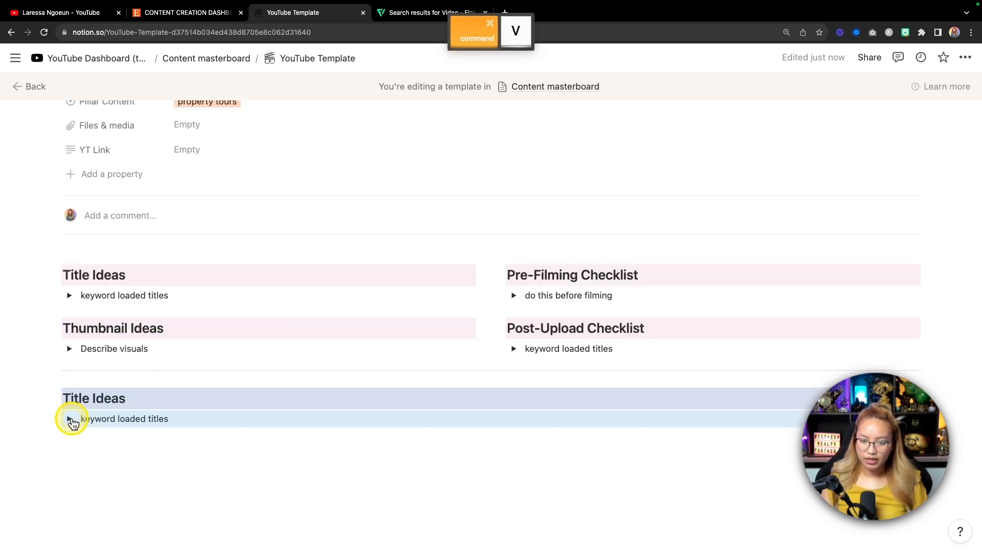
click(100, 440)
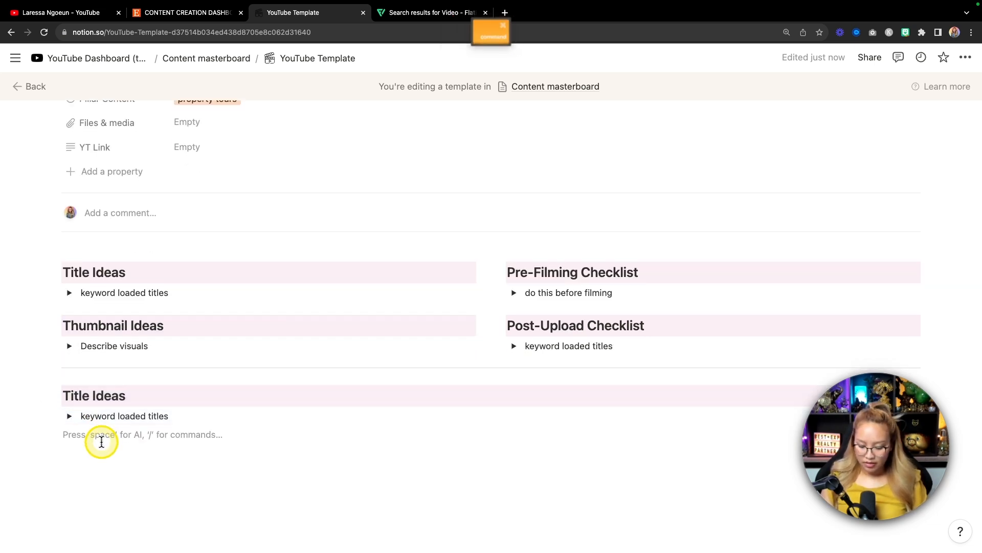
key(super+v)
Step: Arrange the two Title Ideas copies side by side with their toggles beneath them, and make the first column narrower
scroll(117, 435, down, 2)
drag(153, 449, 947, 348)
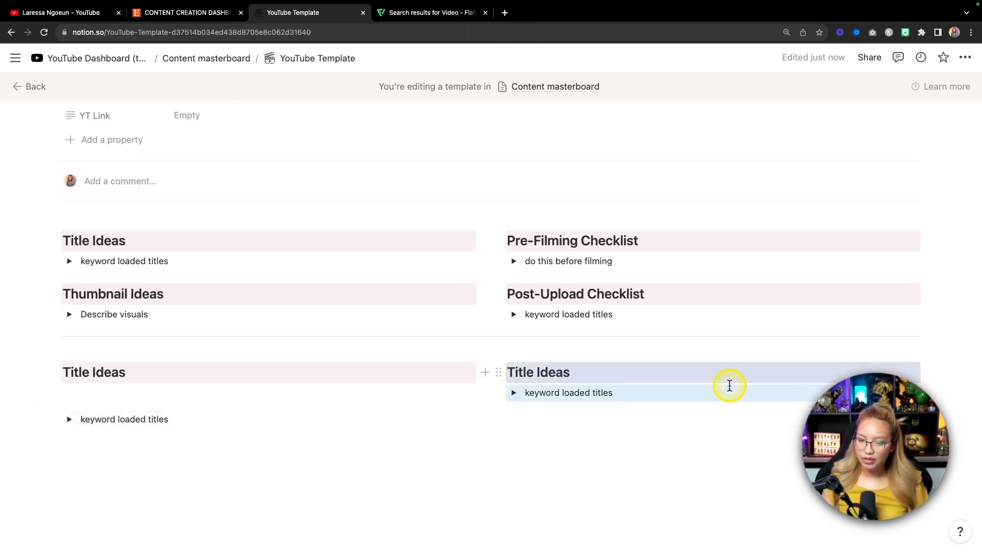
drag(59, 414, 72, 435)
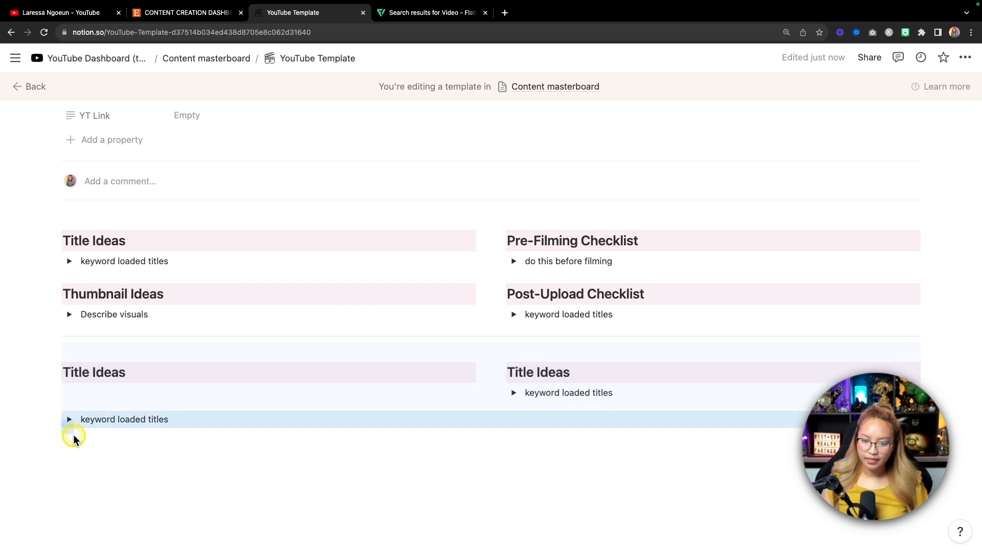
click(70, 438)
drag(57, 401, 107, 370)
drag(493, 357, 64, 373)
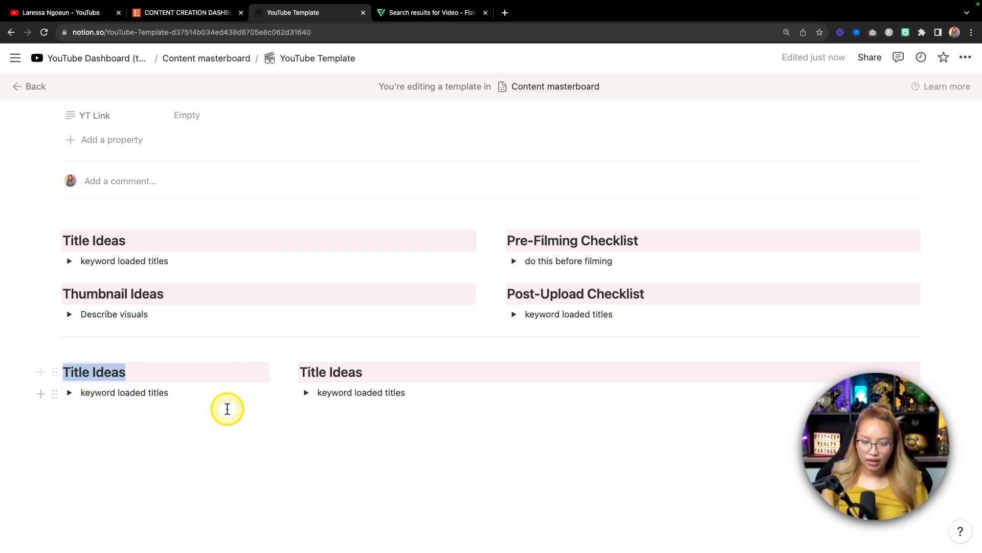
Step: Rename the first copied heading below the divider "Video SEO" and its toggle "upload checklist"
text(Video SEO)
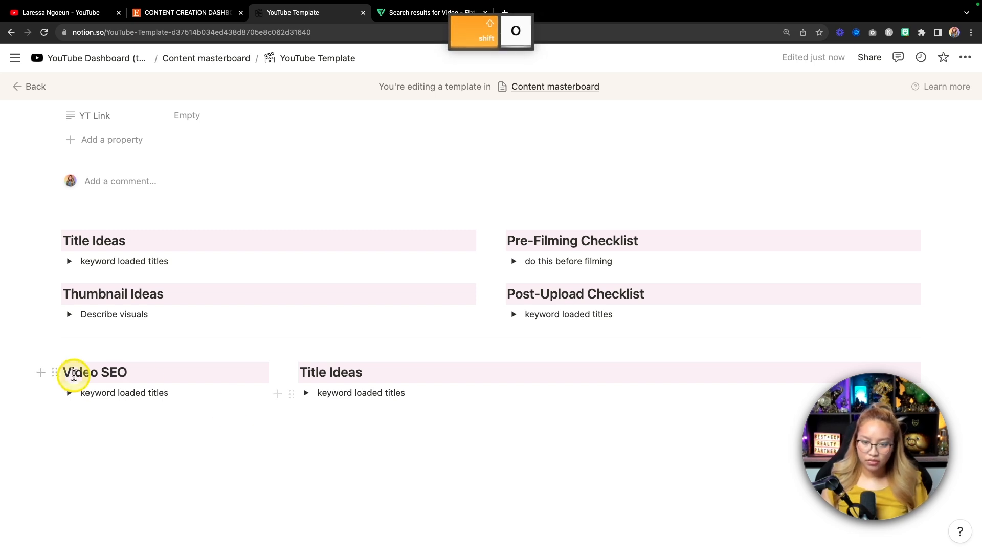
click(69, 392)
drag(182, 393, 80, 393)
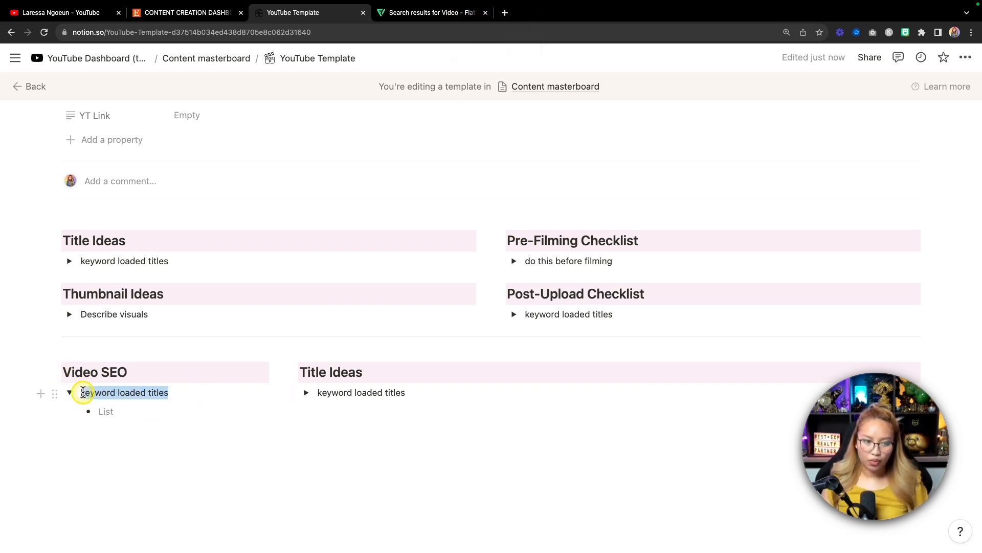
key(BackSpace)
text(upload checklist)
Step: Replace the empty bullet inside the upload checklist toggle with a to-do checkbox
click(114, 411)
key(BackSpace)
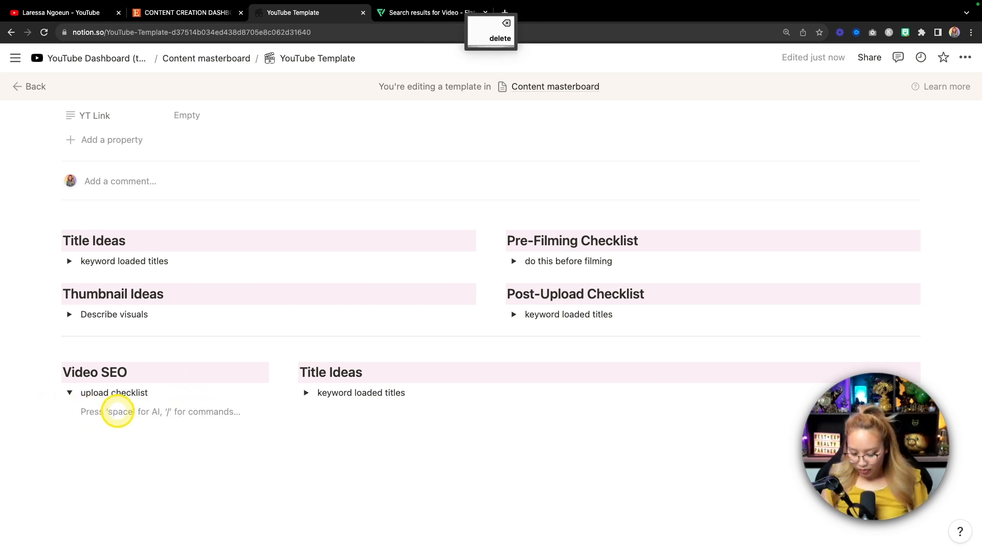
text(/che)
key(Return)
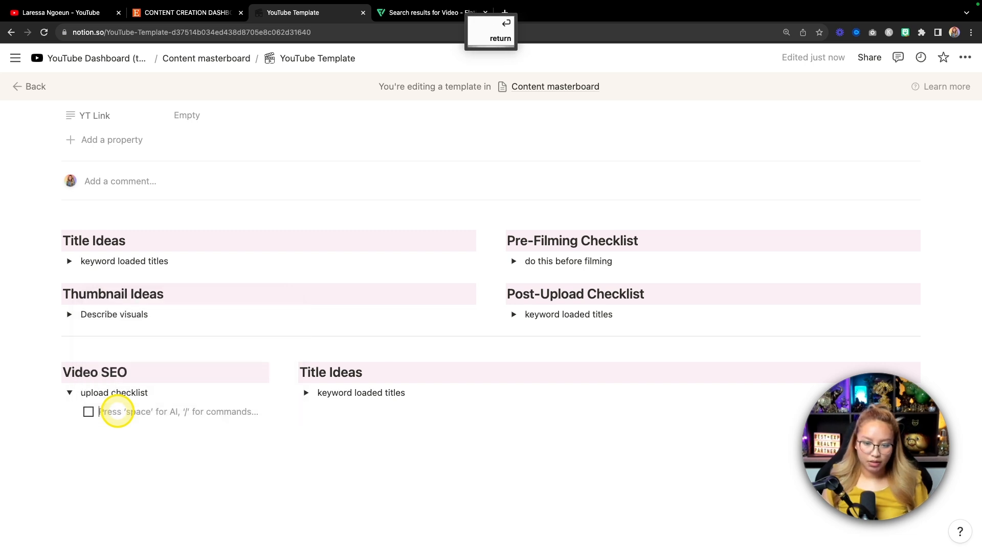
Step: Fill the upload checklist with the to-do items "title", "tags" and "description"
scroll(117, 411, down, 1)
text(title)
key(Return)
text(tags)
key(Return)
text(d)
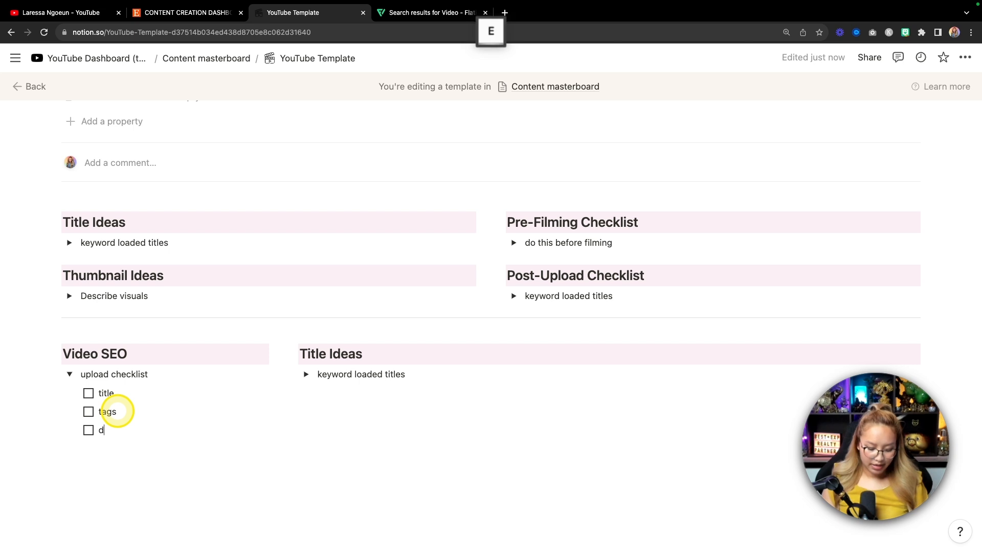
text(escriptio)
key(Return)
text(ca)
key(BackSpace)
key(BackSpace)
key(BackSpace)
key(BackSpace)
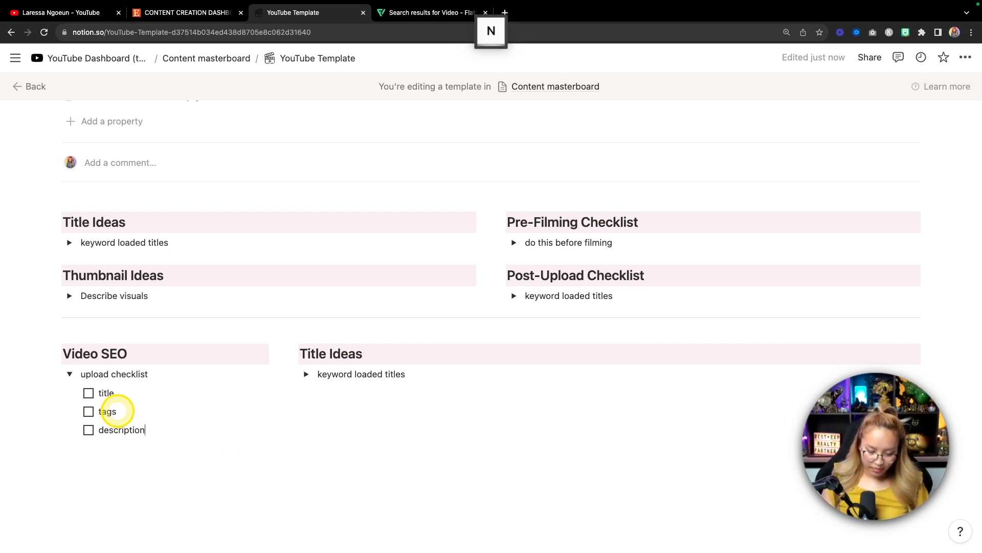
Step: Add the to-do items "cards", "end-screen", "schedule video" and "monetization on (mid-roll ads)" to the upload checklist
key(Return)
text(cards)
key(Return)
text(end-screen)
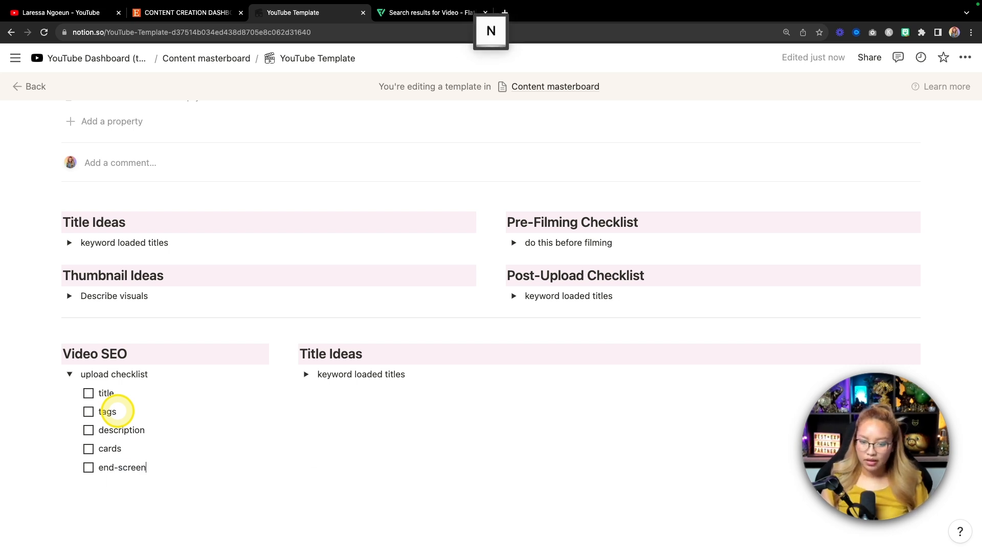
key(Return)
text(sc)
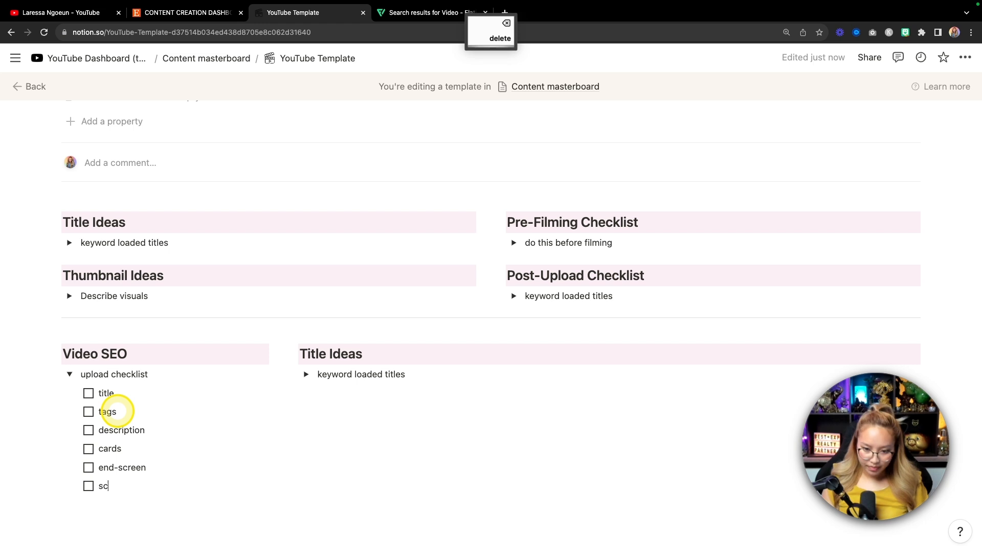
text(jedule video)
key(Return)
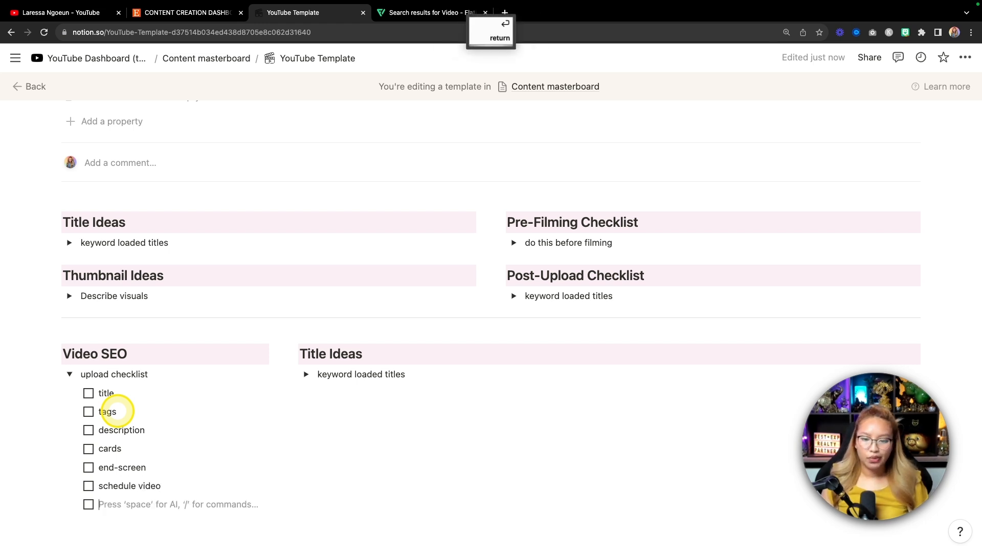
text(monetization on (mid)
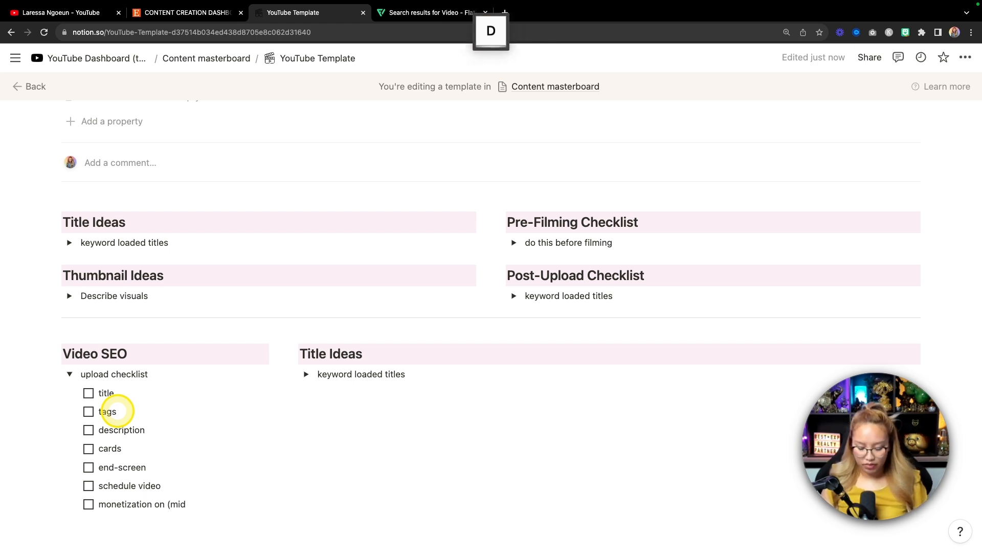
key(BackSpace)
key(BackSpace)
text(ll ads)
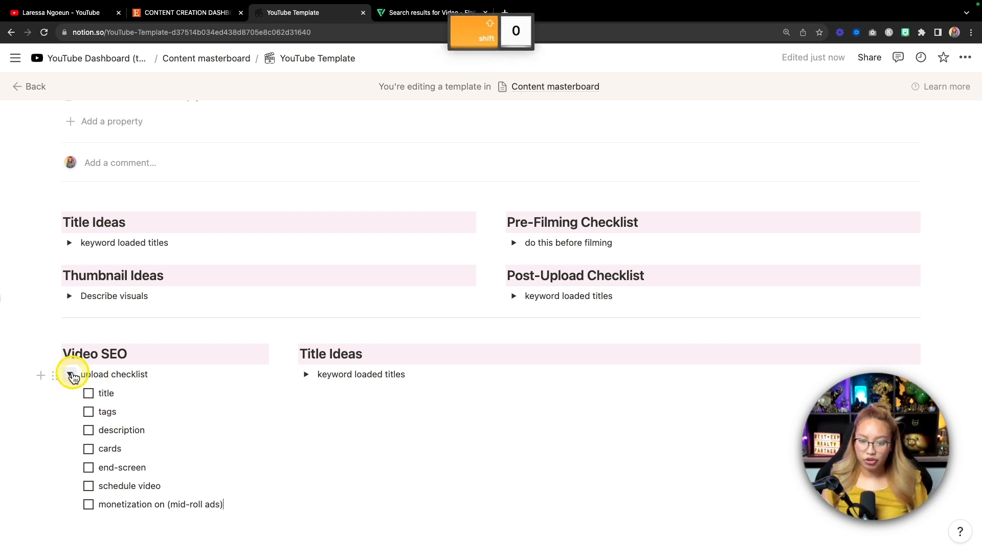
Step: Rename the Title Ideas heading beside Video SEO to "YouTube Breakdown"
scroll(152, 404, up, 1)
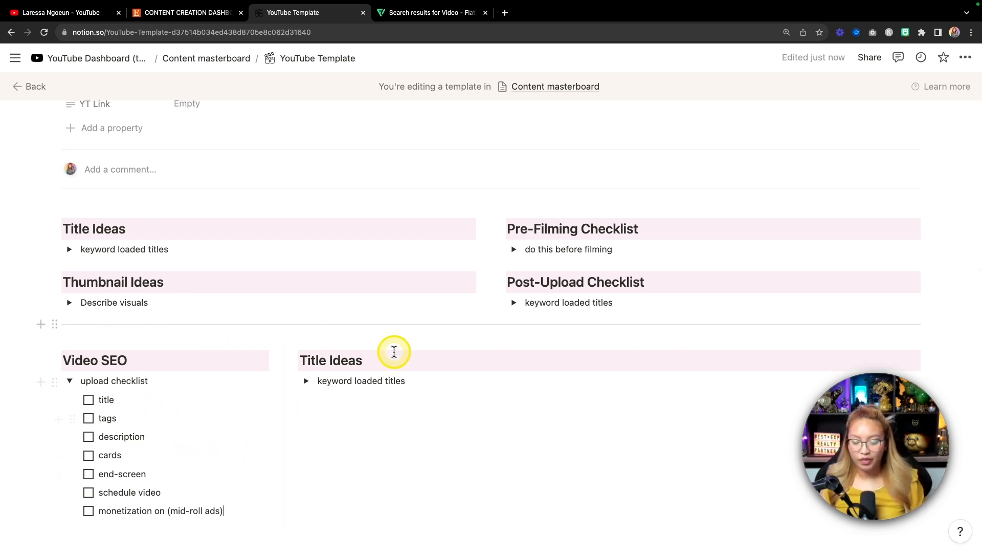
scroll(464, 399, down, 1)
scroll(464, 399, down, 5)
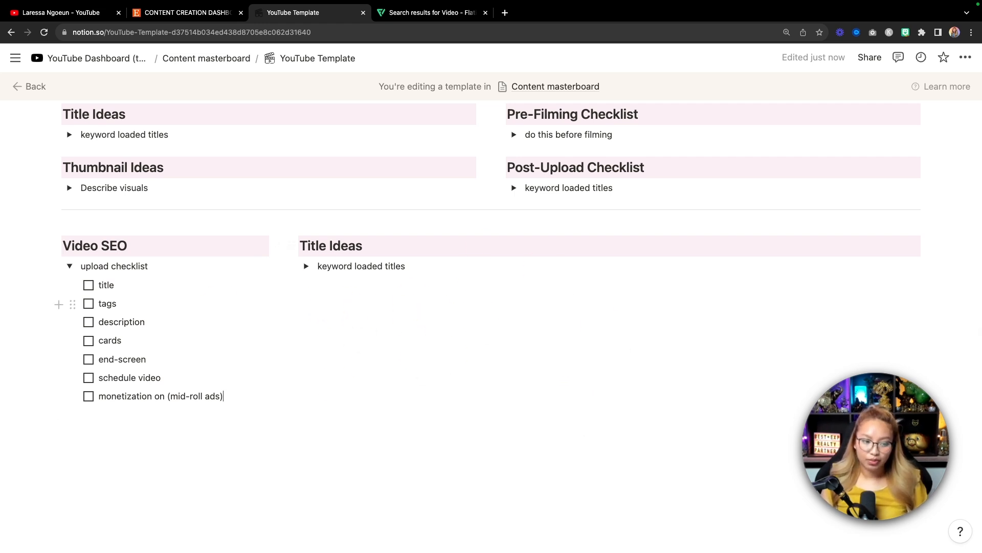
drag(388, 248, 316, 246)
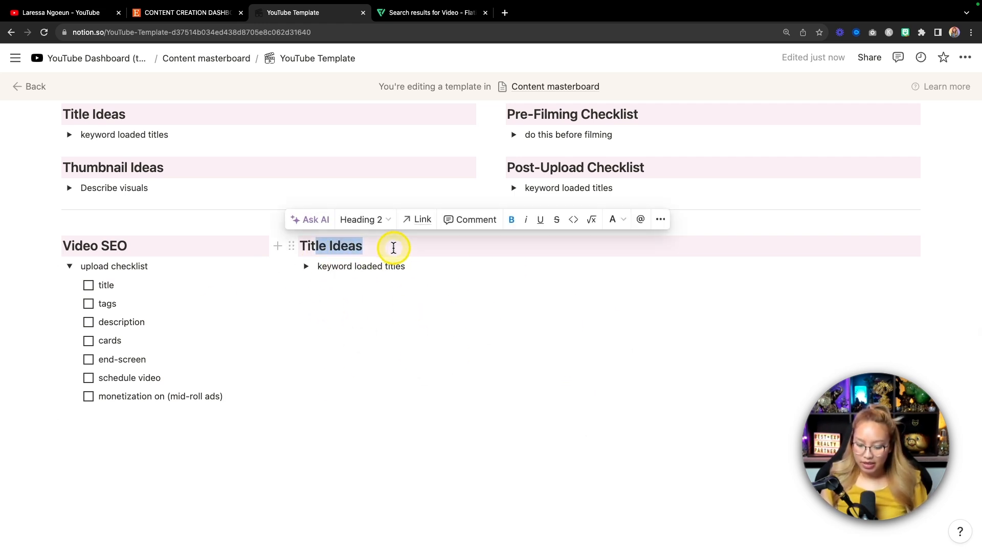
key(BackSpace)
key(BackSpace)
key(BackSpace)
text(U)
text(ouTube Break)
text(down)
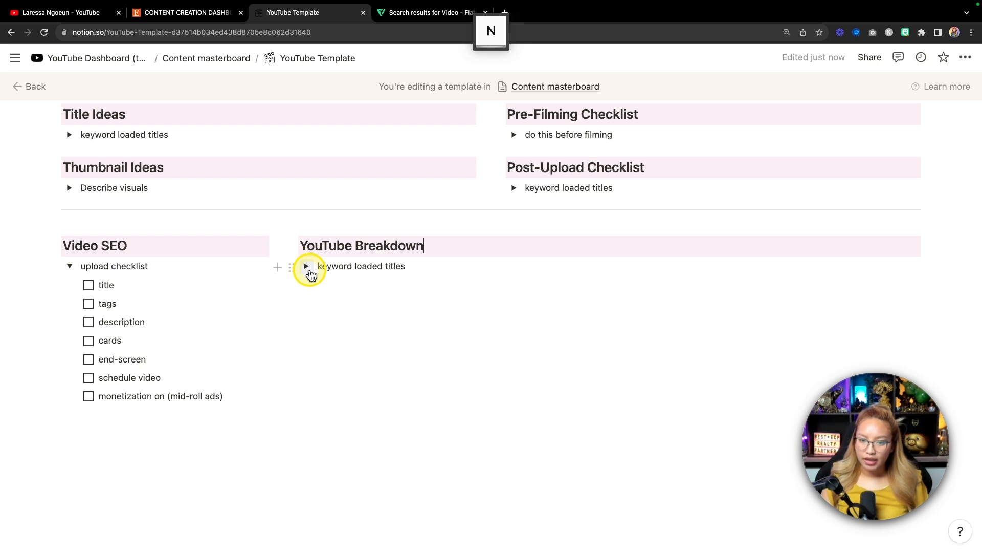
Step: Rename the toggle under YouTube Breakdown to "Bullet outline" and add a "Keyword research" toggle below it
click(307, 268)
drag(419, 266, 323, 266)
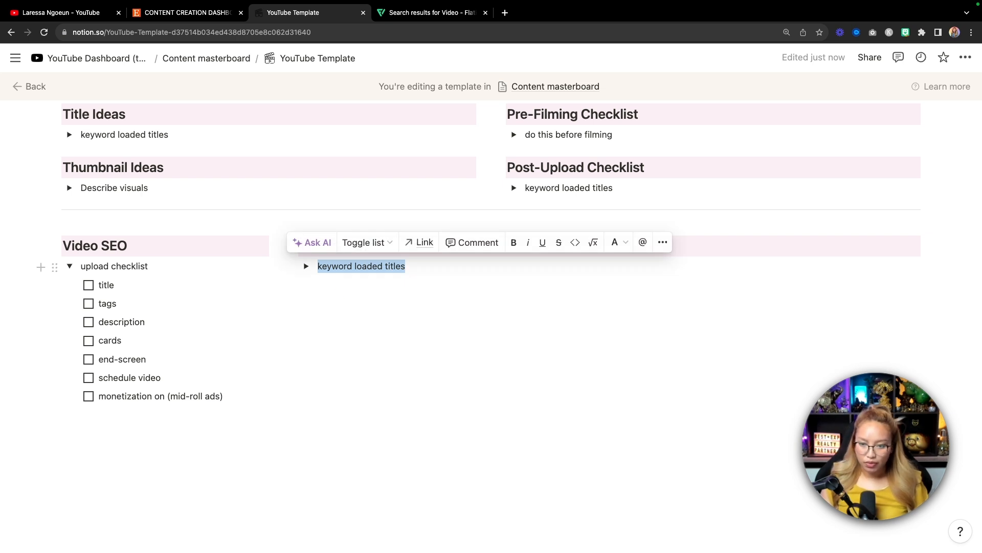
text(Bul)
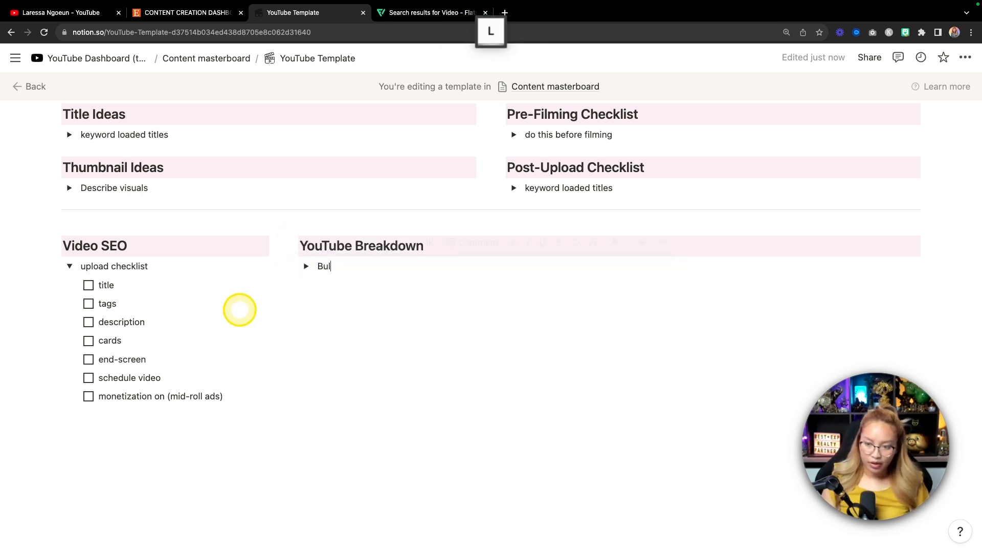
text(let out;)
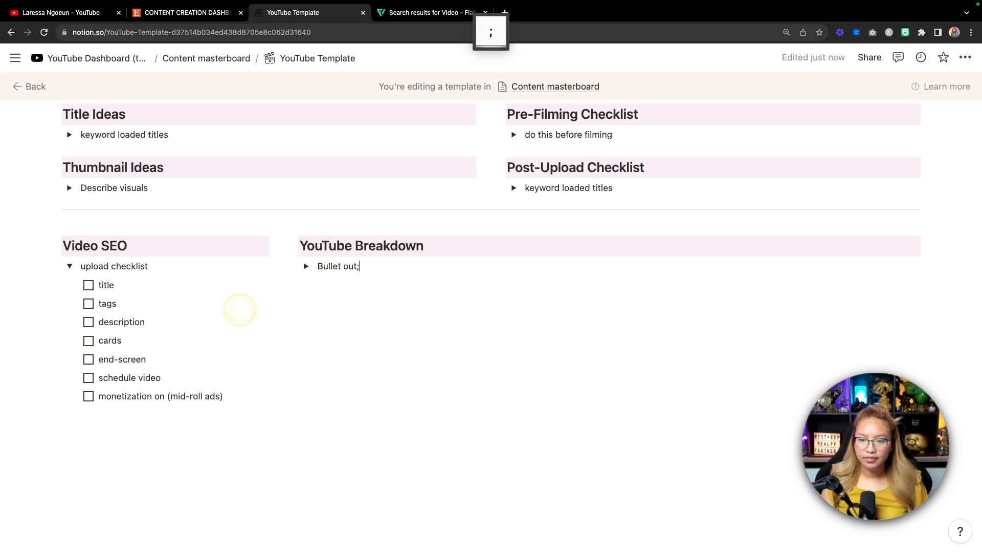
text(ine)
key(Return)
text(Keyword re)
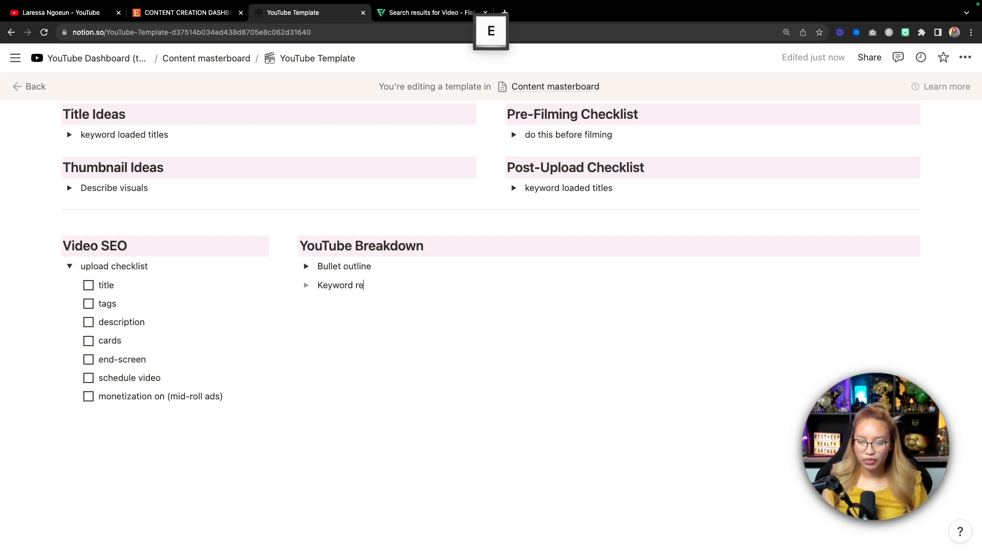
text(search)
key(Return)
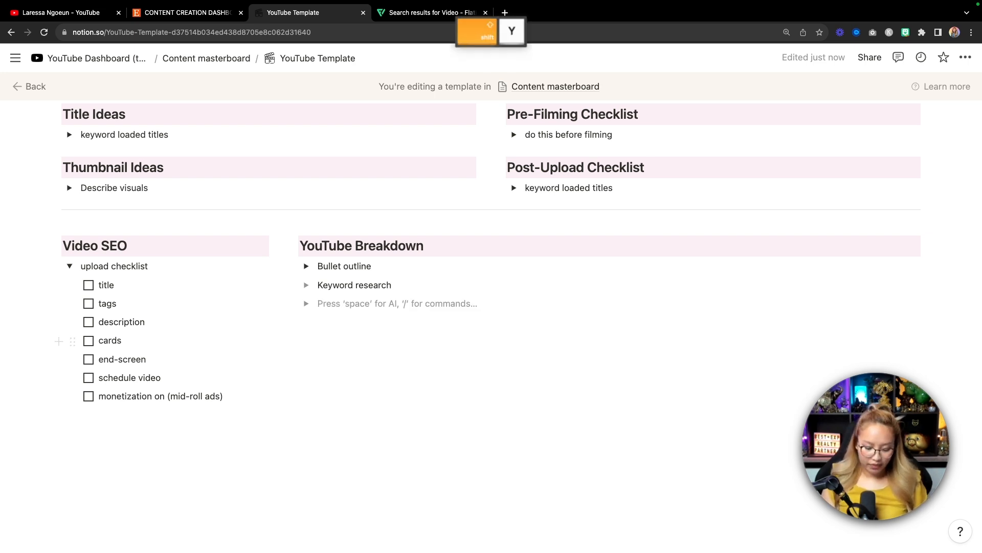
Step: Add the toggles "YouTube Descritption" and "Cards" below Keyword research in the YouTube Breakdown section
text(Youtub)
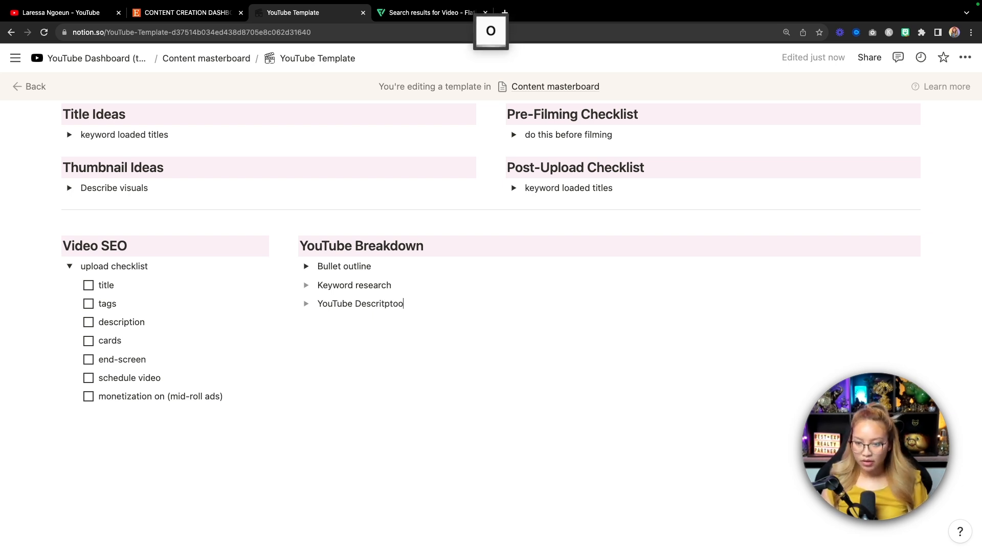
text(e Descritption)
key(Return)
text(Cards)
key(Return)
Step: Add an "Endscreen" toggle below Cards in the YouTube Breakdown section, correcting its spelling
text(Enscreend)
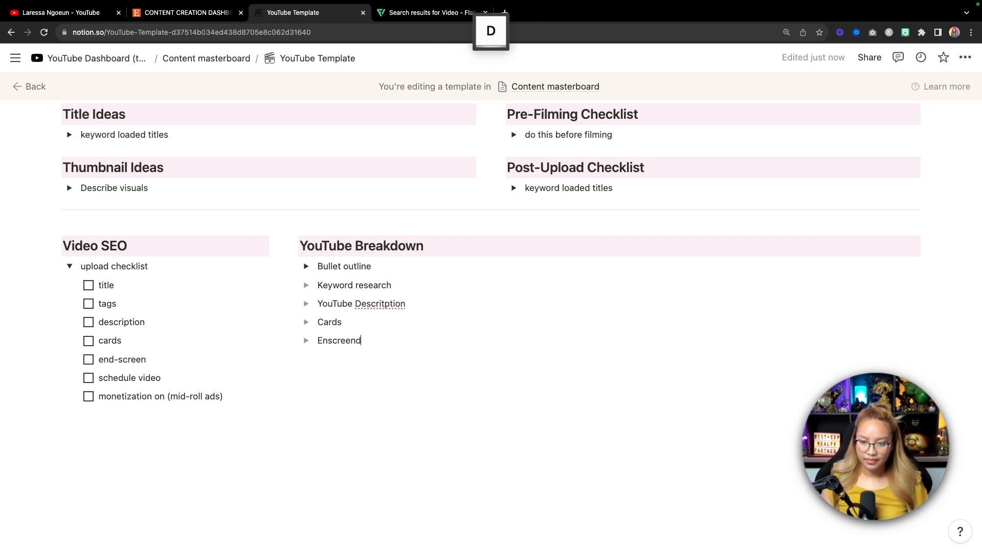
key(Return)
key(BackSpace)
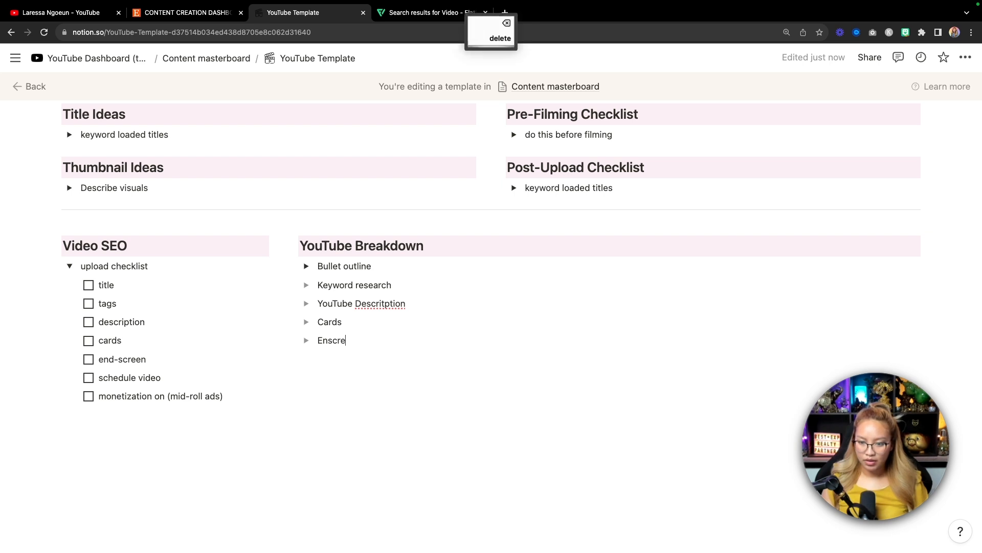
key(Return)
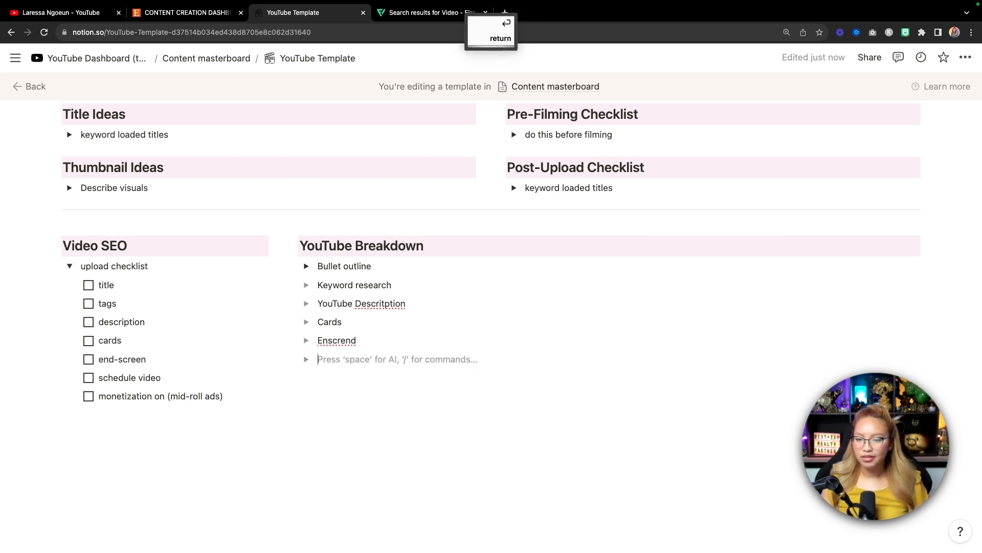
click(319, 340)
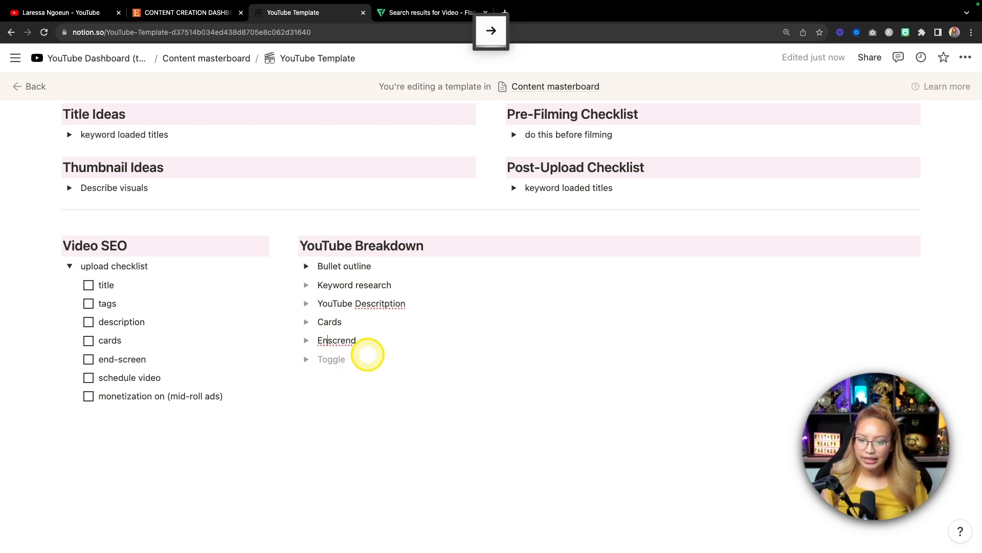
key(BackSpace)
text(e)
key(Down)
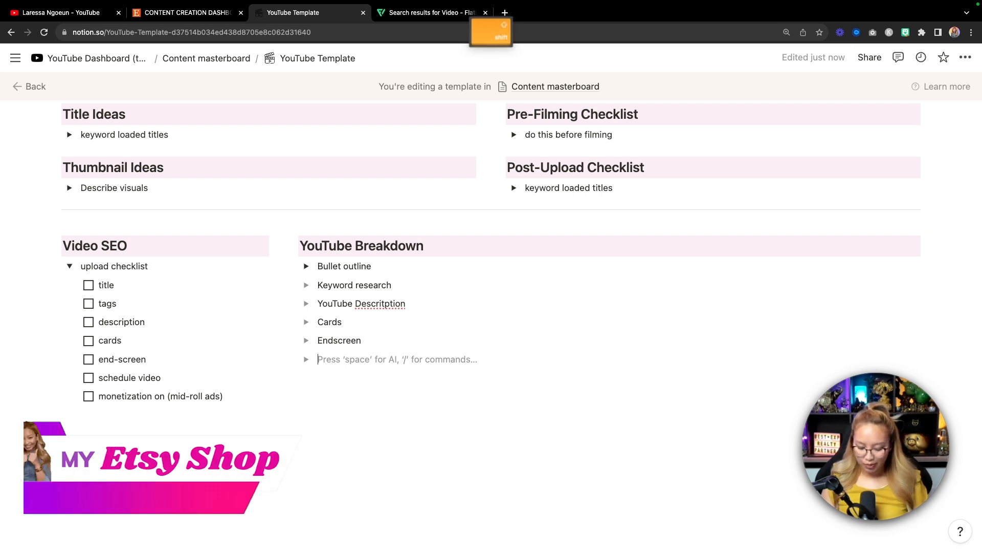
Step: Add the toggles "Pinned Comment" and "KvCore Email" below Endscreen in the YouTube Breakdown section
text(Pinned Comment)
key(Return)
text(KvC)
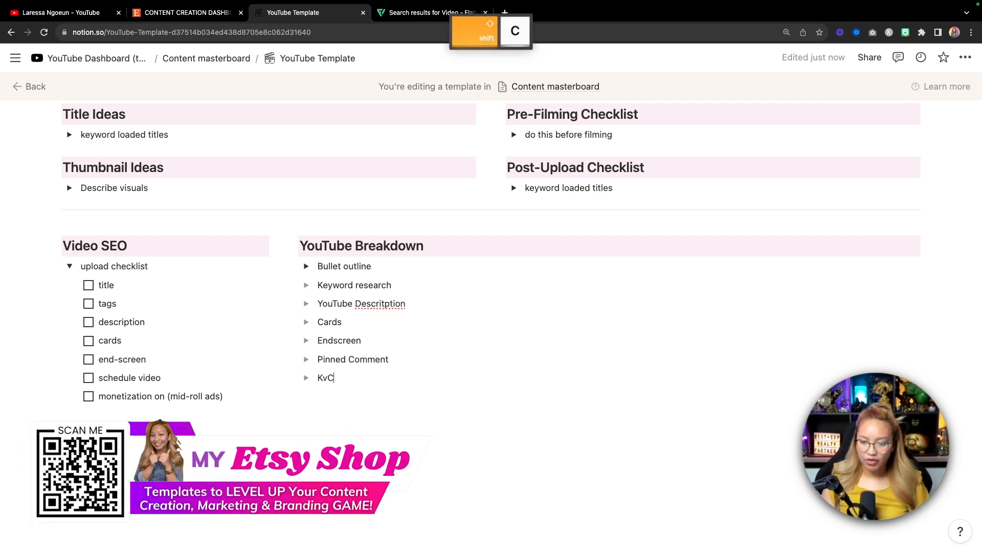
text(ore Email)
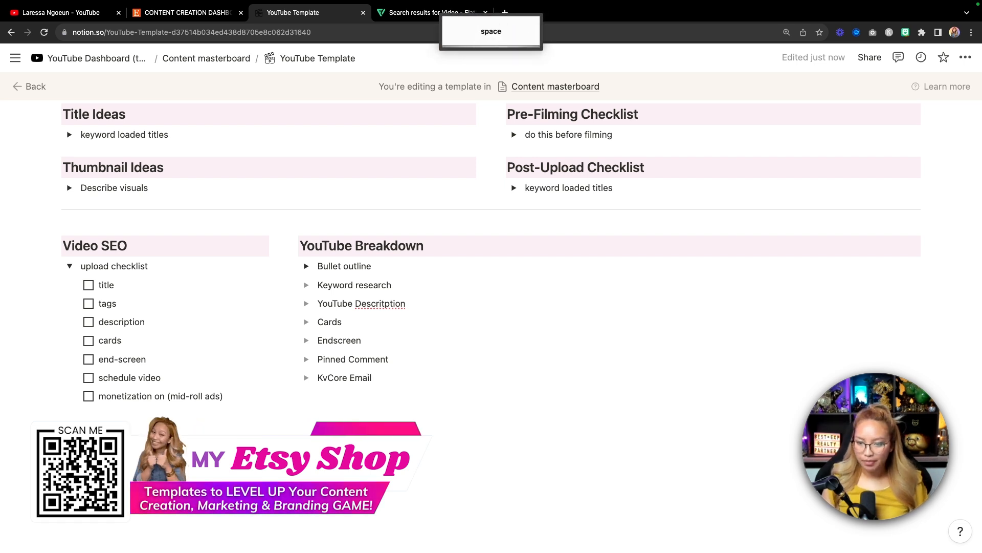
Step: Correct the misspelled word in the YouTube toggle above Cards to "Description"
right_click(396, 309)
click(379, 304)
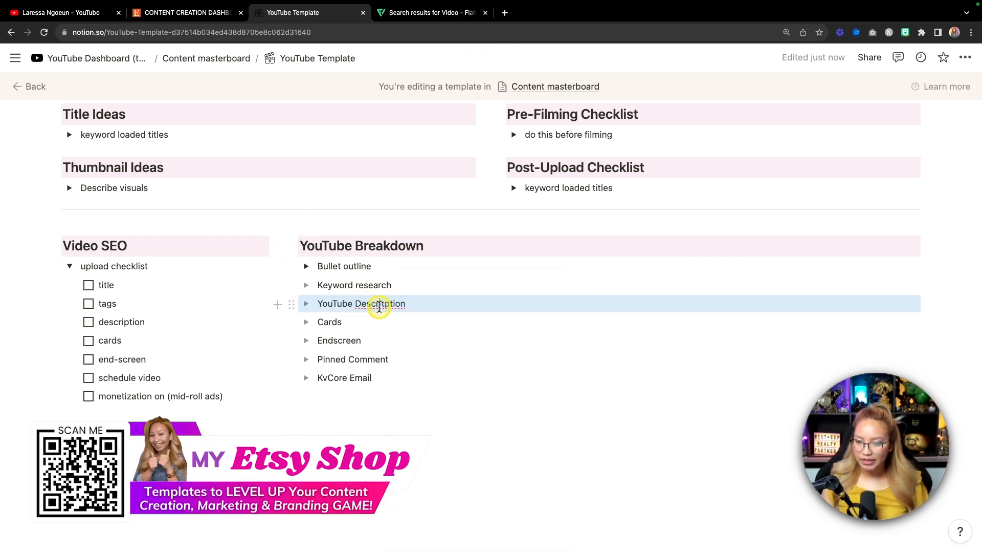
right_click(385, 306)
click(418, 311)
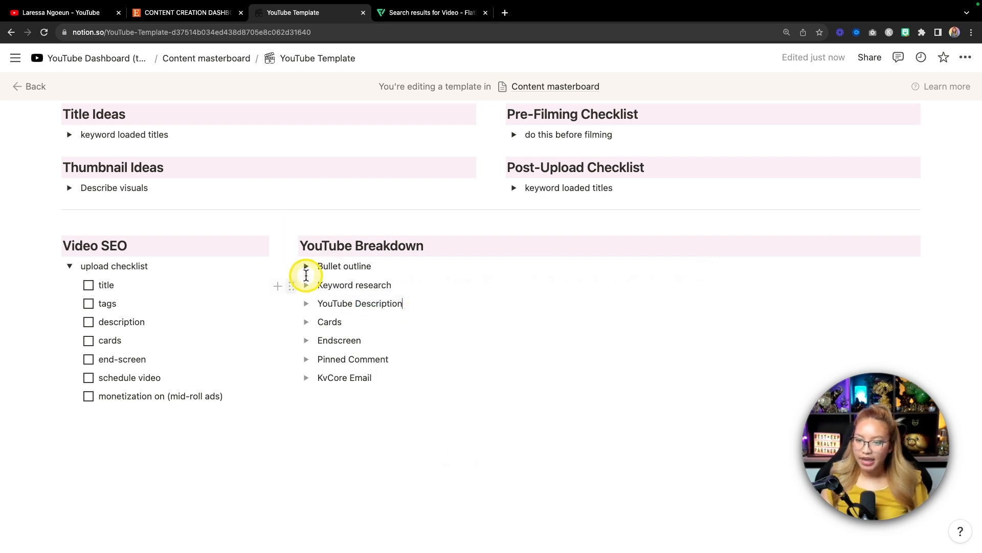
Step: Examine the inside of the Bullet outline, Keyword research, YouTube Description and Cards toggles, collapsing each one again
click(307, 266)
click(308, 267)
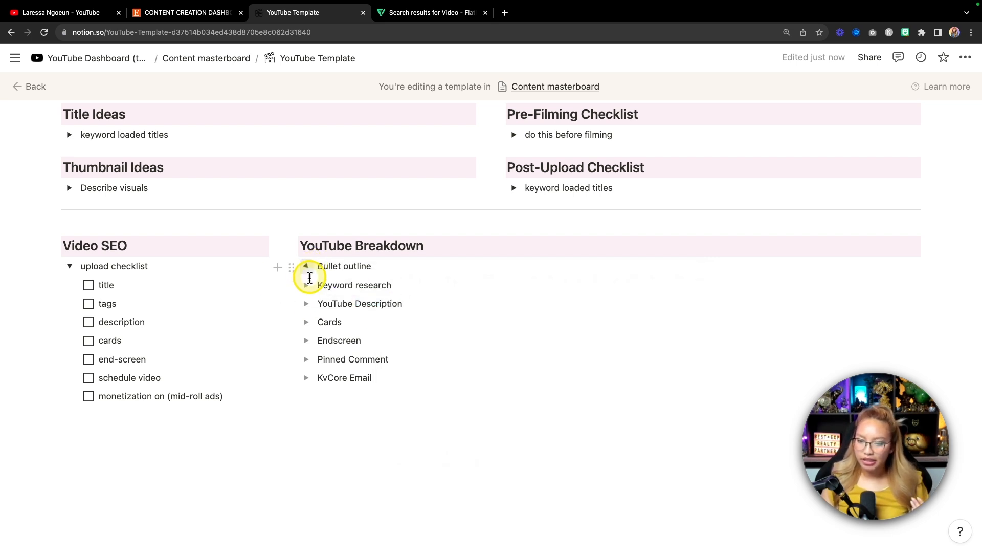
click(307, 286)
click(307, 285)
click(306, 304)
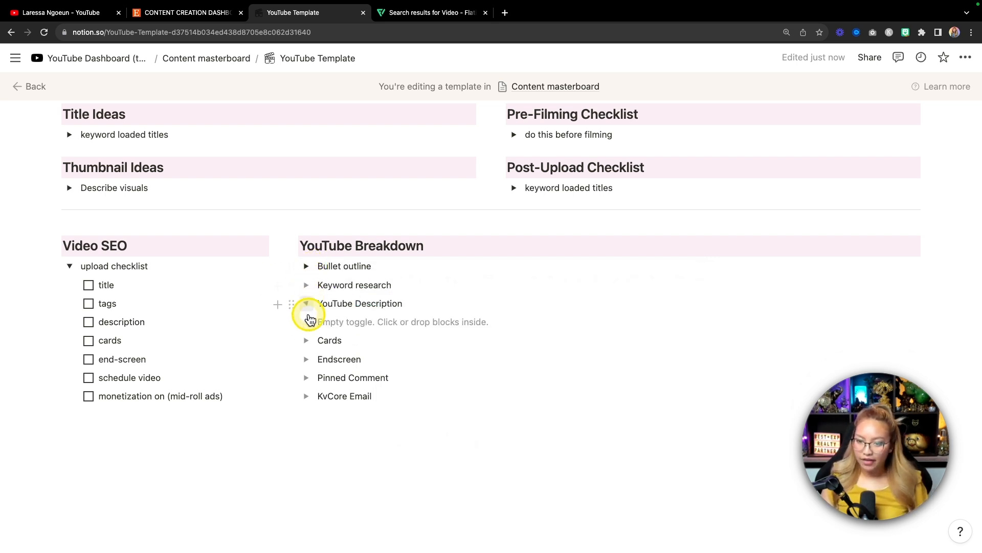
click(306, 304)
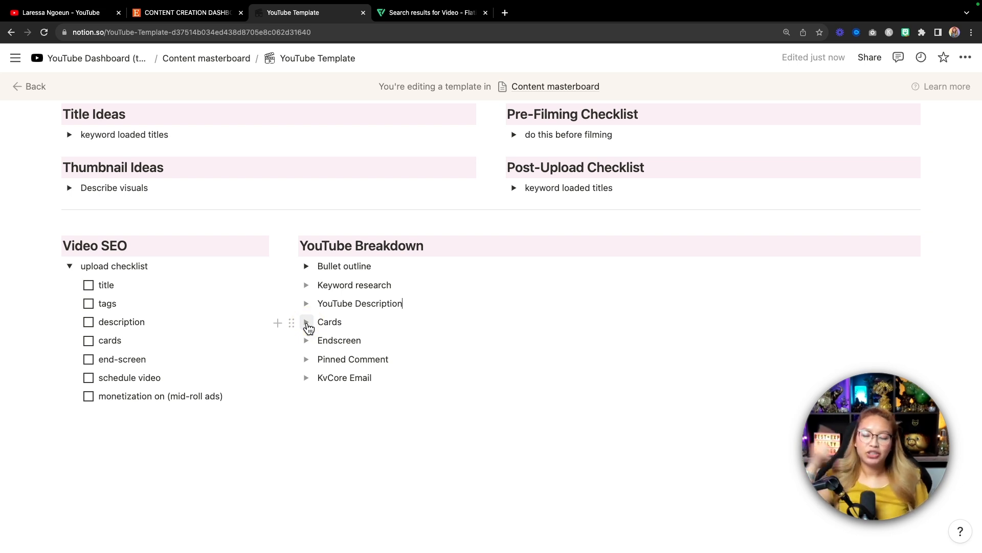
click(307, 322)
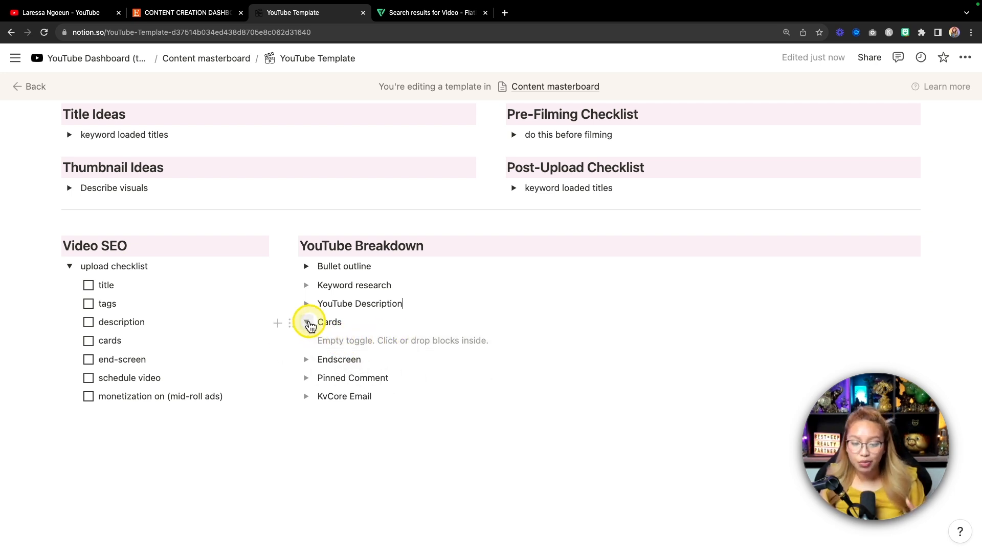
click(307, 322)
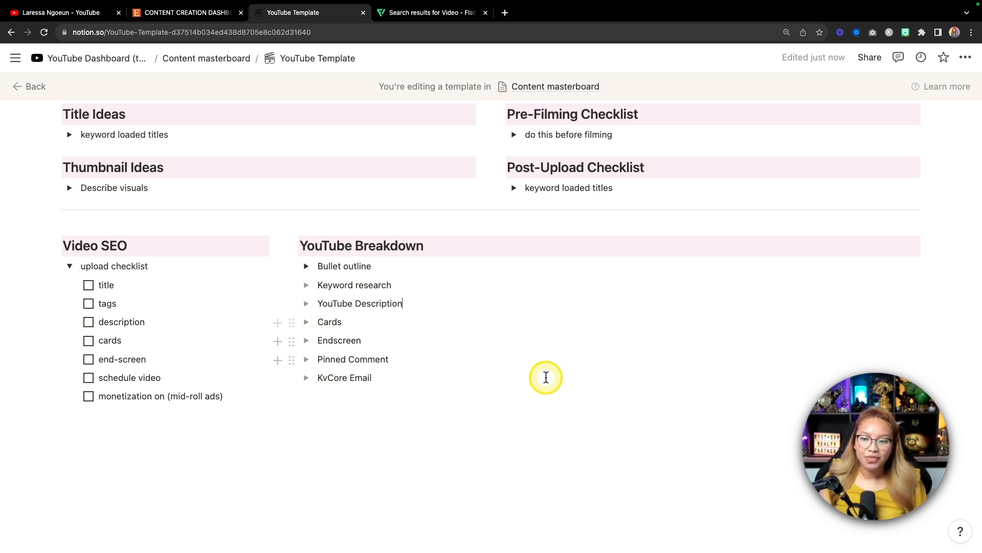
Step: Collapse the upload checklist toggle under Video SEO and look over the template's sections
click(72, 268)
scroll(557, 397, up, 4)
scroll(557, 398, down, 2)
scroll(557, 398, down, 3)
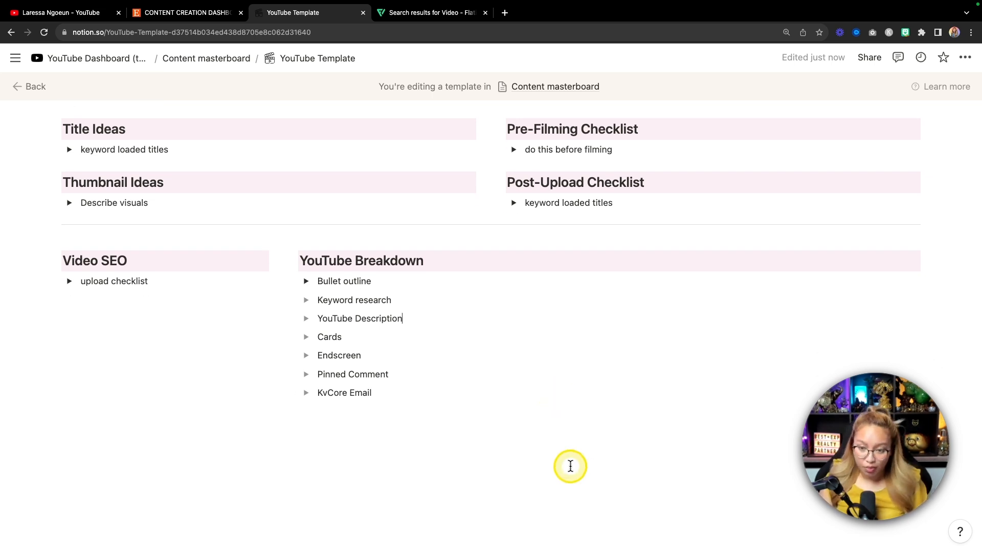
click(571, 466)
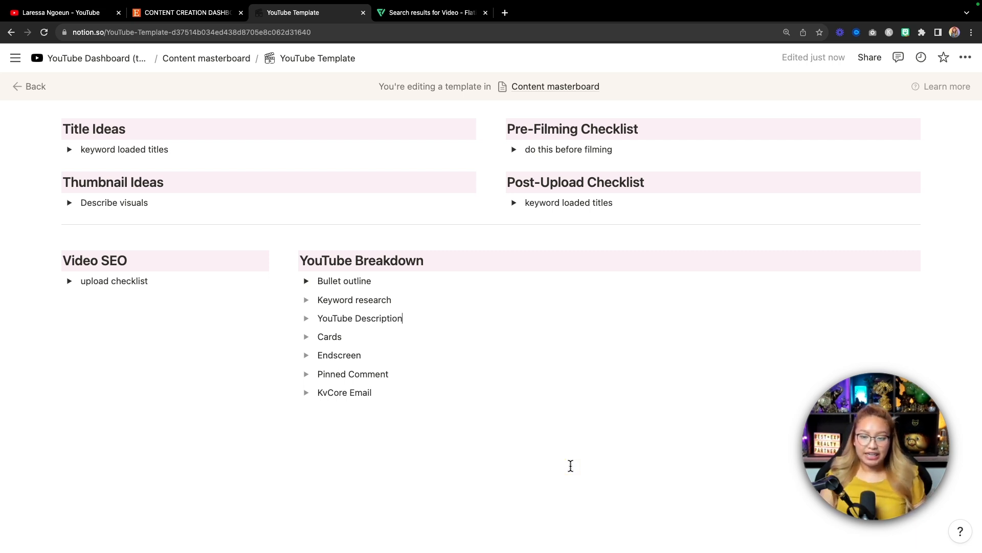
Step: Leave the YouTube Template editor for the dashboard and open the list of templates for Content masterboard
scroll(393, 134, up, 3)
scroll(463, 142, up, 5)
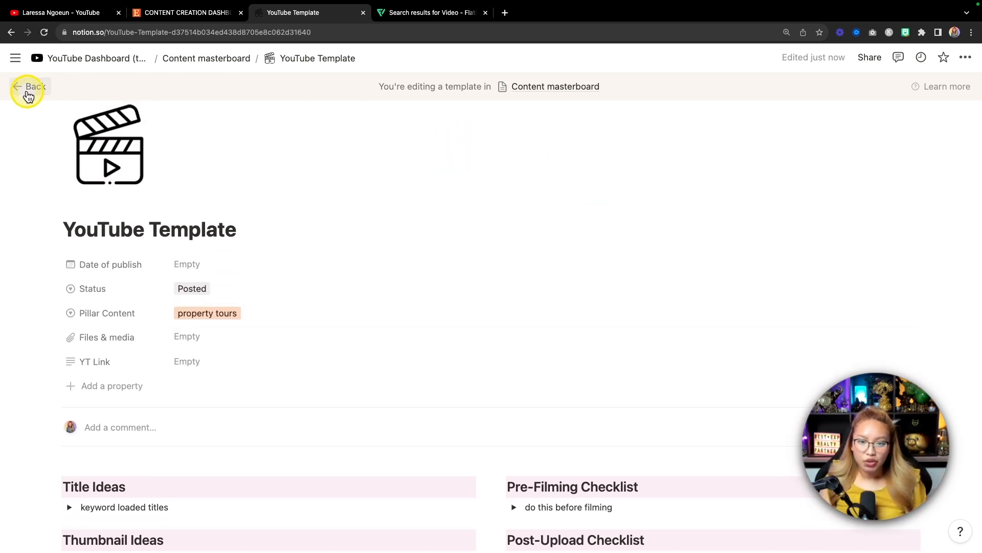
click(34, 91)
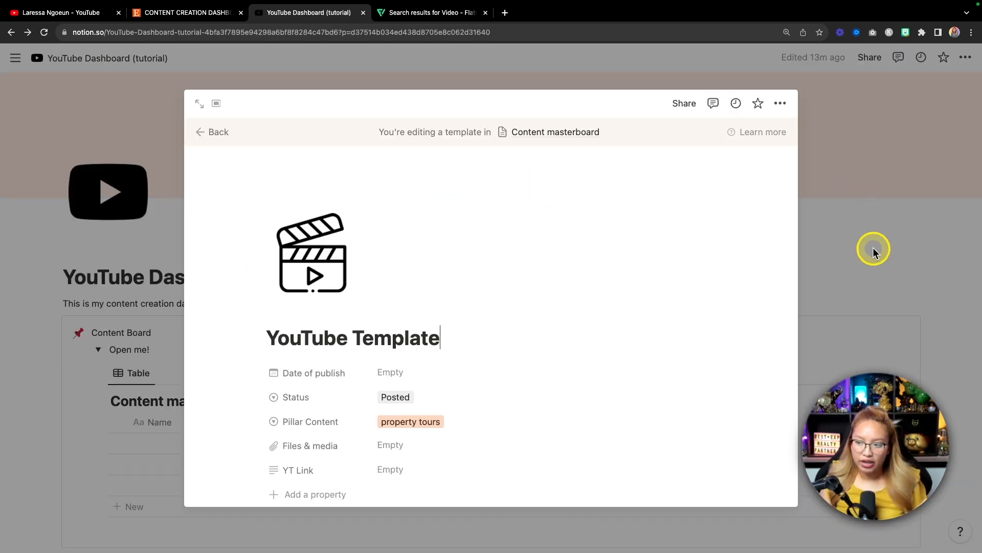
click(873, 247)
scroll(873, 248, down, 3)
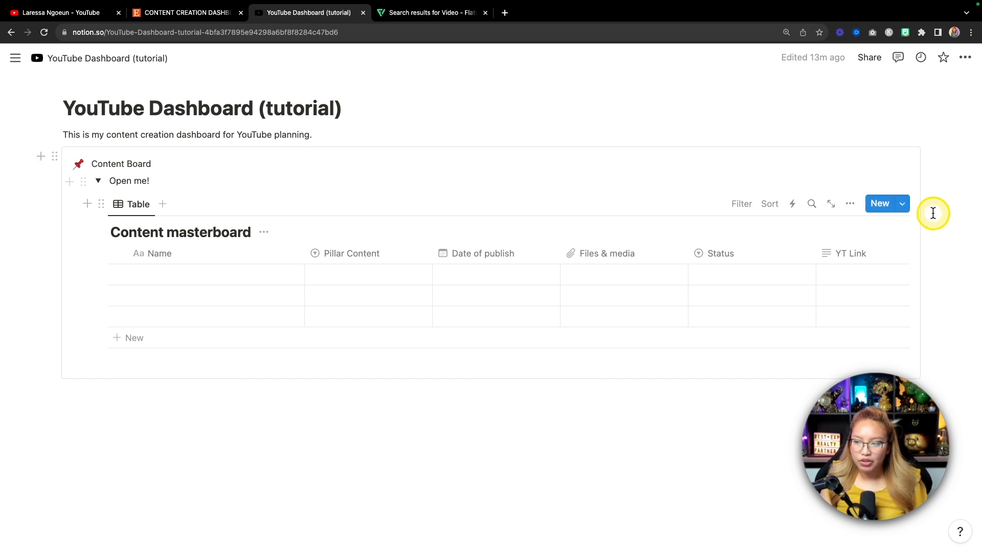
key(fn)
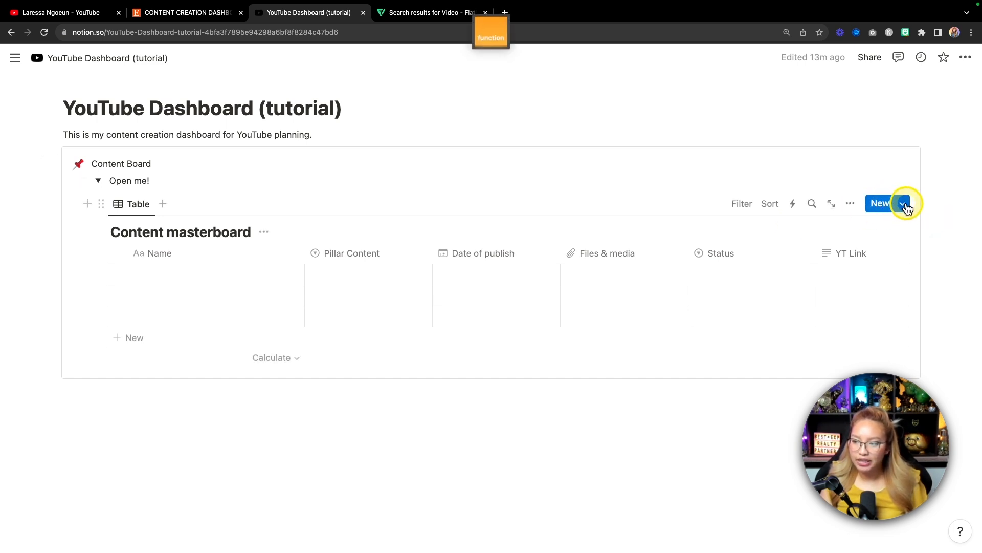
click(903, 206)
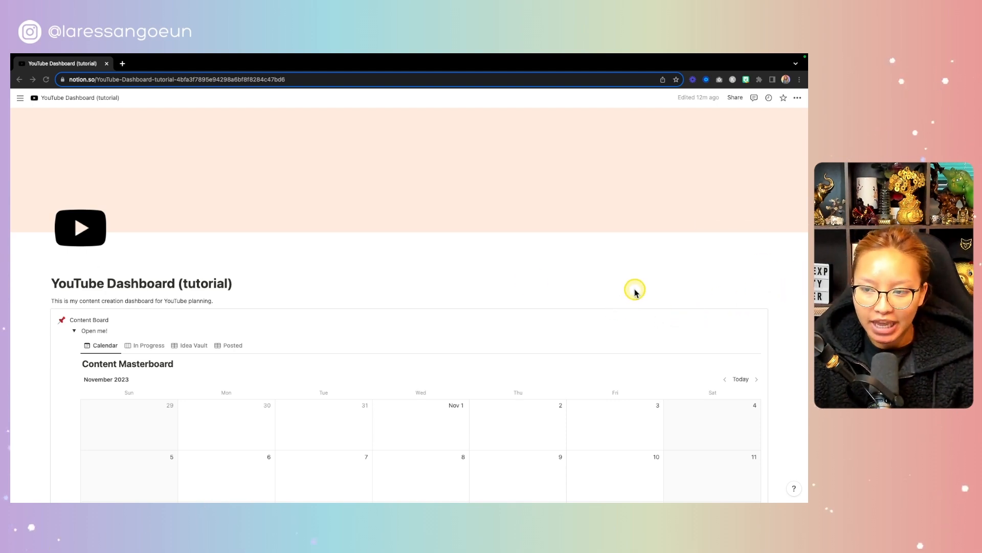
Step: Open the Content Masterboard's YouTube Template for editing as a full page
scroll(637, 307, down, 2)
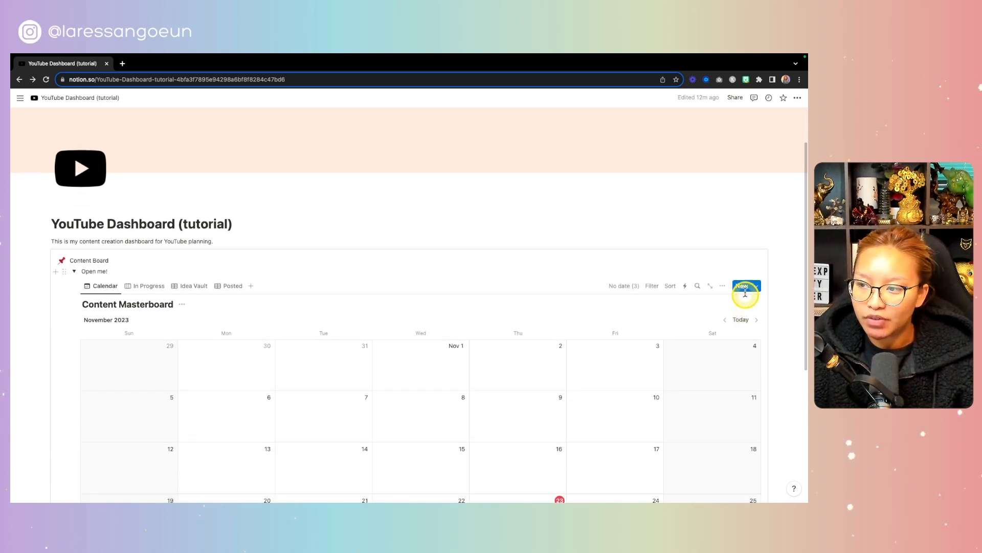
key(ctrl+alt+m)
click(757, 289)
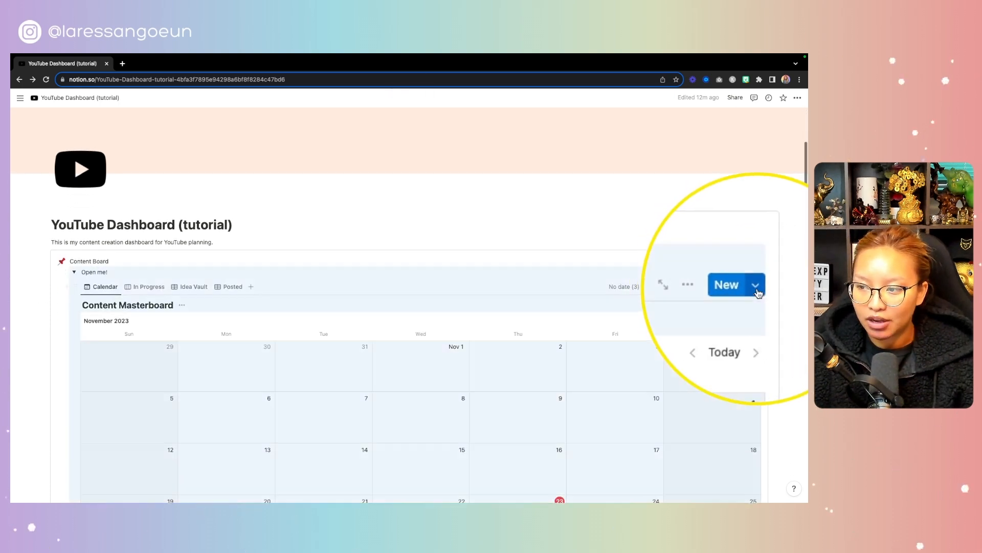
key(fn)
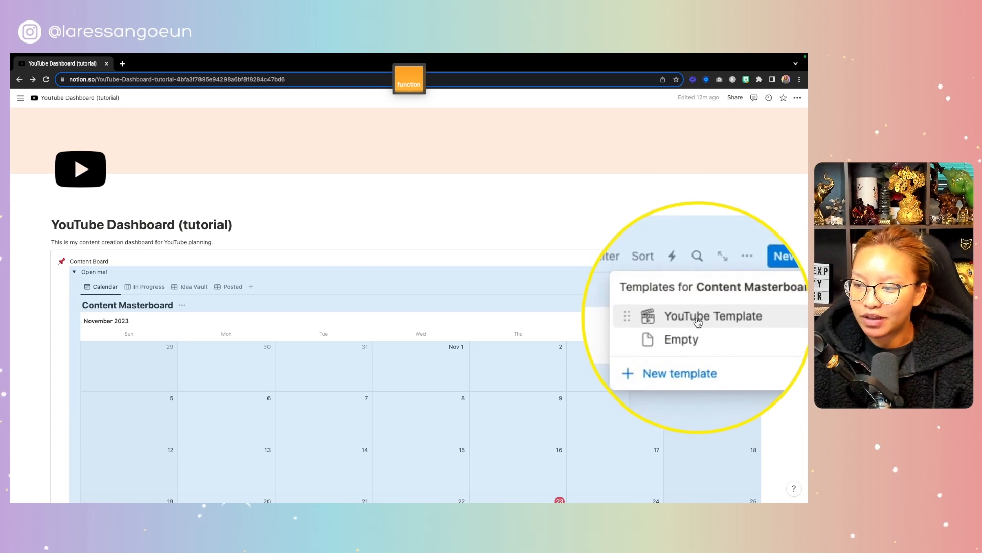
click(794, 320)
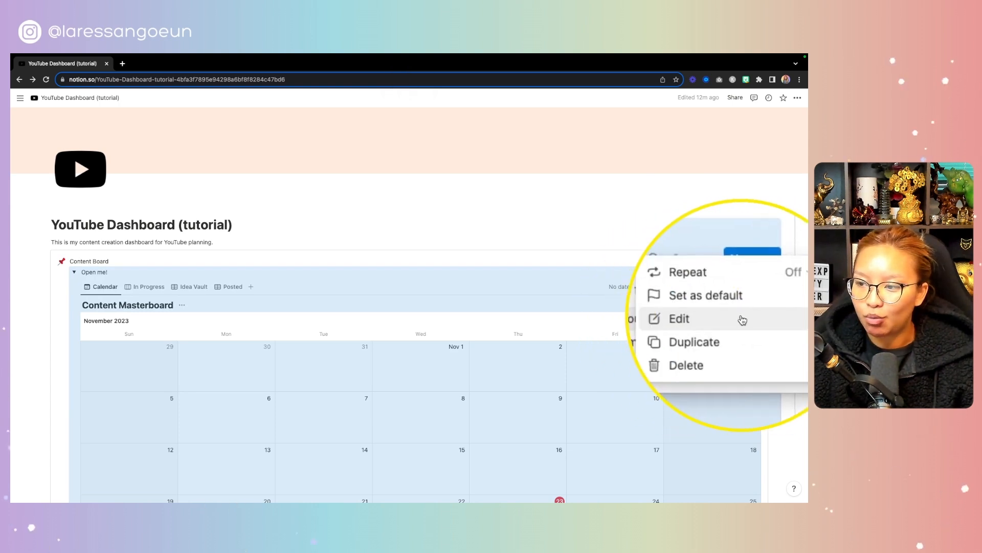
click(733, 316)
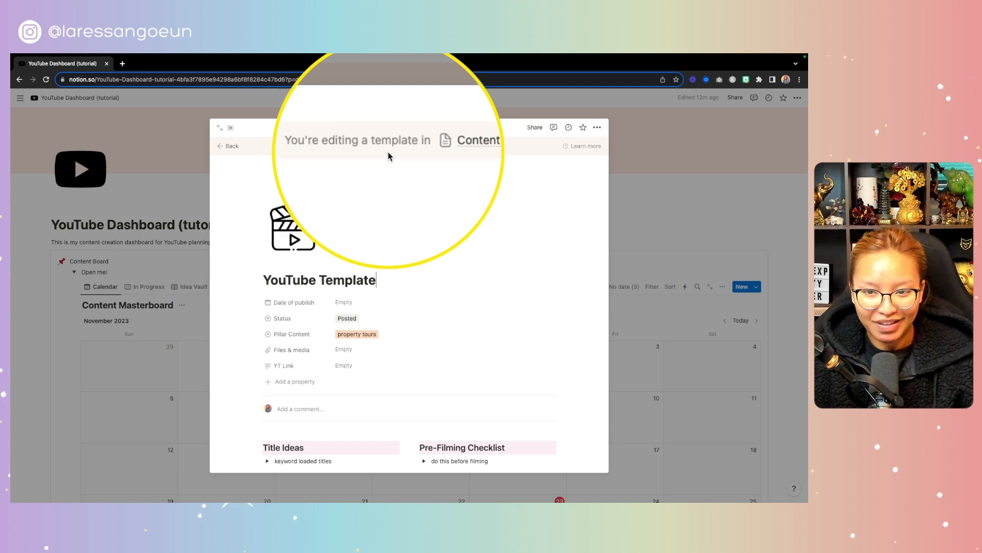
click(221, 133)
Step: Copy the Title Ideas heading with its toggle and paste it into the empty area below the Video SEO and YouTube Breakdown columns
scroll(311, 245, down, 2)
scroll(311, 245, down, 3)
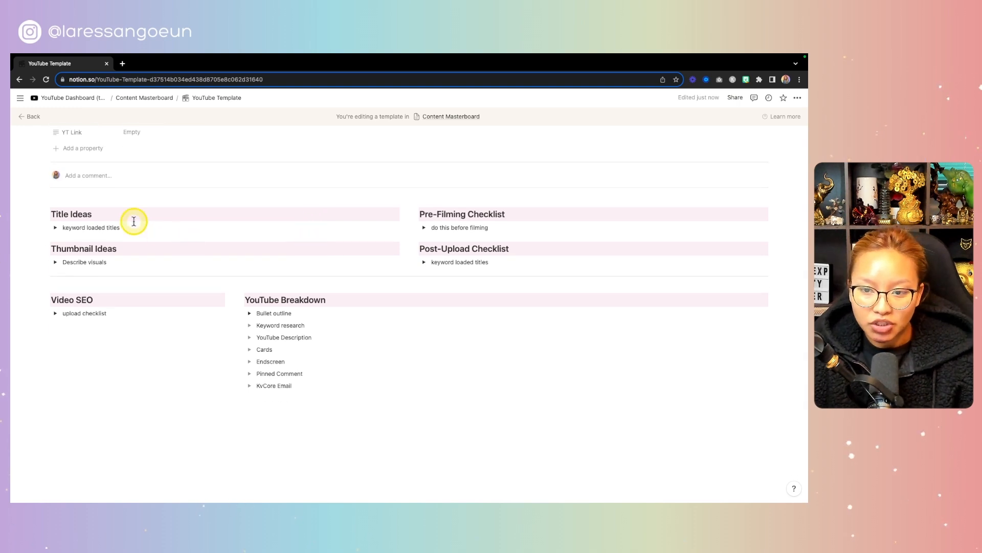
drag(39, 203, 97, 228)
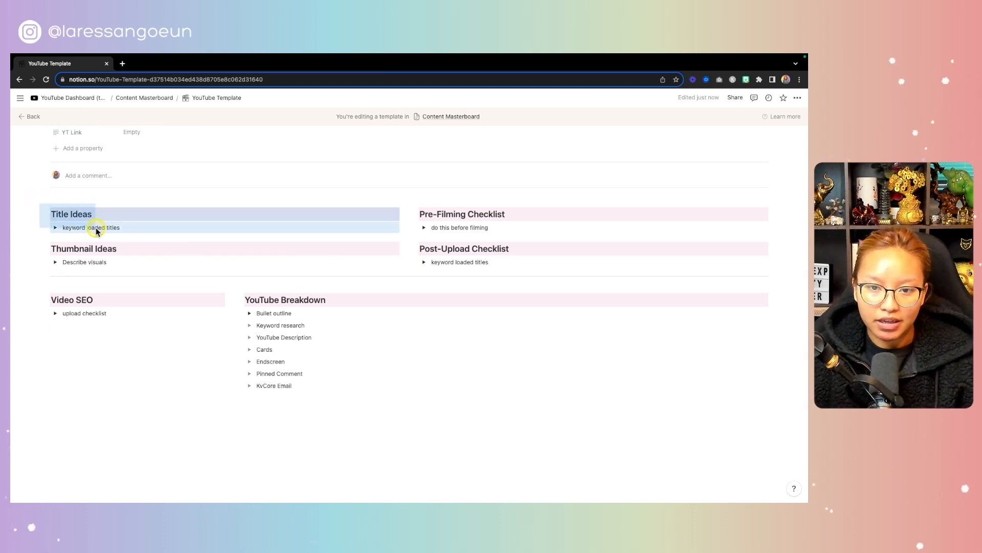
key(super+c)
click(99, 402)
key(super+v)
scroll(106, 399, down, 1)
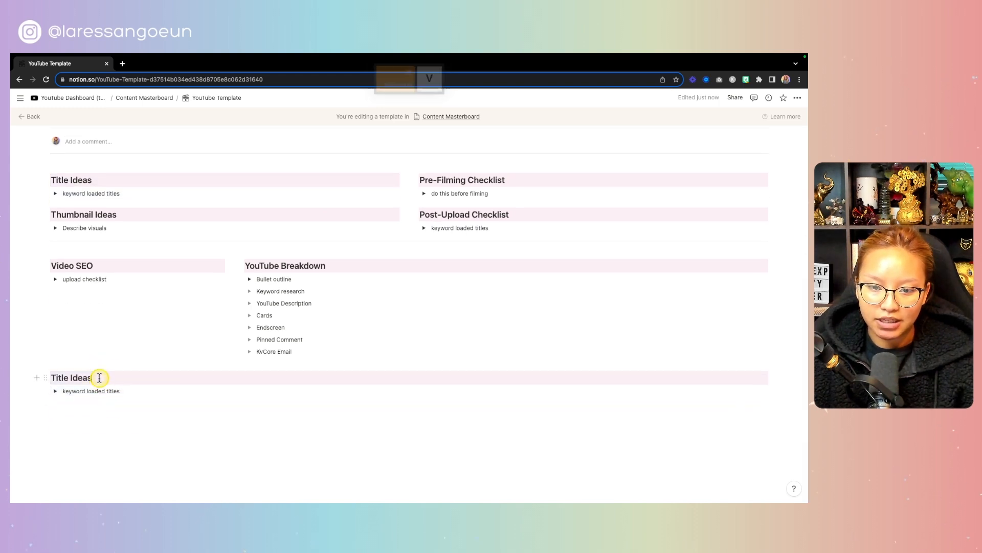
Step: Replace the text of the pasted Title Ideas heading below Video SEO and YouTube Breakdown with "Email Copy"
click(49, 375)
key(super+a)
text(Email Copy)
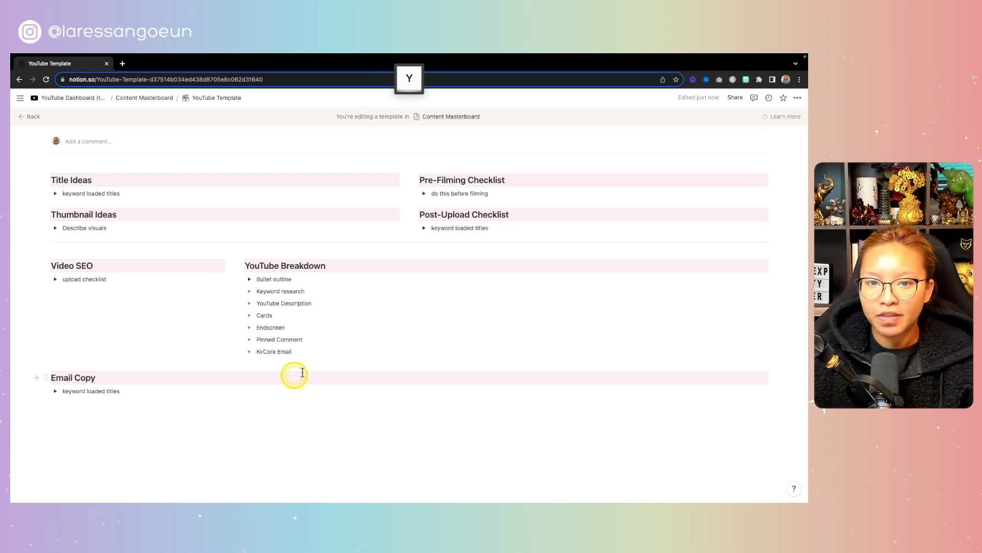
Step: Rename the template's Files & media property to "Thumbnail"
scroll(303, 372, up, 5)
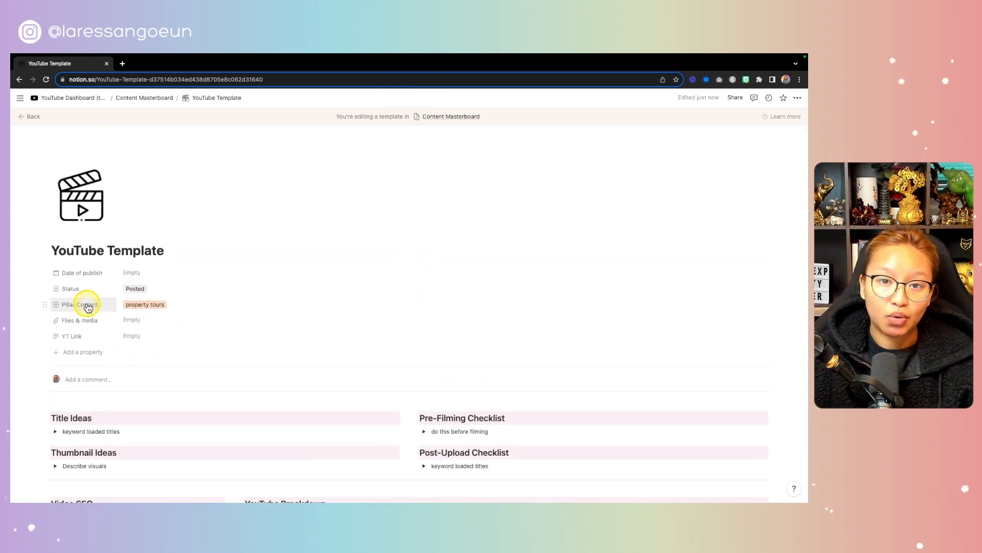
key(fn)
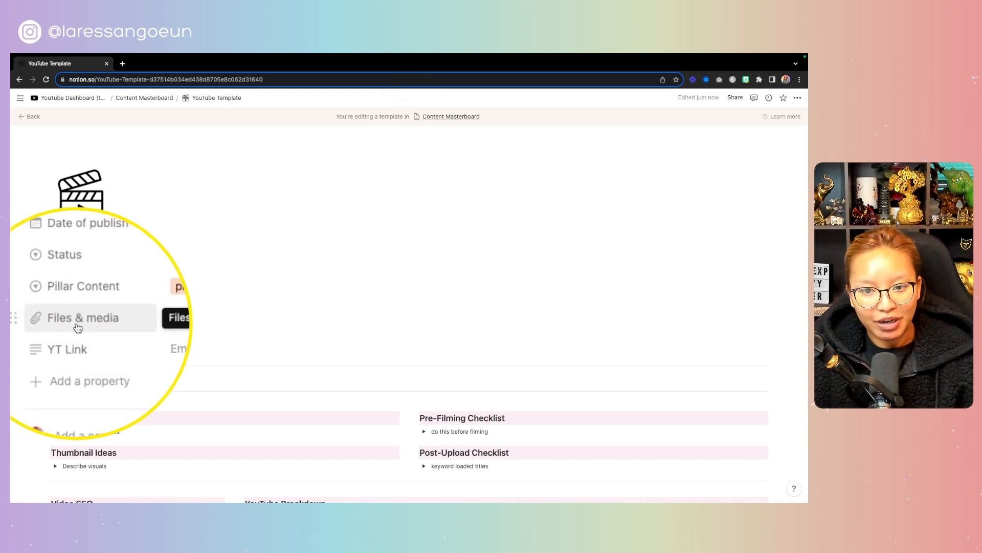
click(78, 328)
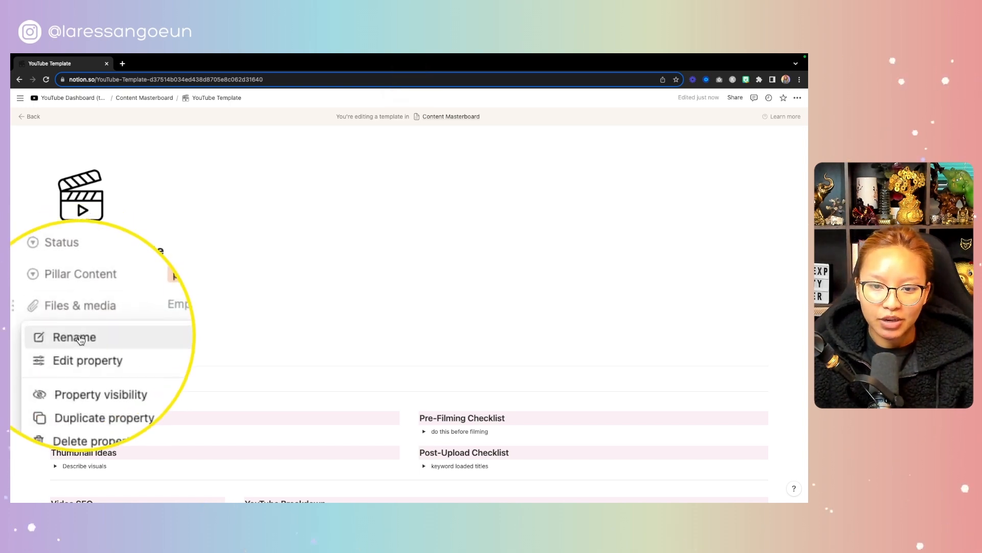
click(83, 339)
text(Thumbnail)
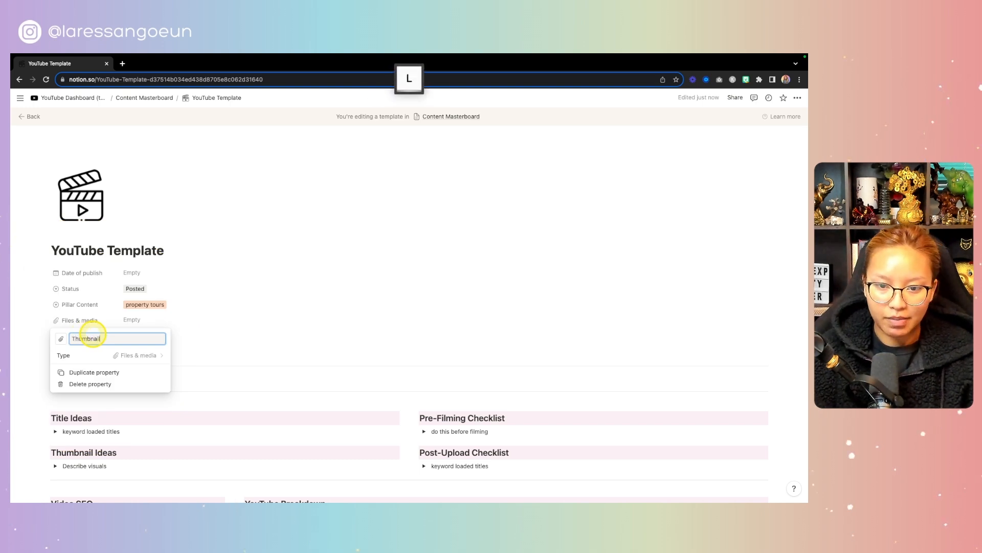
key(Return)
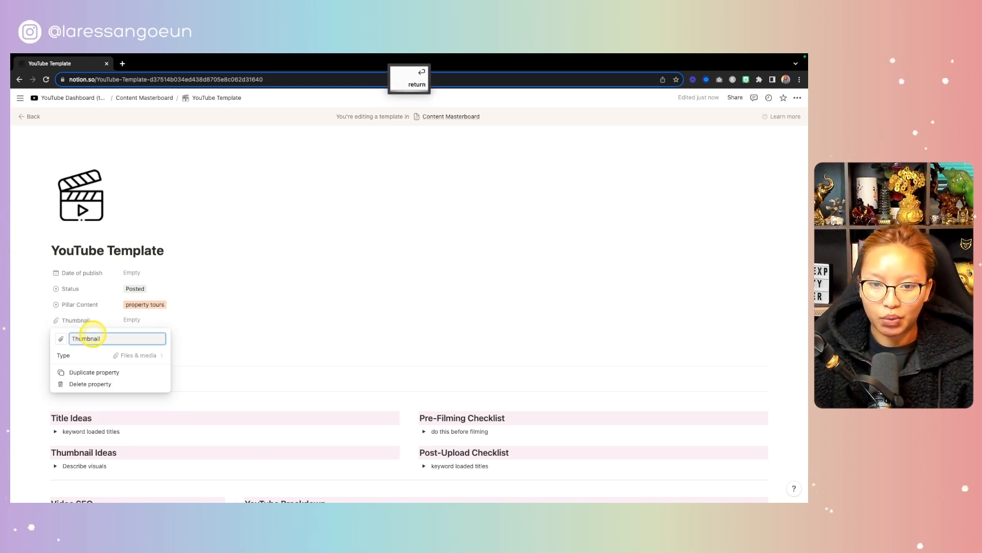
click(198, 264)
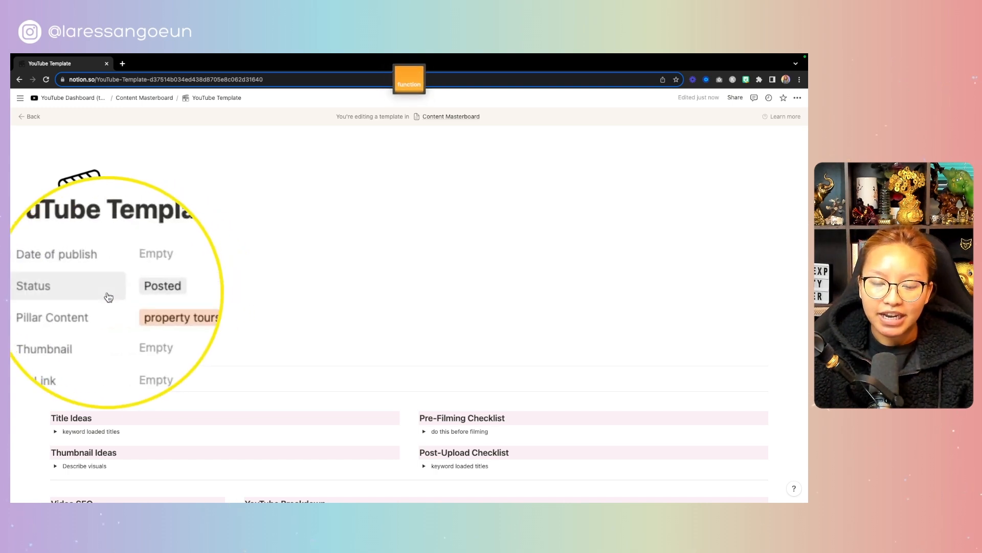
Step: Set the template's Status to Idea Vault and clear the property tours value from Pillar Content
click(141, 294)
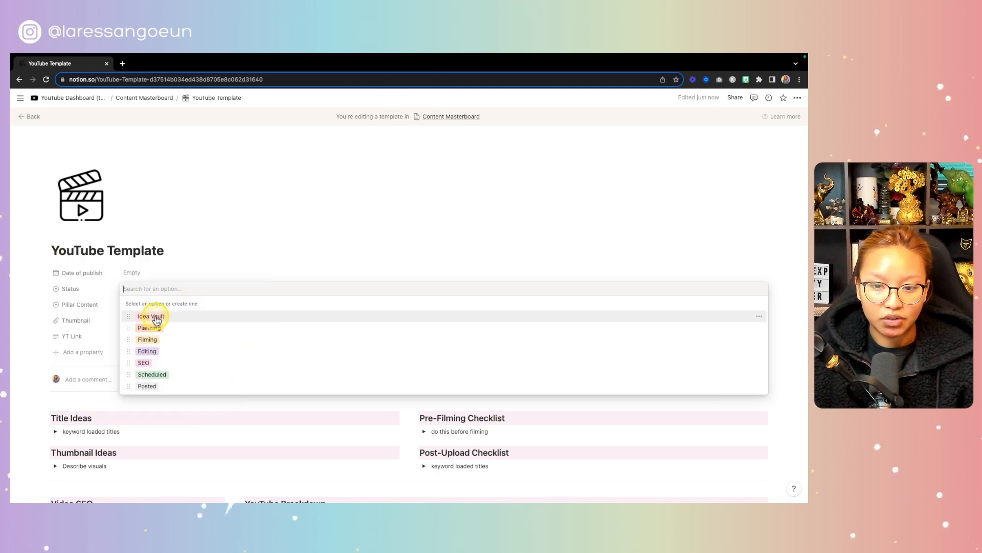
click(153, 317)
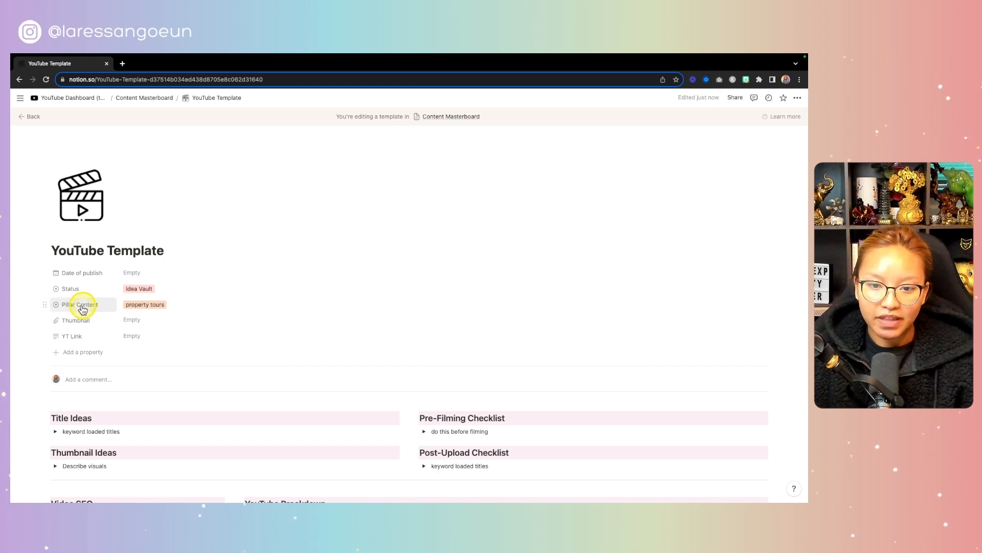
click(160, 305)
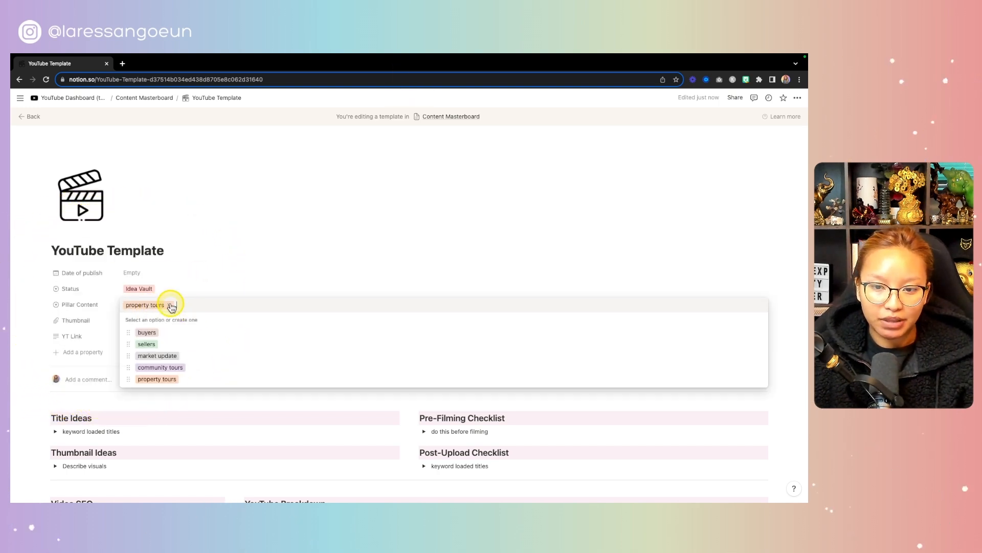
click(171, 306)
click(253, 214)
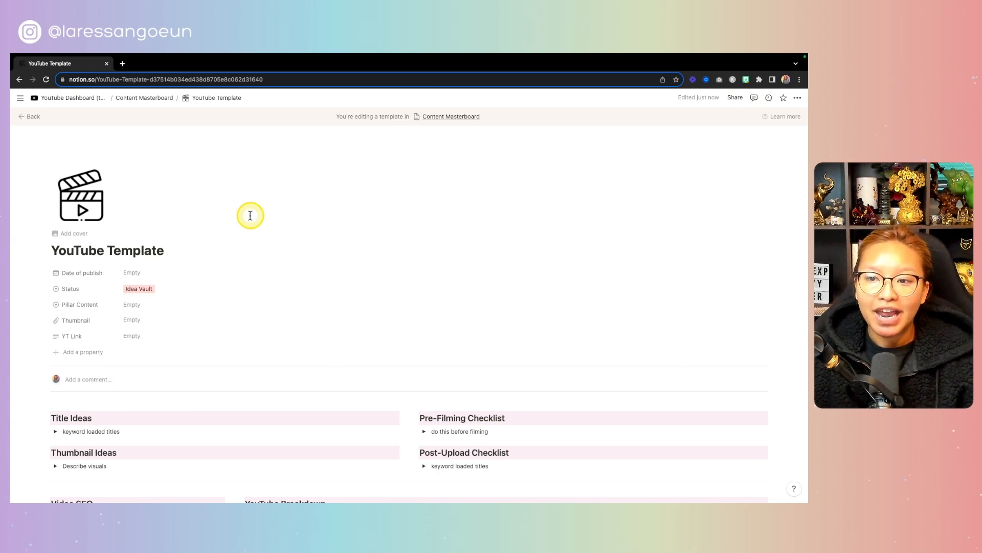
Step: Leave the YouTube Template editor and return to the Content Masterboard calendar on the dashboard
click(32, 118)
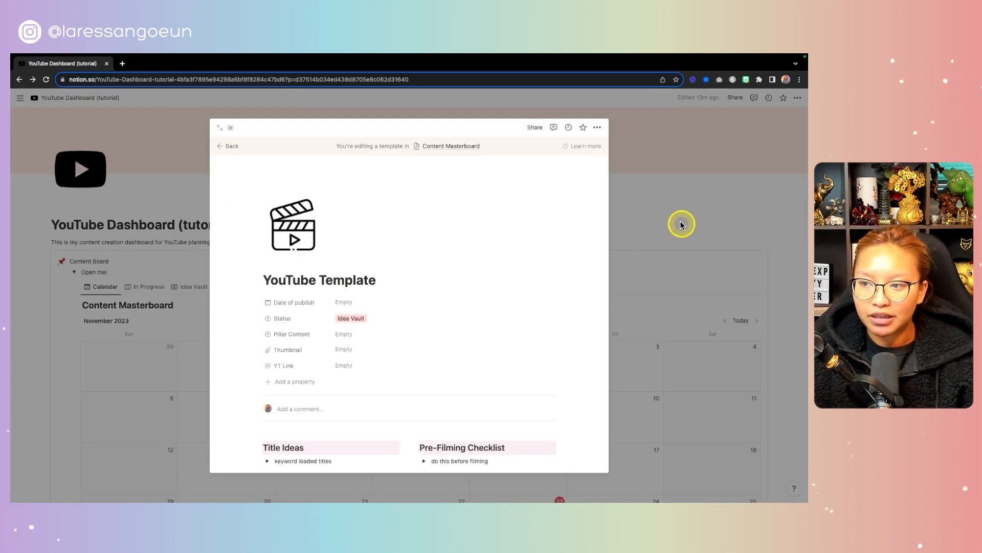
click(681, 224)
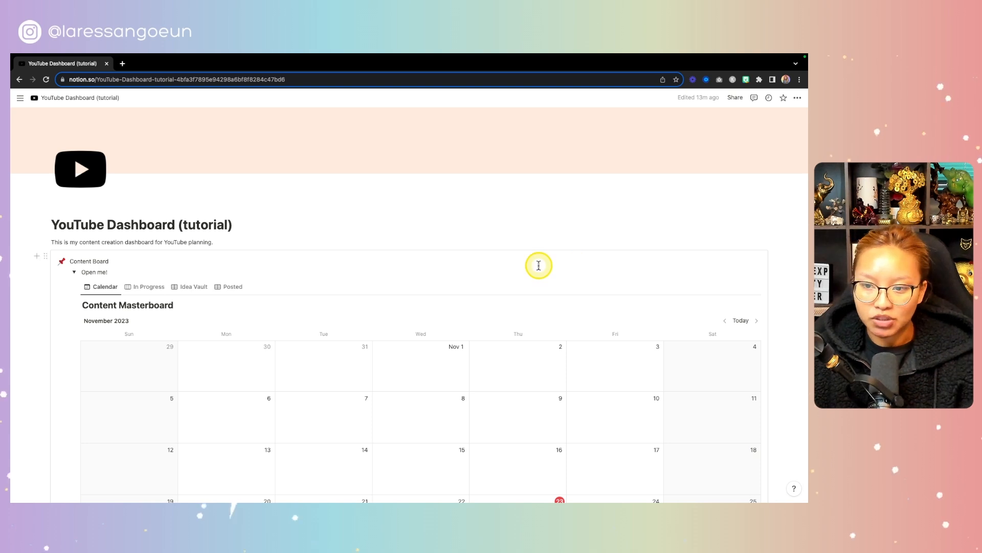
scroll(539, 265, up, 1)
scroll(538, 265, down, 3)
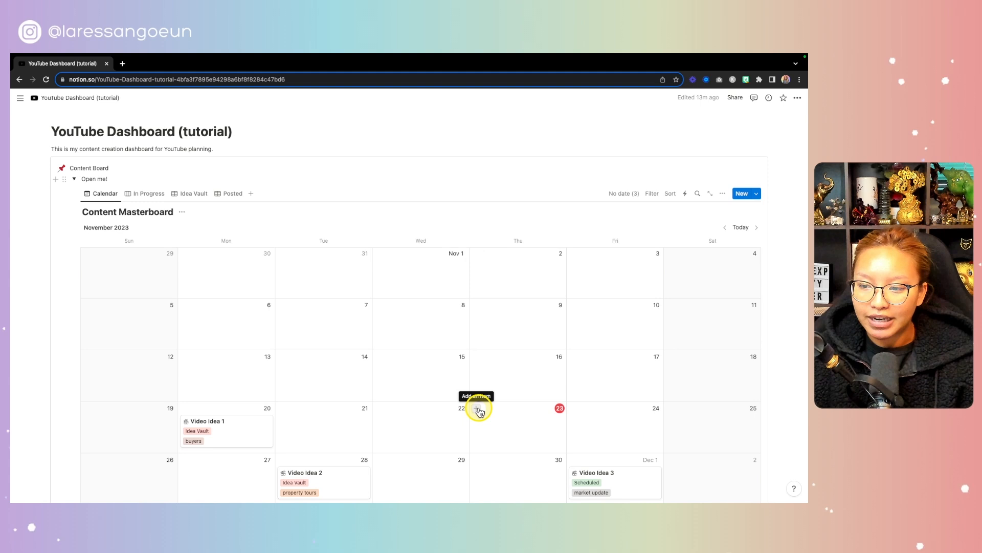
Step: Add a calendar item on November 23, 2023, apply the YouTube Template to it and look through its sections
click(477, 408)
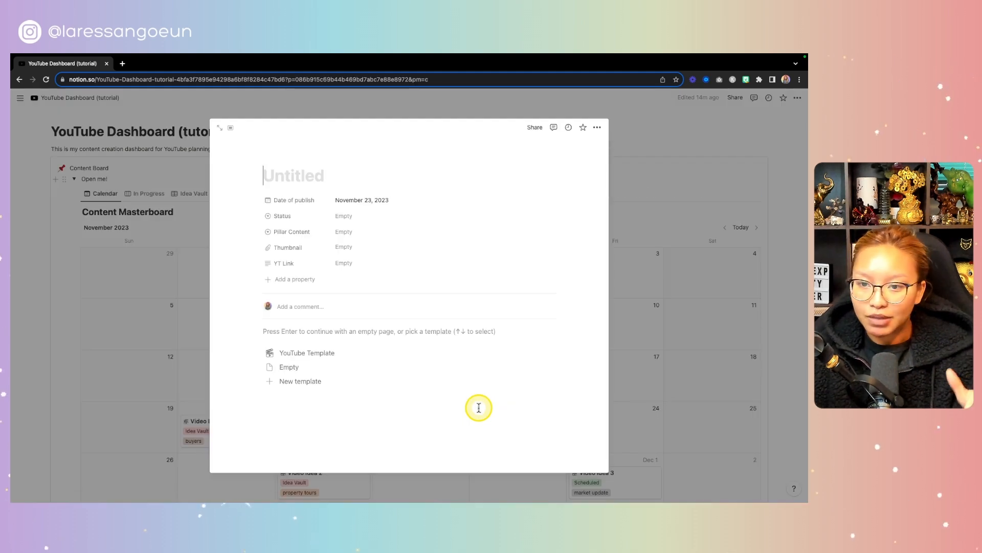
click(323, 352)
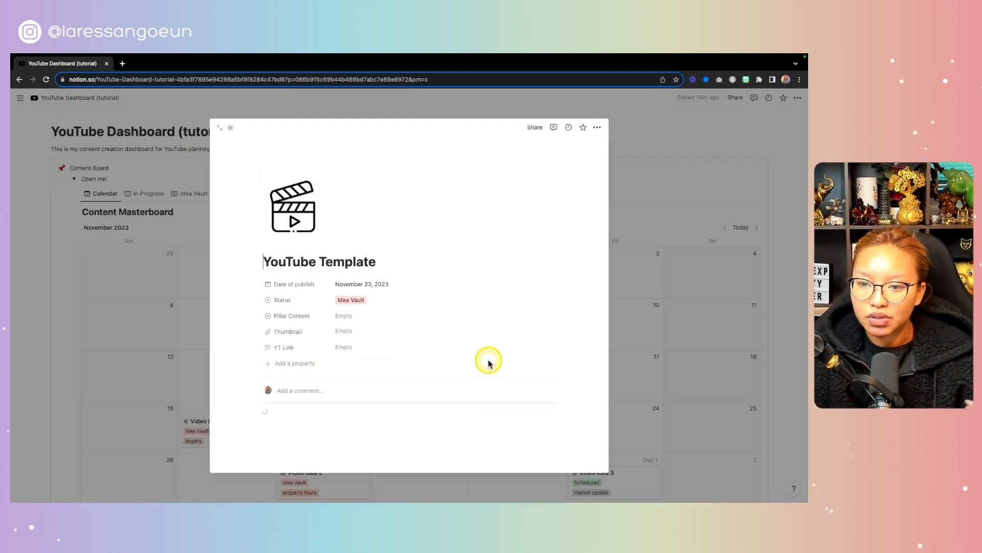
scroll(488, 361, down, 3)
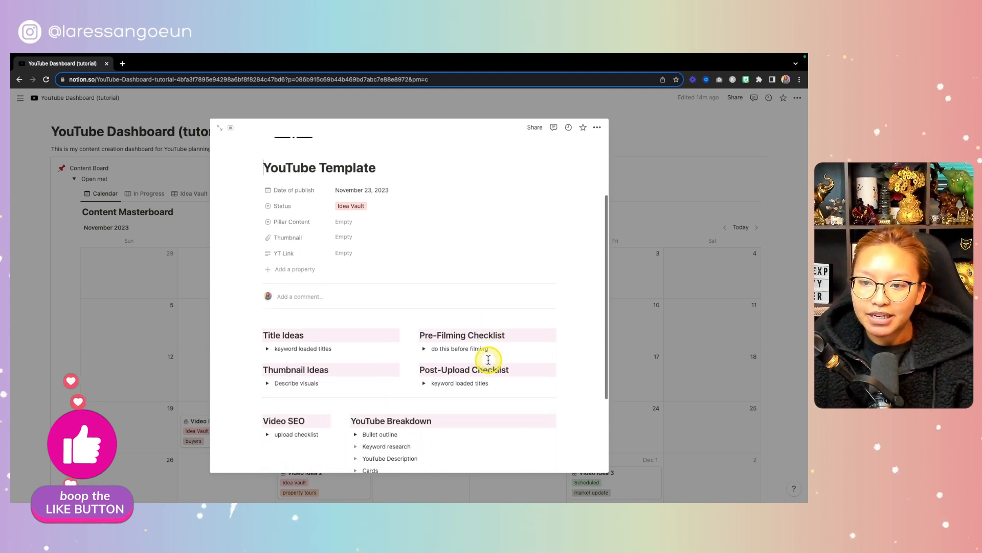
scroll(489, 359, down, 2)
scroll(489, 359, up, 5)
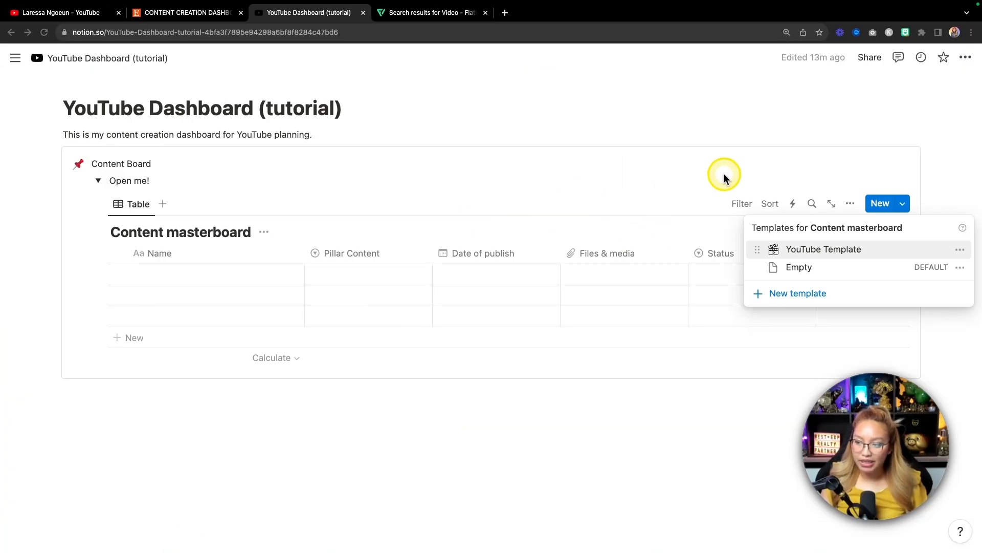
Step: Add a Calendar view to the Content masterboard database and place it before the Table view
click(951, 150)
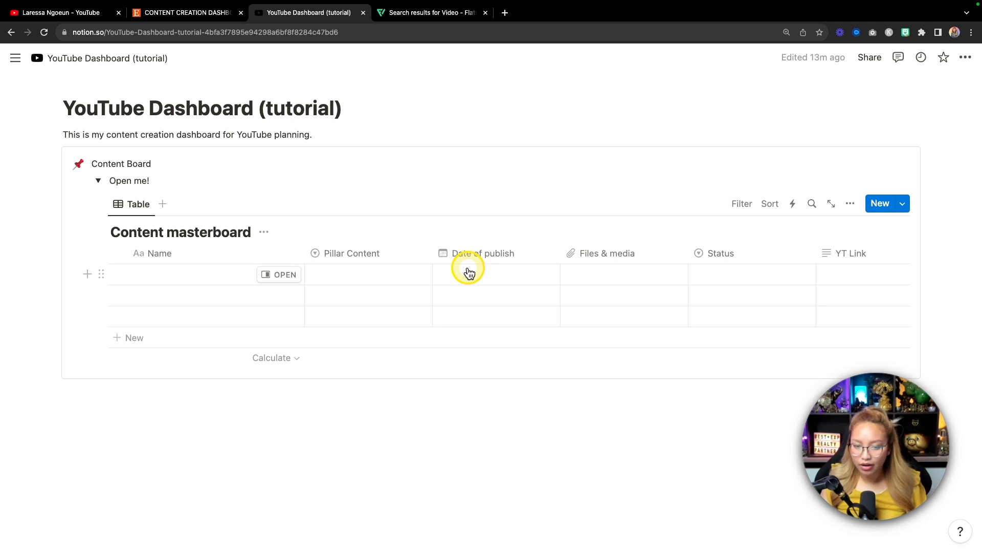
click(160, 204)
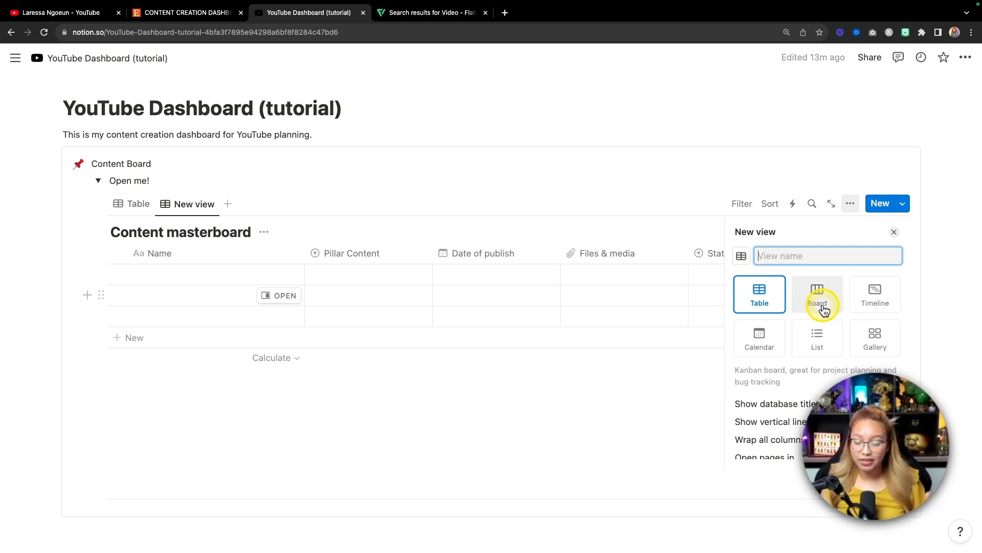
click(762, 340)
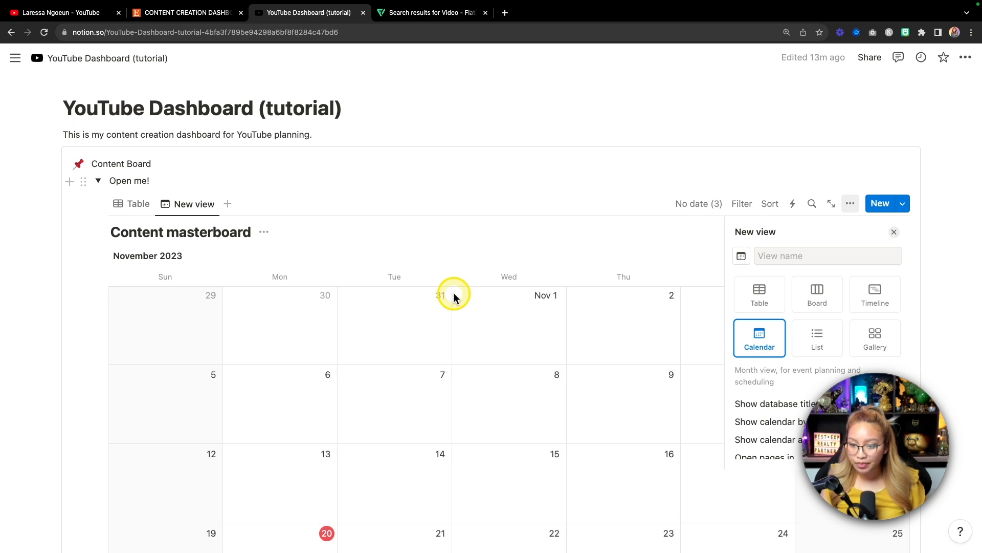
drag(192, 211, 135, 211)
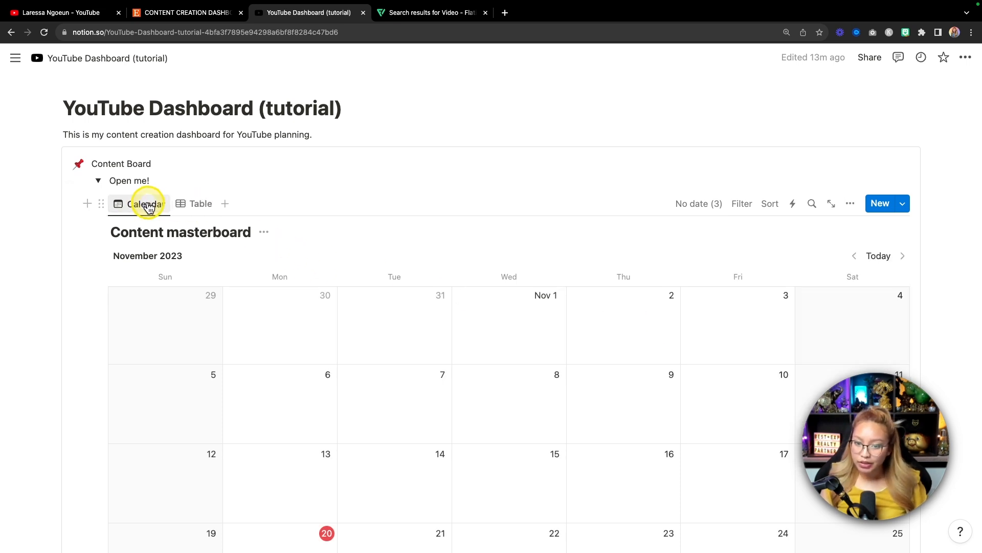
Step: Add a Board view to the Content masterboard database and place it between the Calendar and Table views
click(228, 206)
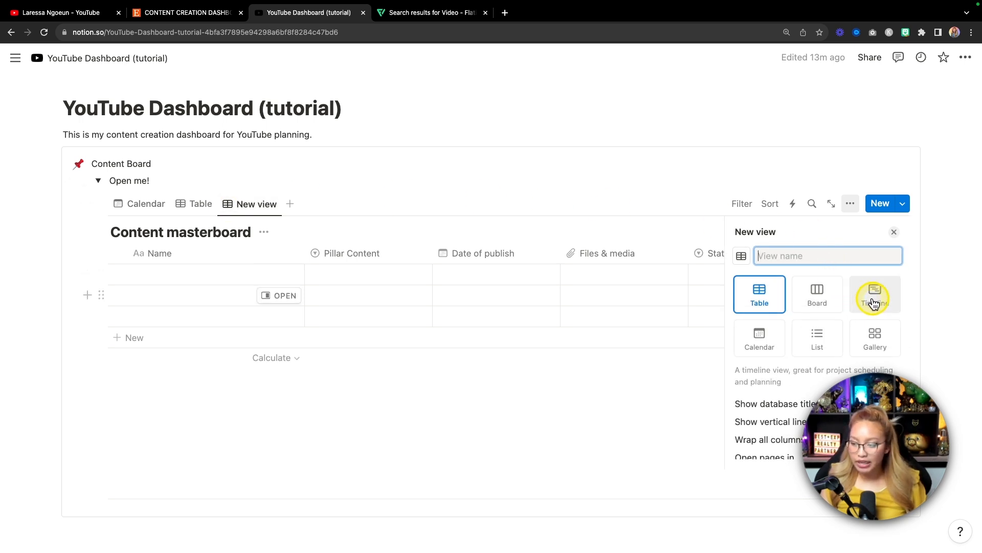
click(817, 296)
drag(241, 202, 197, 203)
Step: Display the Table view, switch to the Calendar view and look over the November 2023 month grid
click(254, 211)
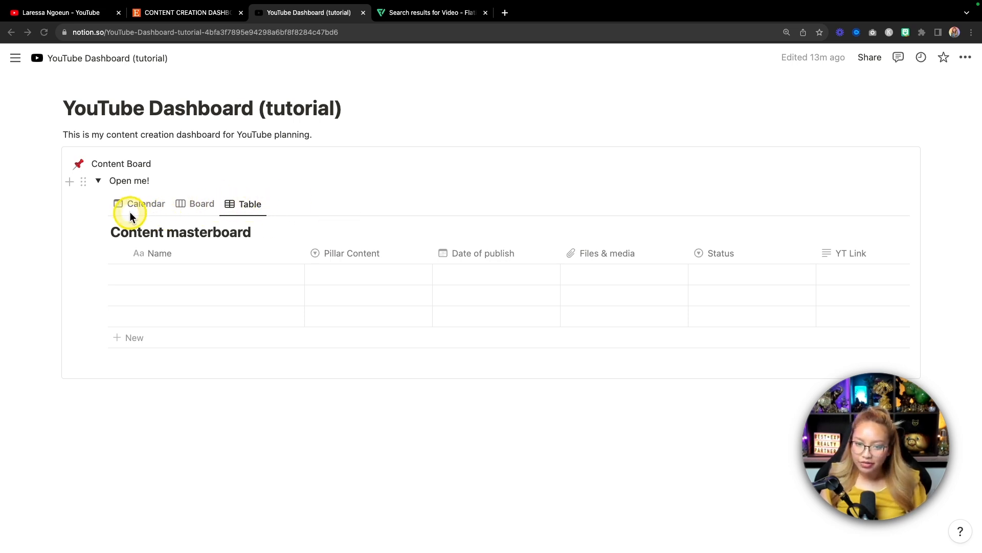
click(147, 207)
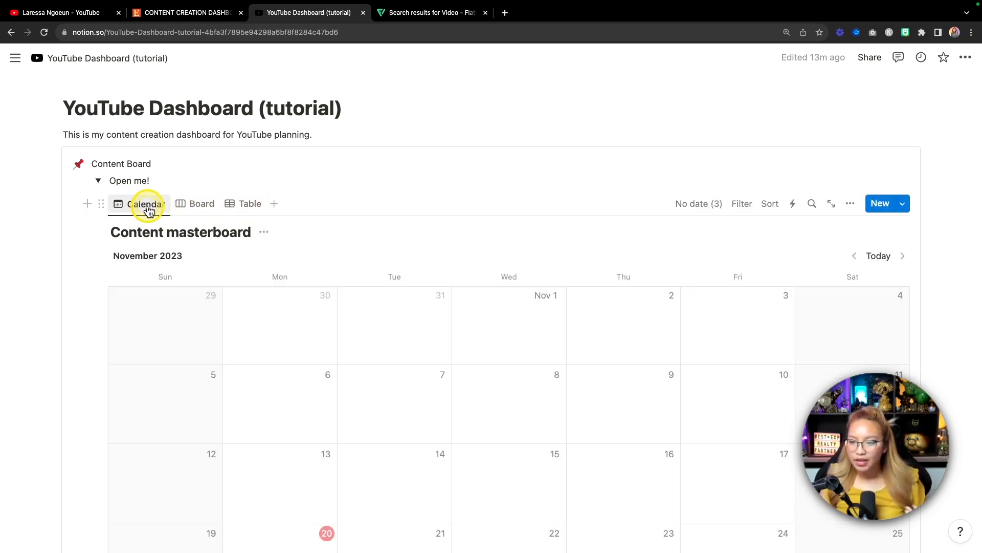
scroll(508, 290, down, 4)
scroll(508, 290, down, 1)
scroll(508, 290, up, 3)
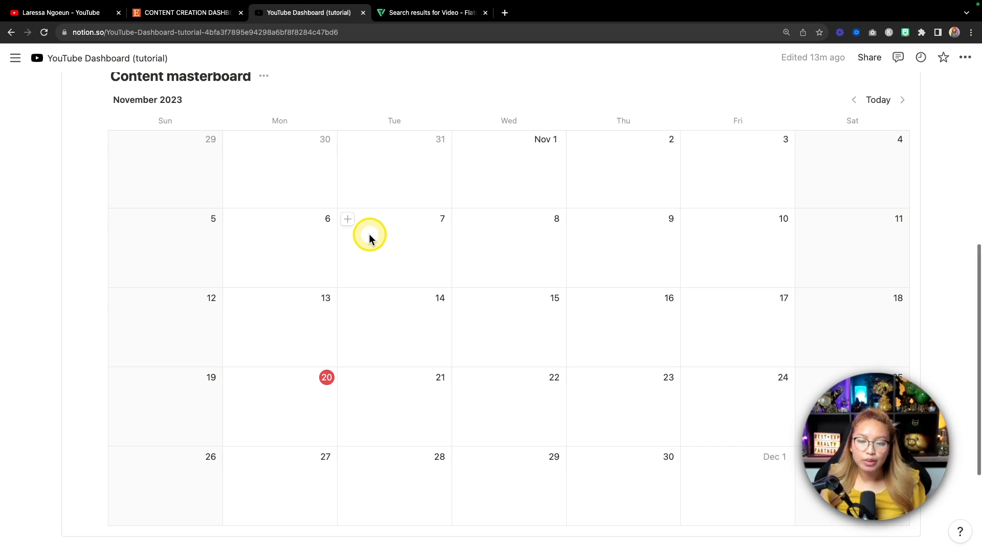
scroll(370, 235, up, 2)
scroll(369, 233, down, 1)
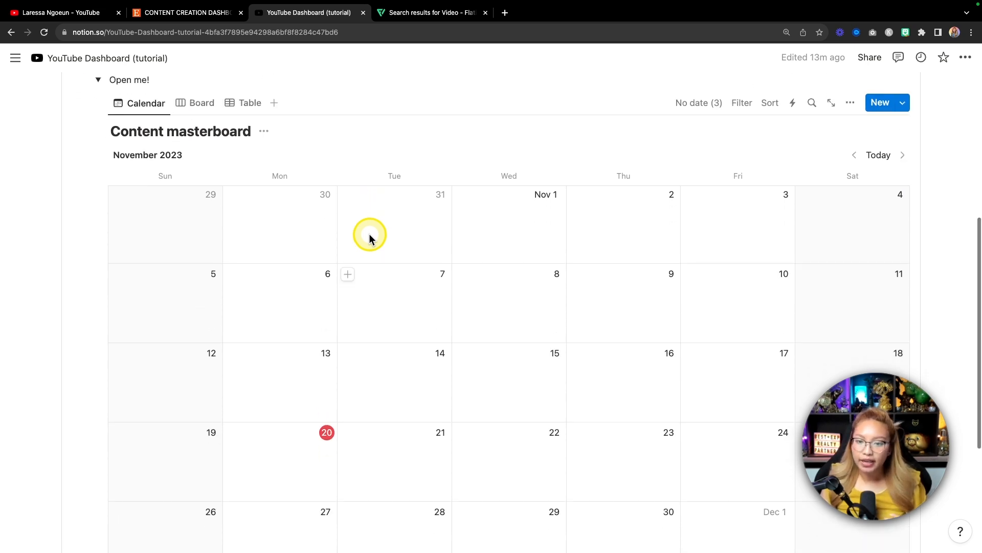
Step: Display the Board view of the Content masterboard and group it by the Status property
click(195, 103)
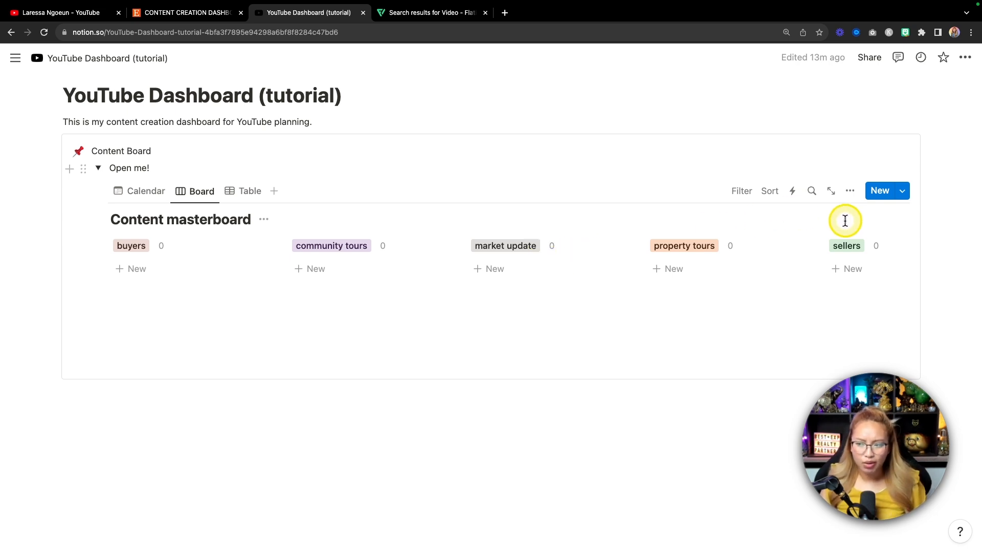
key(fn)
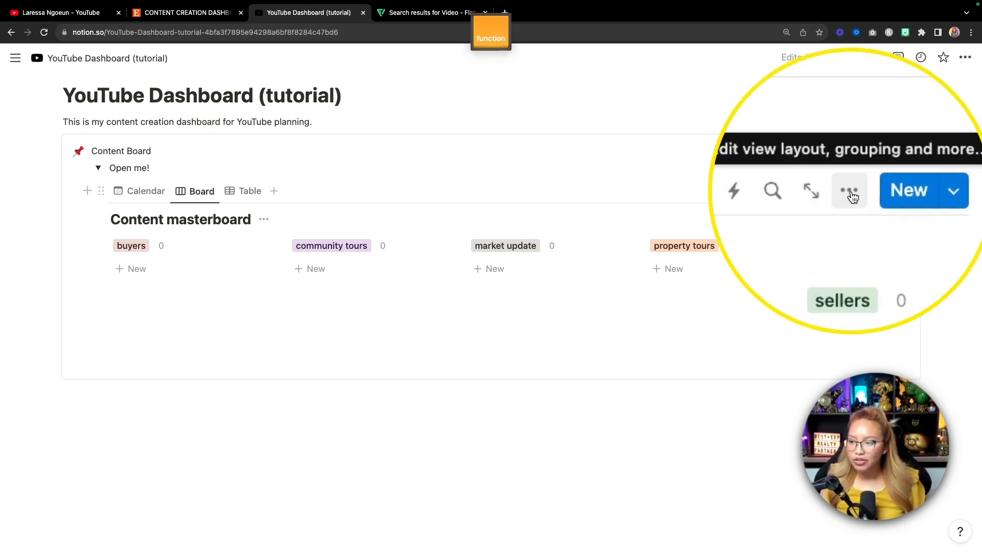
click(851, 192)
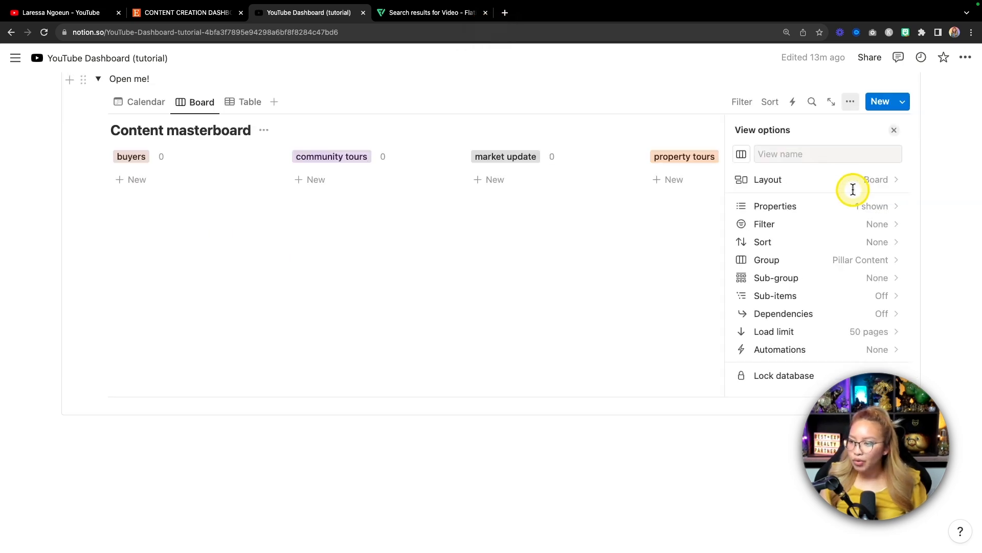
key(fn)
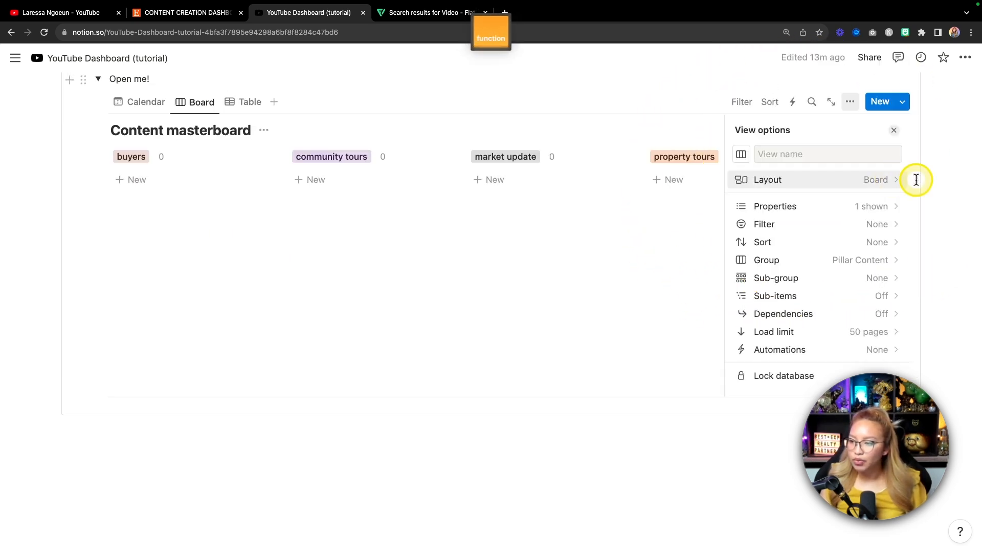
click(896, 183)
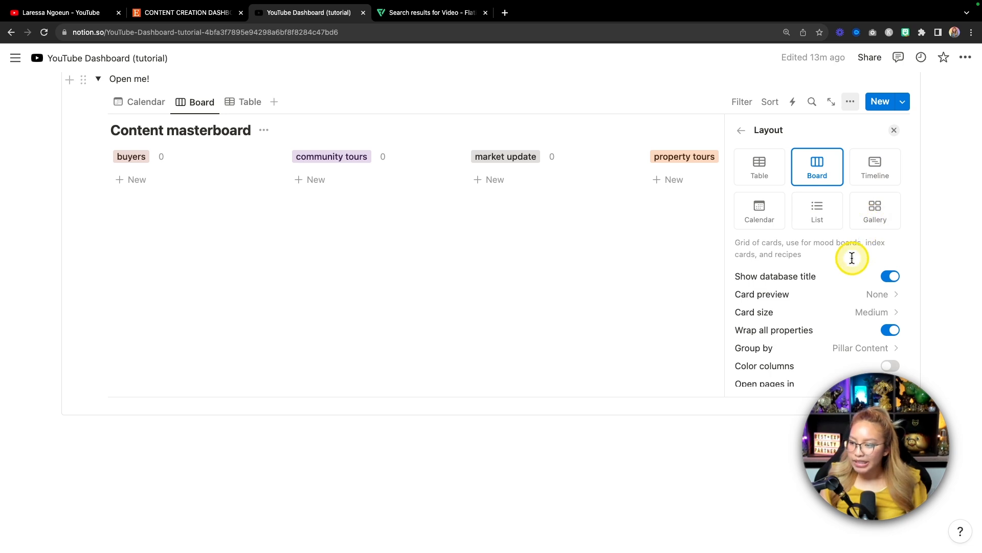
key(fn)
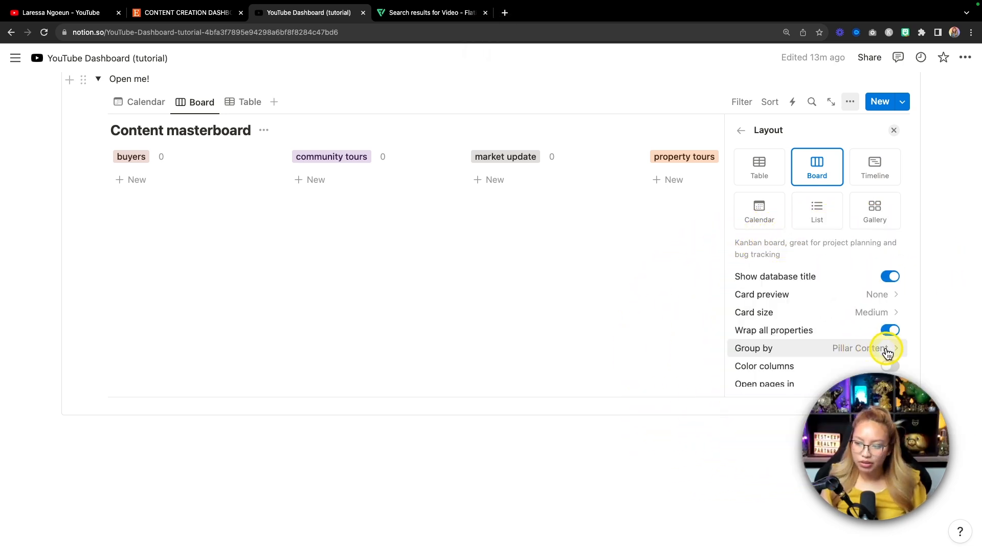
click(888, 352)
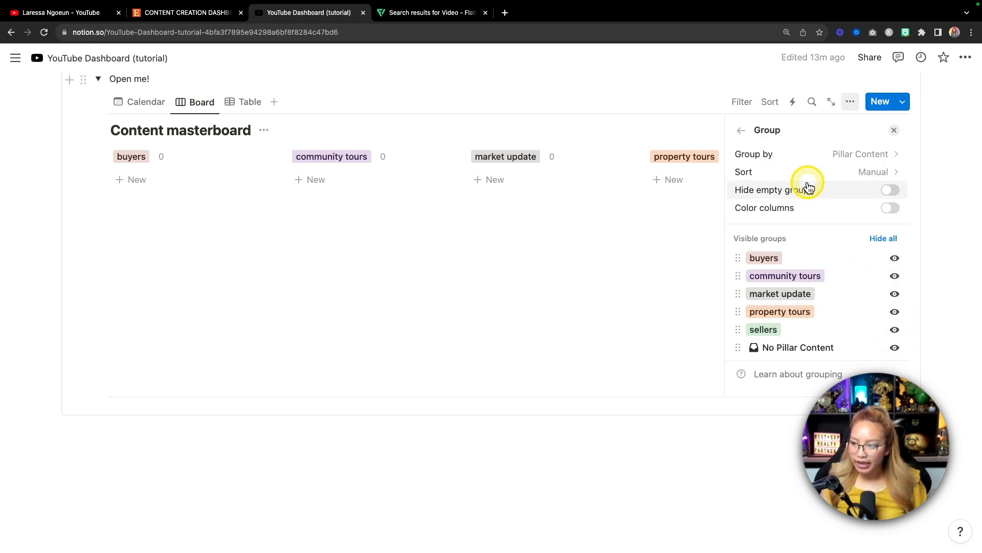
click(822, 159)
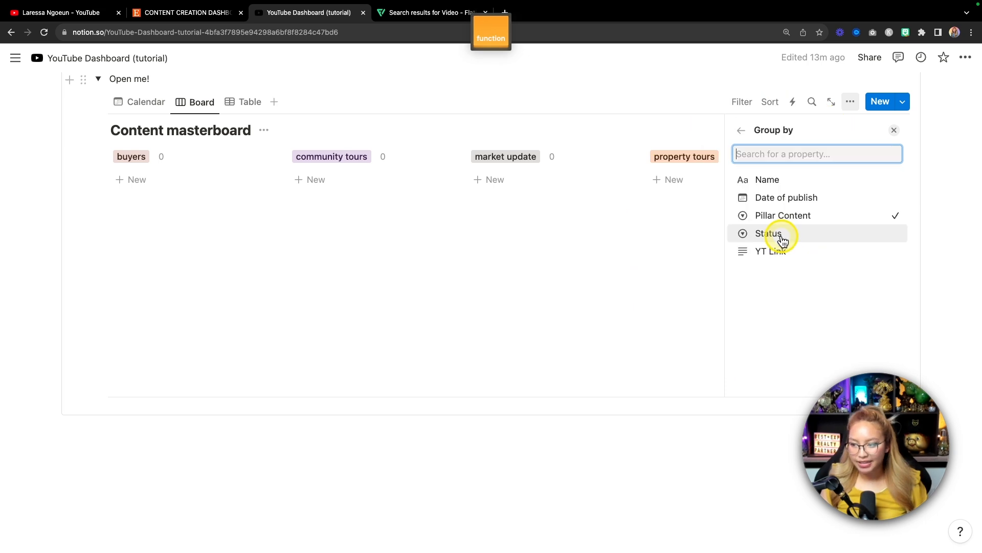
click(739, 234)
Step: Hide the Idea Vault and Posted groups and order the visible board groups as Planning, Filming, Editing, SEO, Scheduled
scroll(866, 258, down, 2)
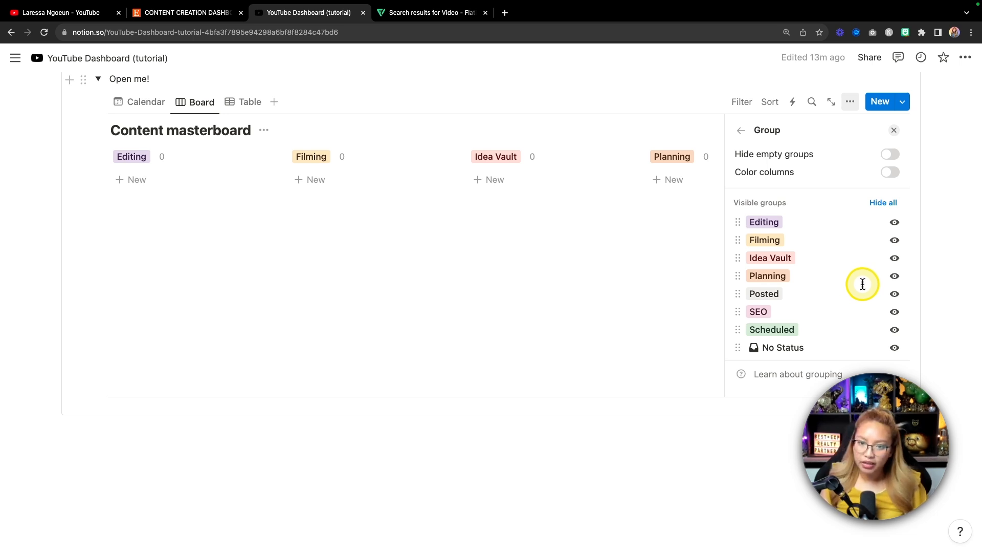
click(896, 259)
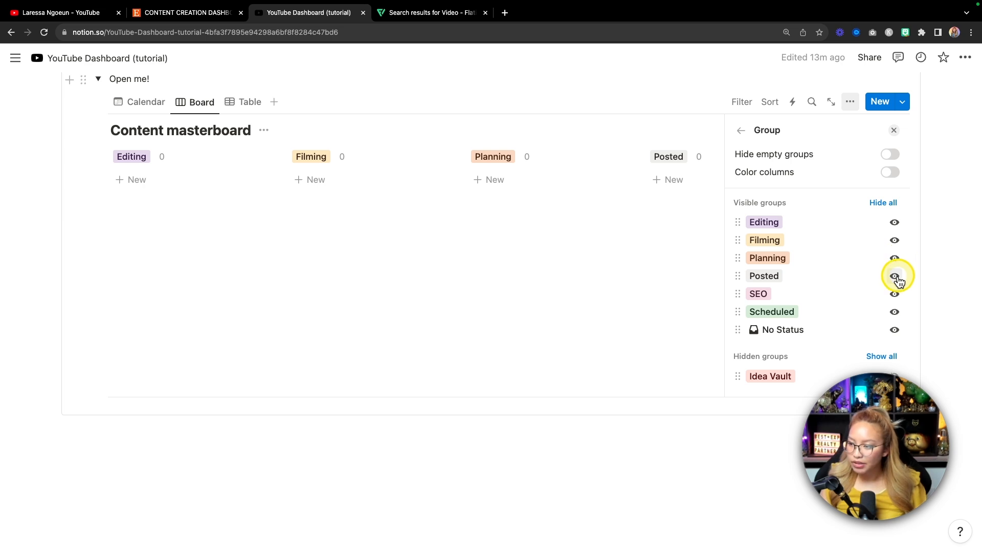
click(896, 276)
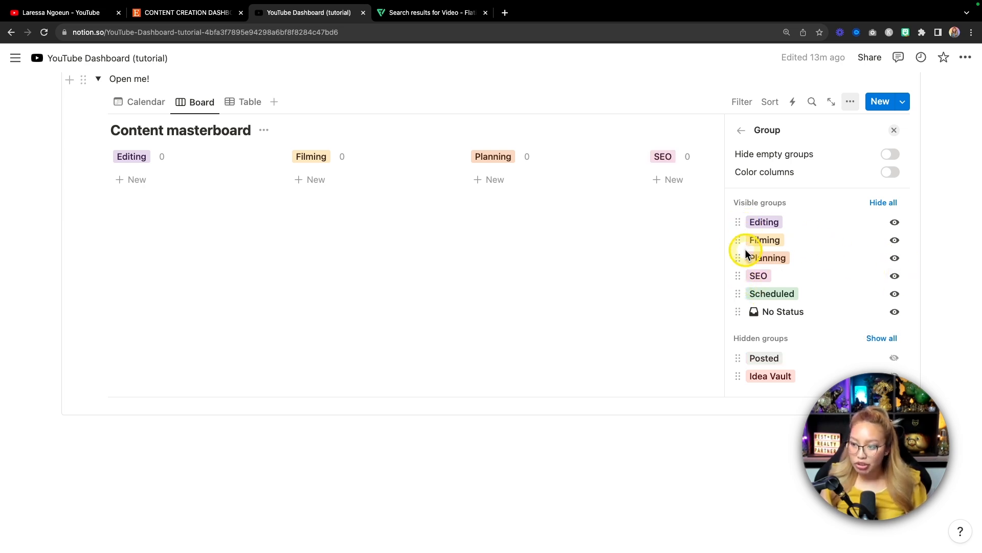
mouse_move(738, 258)
mouse_down()
mouse_move(742, 219)
mouse_move(740, 240)
mouse_up()
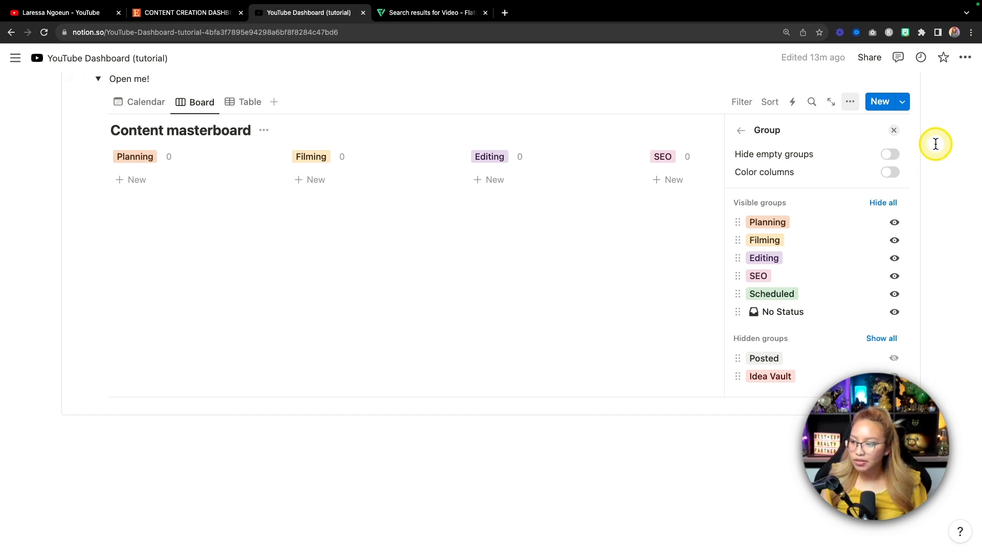
click(745, 132)
scroll(840, 189, down, 2)
scroll(842, 189, up, 2)
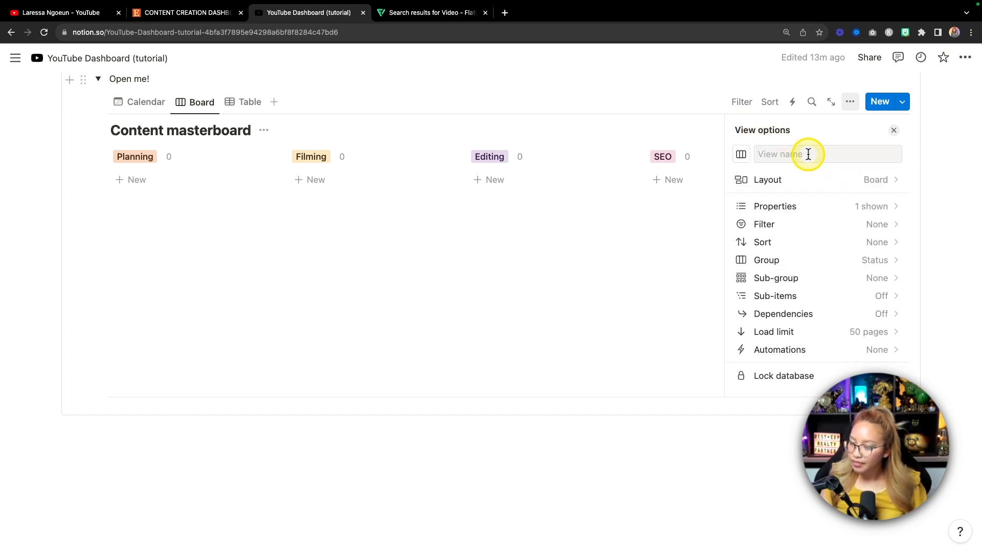
Step: Set the Board view's card preview to Files & media and close the view options
click(788, 183)
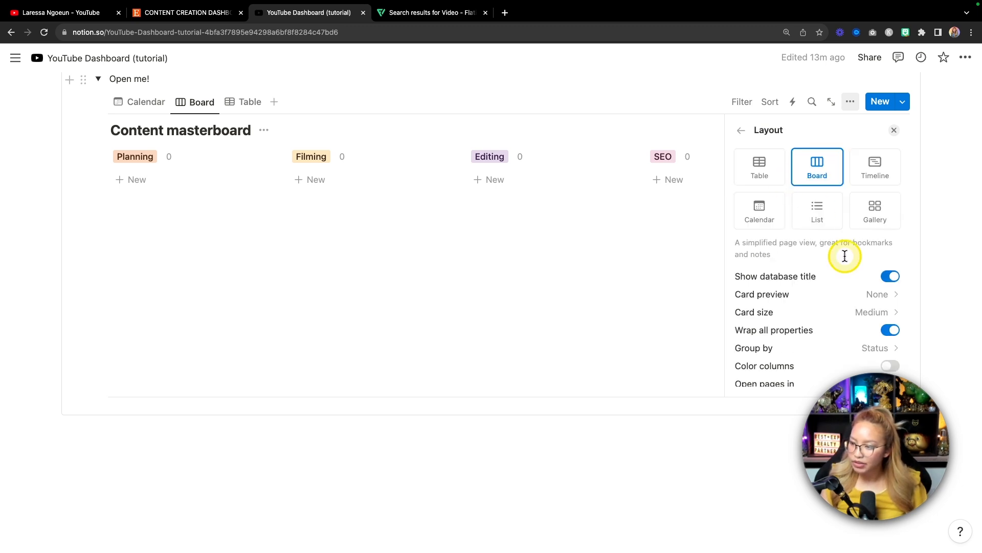
scroll(844, 259, down, 1)
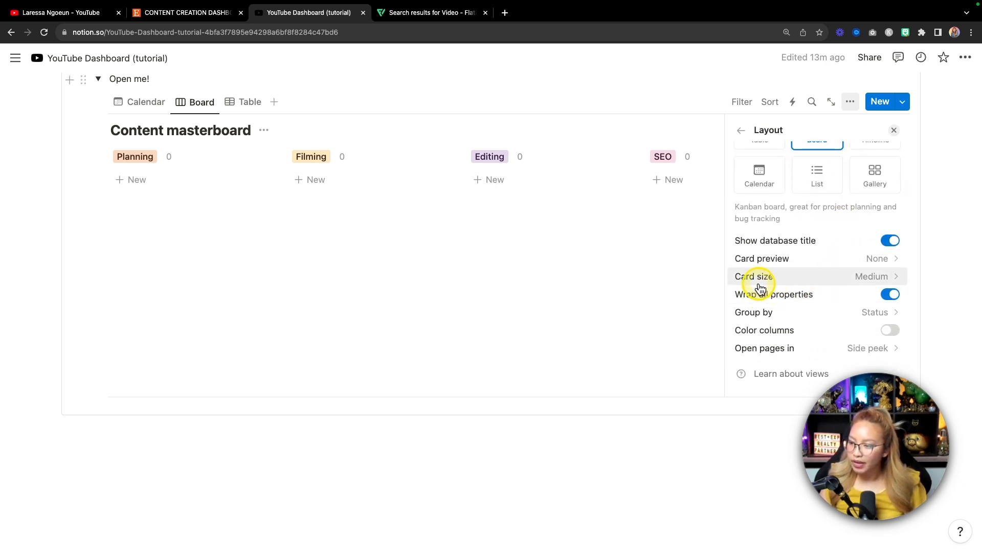
click(890, 261)
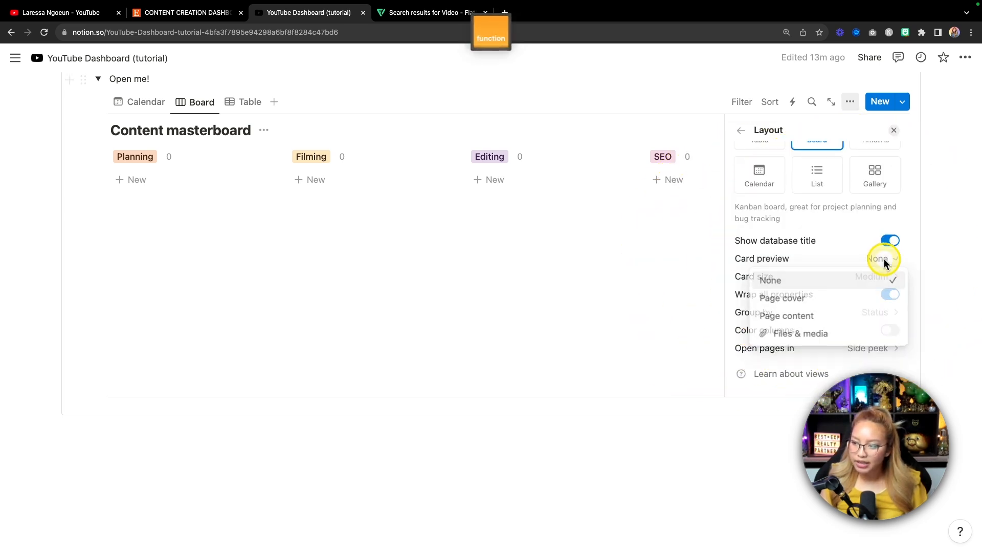
click(803, 335)
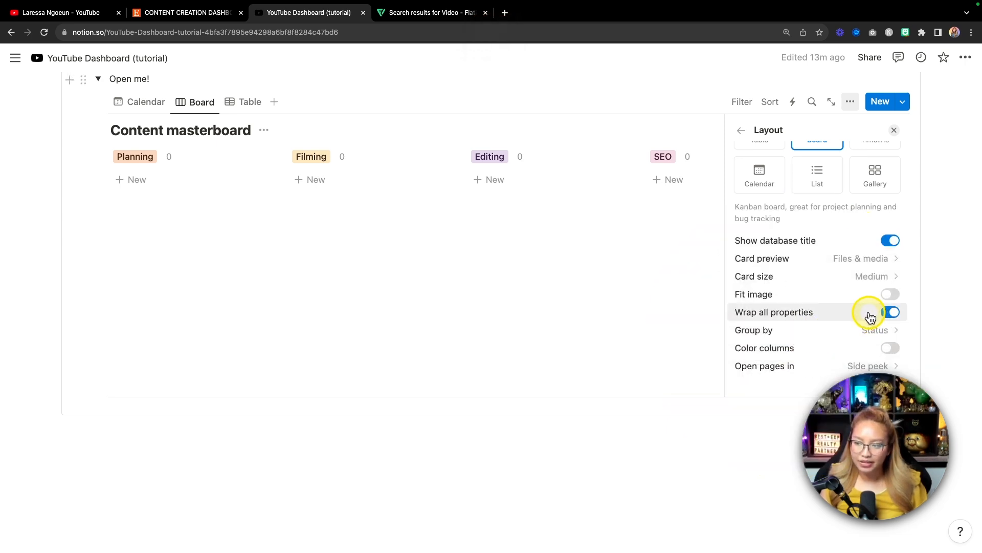
scroll(869, 317, up, 2)
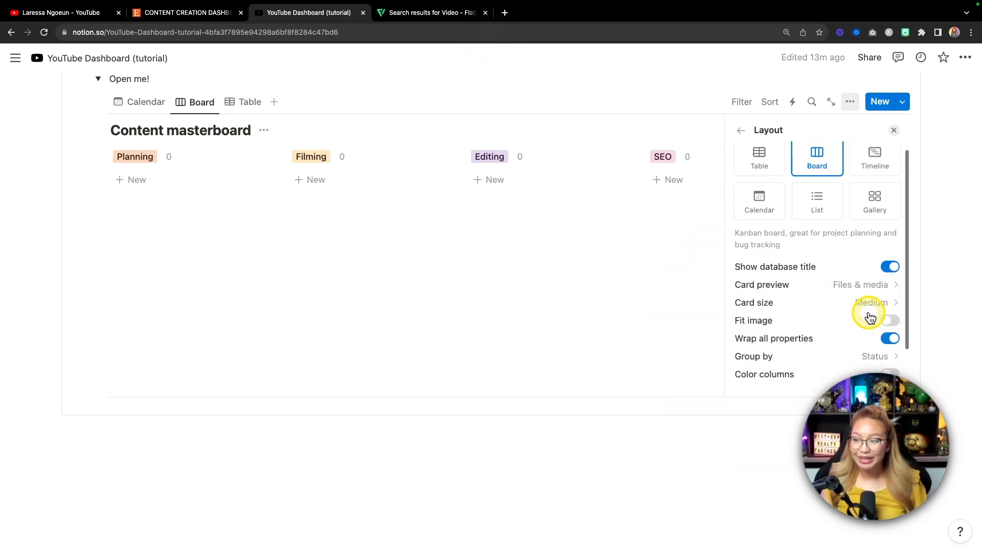
click(745, 131)
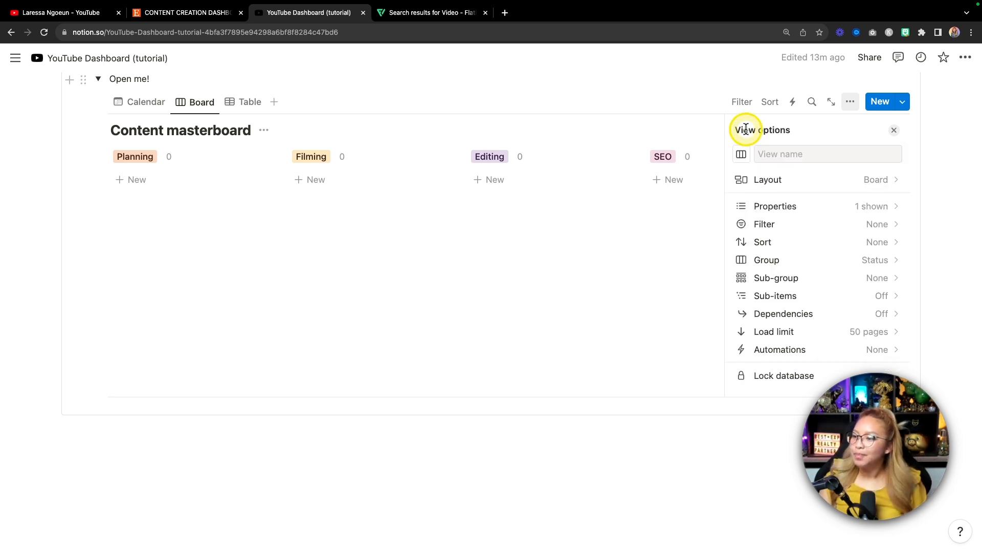
click(562, 84)
scroll(570, 222, up, 2)
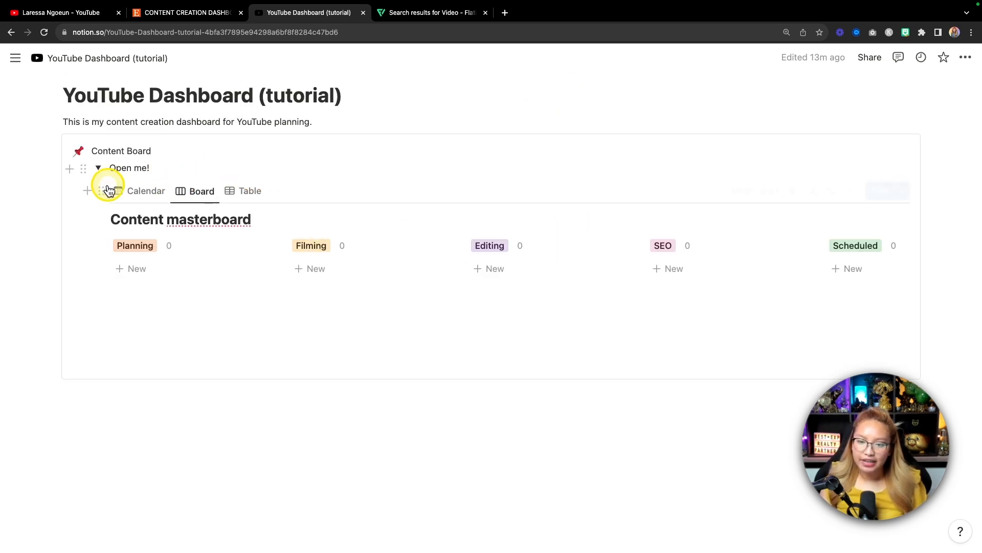
Step: Capitalize the second word of the database title so it reads Content Masterboard
click(174, 223)
key(Right)
key(BackSpace)
text(M)
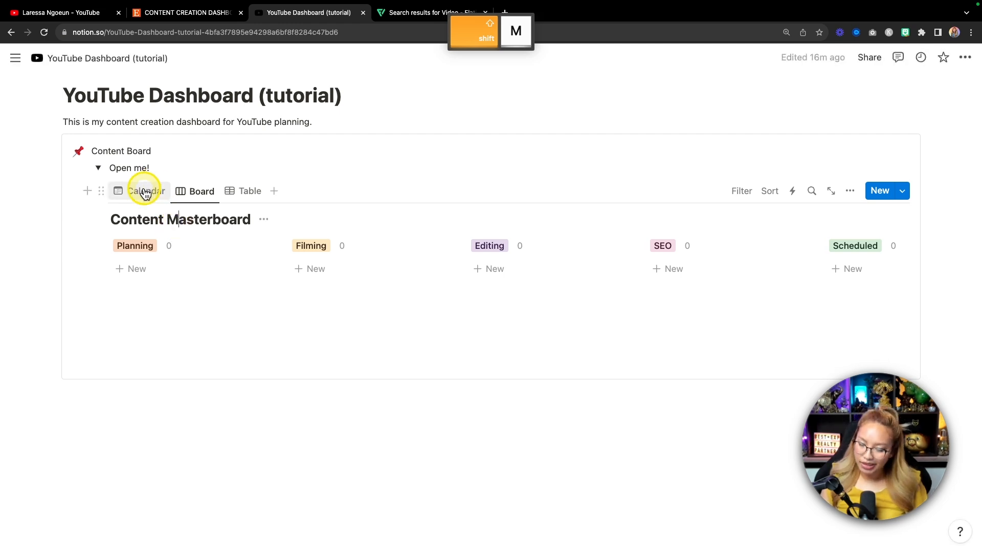
Step: Add an item on November 20, 2023 in the Calendar view and apply the YouTube Template to it
click(253, 197)
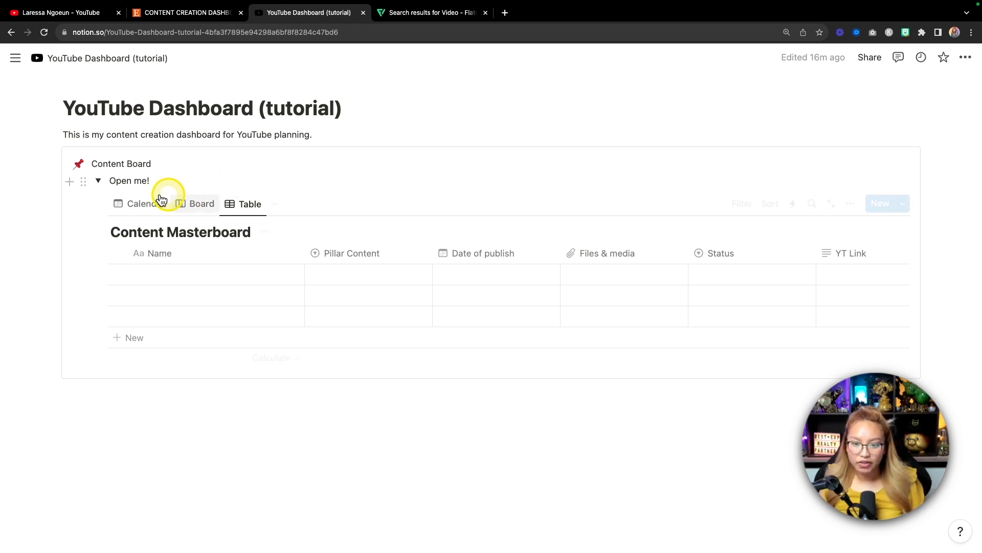
click(145, 205)
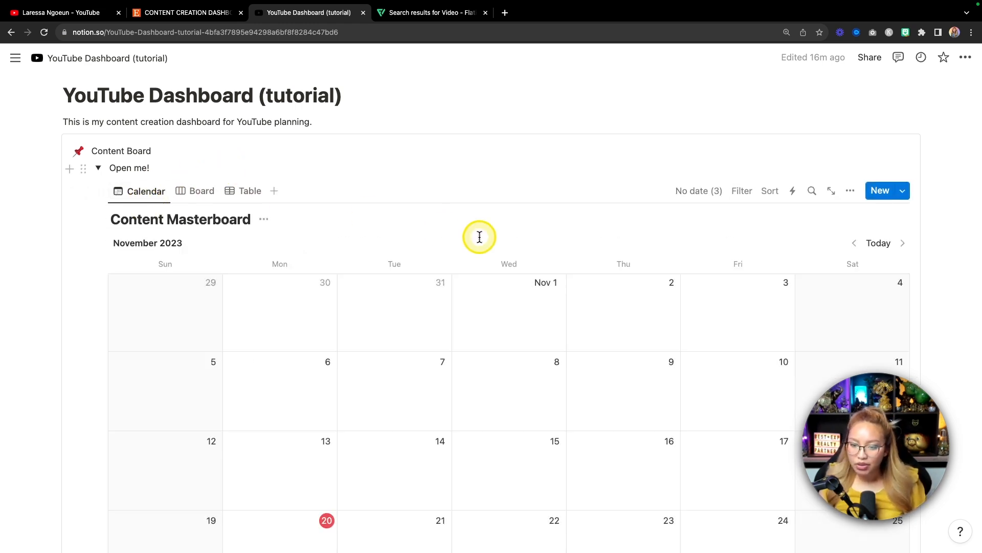
scroll(479, 237, down, 2)
scroll(479, 241, down, 1)
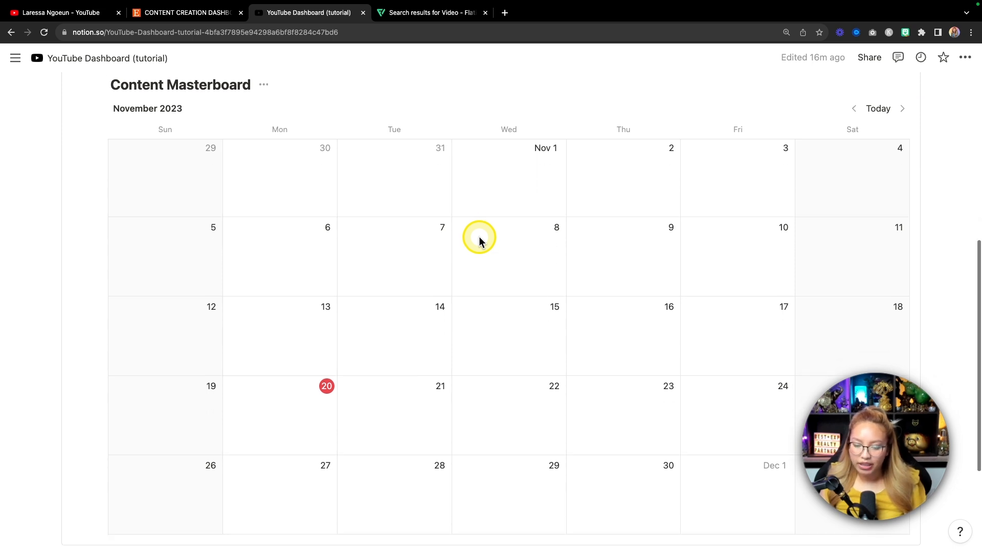
scroll(479, 236, down, 1)
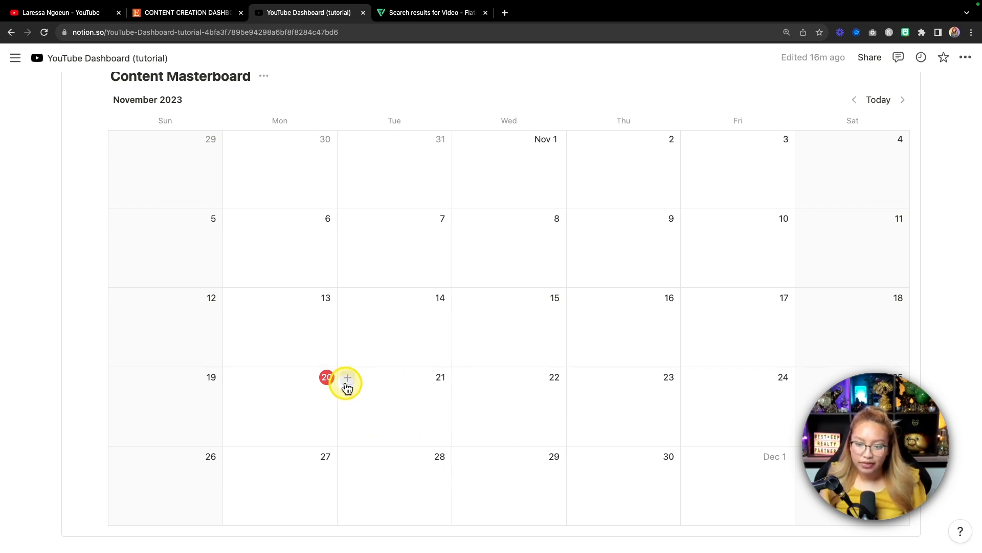
click(233, 379)
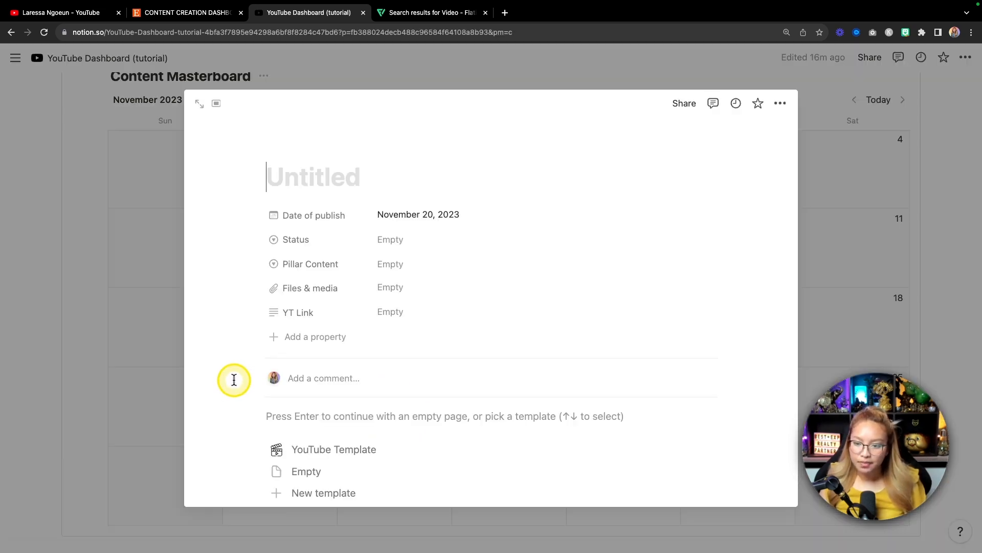
scroll(417, 312, down, 3)
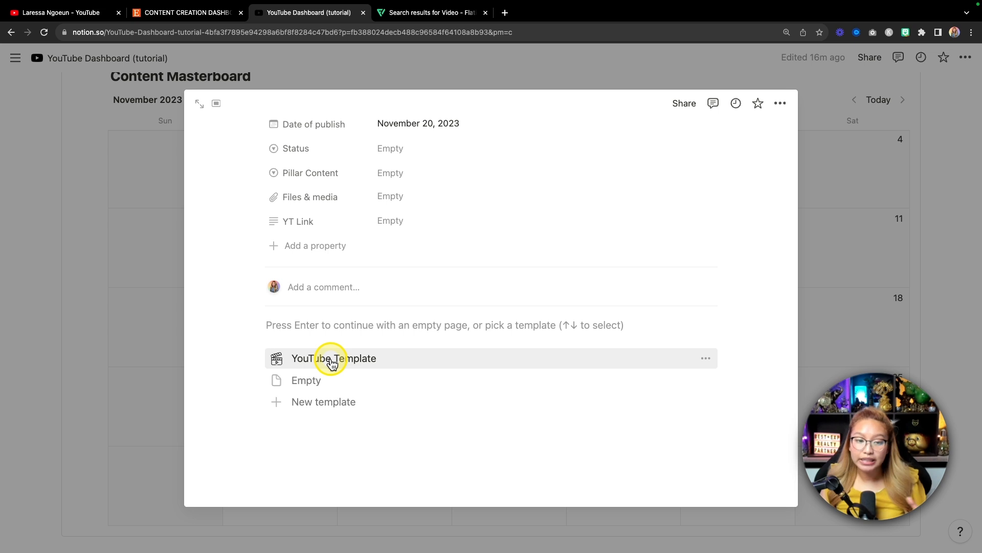
click(339, 361)
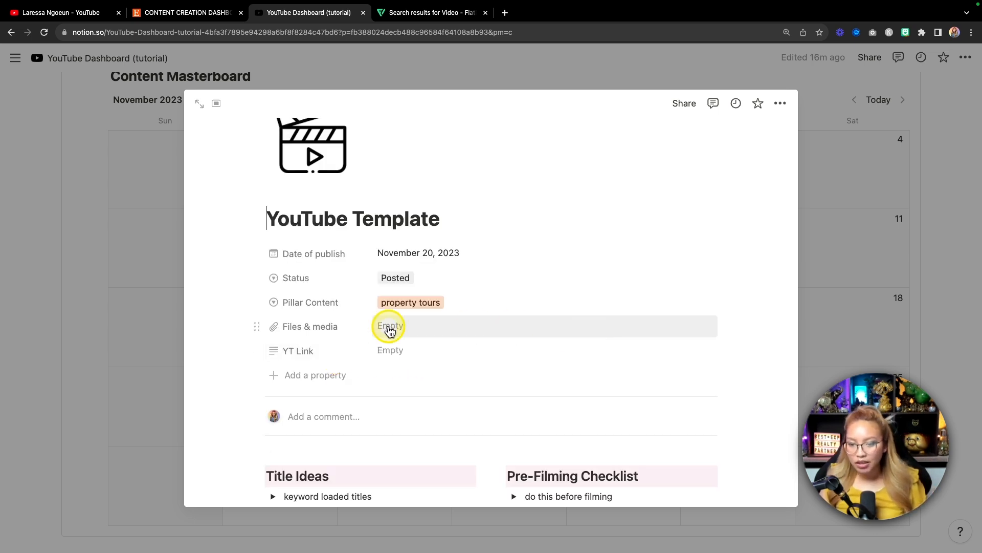
Step: Set the November 20 item's Status to Idea Vault and its Pillar Content to buyers
scroll(494, 296, down, 6)
scroll(495, 297, up, 3)
scroll(494, 296, down, 3)
scroll(495, 296, up, 3)
scroll(495, 294, up, 2)
scroll(495, 300, down, 4)
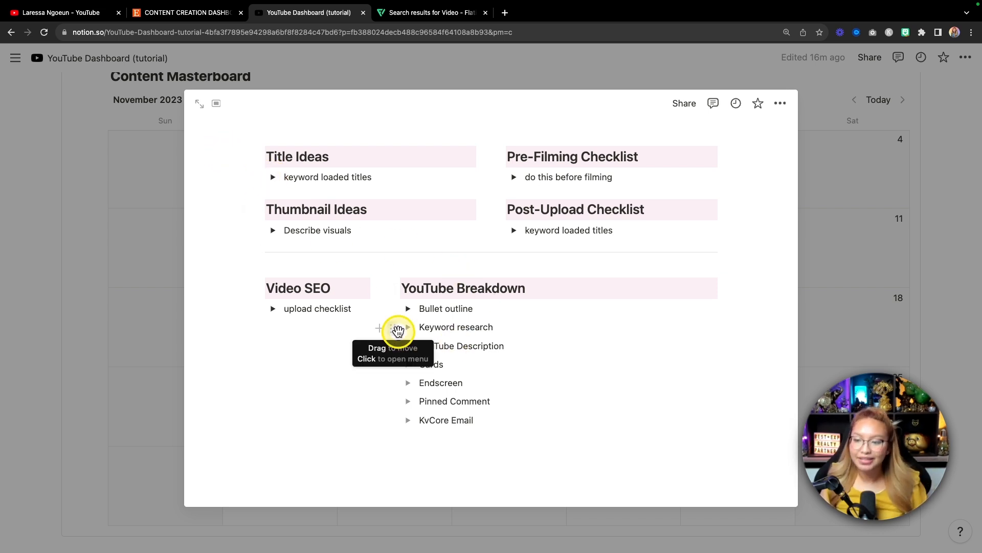
scroll(399, 330, up, 6)
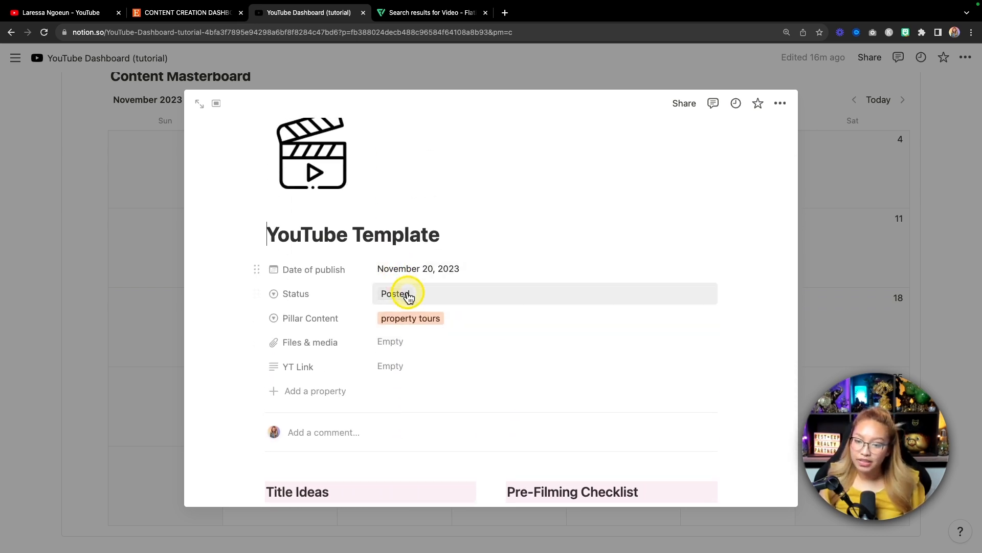
click(392, 301)
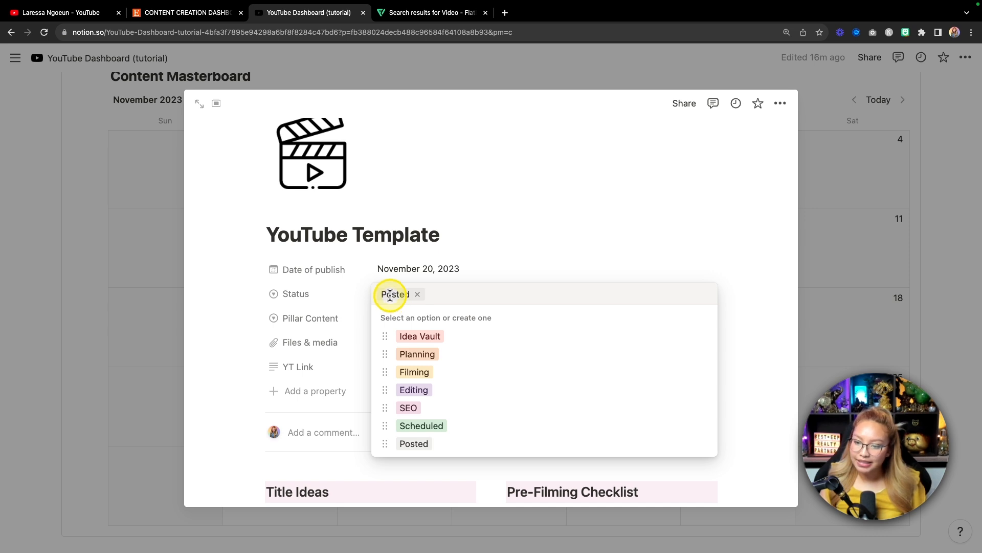
click(439, 336)
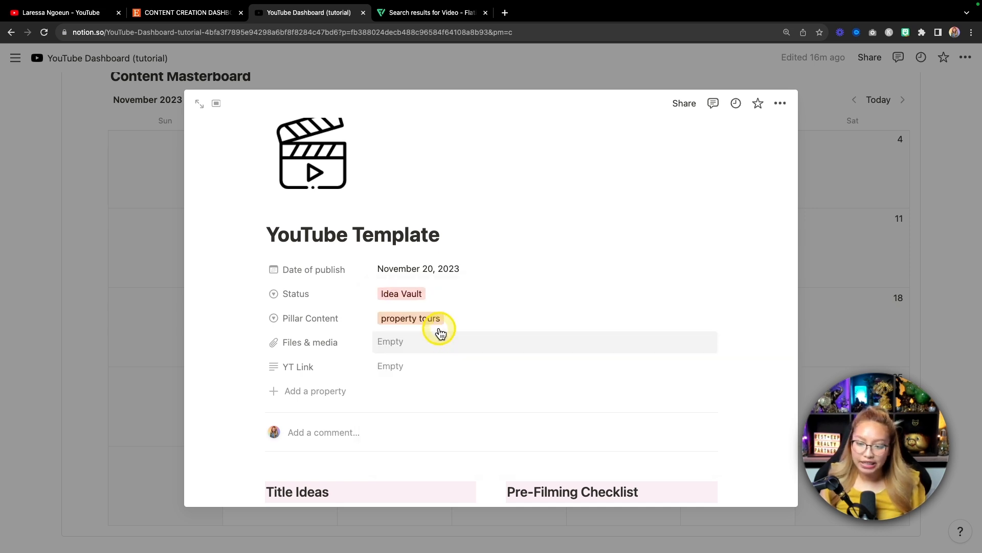
click(412, 322)
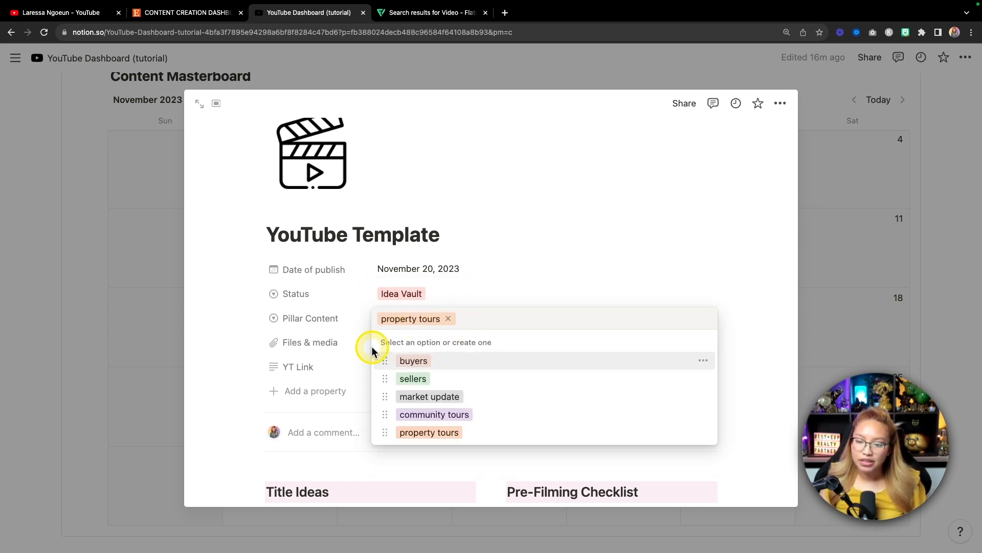
click(412, 361)
Step: Look over the November 20 item's template sections, from Title Ideas to the YouTube Breakdown
scroll(546, 320, down, 1)
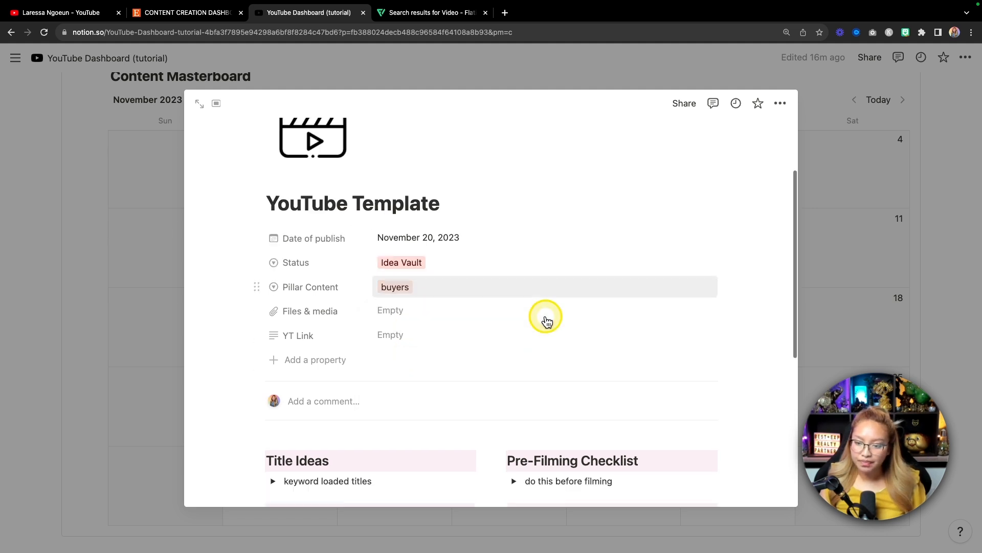
scroll(546, 321, down, 6)
scroll(546, 320, up, 4)
scroll(545, 317, down, 4)
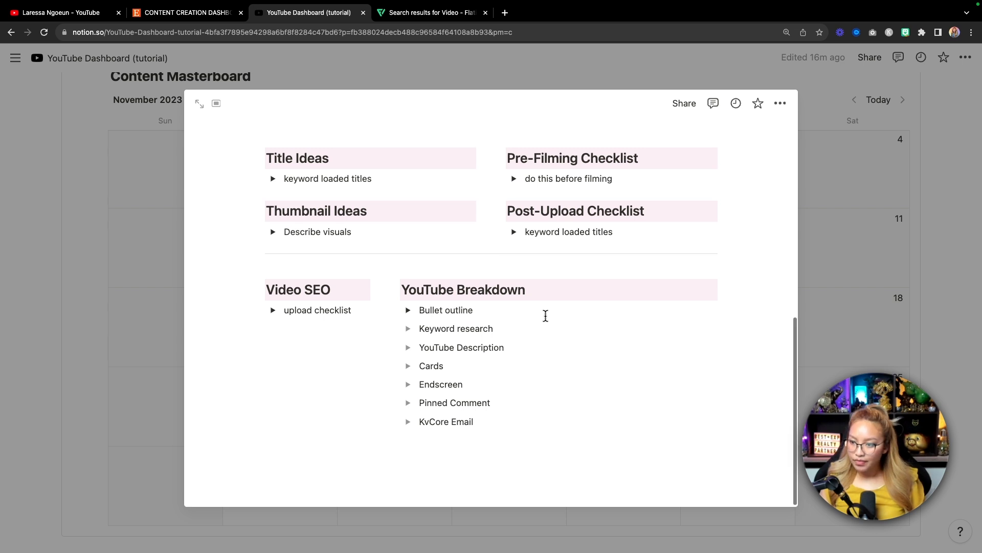
Step: Rename the November 20 item as Video Idea 1 and return to the calendar
click(869, 274)
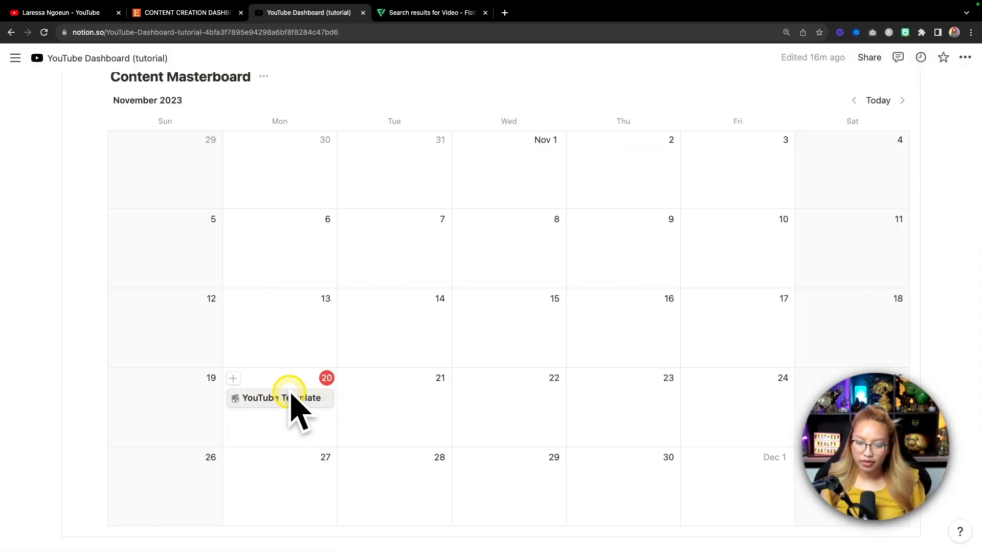
click(291, 400)
drag(444, 307, 265, 309)
text(Video Ida)
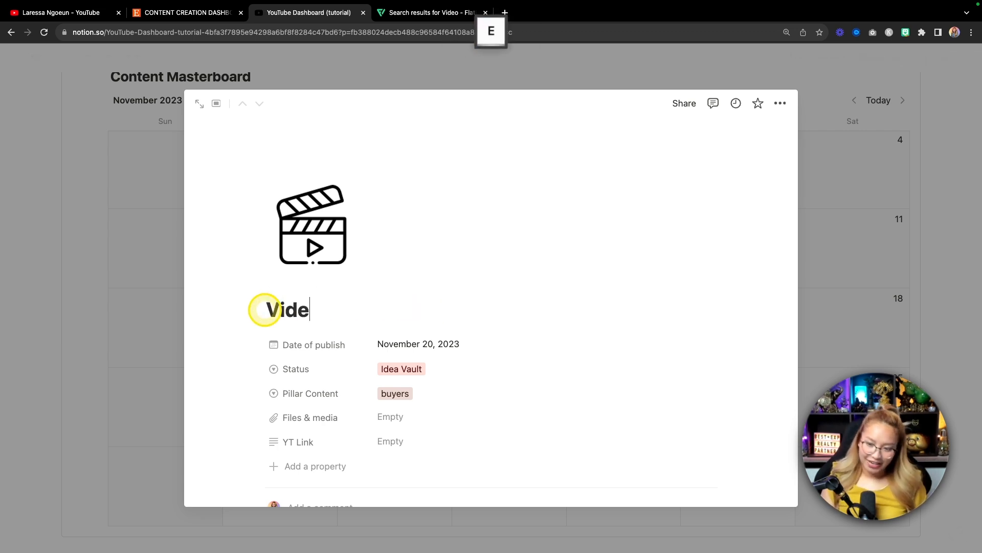
key(BackSpace)
key(BackSpace)
text(ea 1)
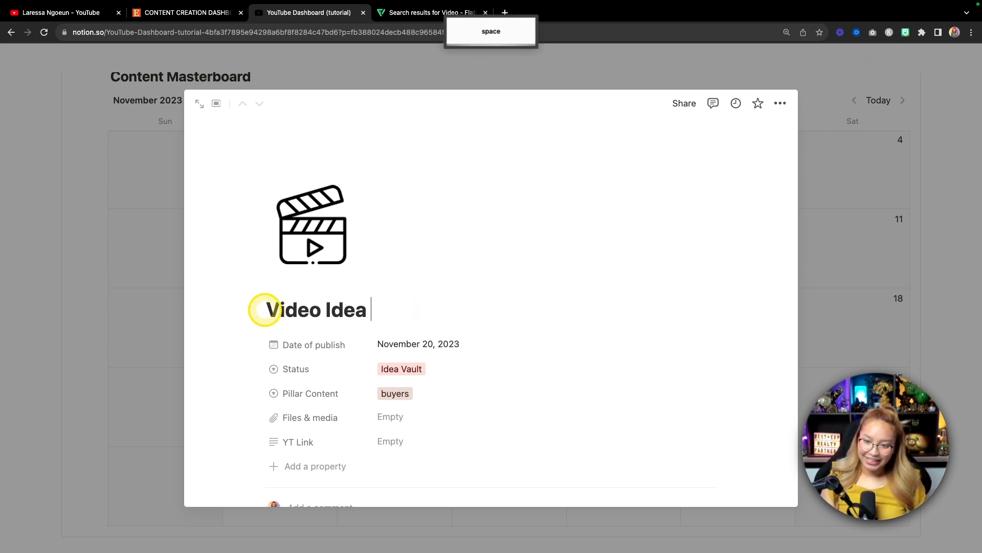
click(840, 272)
Step: Add an item on November 28, 2023 from the YouTube Template and title it Video Idea 2
scroll(237, 312, down, 2)
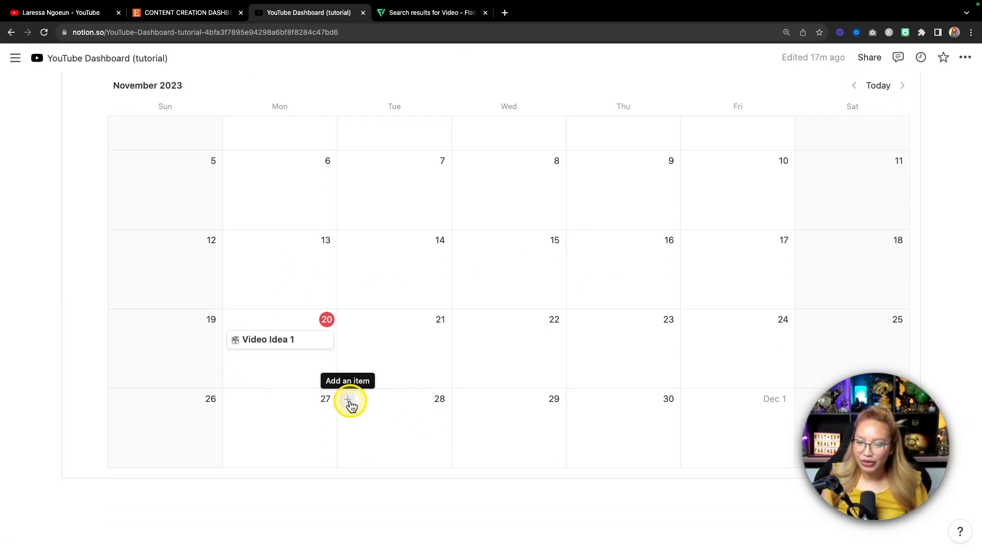
click(348, 400)
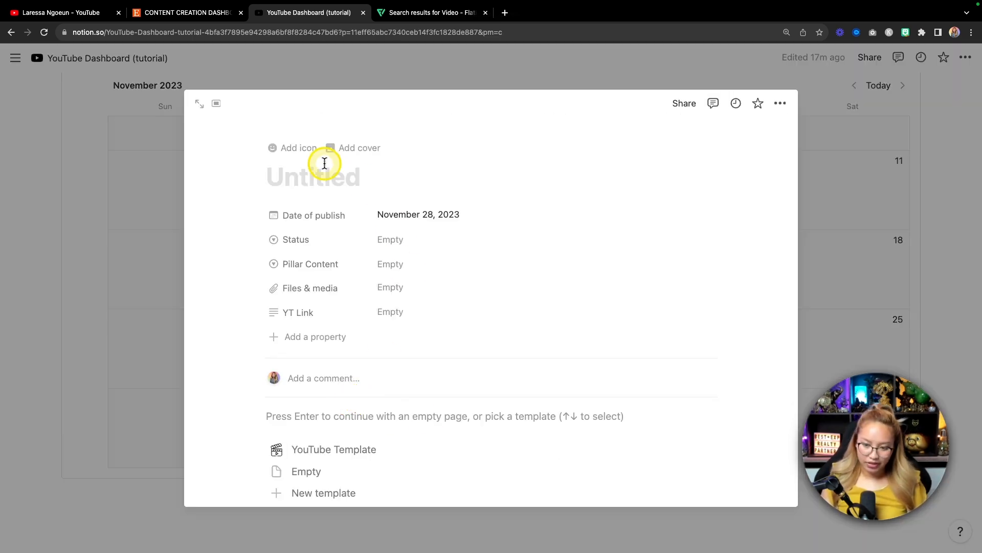
click(358, 449)
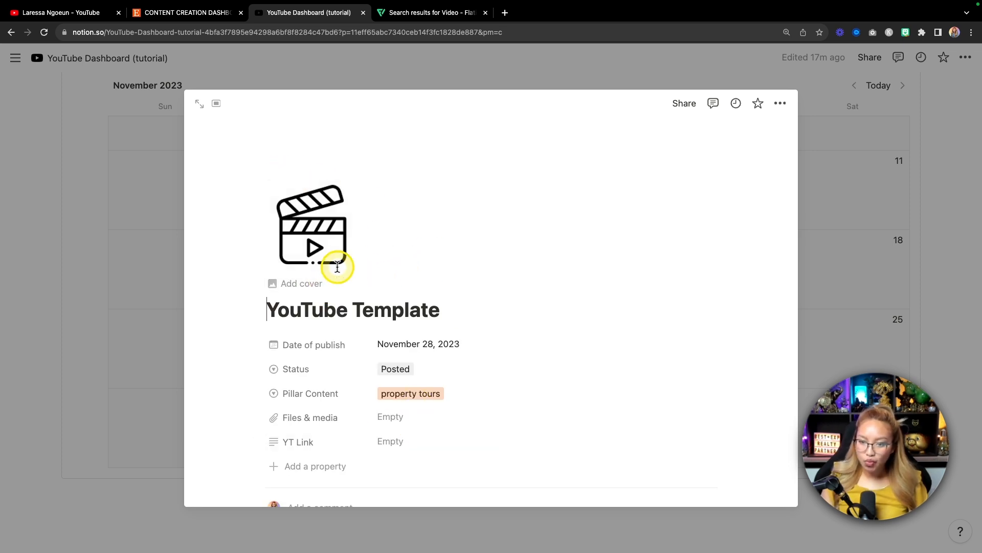
drag(458, 309, 239, 310)
text(Video Idea 2)
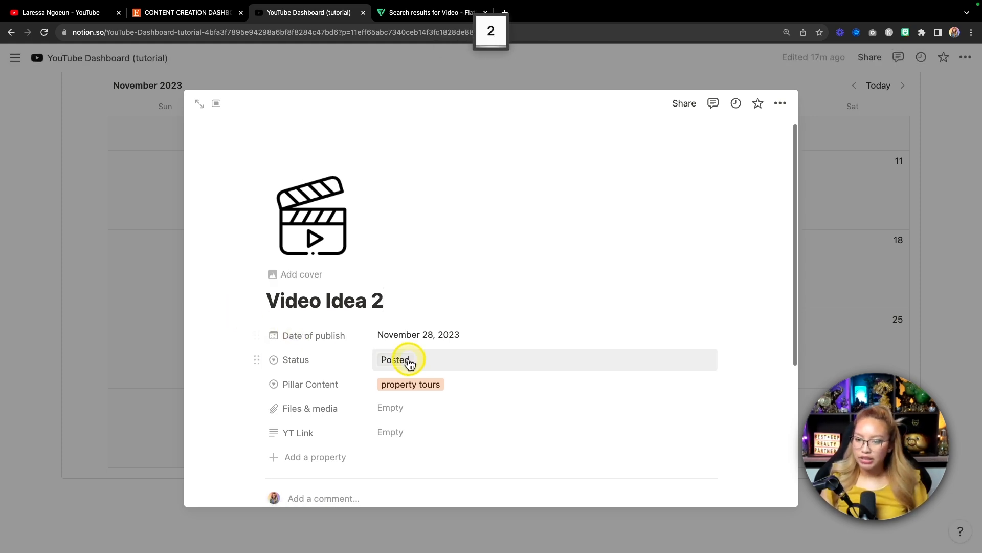
Step: Set Video Idea 2's Status to Idea Vault and look over its template sections
click(406, 360)
click(421, 400)
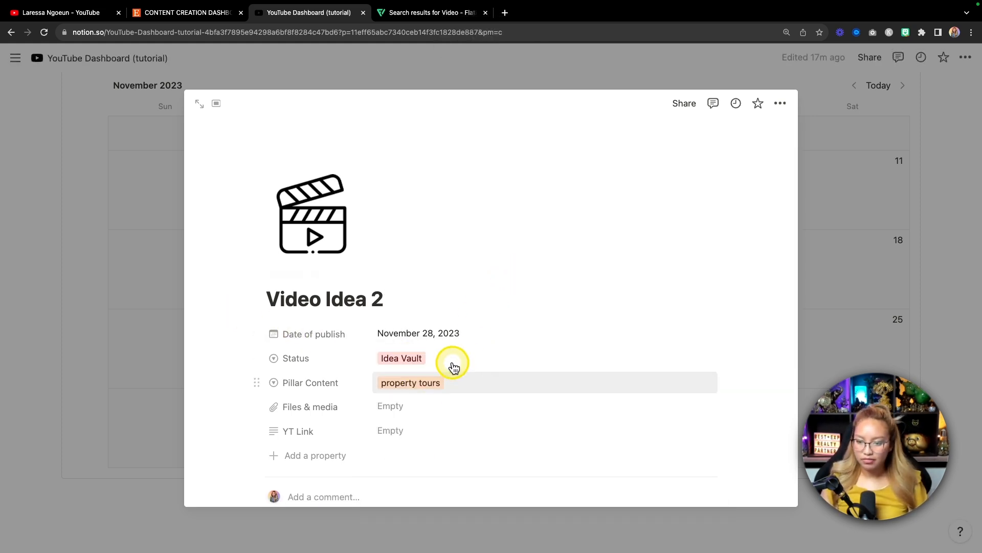
click(837, 258)
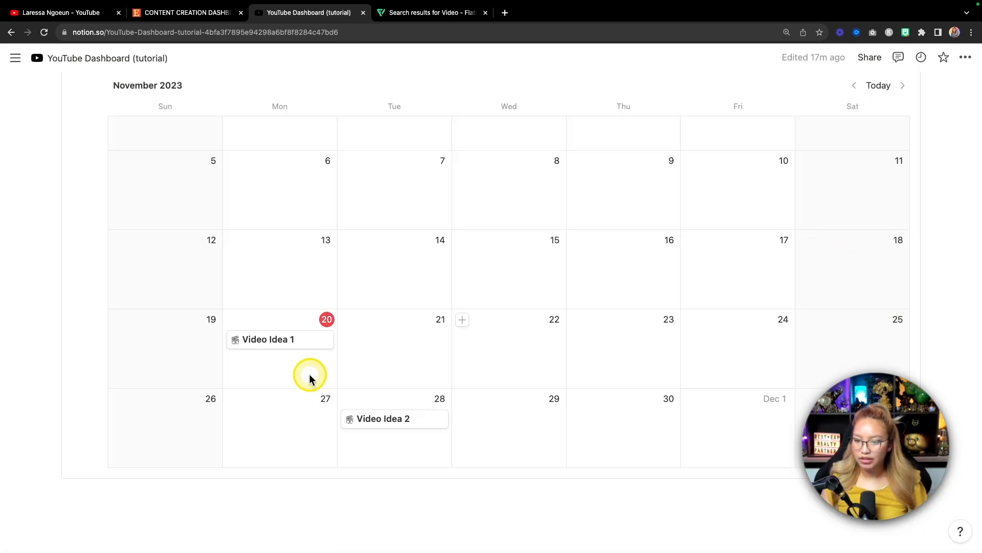
click(402, 415)
scroll(409, 393, down, 10)
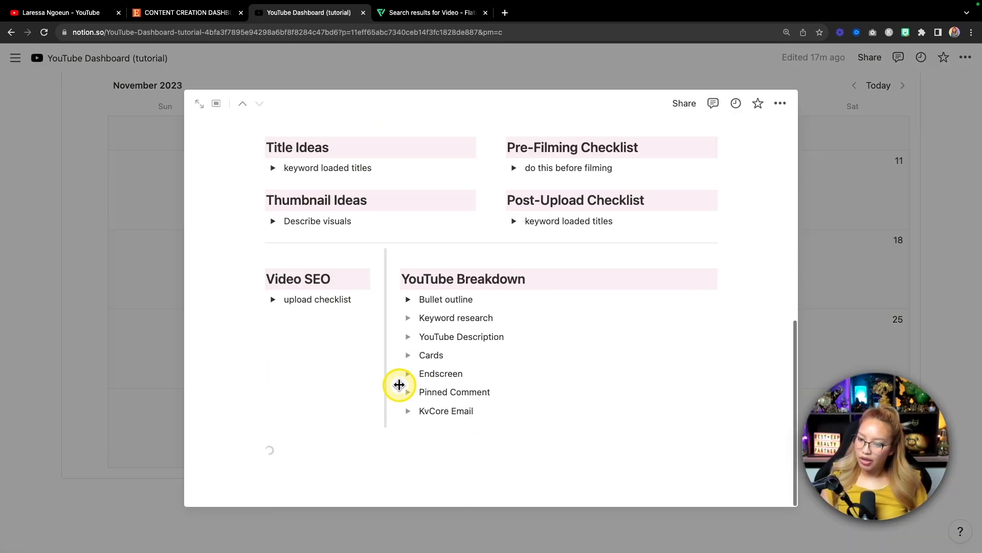
scroll(691, 298, up, 10)
click(838, 254)
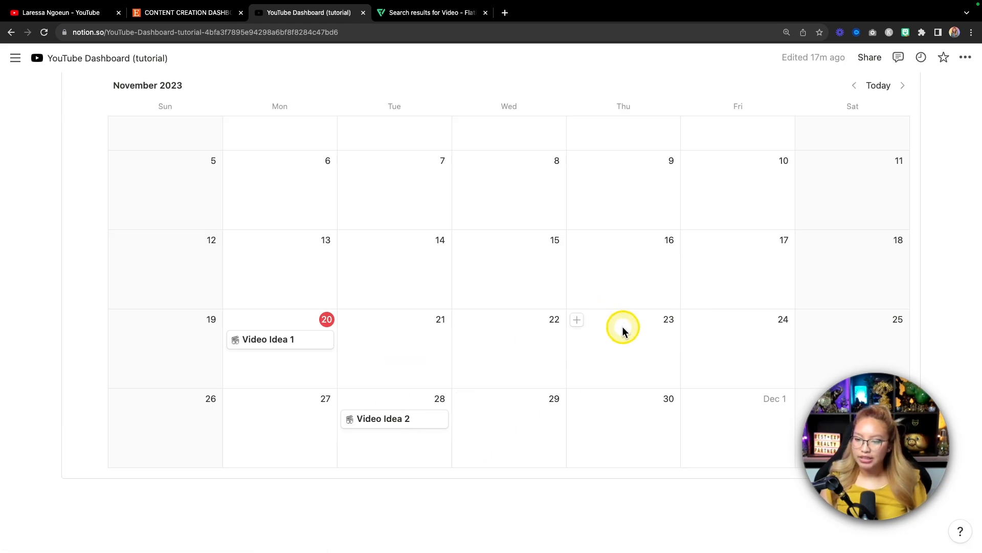
Step: Add an item on December 1, 2023 from the YouTube Template and title it Video Idea 3
click(692, 400)
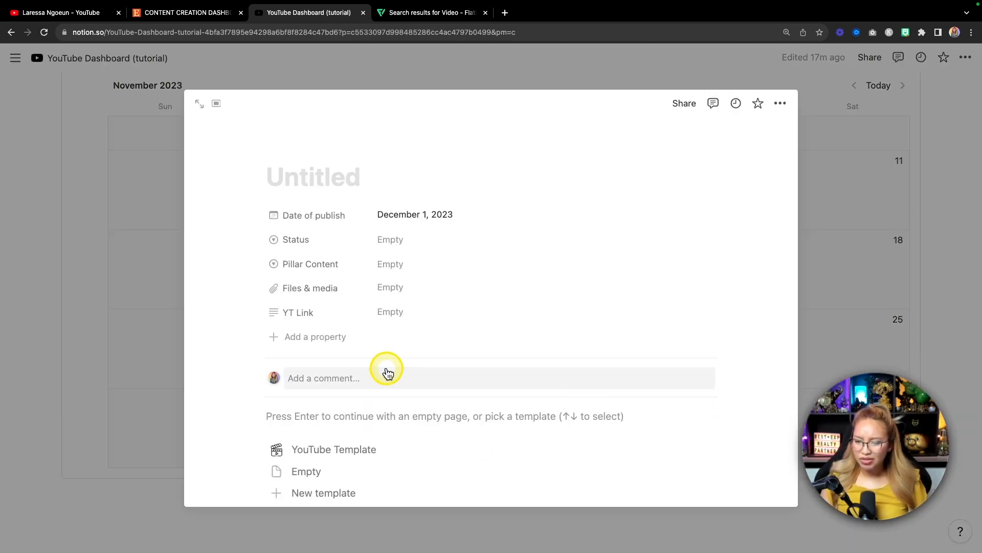
click(351, 450)
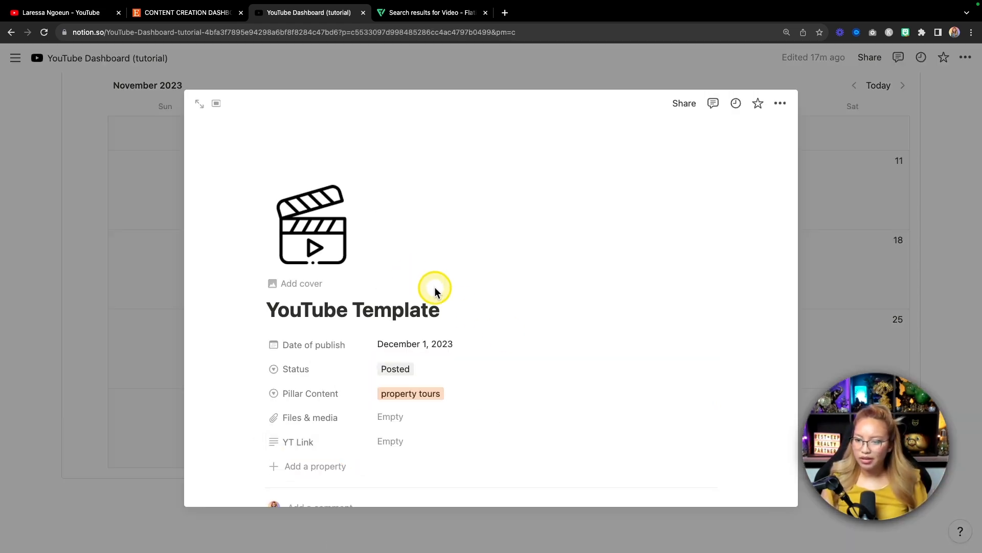
drag(441, 310, 301, 309)
text(Vide)
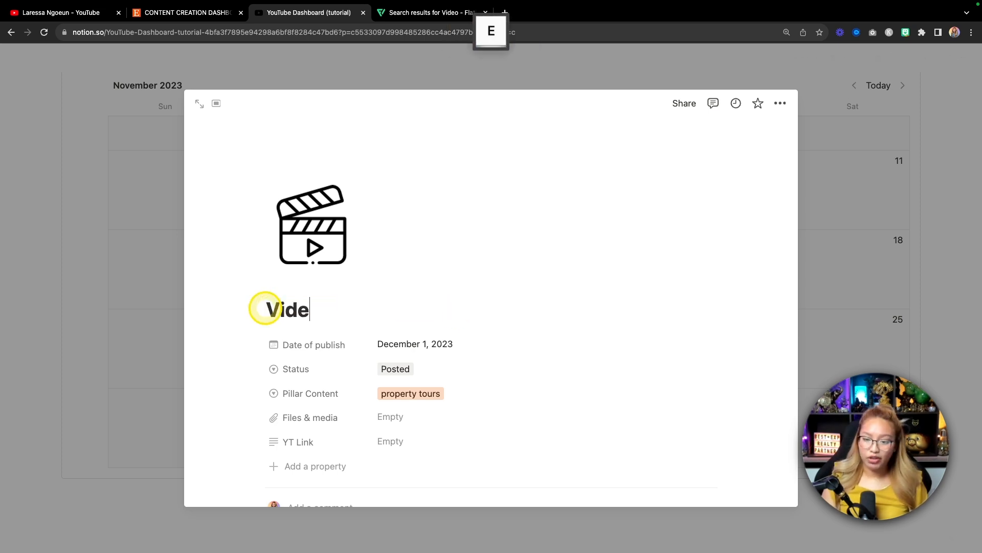
text(o ide)
key(BackSpace)
key(BackSpace)
key(BackSpace)
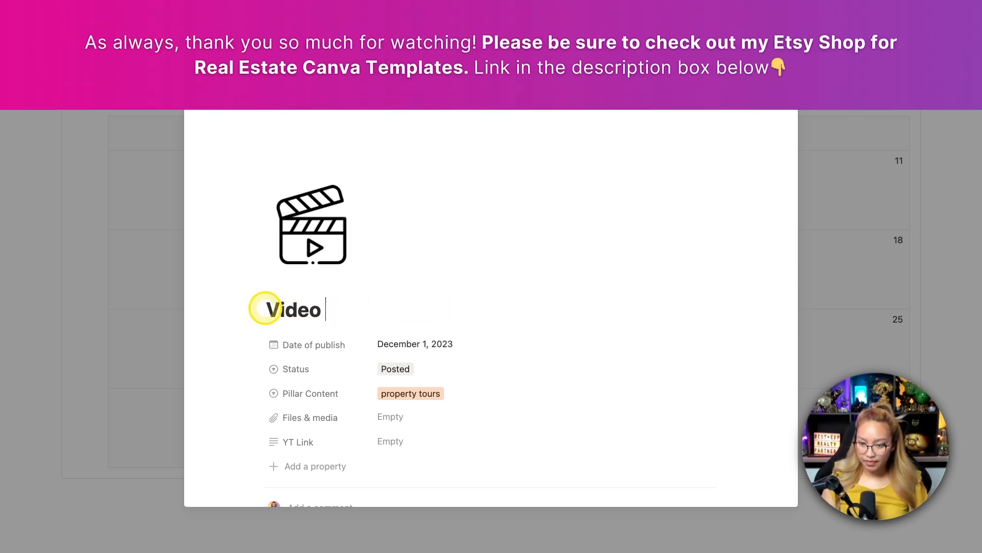
text(Idea 3)
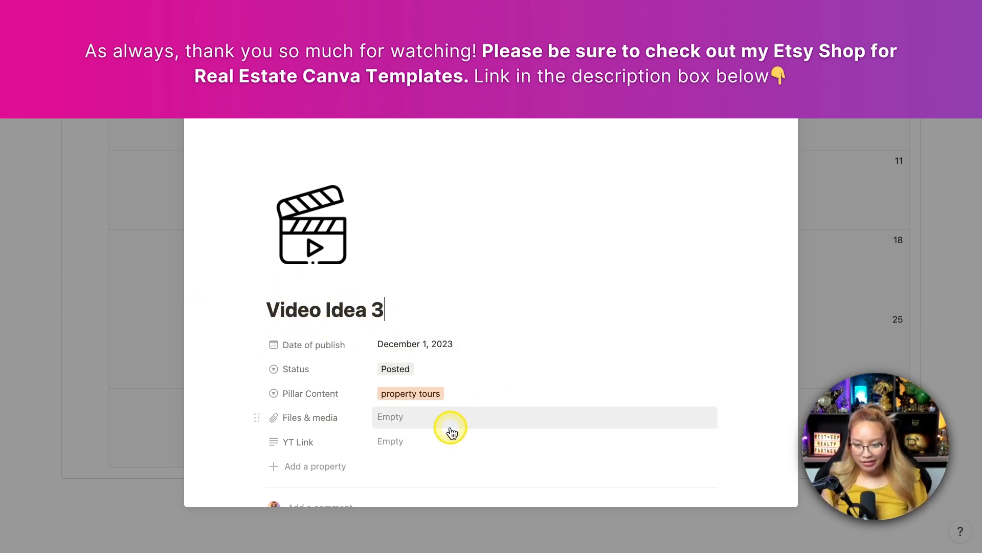
Step: Set Video Idea 3's Pillar Content to market update and its Status to Idea Vault
click(415, 395)
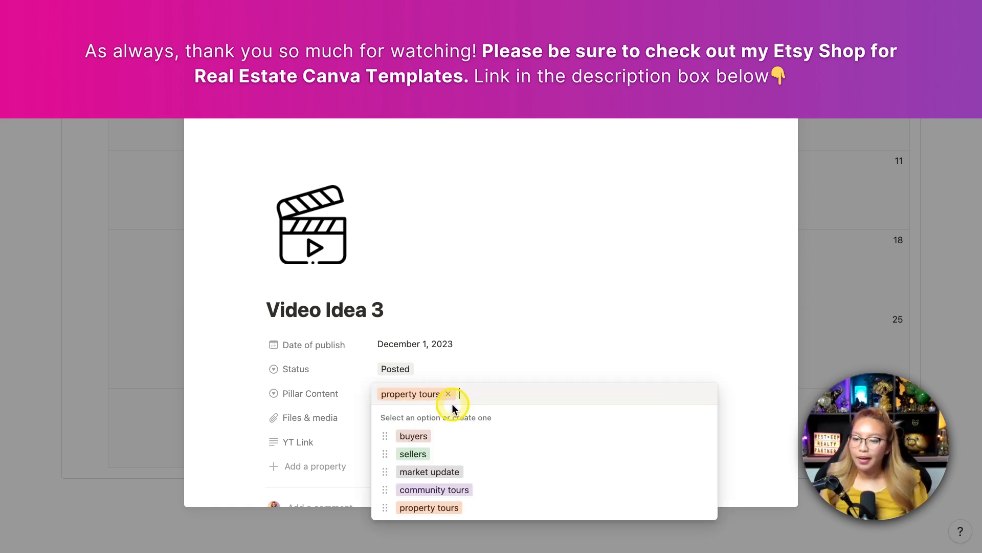
click(453, 478)
scroll(582, 255, down, 2)
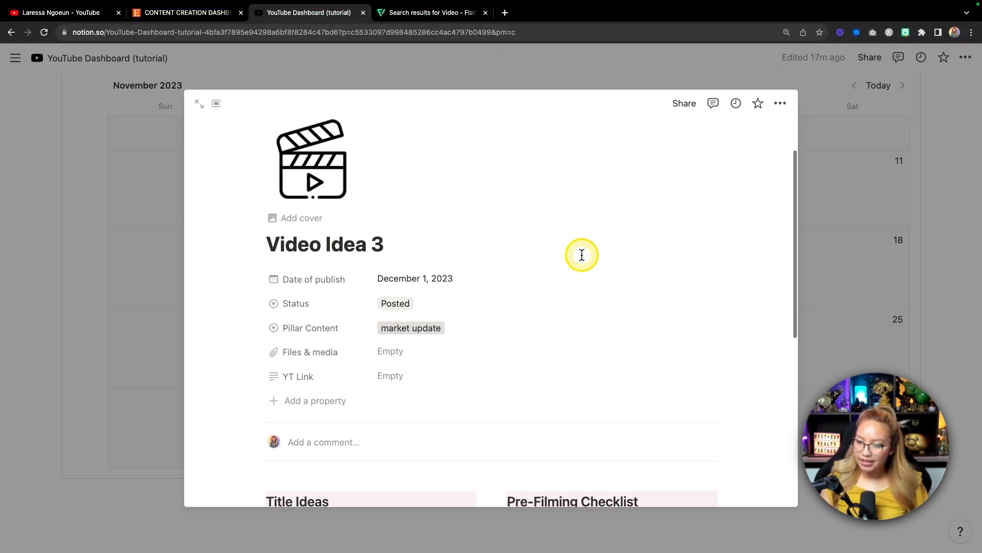
click(389, 306)
click(432, 348)
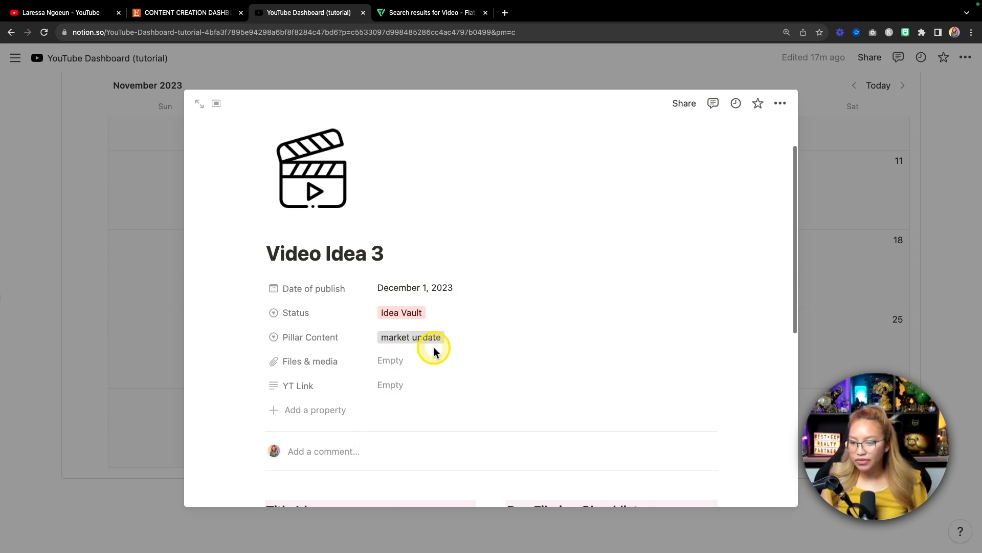
click(946, 281)
Step: Review the Content Masterboard's status groups in the Board view and hide the No Status group
scroll(697, 250, up, 3)
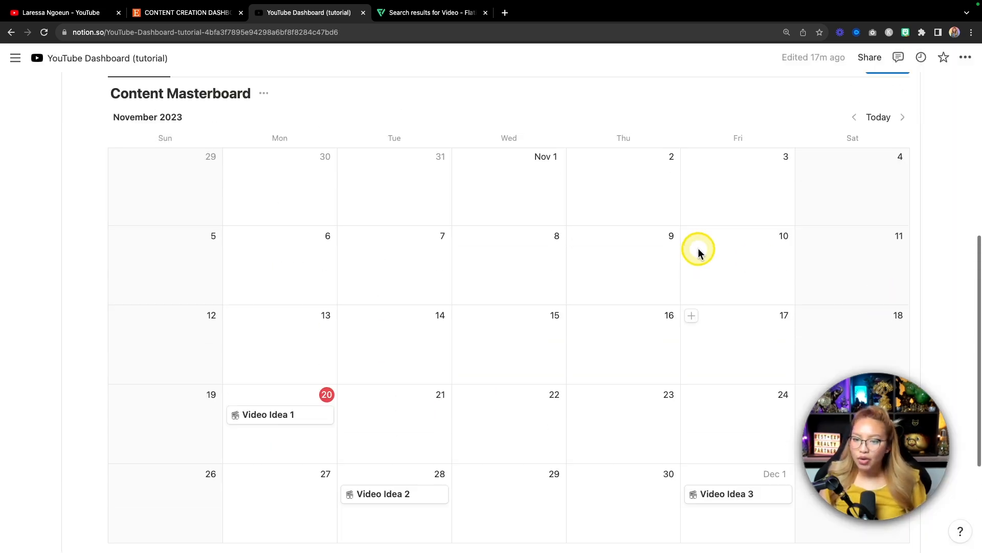
scroll(348, 229, down, 3)
scroll(367, 235, up, 3)
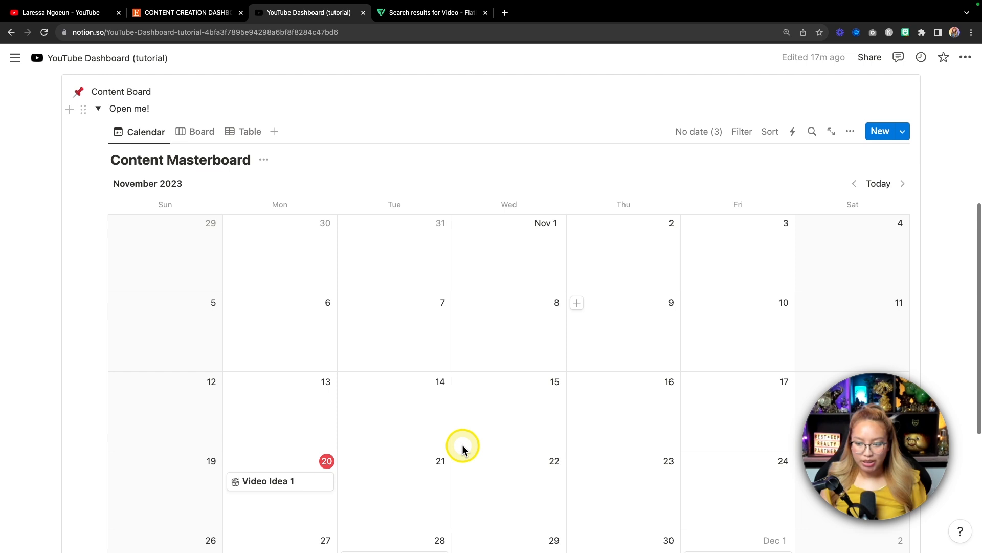
click(201, 131)
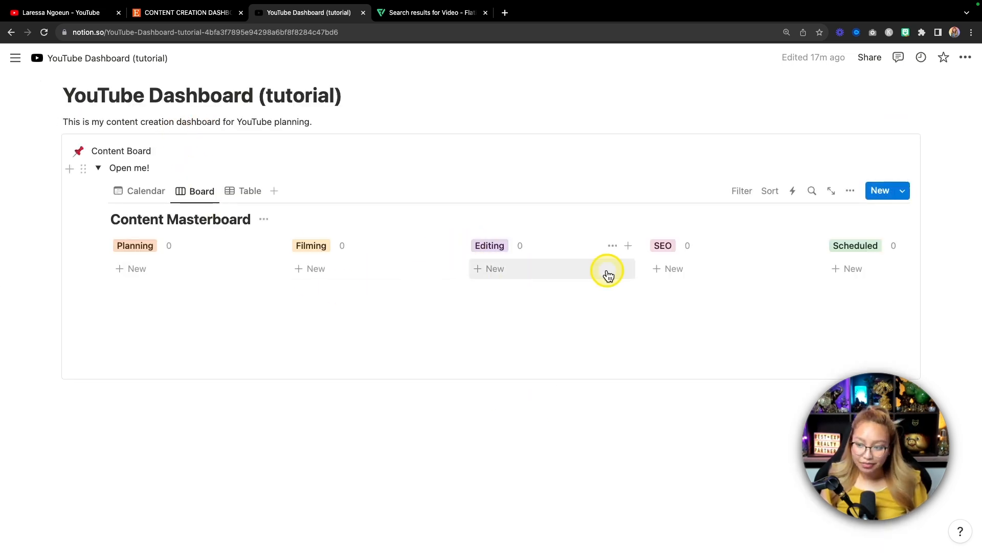
scroll(607, 274, right, 3)
scroll(608, 274, right, 4)
scroll(607, 274, left, 6)
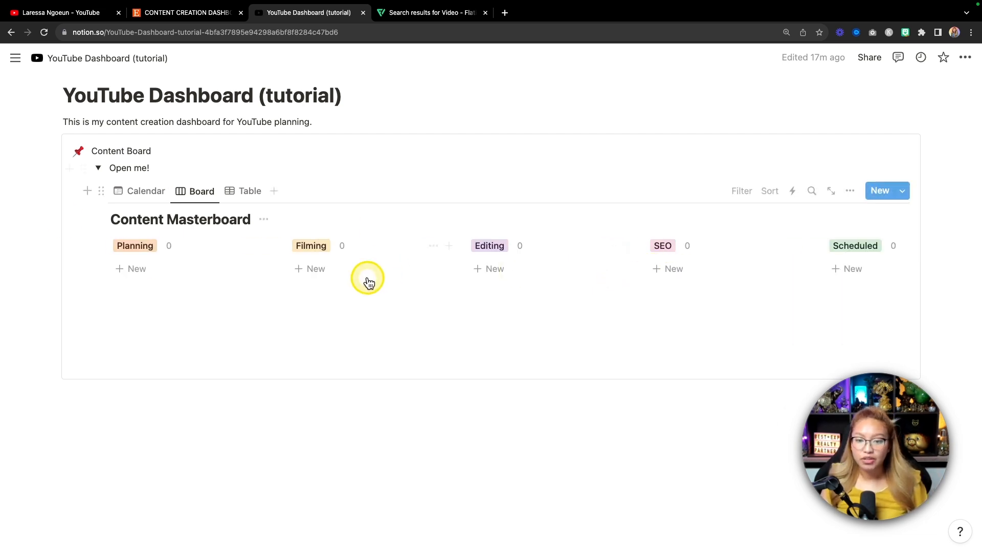
scroll(509, 270, right, 3)
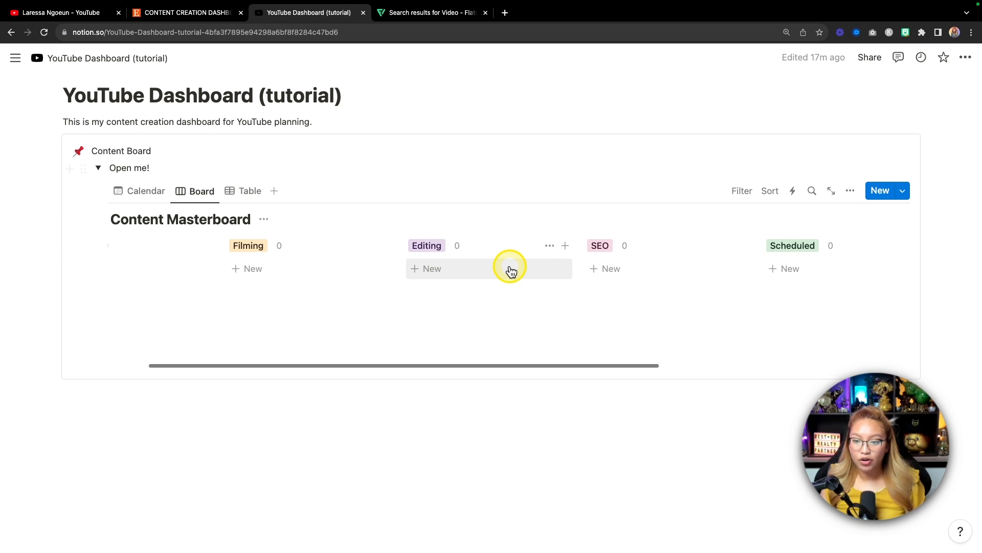
scroll(510, 269, right, 5)
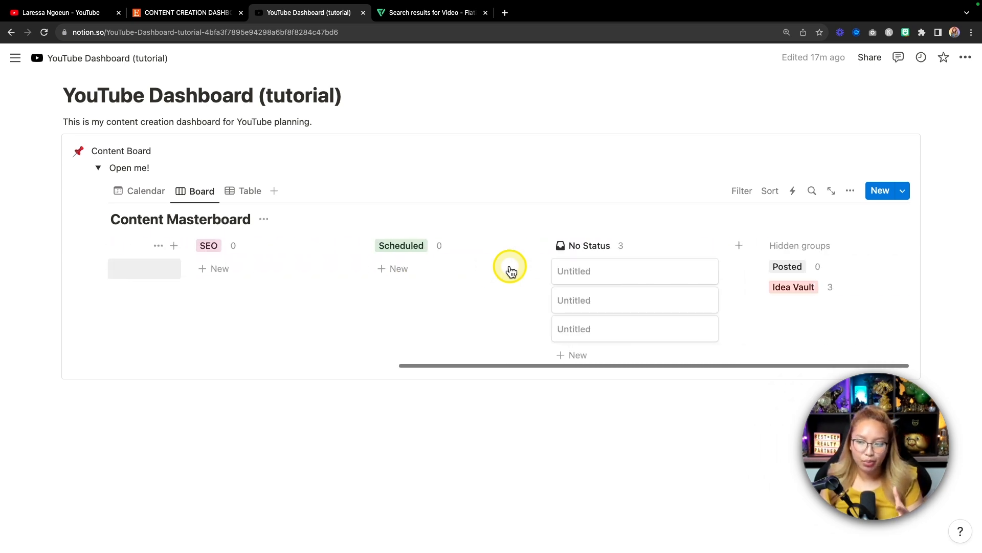
click(697, 248)
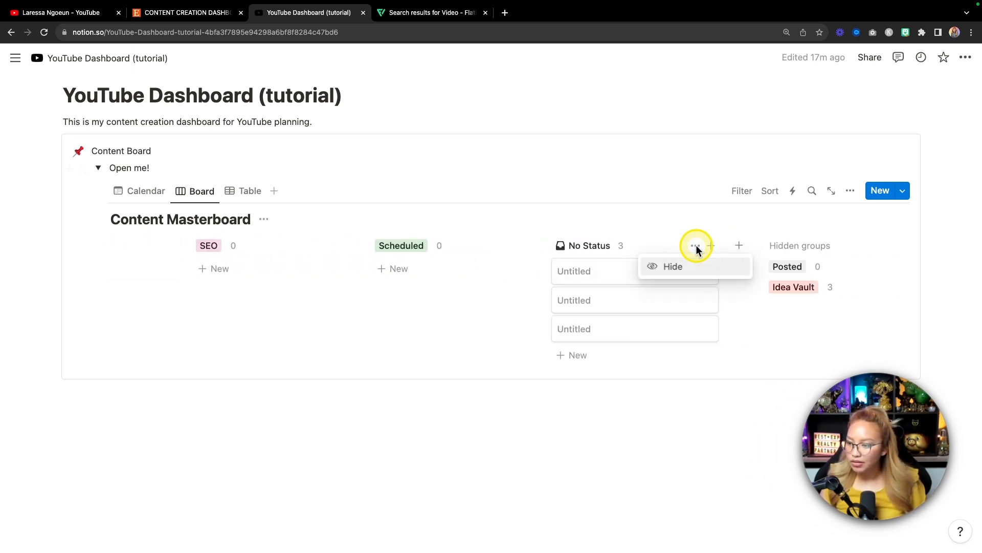
click(672, 272)
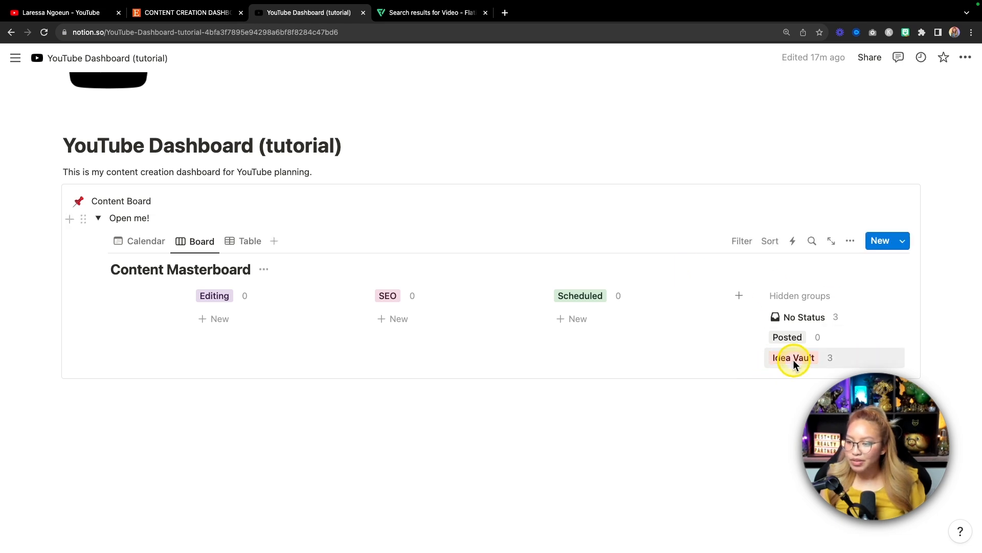
key(fn)
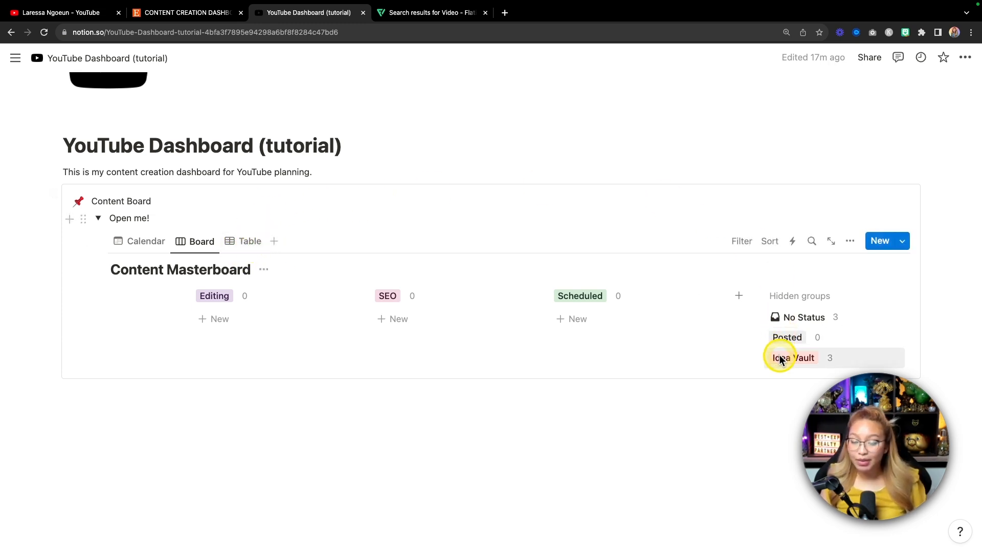
Step: Filter the Content Masterboard's Table view to items whose Status is Idea Vault
click(249, 247)
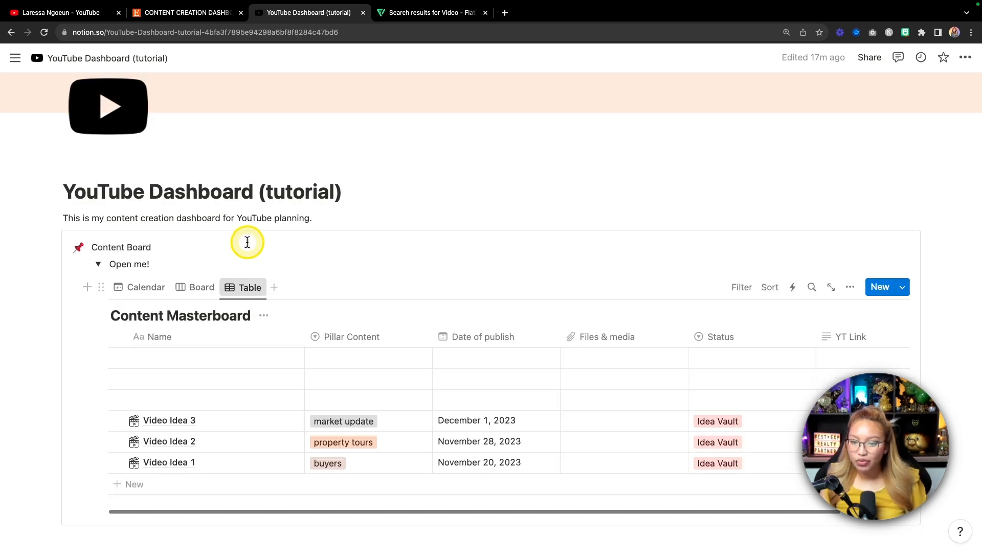
scroll(482, 228, down, 2)
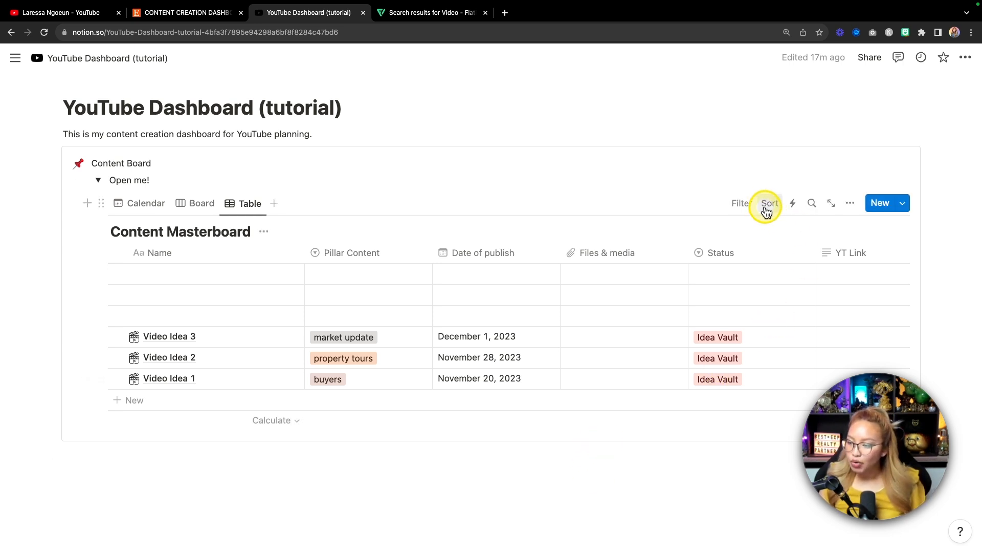
click(740, 208)
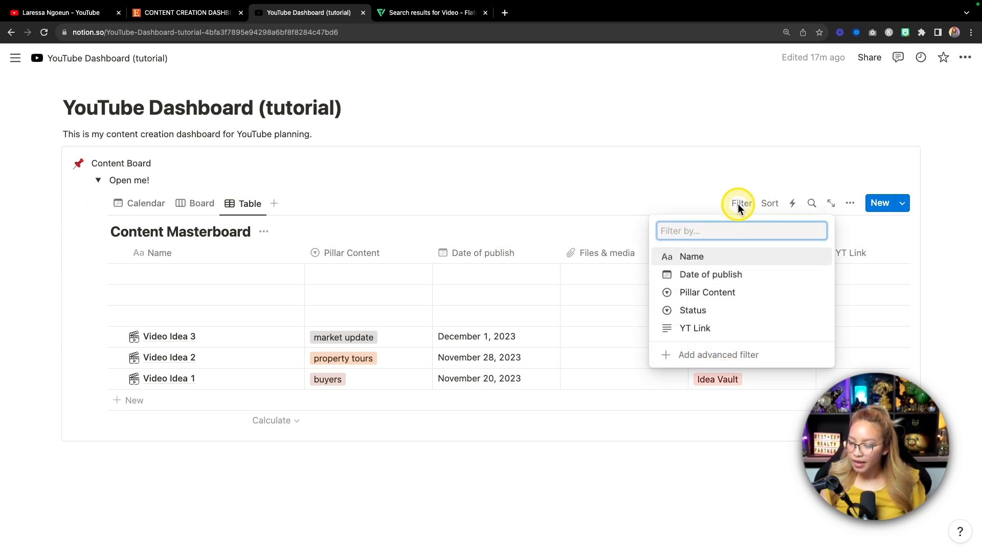
click(709, 311)
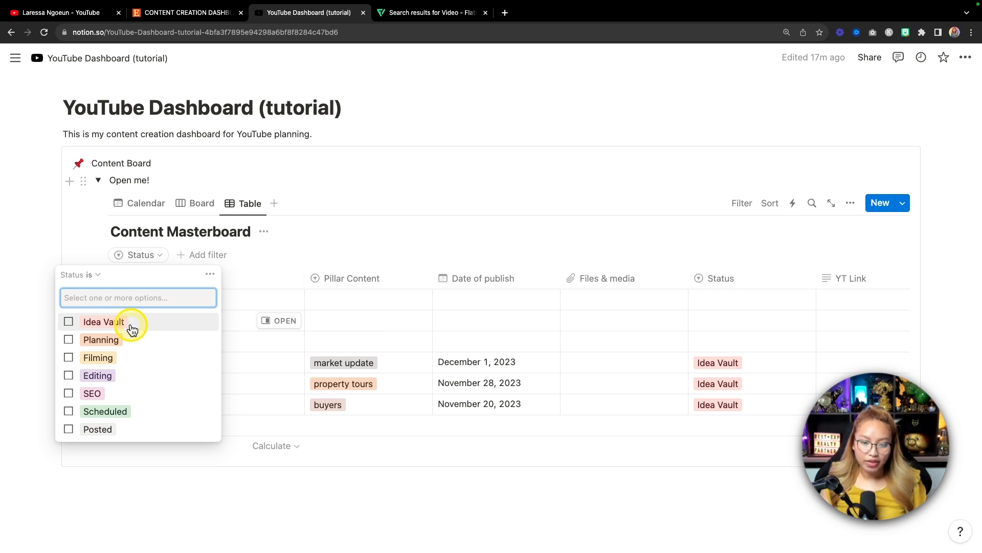
click(69, 322)
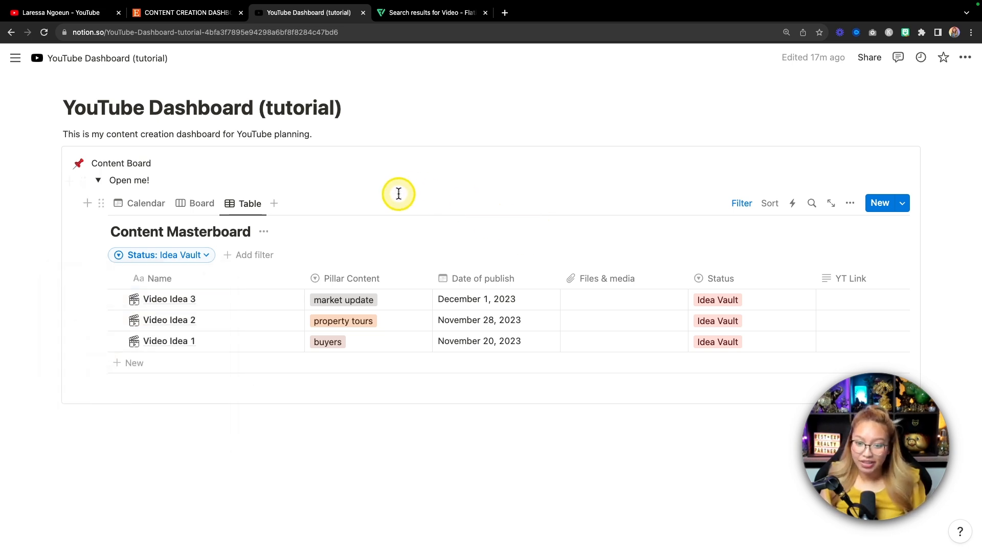
Step: Reorder the table columns so that Status comes first and Date of publish second, ahead of Name
drag(740, 281, 153, 278)
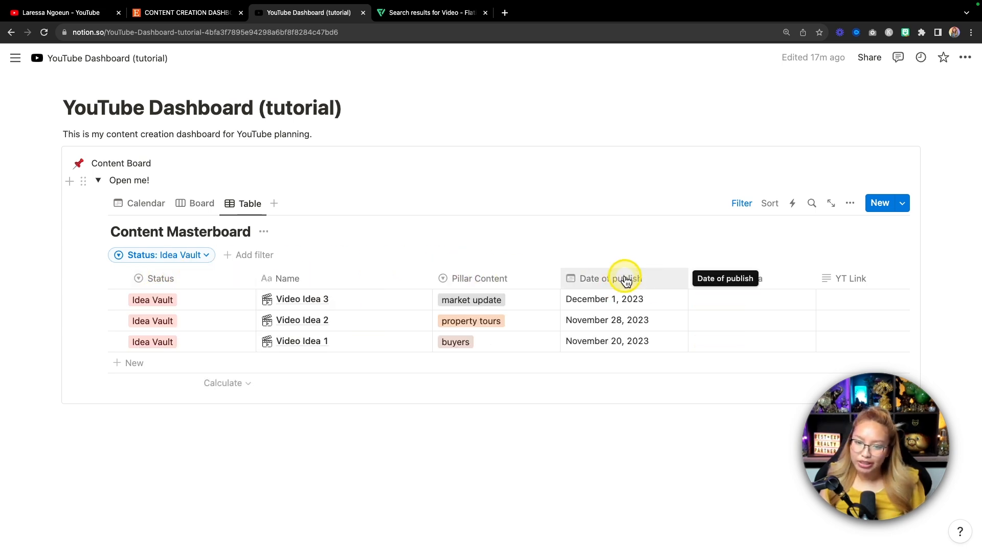
drag(637, 283, 358, 271)
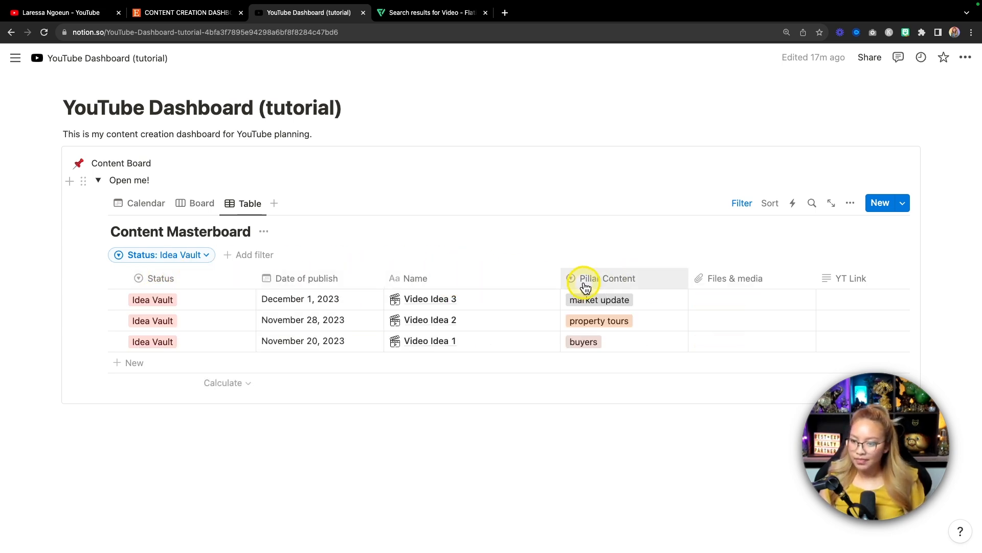
Step: Widen the table's Name column and hide the Files & media and YT Link properties from the Table view
drag(561, 278, 740, 276)
scroll(737, 276, right, 5)
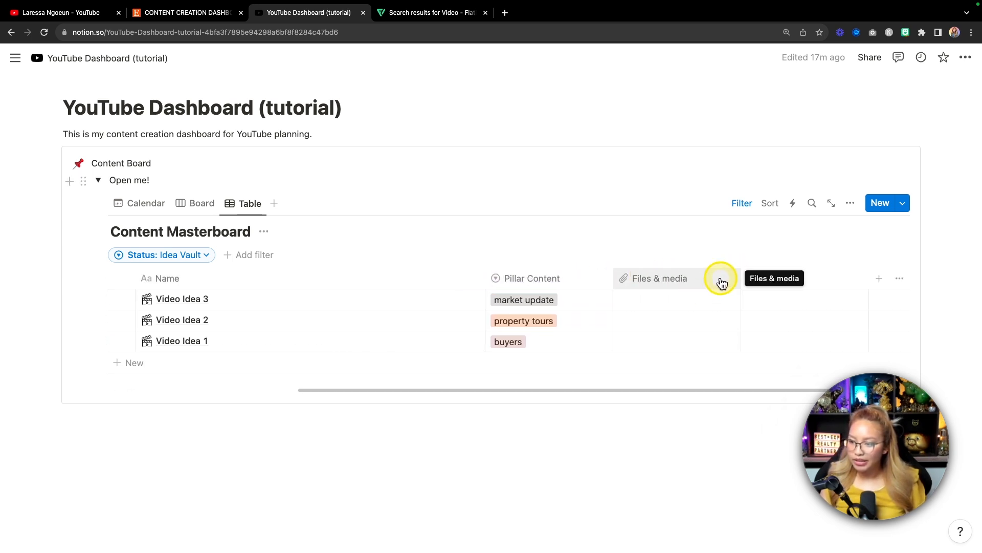
click(721, 281)
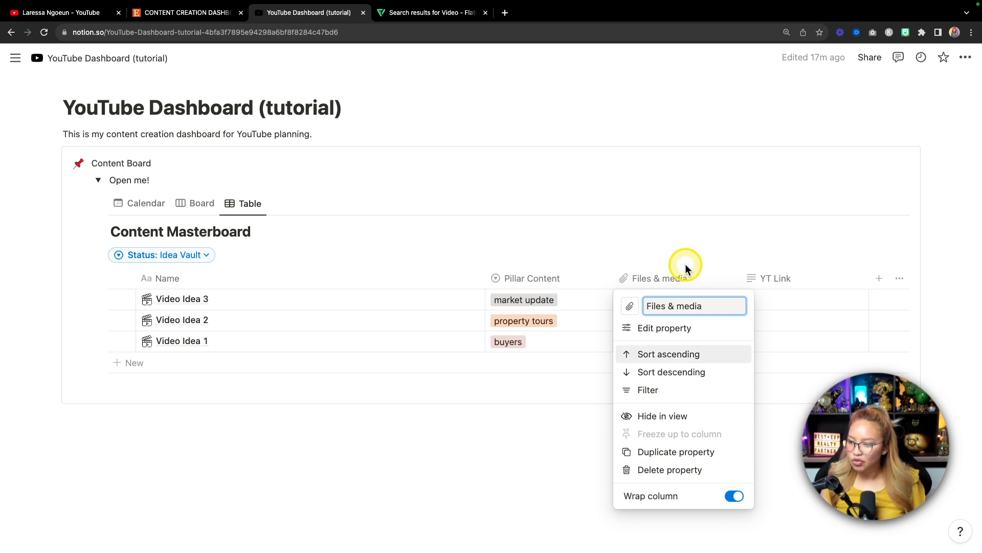
click(687, 234)
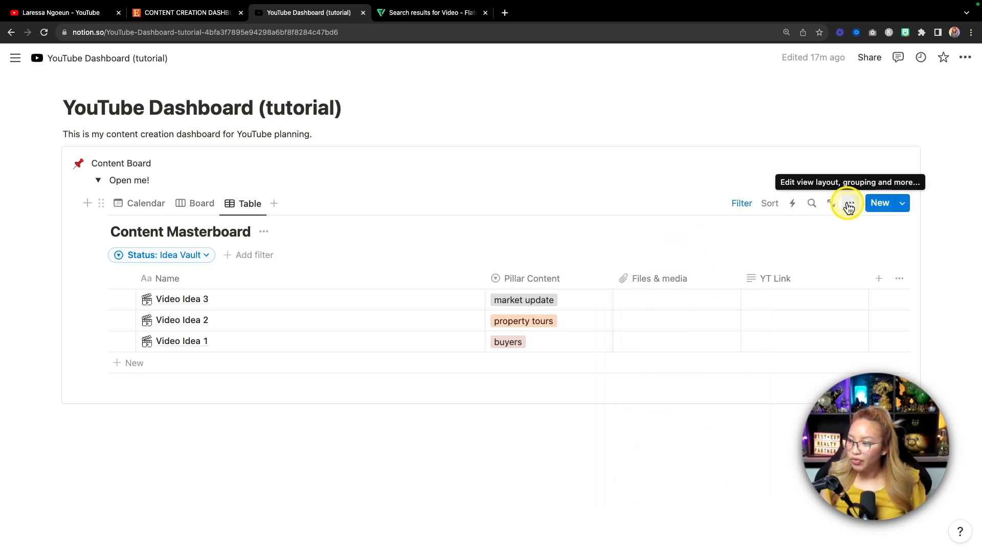
click(850, 207)
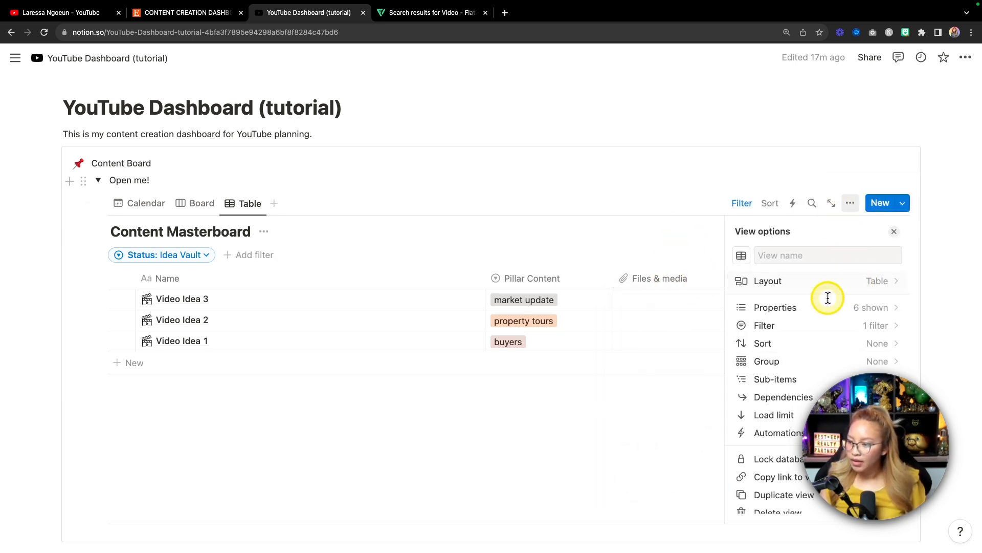
click(779, 310)
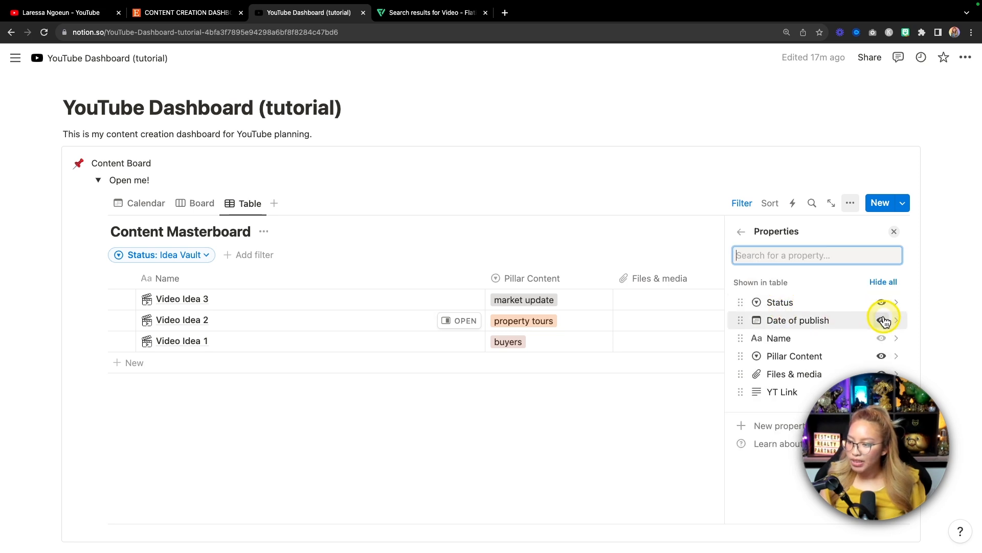
click(882, 374)
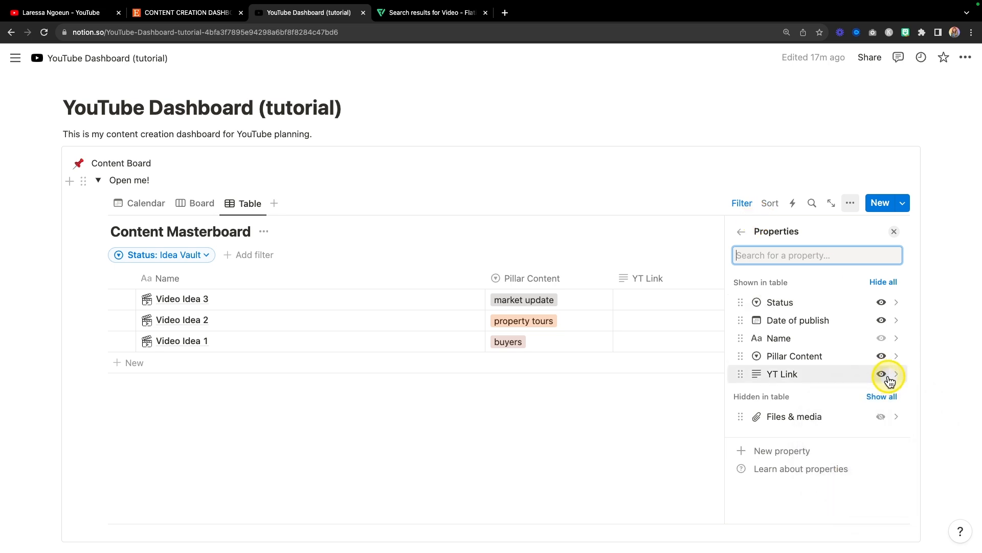
click(881, 374)
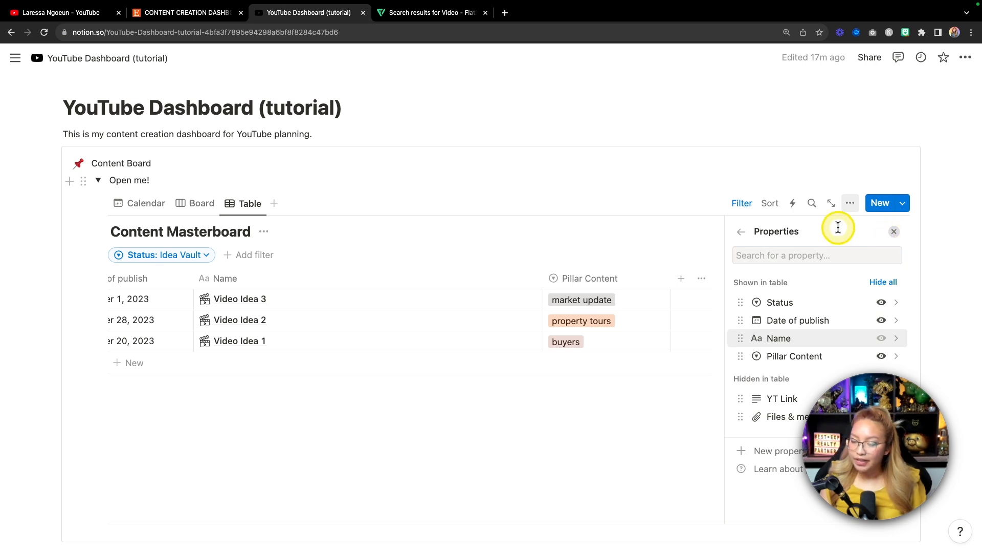
click(464, 251)
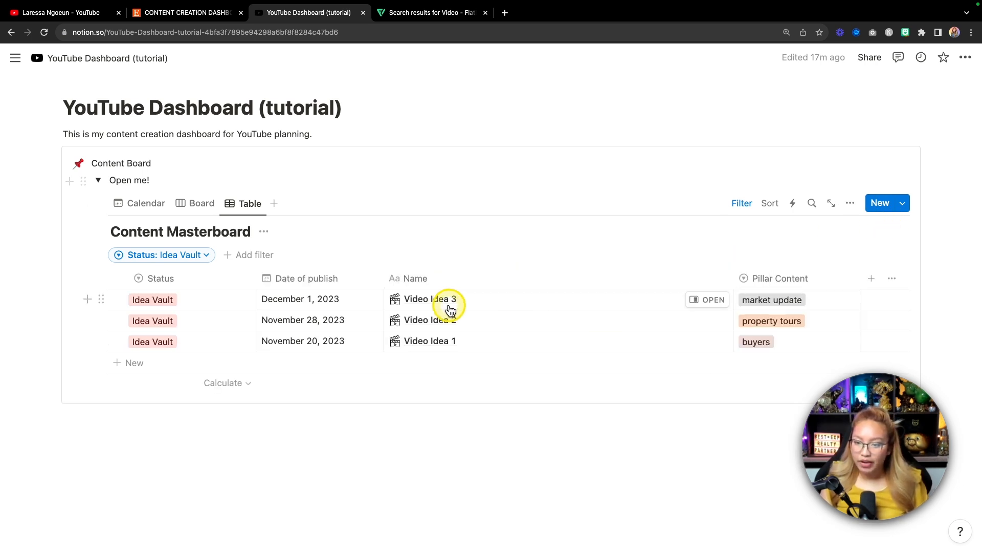
Step: Set Video Idea 3's Status to Planning and check its card in the Board view
click(714, 302)
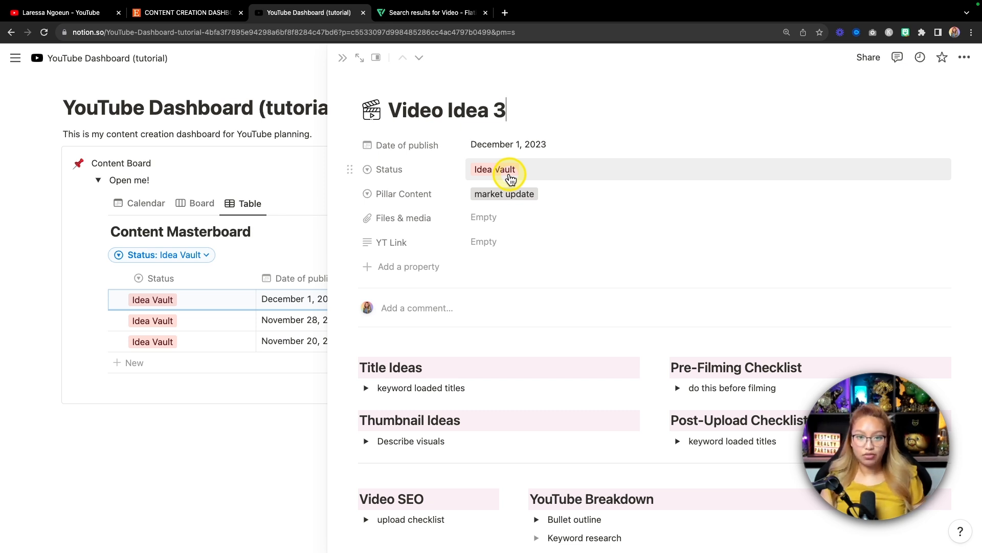
click(545, 179)
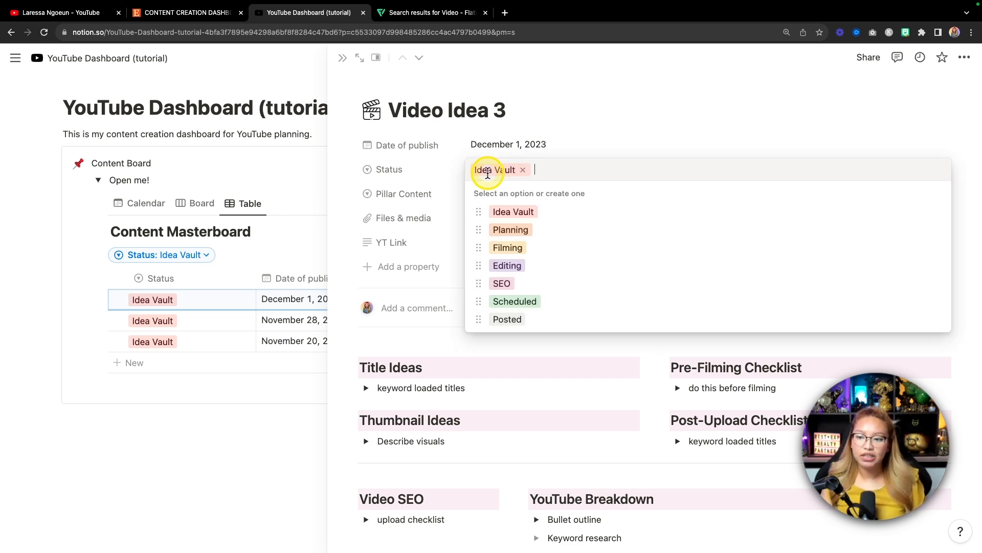
click(509, 230)
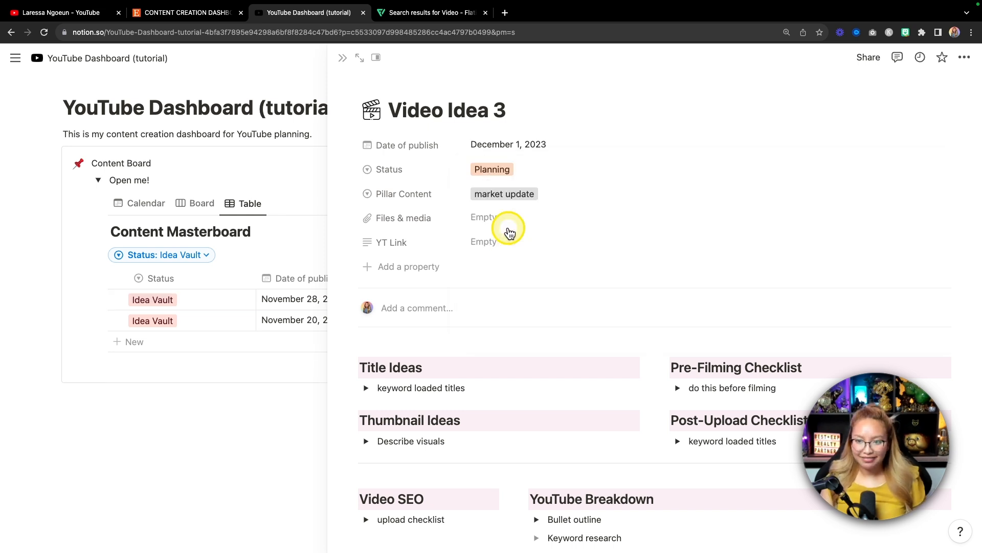
click(343, 57)
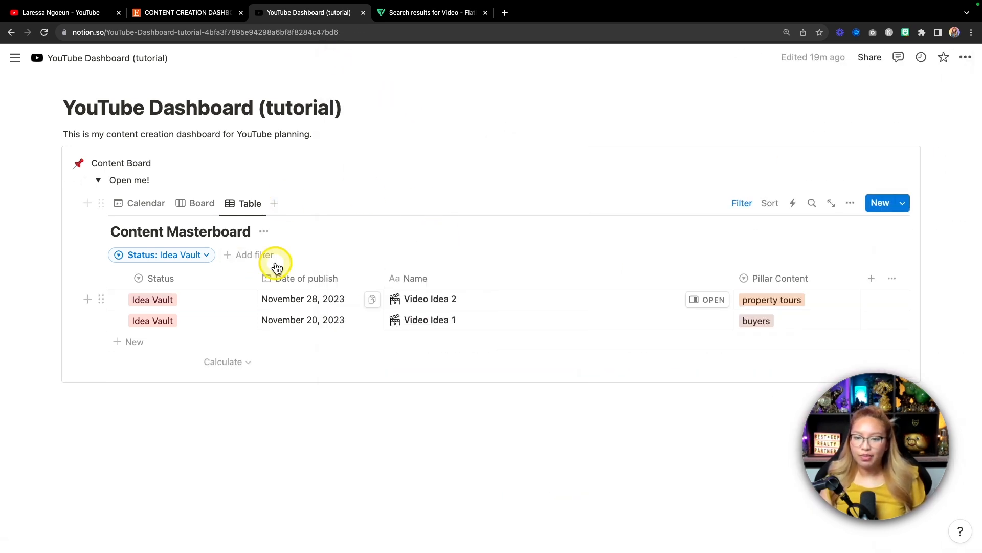
click(203, 203)
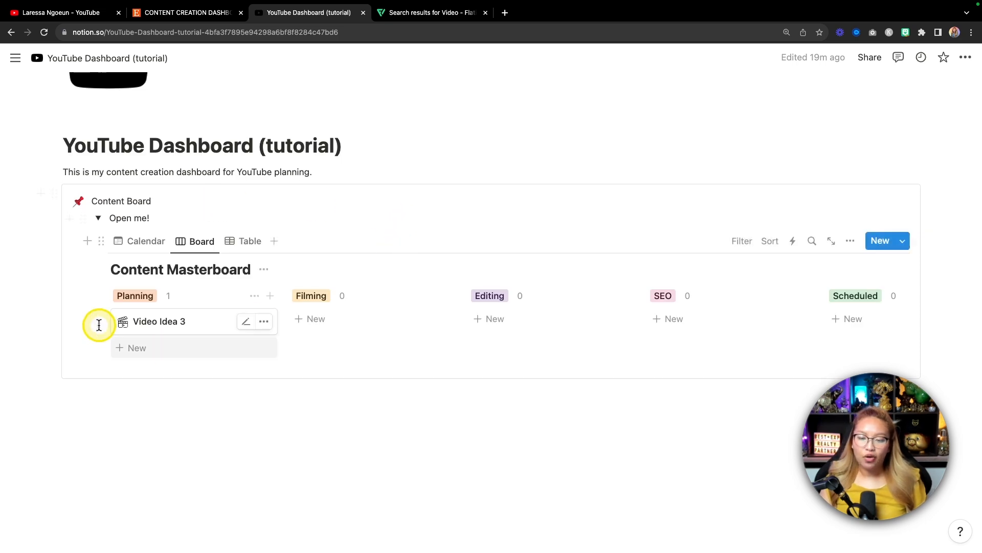
Step: Rename the Content Masterboard's Table view as Idea Vault
right_click(248, 246)
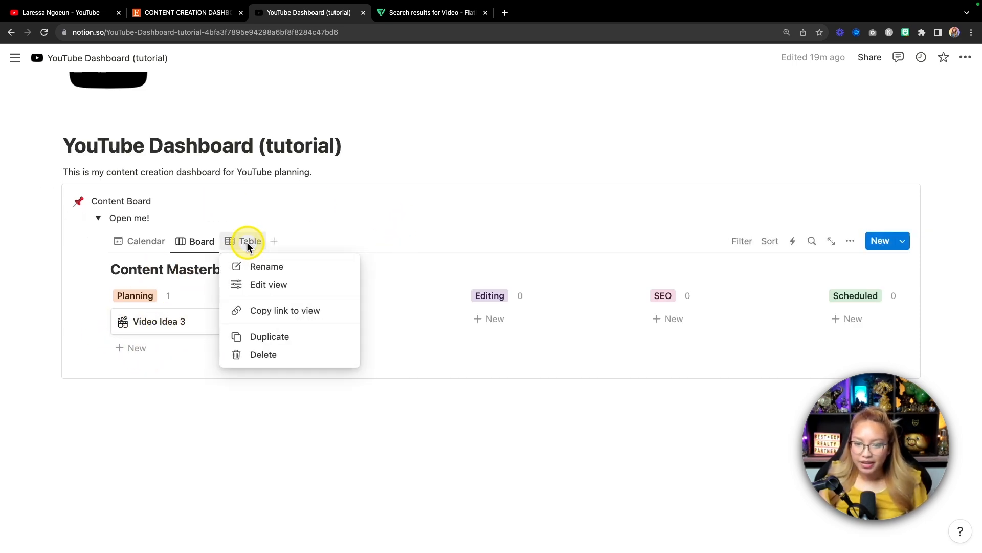
click(266, 267)
text(I)
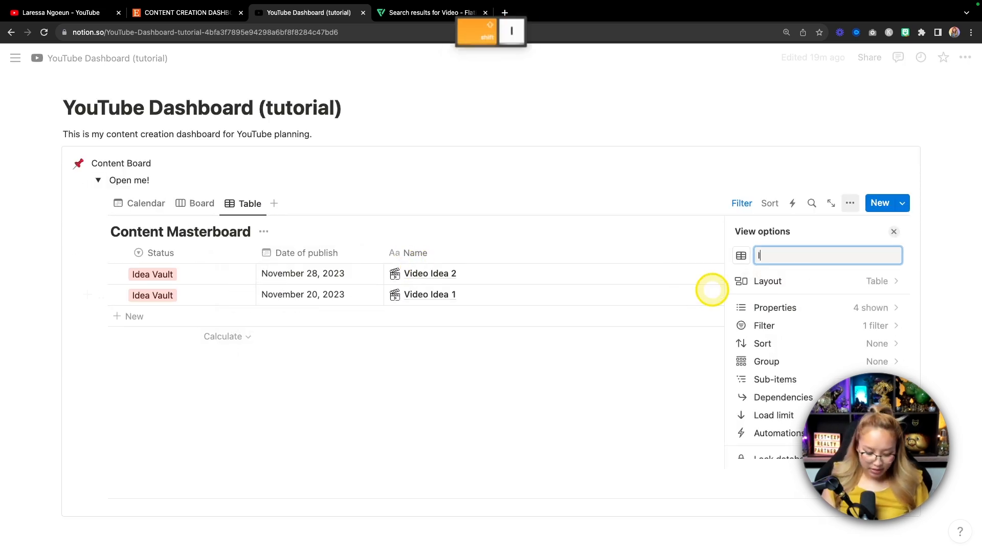
text(dea Vault)
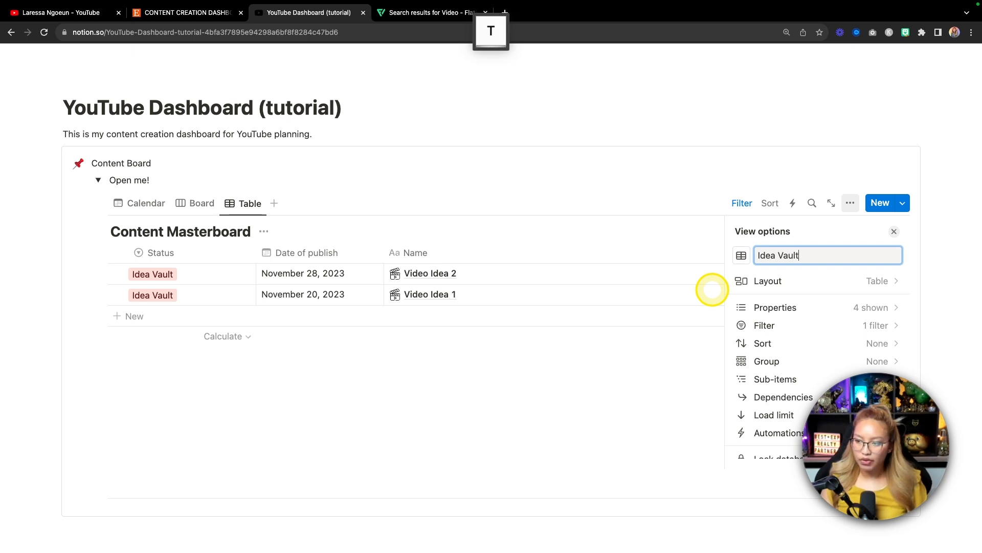
key(Escape)
Step: Rename the Content Masterboard's Board view as In Progress
right_click(198, 225)
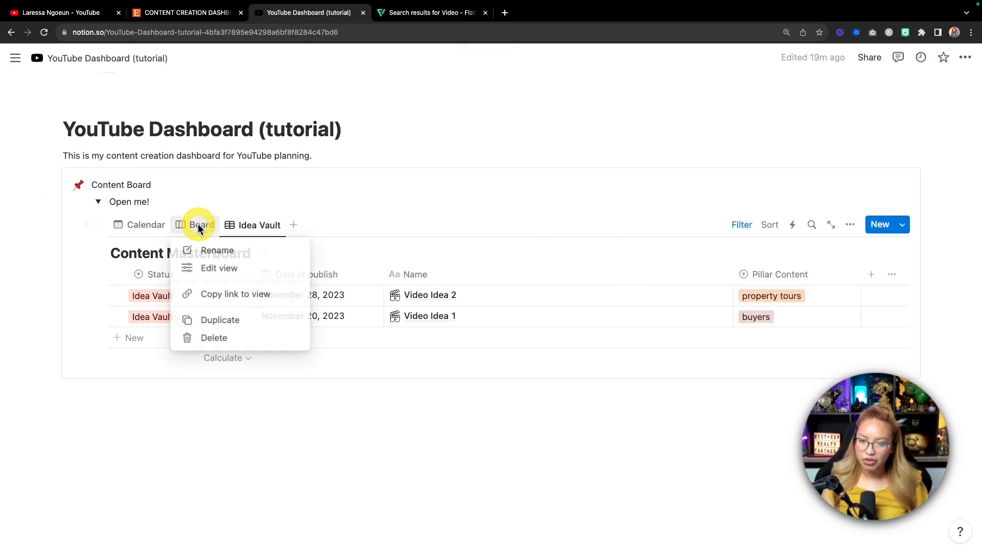
click(226, 254)
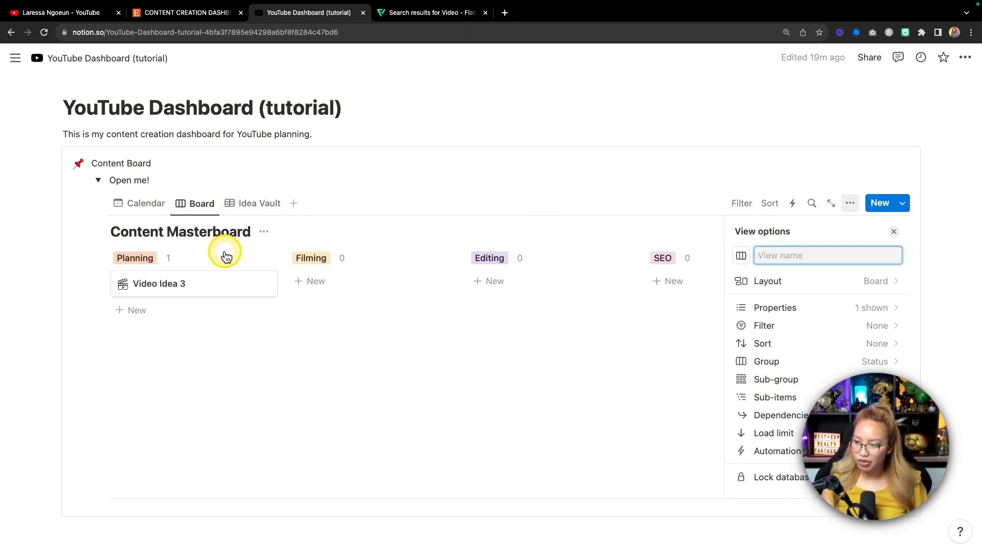
text(In Prgr)
key(BackSpace)
key(BackSpace)
text(o)
key(BackSpace)
text(gress)
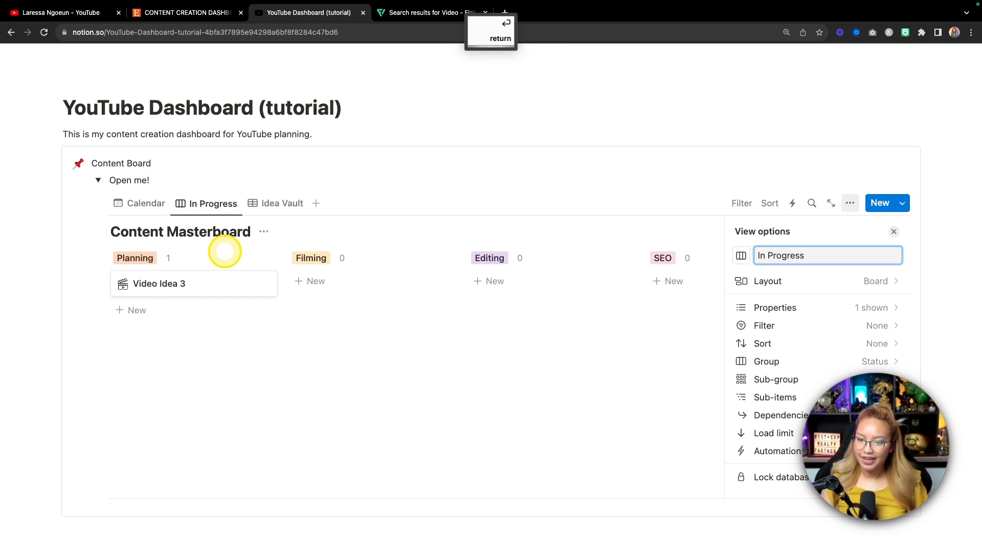
key(Escape)
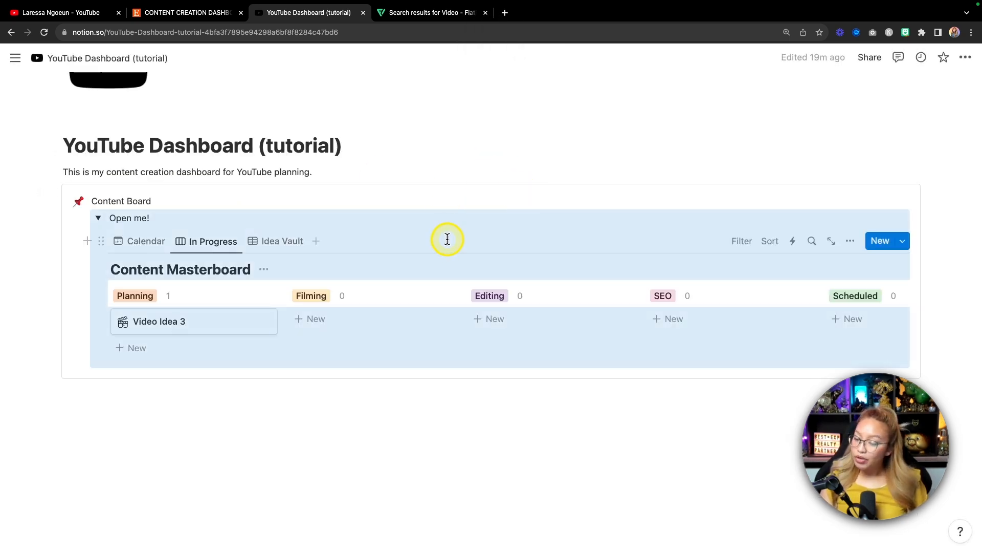
click(380, 340)
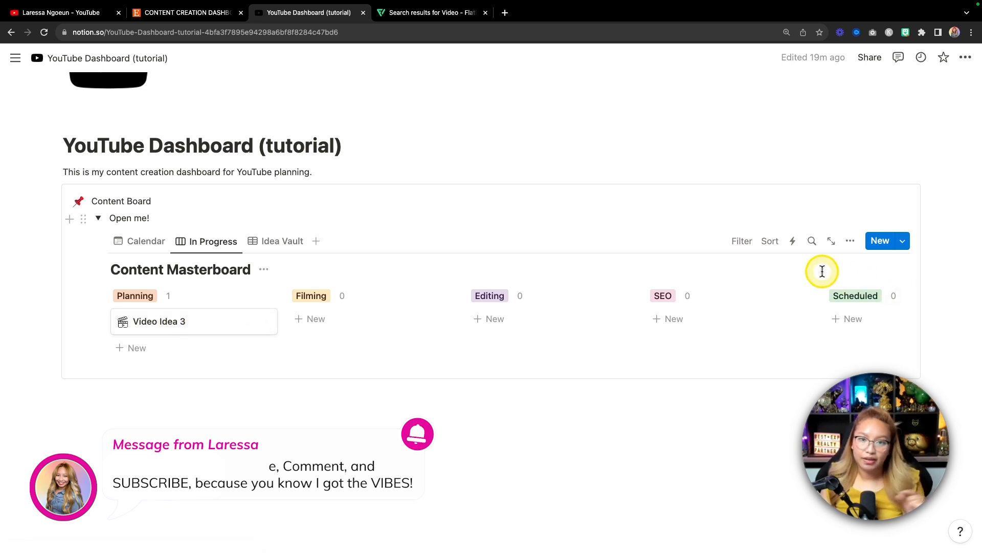
Step: Show the Pillar Content property on the cards of the In Progress view
click(849, 244)
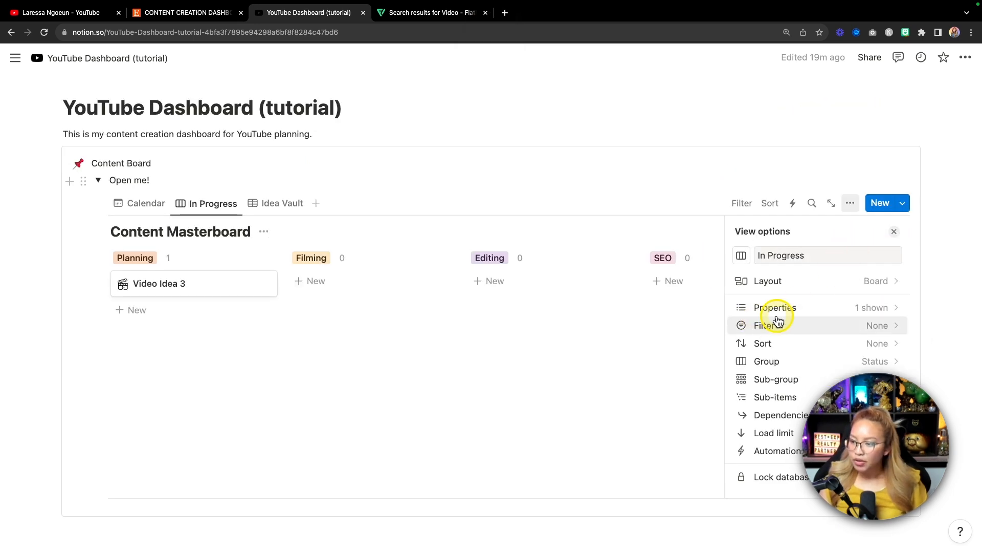
click(897, 309)
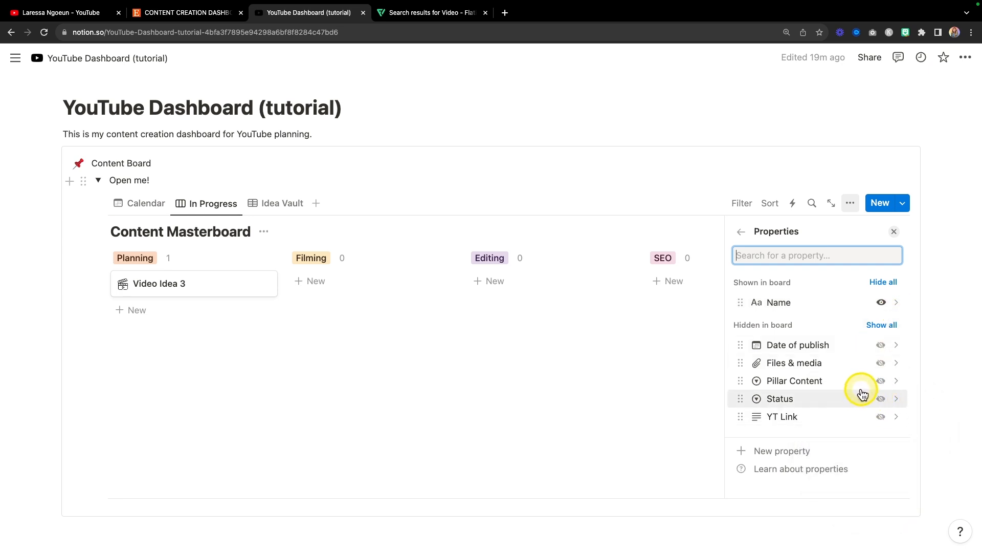
key(fn)
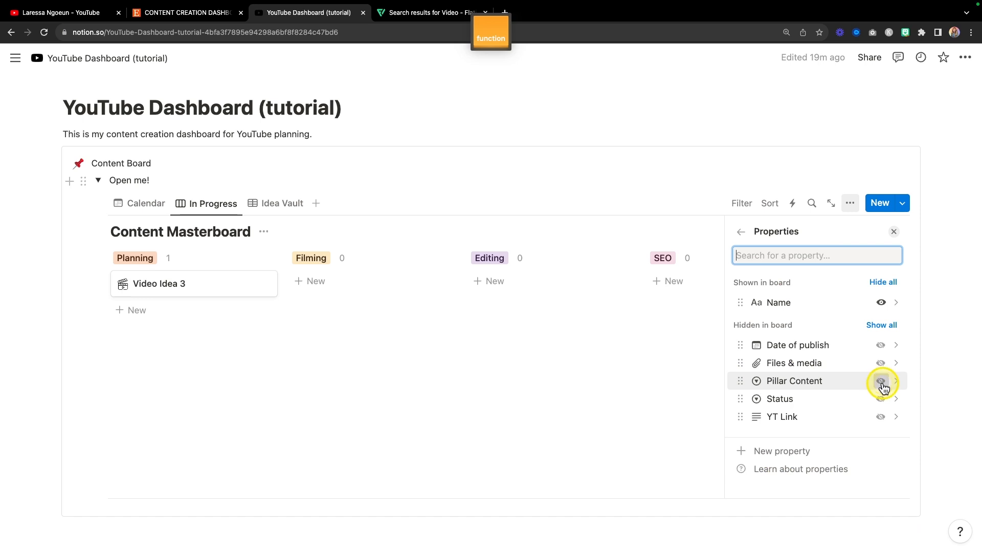
click(881, 379)
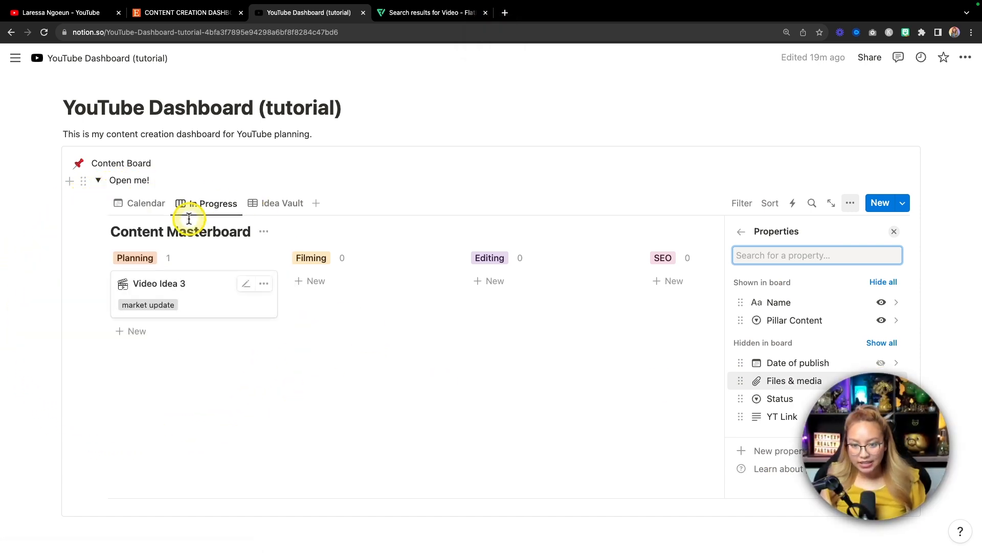
Step: Show the Status and Pillar Content properties on the cards of the Calendar view
click(148, 202)
scroll(447, 340, down, 4)
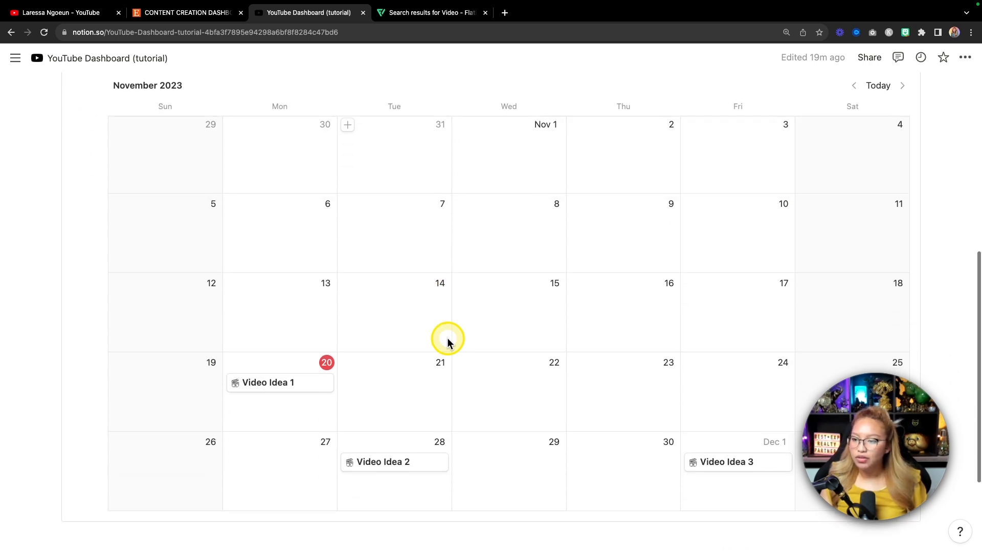
scroll(757, 303, up, 5)
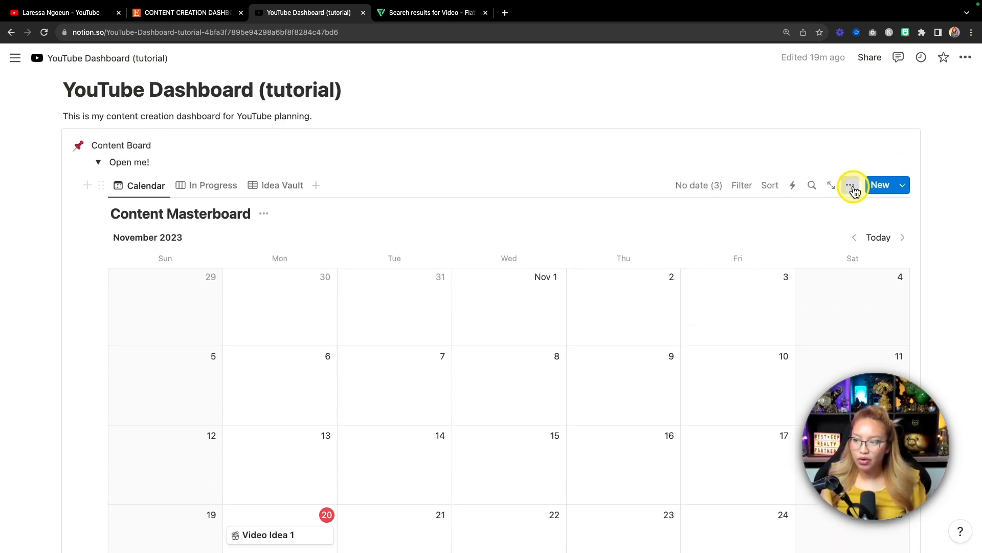
click(850, 185)
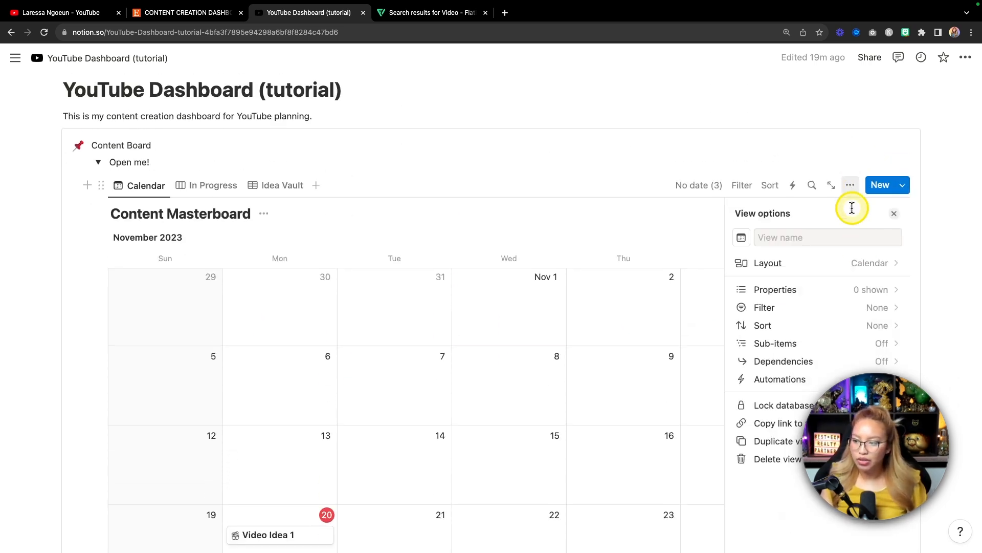
click(862, 294)
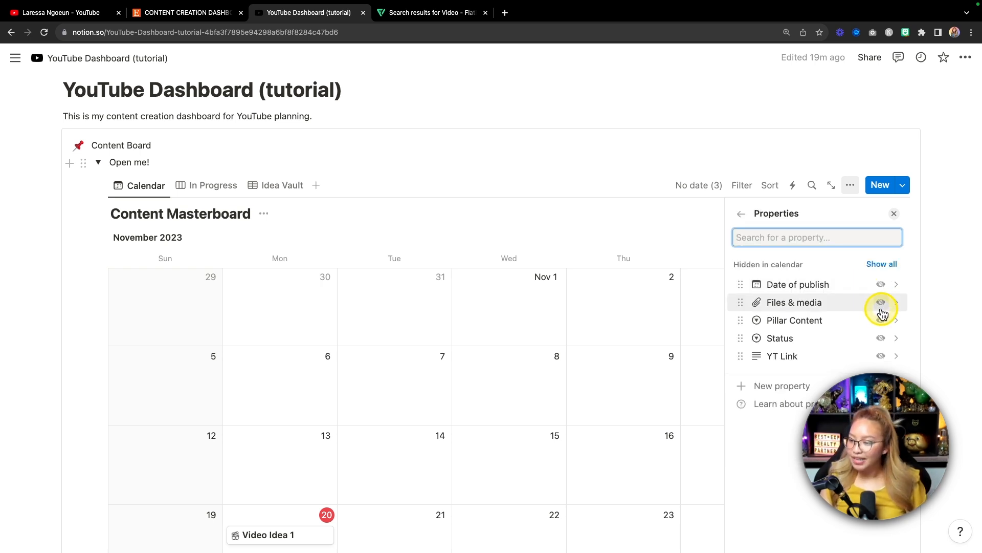
click(881, 339)
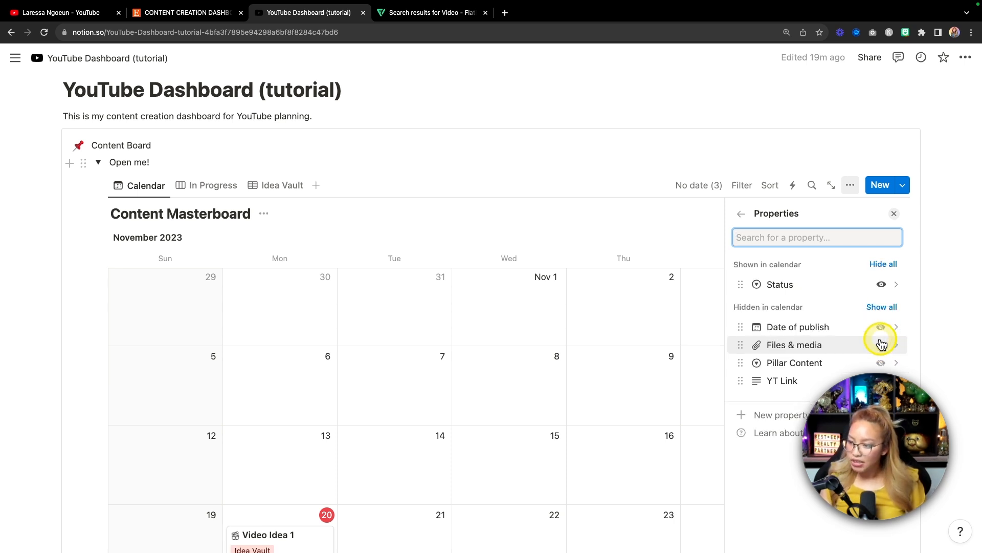
click(880, 363)
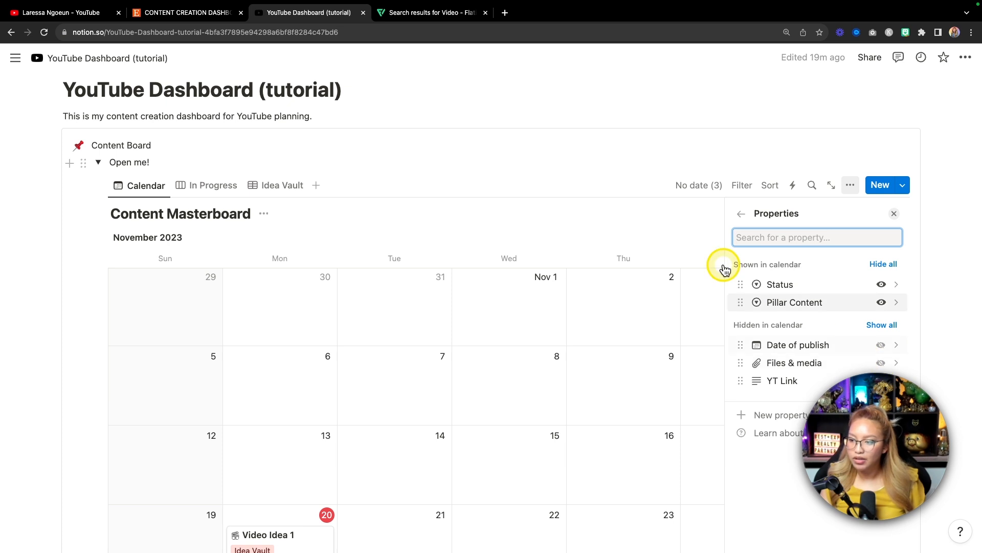
click(502, 343)
Step: Review the tags on the November 2023 calendar cards and switch to the Idea Vault view
scroll(502, 343, down, 5)
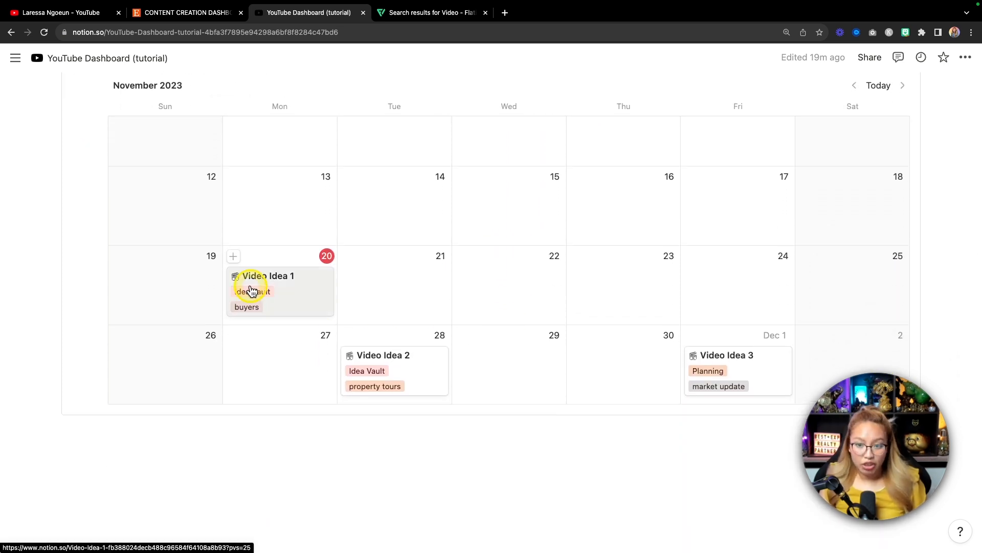
scroll(250, 286, up, 1)
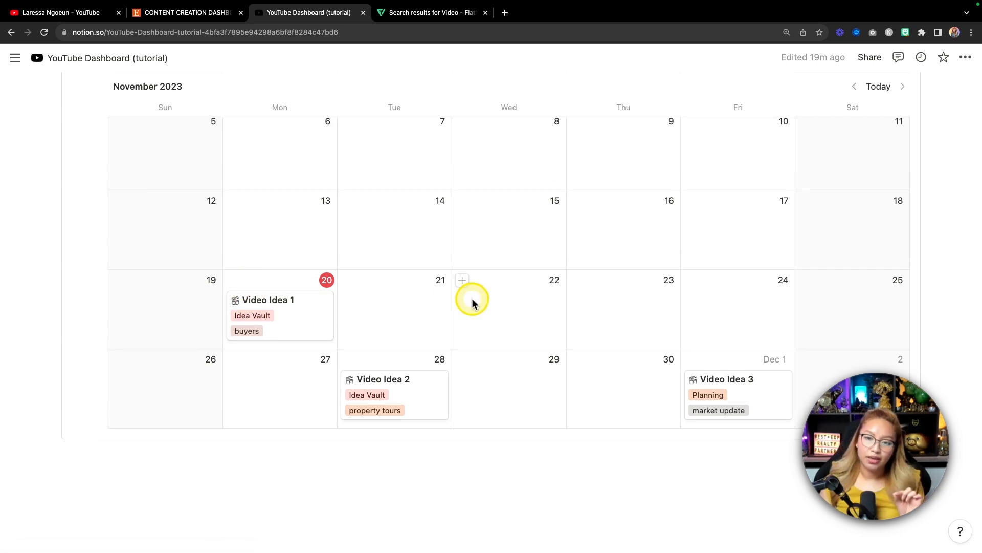
scroll(471, 300, up, 2)
scroll(472, 297, up, 4)
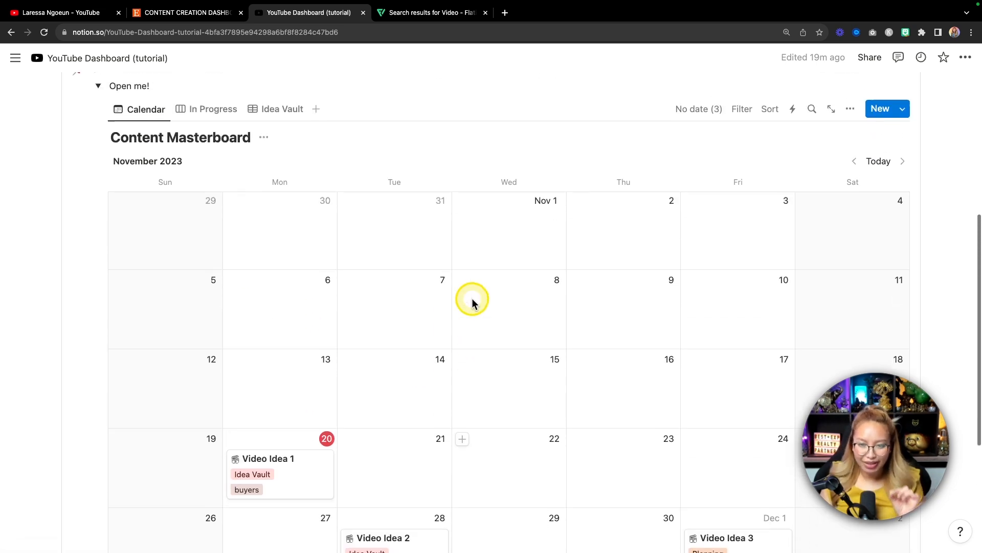
click(273, 126)
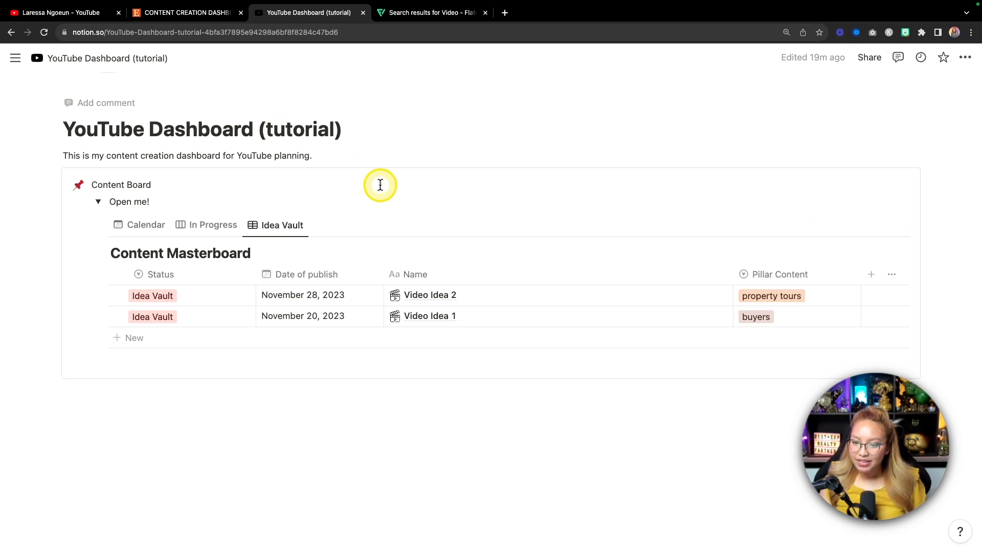
Step: Duplicate the Idea Vault view of the Content Masterboard and name the copy Posted
click(282, 228)
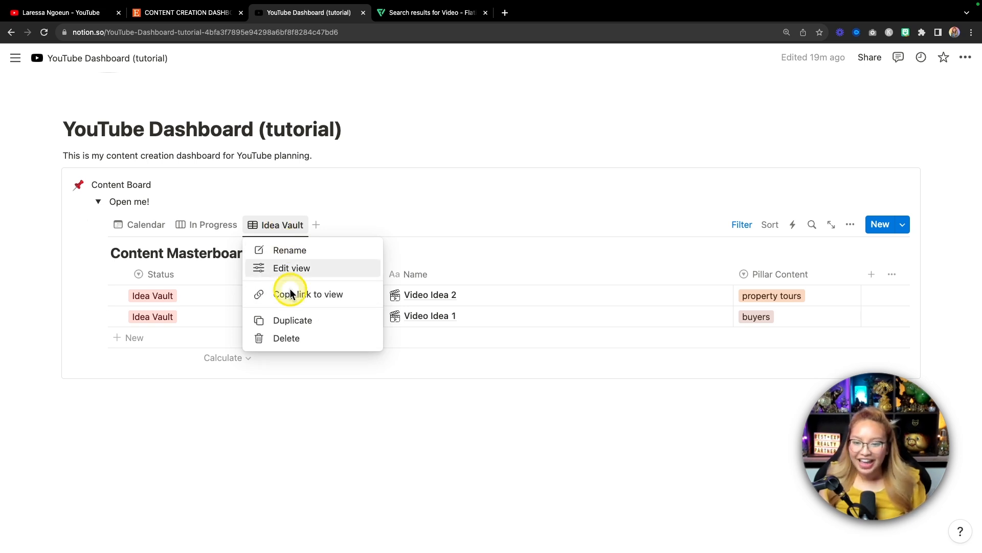
click(312, 323)
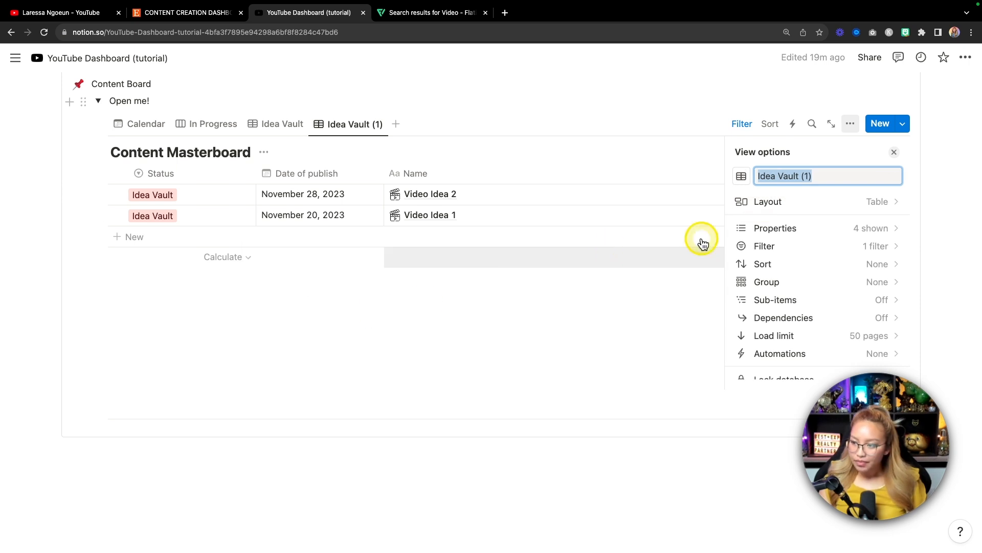
key(fn)
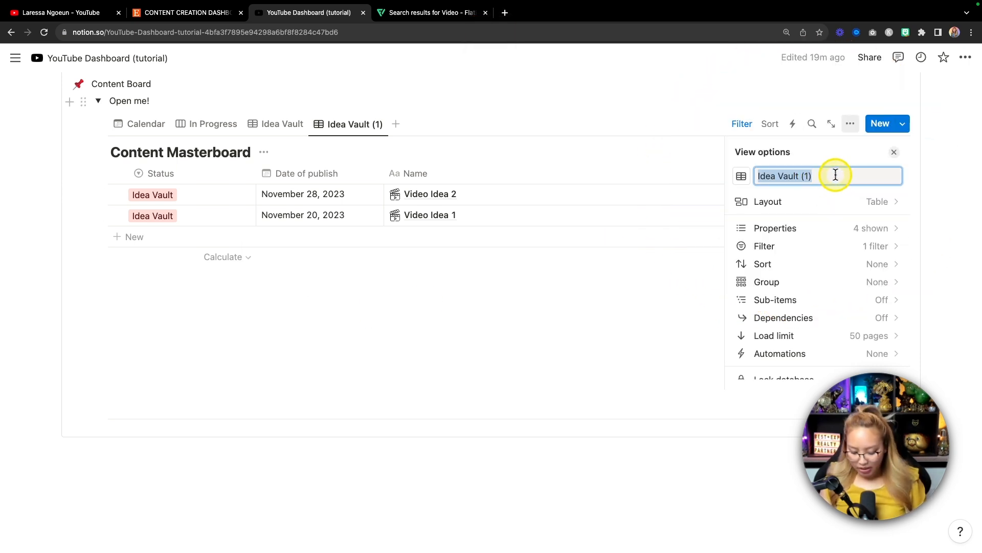
text(Posted)
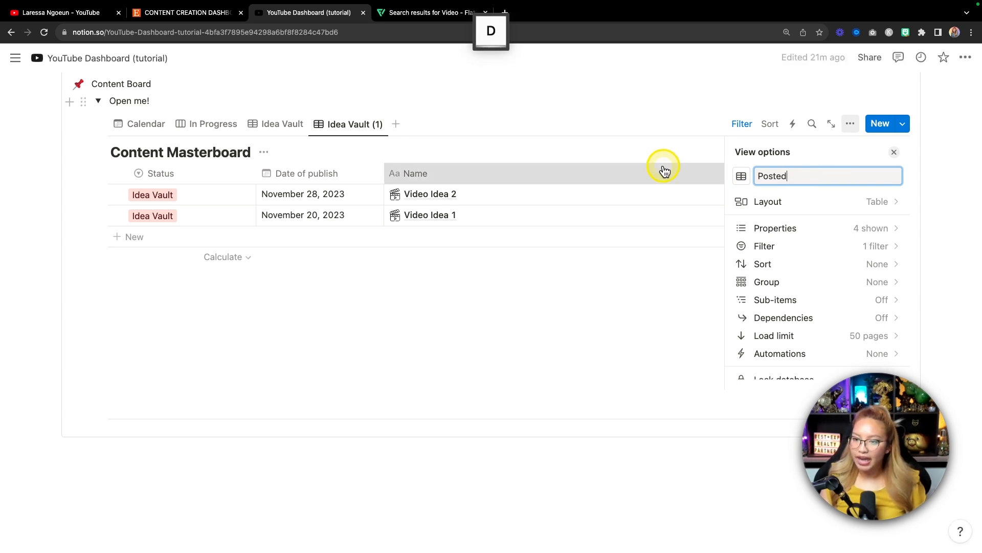
click(665, 172)
click(668, 149)
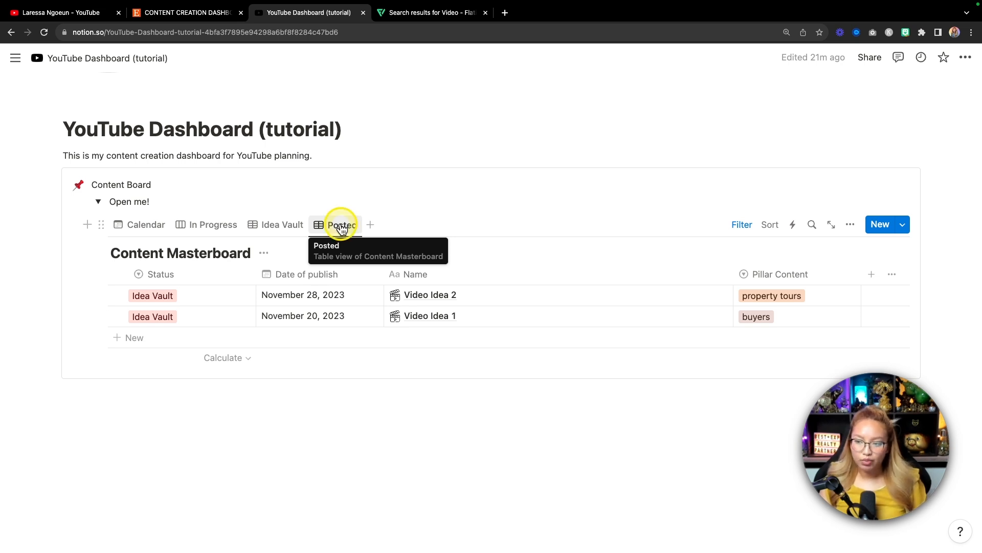
Step: Change the Posted view's Status filter from Idea Vault to Posted only
click(742, 225)
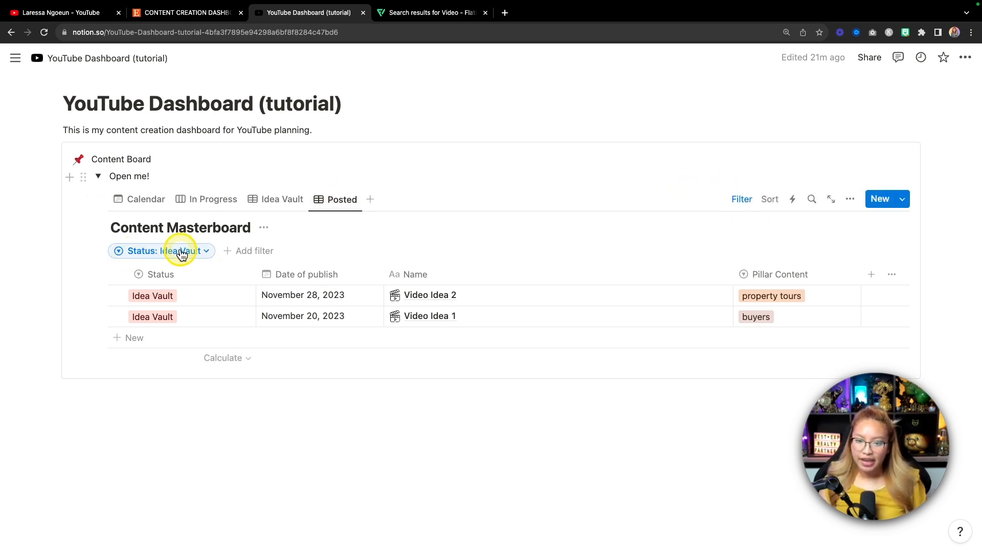
click(207, 252)
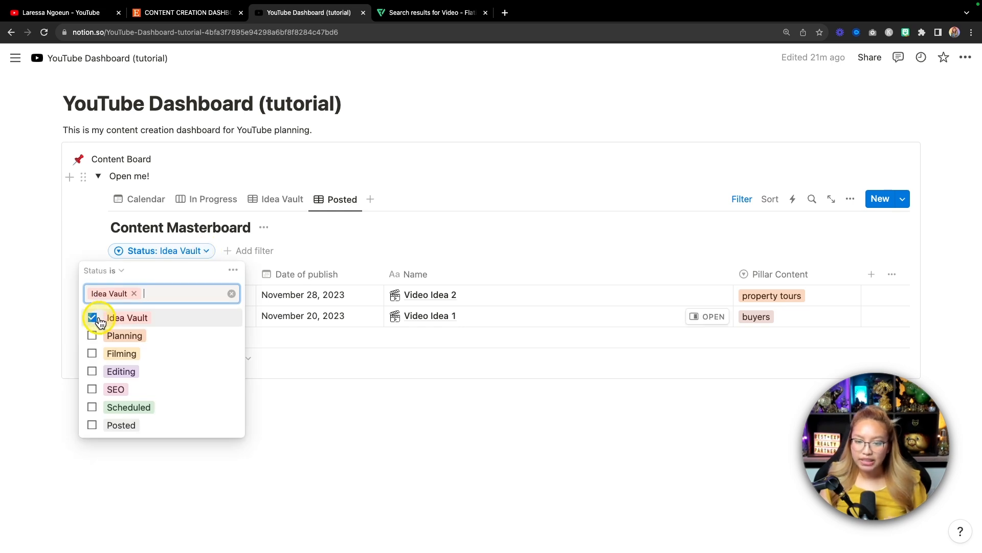
click(92, 424)
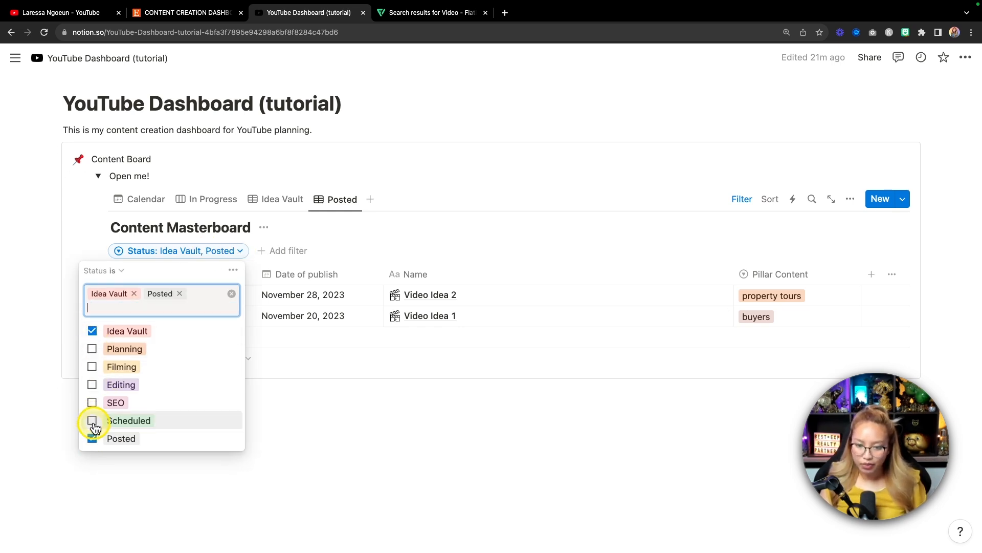
click(93, 331)
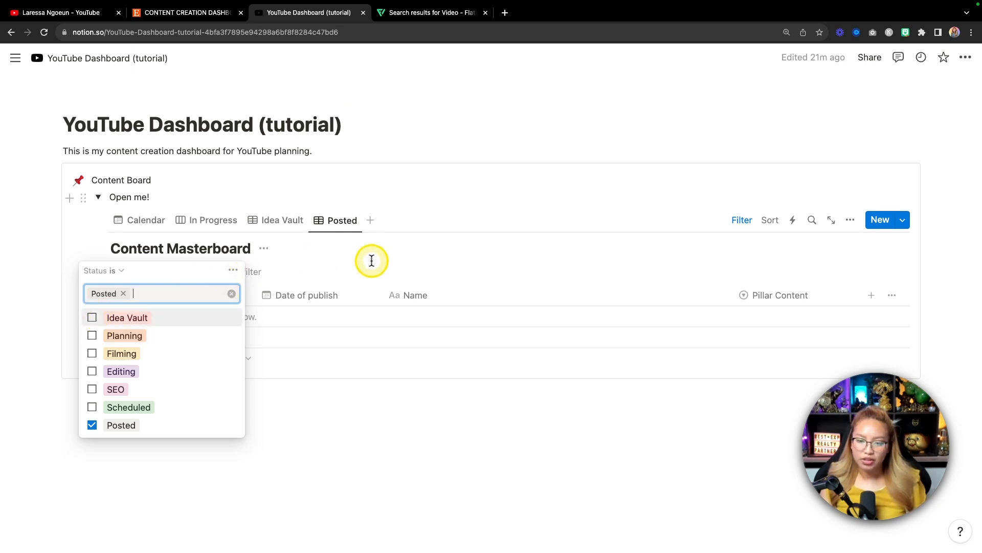
key(Escape)
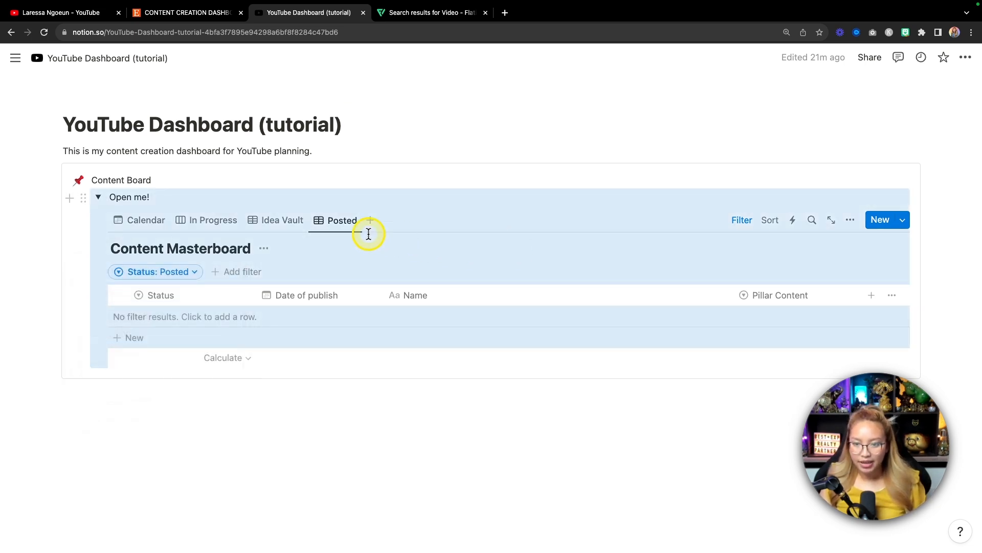
click(515, 182)
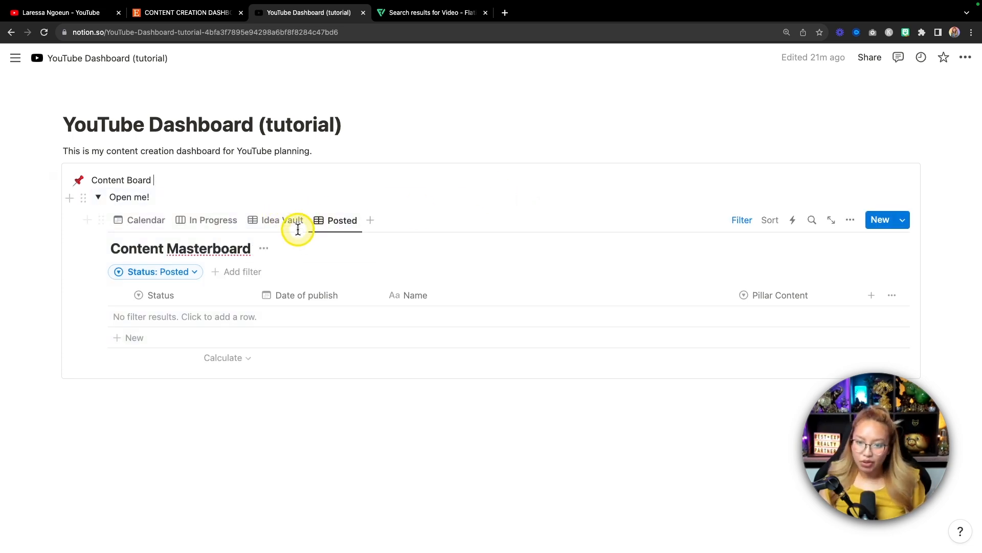
Step: Move the Video Idea 3 card to SEO in the In Progress view and expand the upload checklist on its page
click(212, 221)
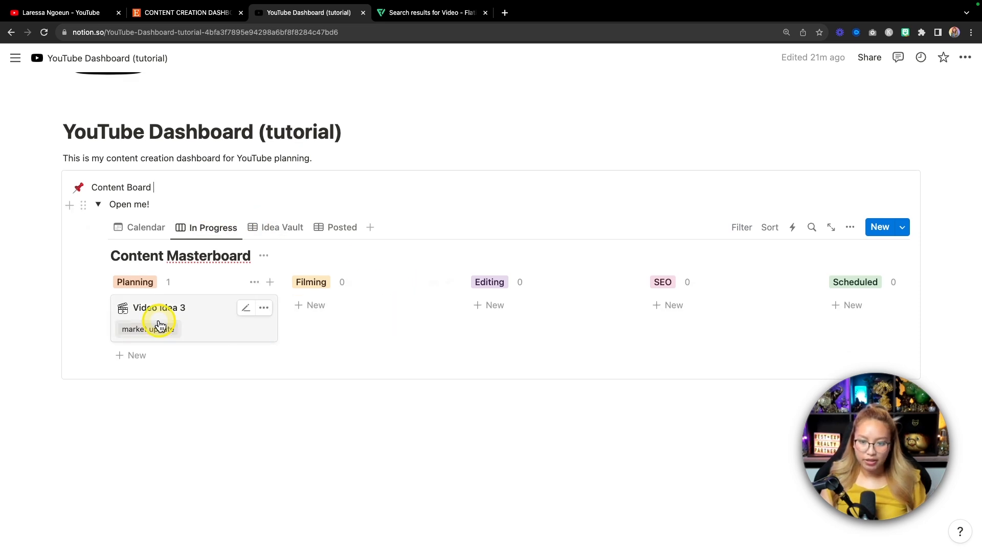
drag(154, 318, 505, 281)
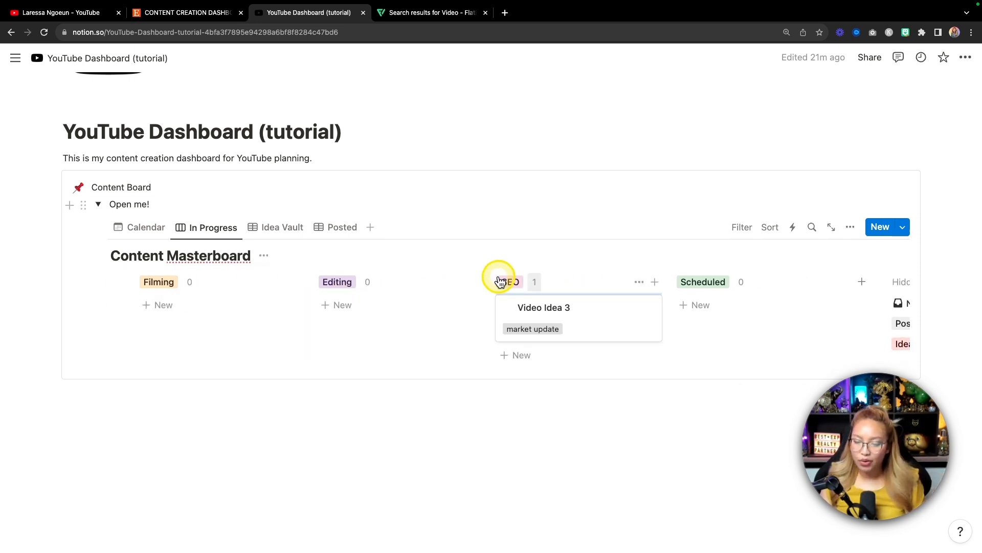
click(580, 325)
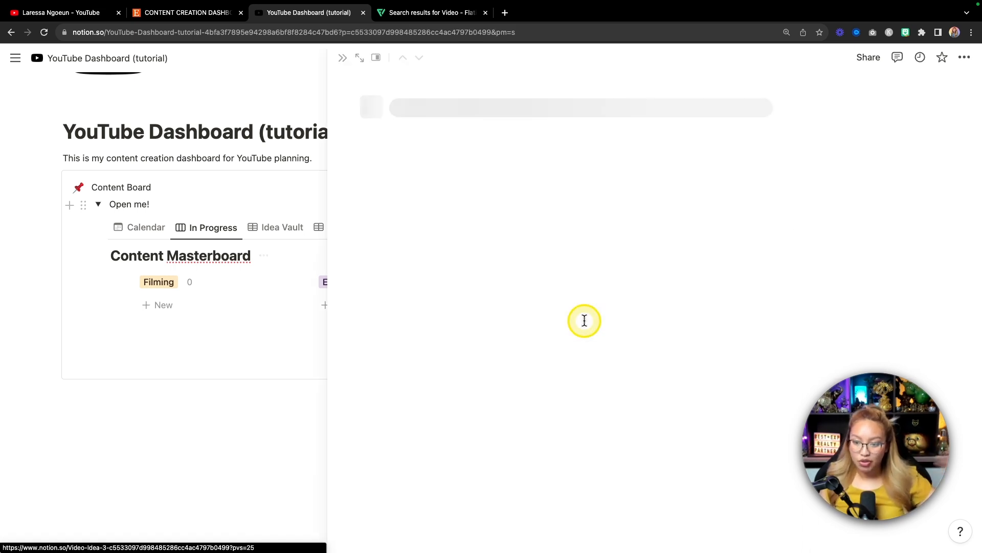
scroll(491, 330, down, 2)
click(365, 355)
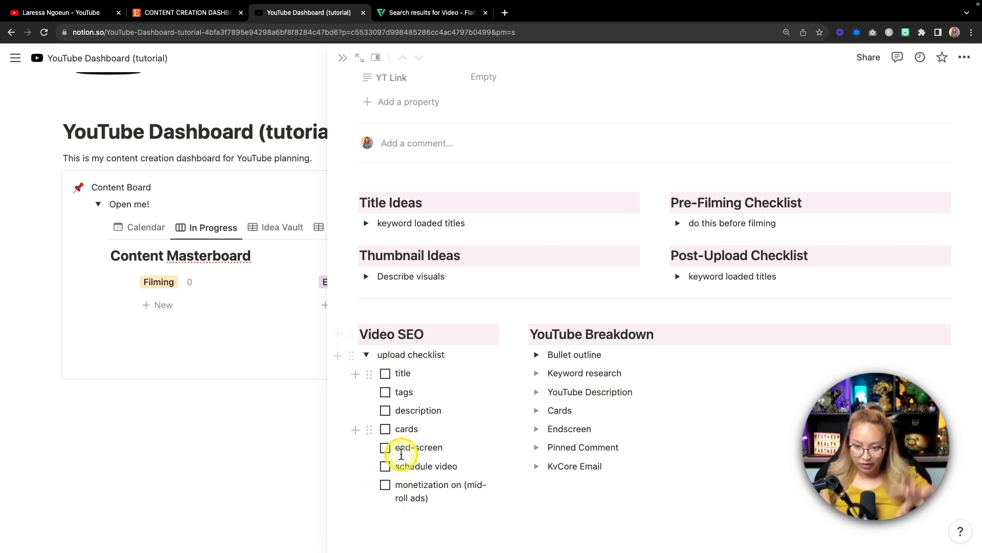
click(339, 60)
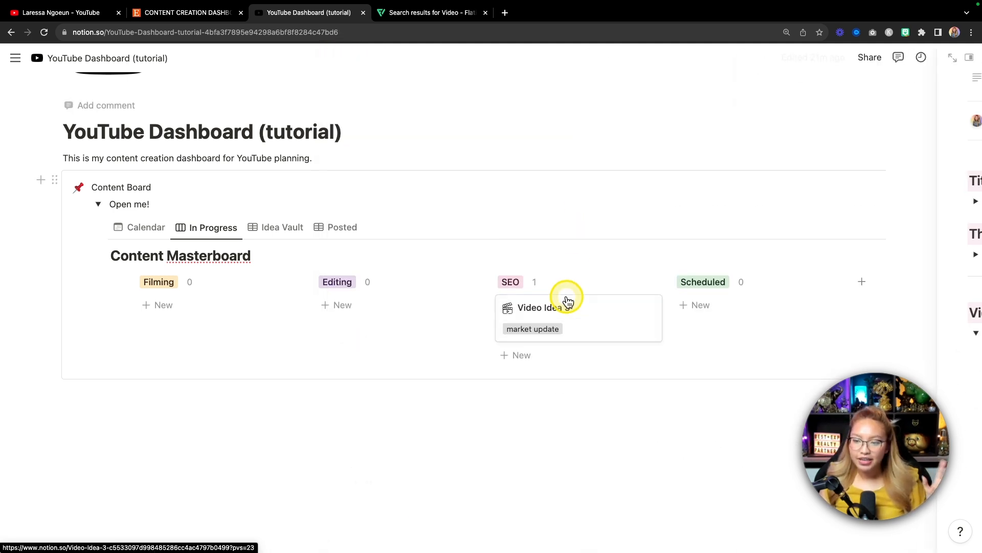
Step: Move the Video Idea 3 card to Scheduled, and set its Status to Posted on its page
drag(603, 333, 713, 313)
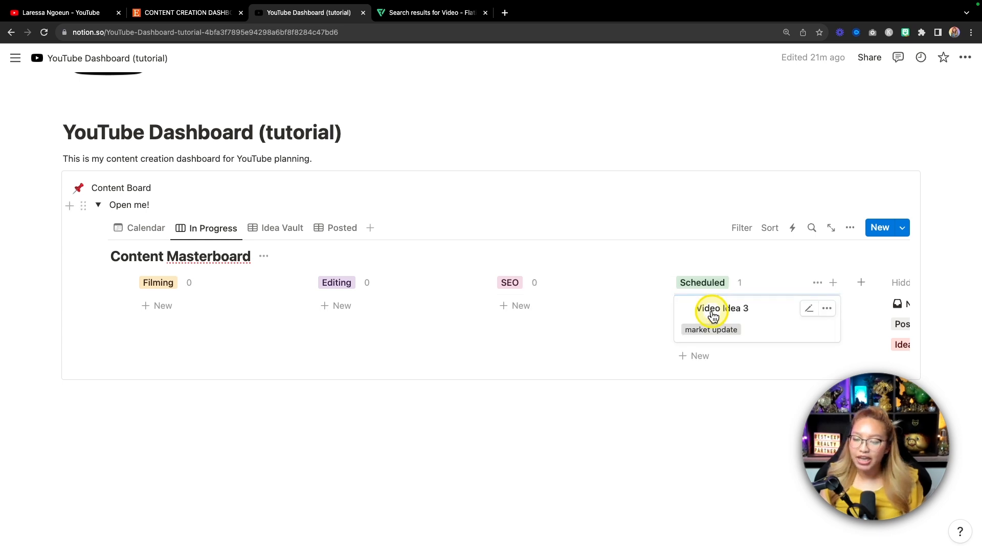
scroll(709, 312, right, 4)
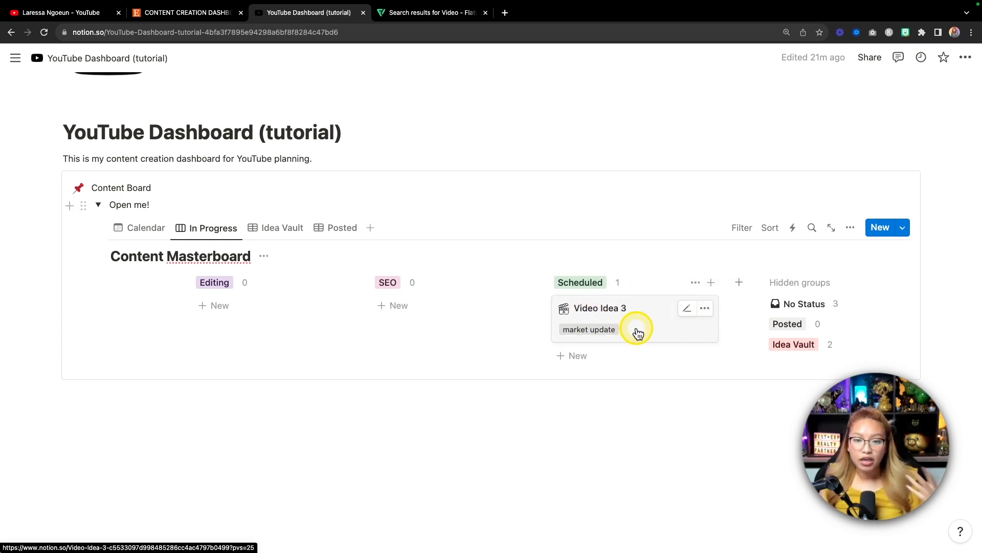
click(660, 335)
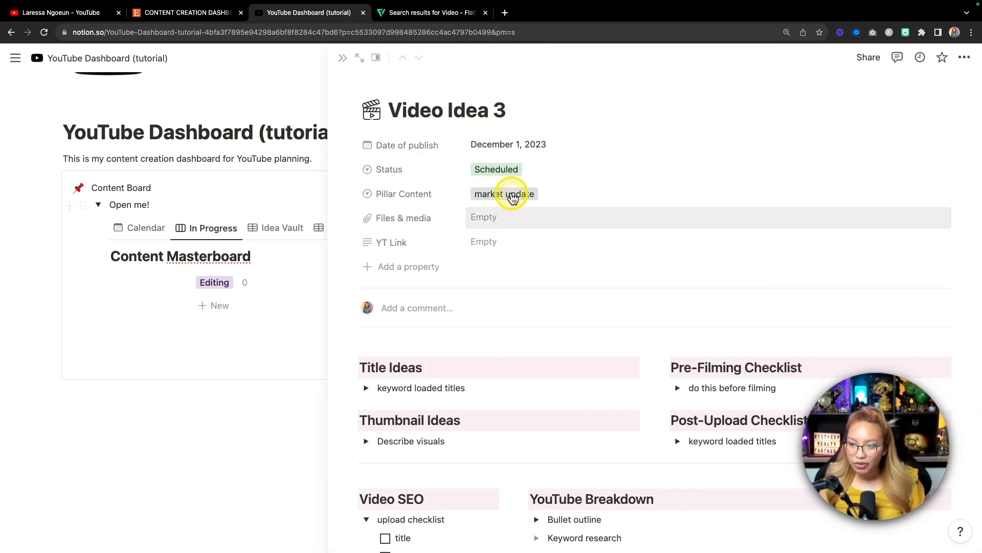
click(500, 170)
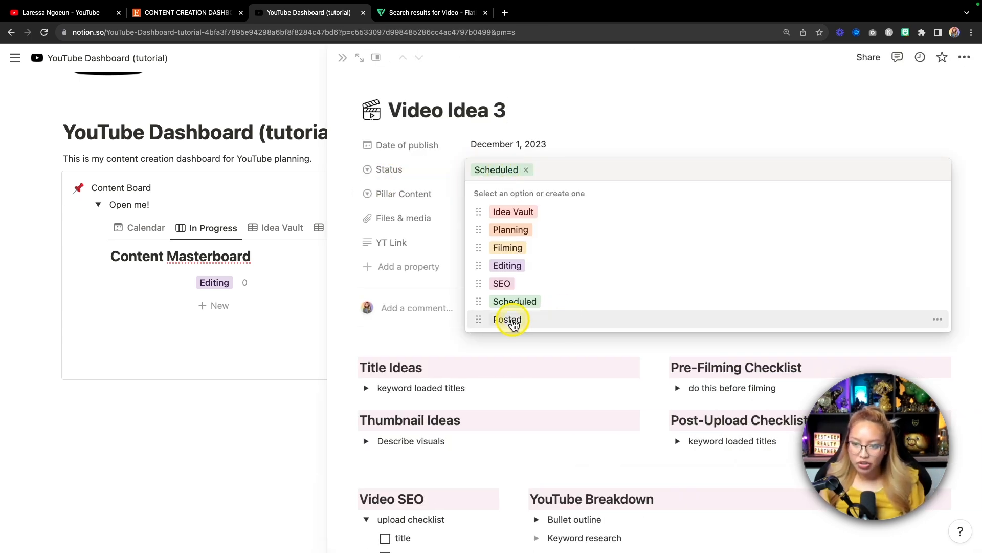
click(514, 322)
click(342, 59)
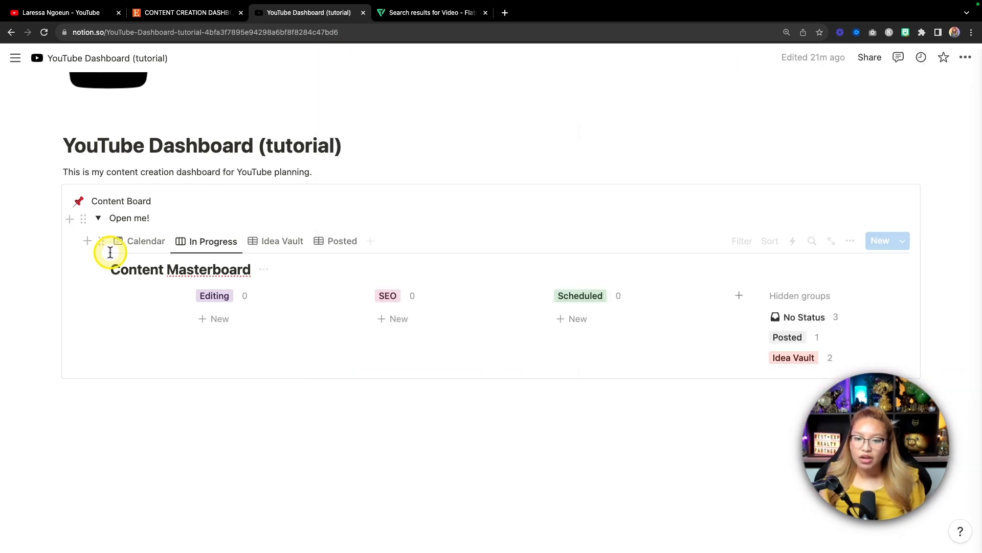
Step: Check where the videos appear in the Idea Vault, Posted and Calendar views of the Content Masterboard
scroll(543, 286, left, 5)
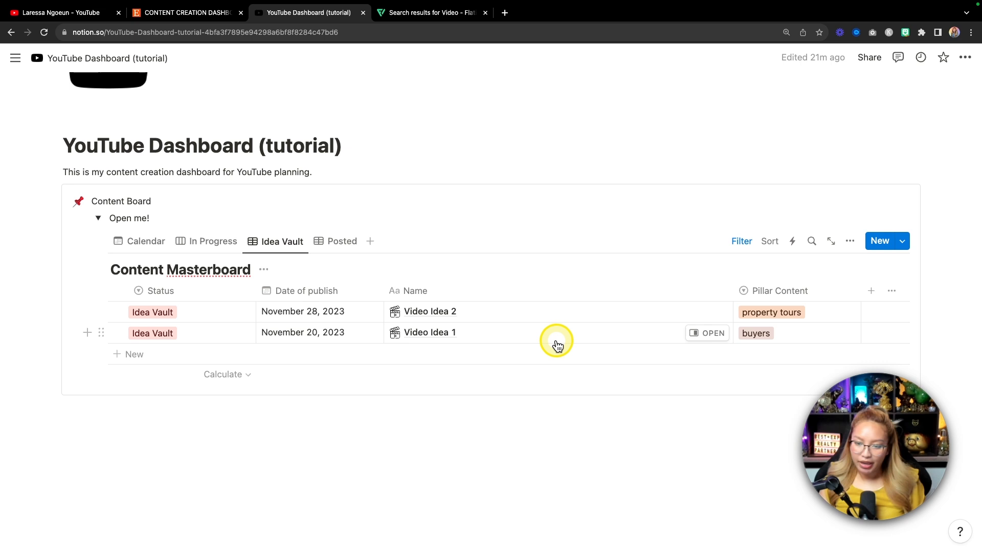
click(329, 241)
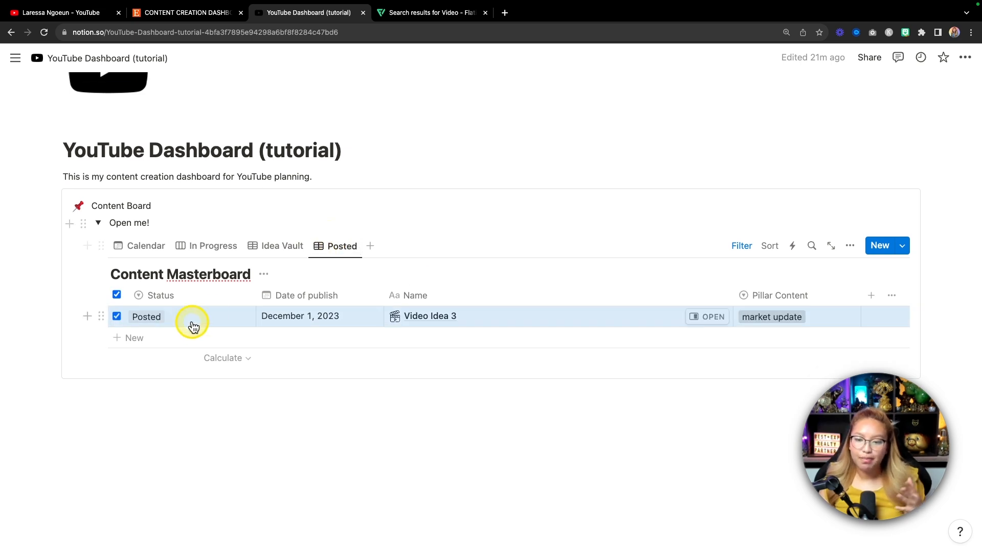
click(580, 392)
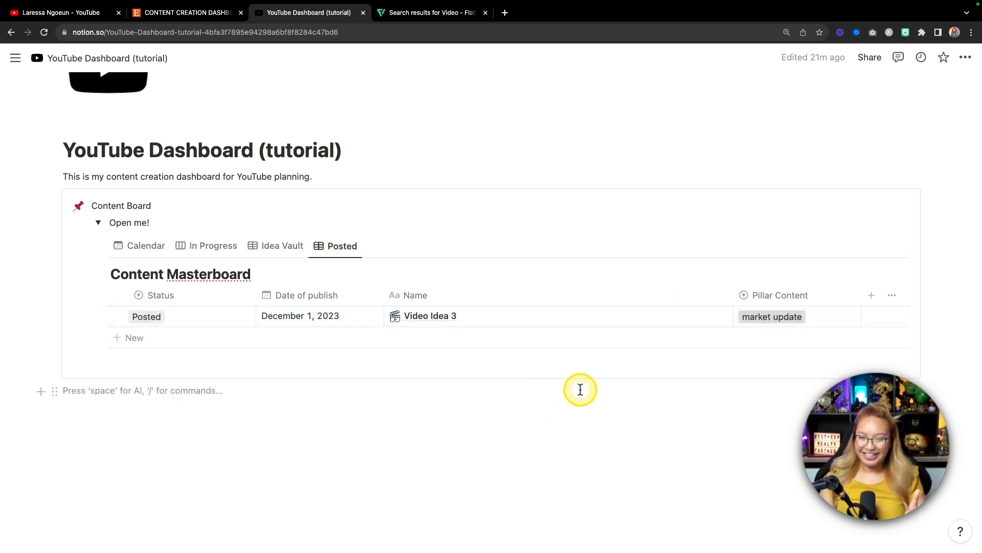
click(149, 250)
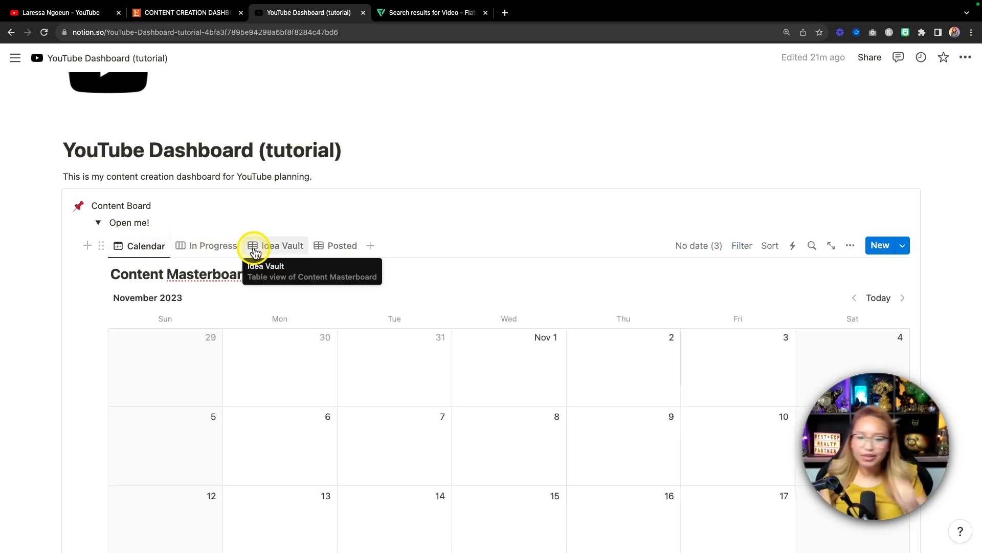
scroll(255, 251, down, 5)
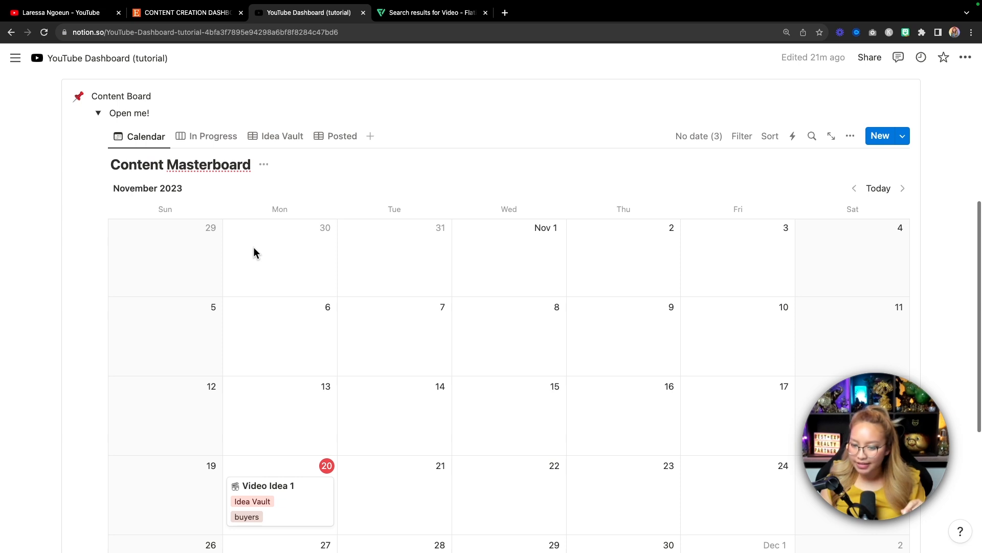
scroll(254, 250, up, 4)
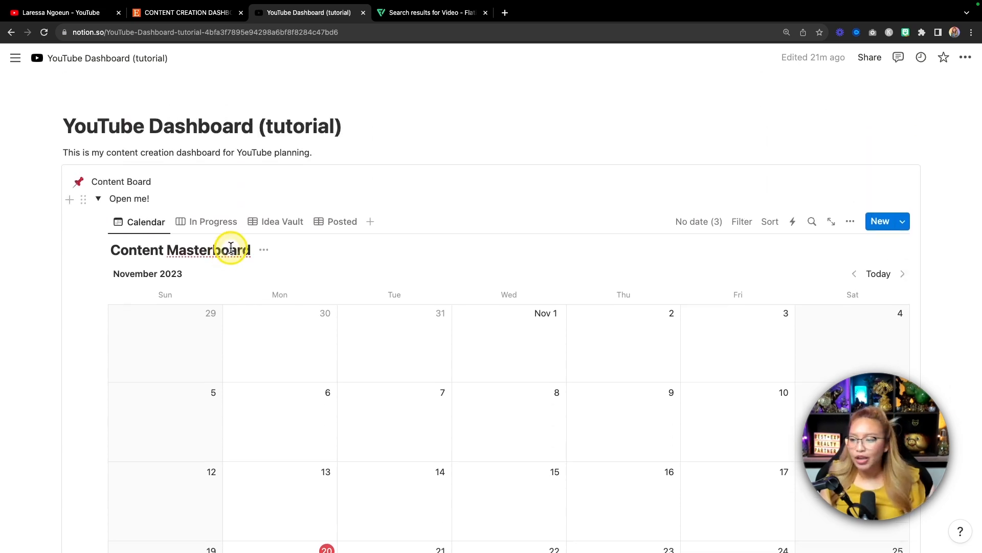
Step: Collapse the Open me! toggle and remove the empty line below the Content Board callout
click(98, 201)
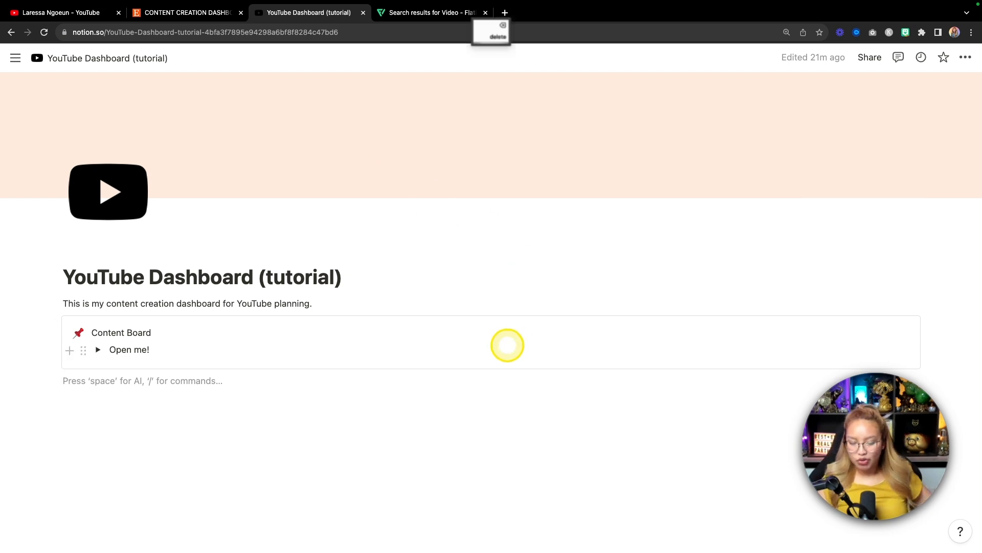
key(BackSpace)
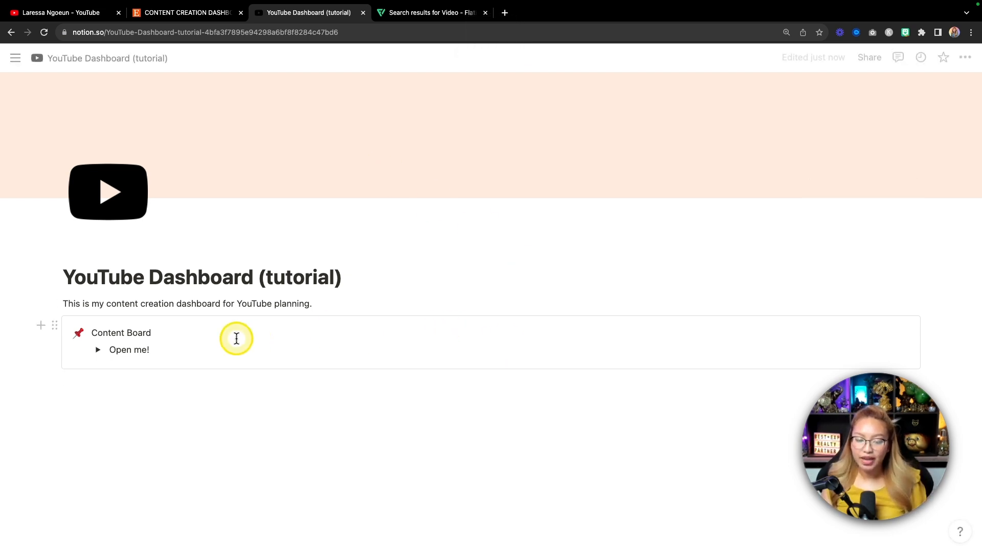
Step: Expand the Open me! toggle and examine the November 2023 calendar cards and the properties and sections of the Video Idea 1 page
click(97, 351)
scroll(358, 331, down, 5)
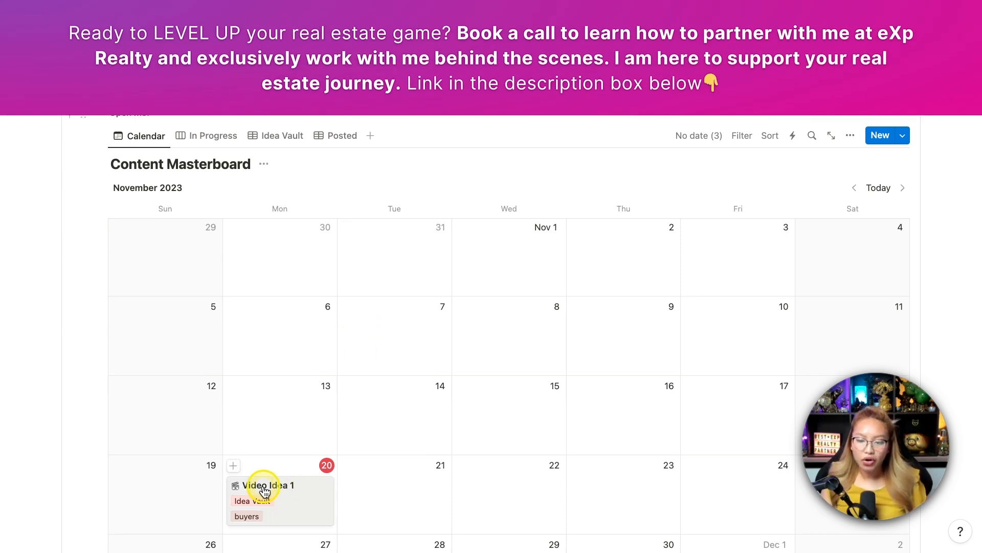
scroll(297, 486, down, 4)
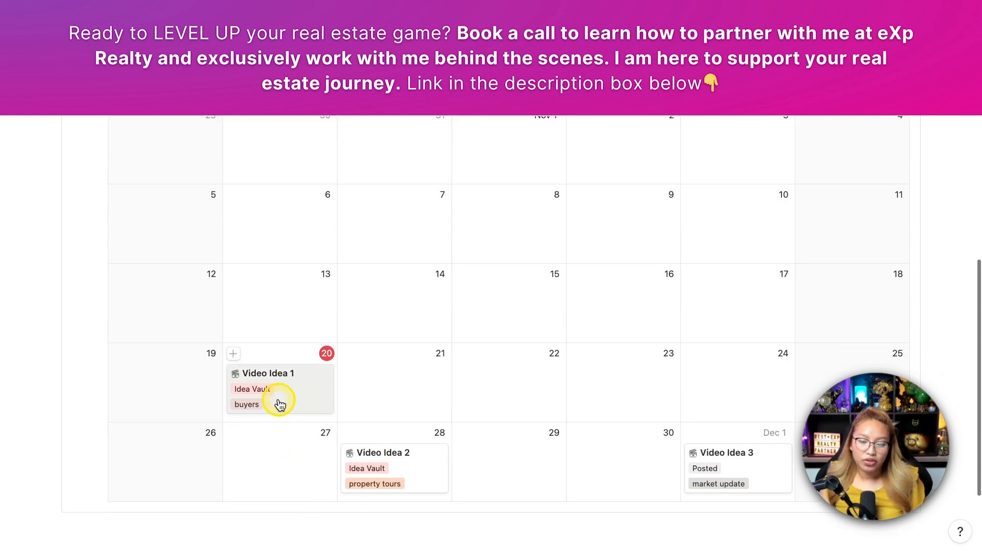
scroll(289, 368, down, 2)
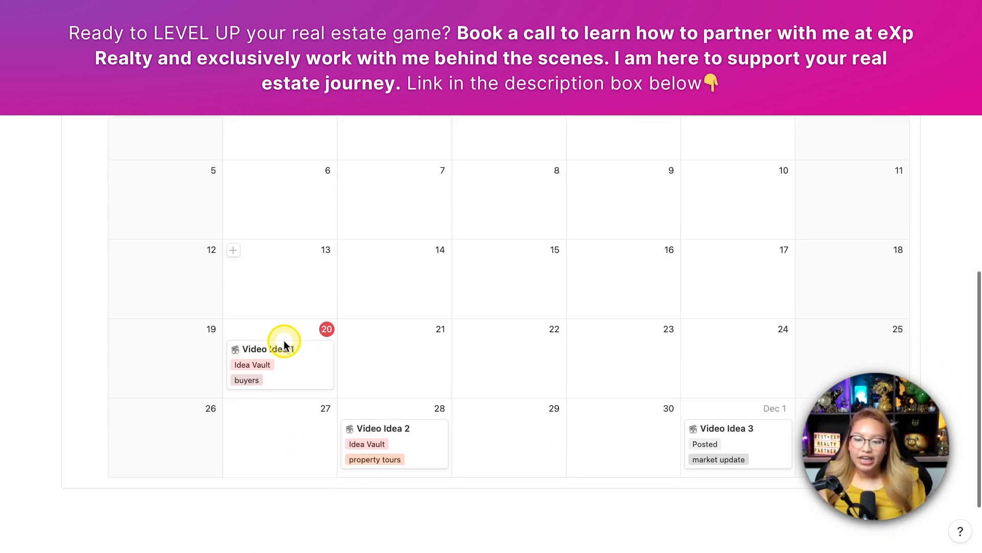
click(306, 352)
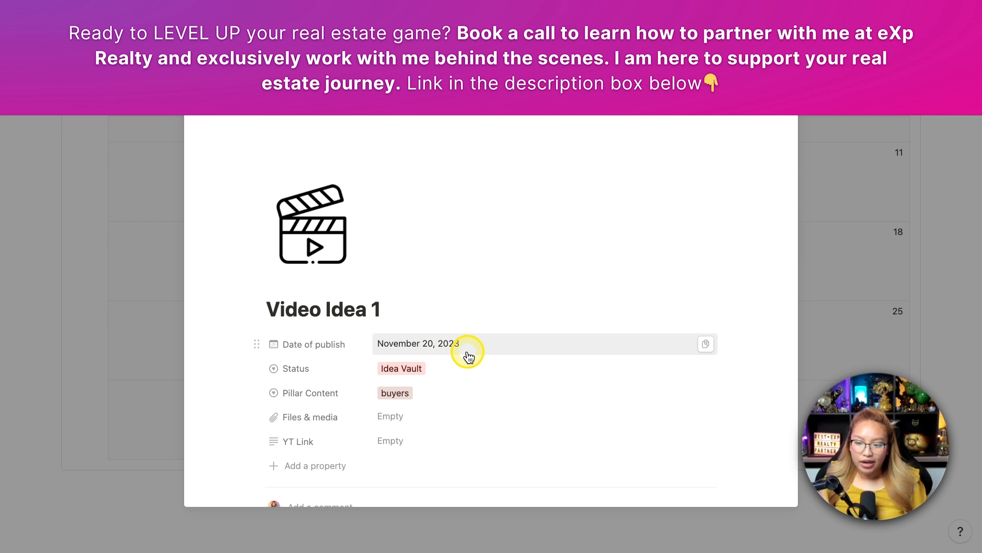
scroll(467, 349, down, 3)
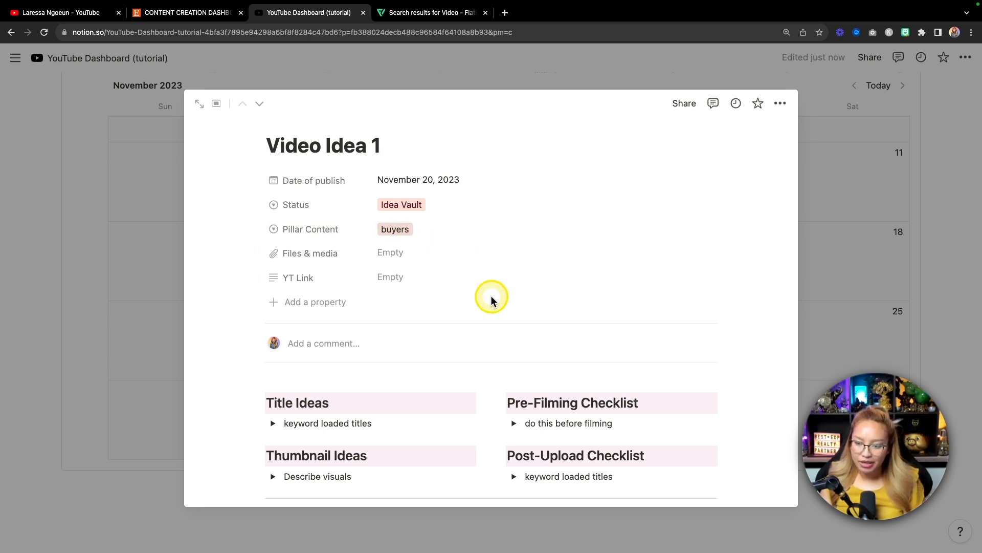
scroll(592, 271, down, 1)
click(842, 258)
scroll(500, 278, up, 5)
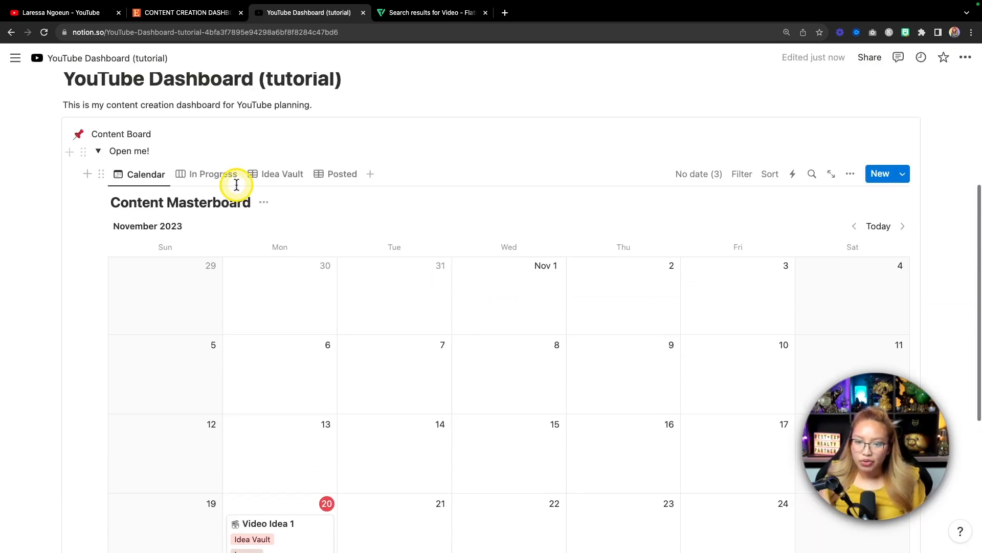
Step: Check the Idea Vault and In Progress views, and set the Status of Video Idea 3 to SEO in the Posted view
click(281, 174)
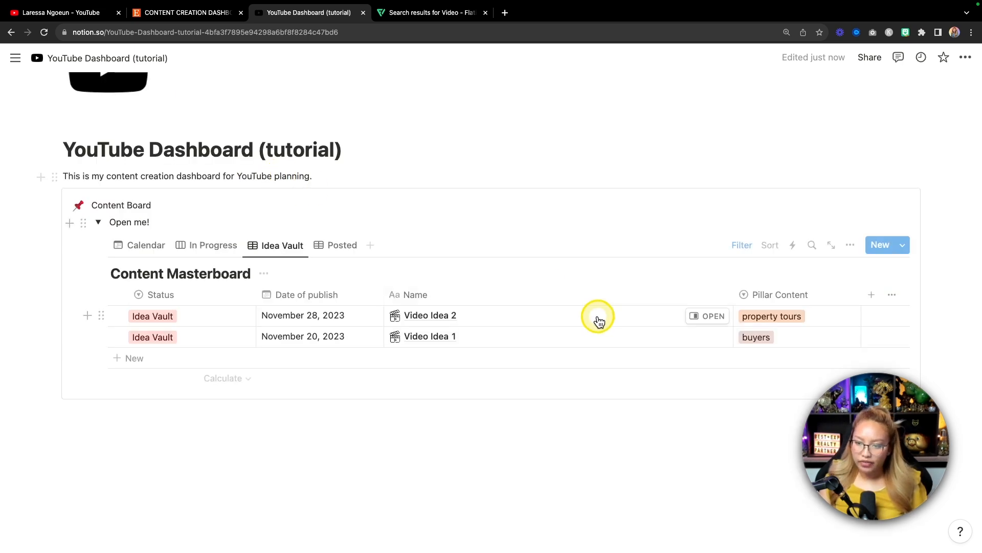
click(205, 245)
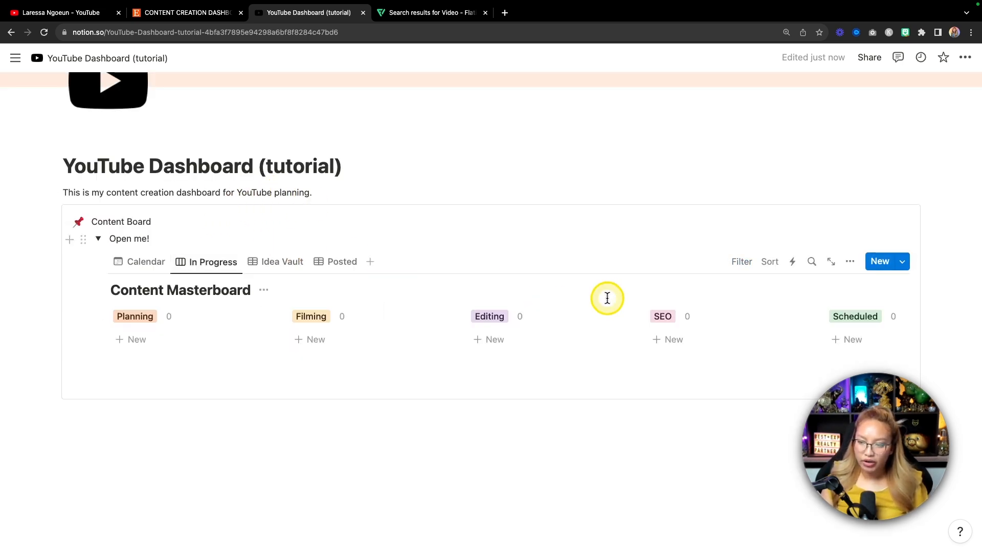
click(341, 262)
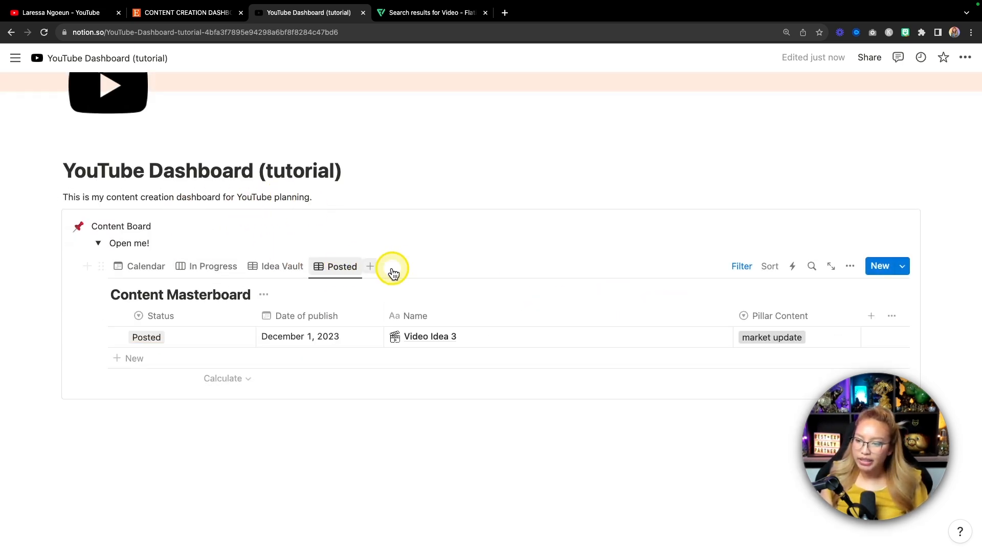
click(172, 341)
click(209, 450)
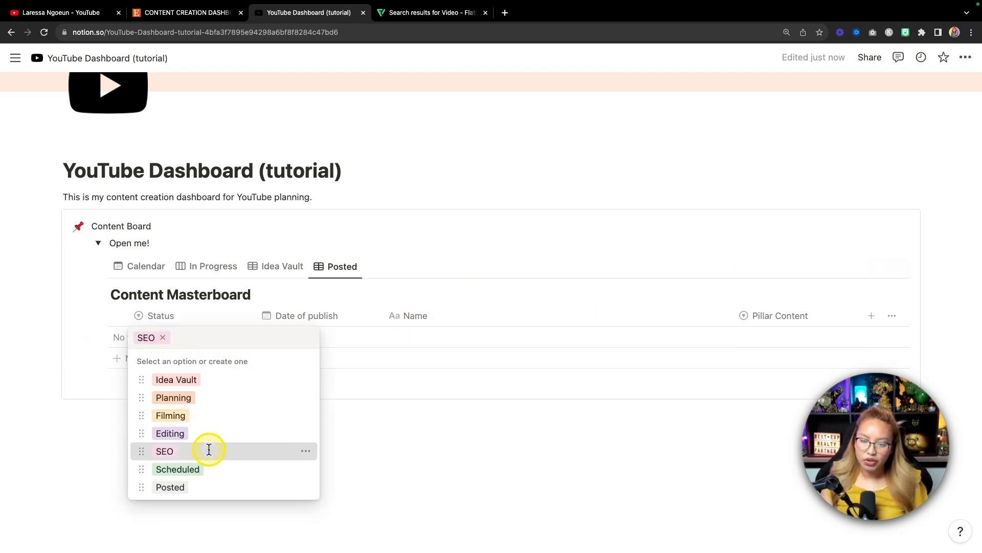
Step: Attach "110623 - Canva Magic Studio.png" to Files & media of Video Idea 3 from the In Progress board, and check its card preview
click(210, 265)
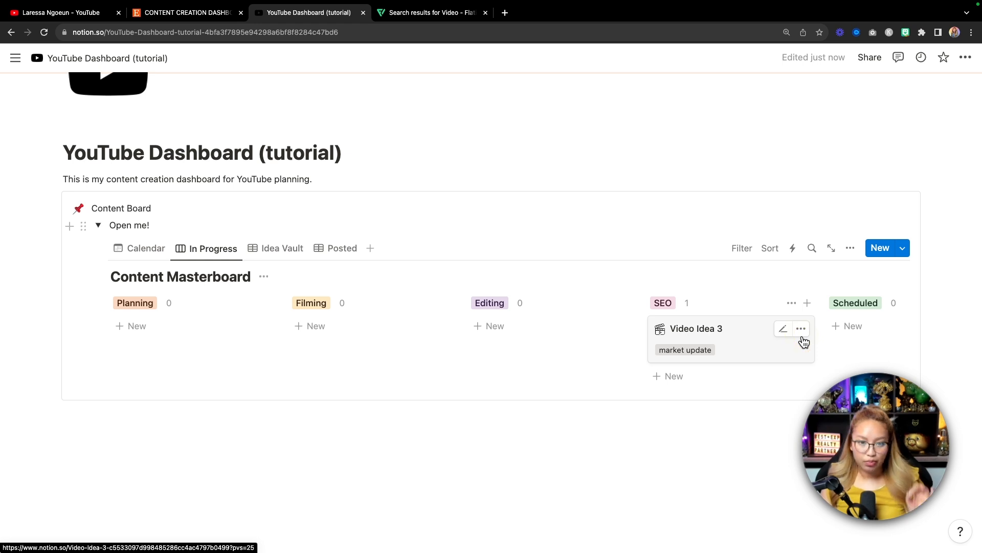
click(760, 353)
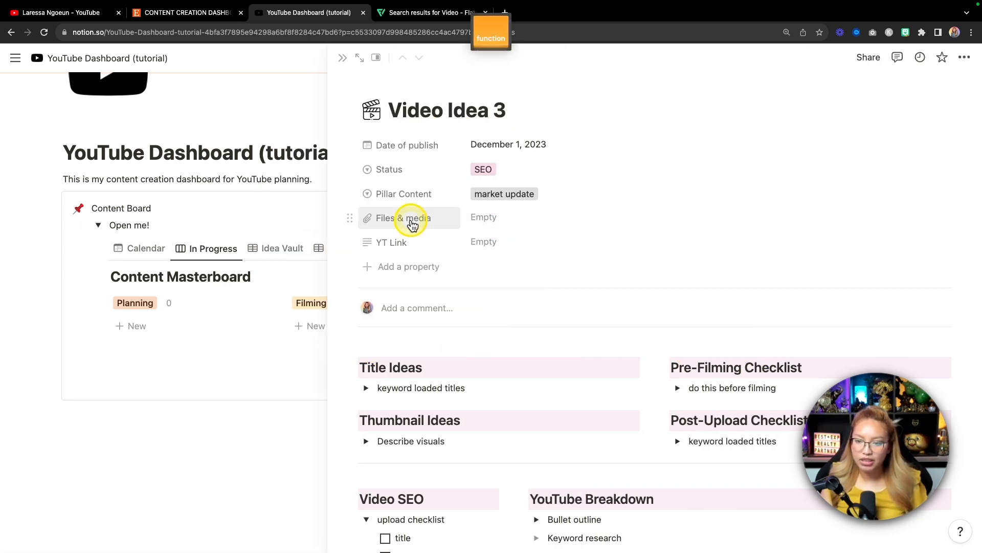
click(490, 219)
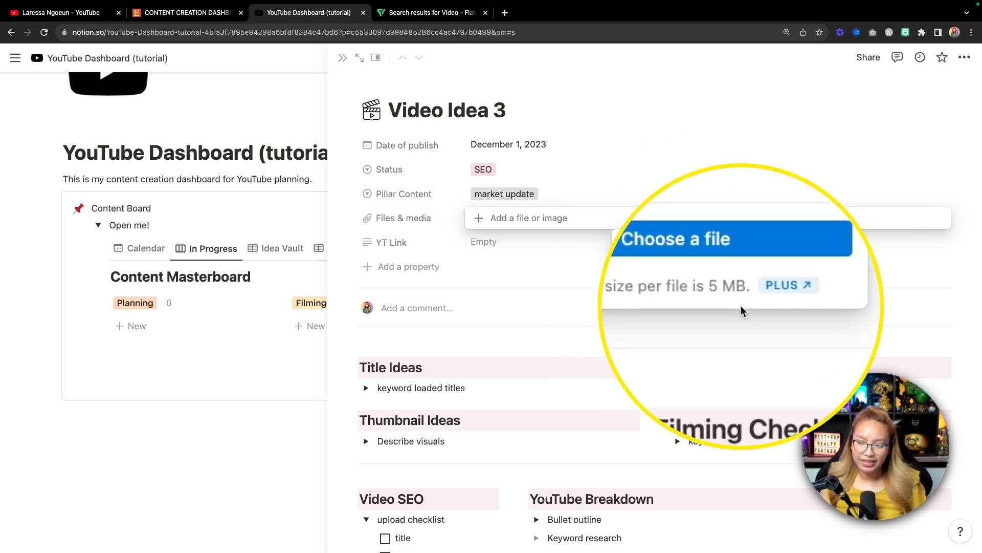
click(704, 274)
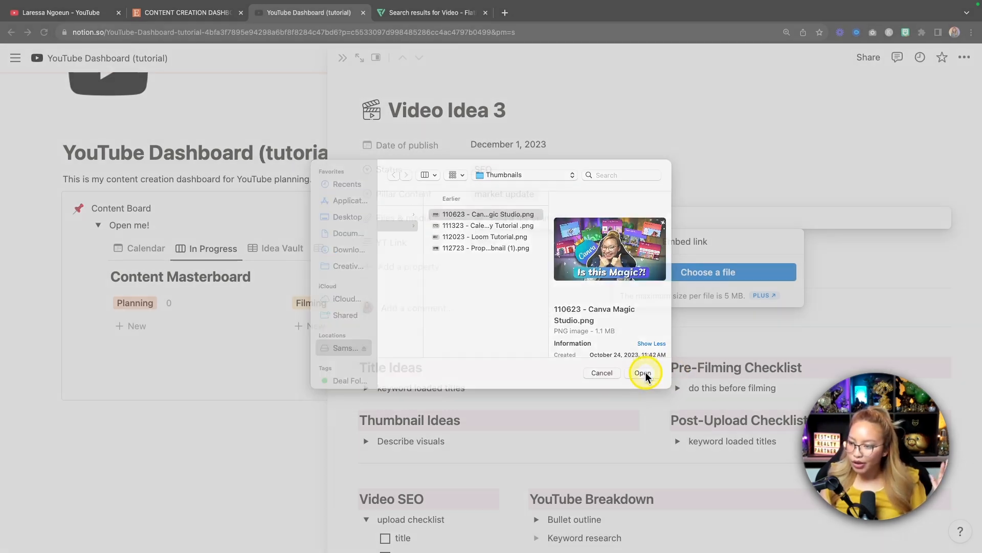
click(643, 375)
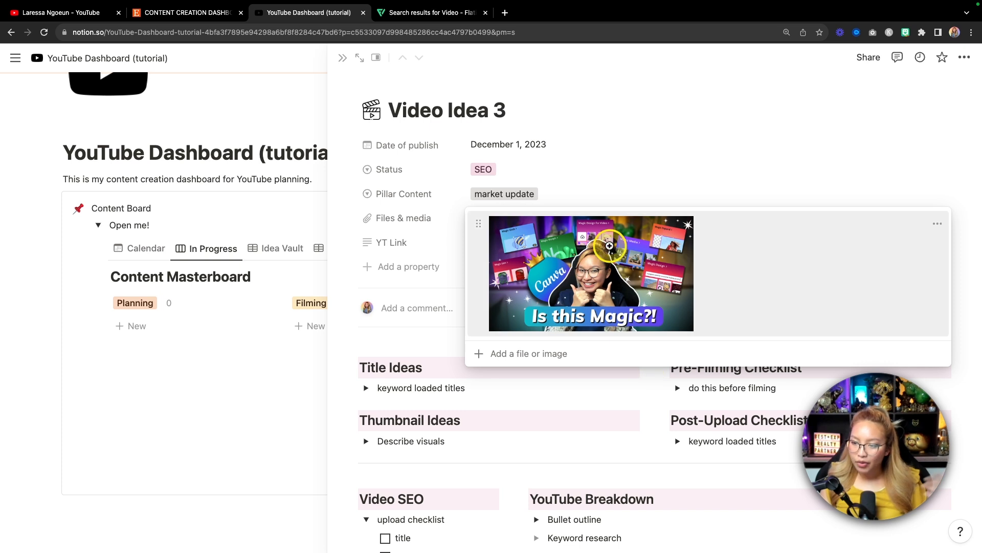
click(667, 157)
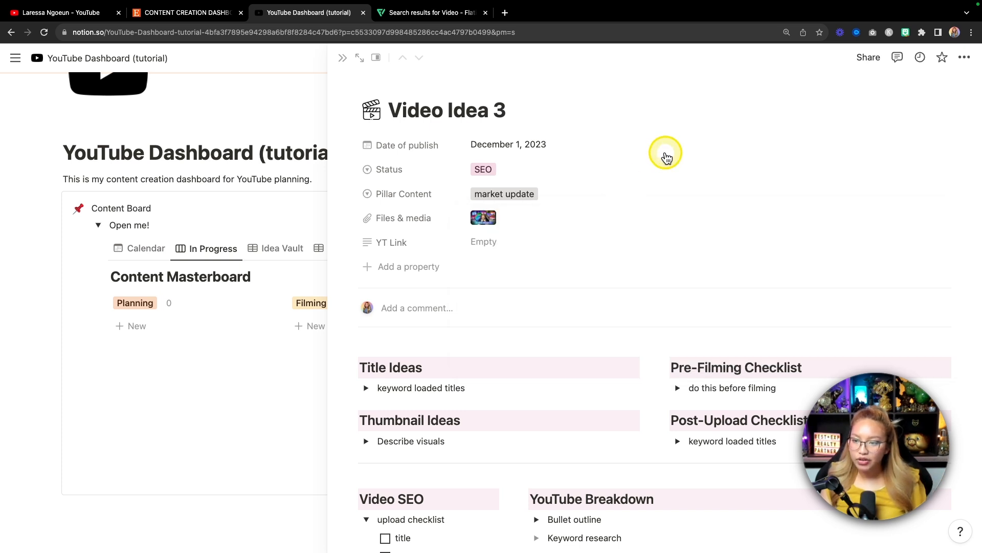
click(343, 61)
scroll(675, 358, right, 5)
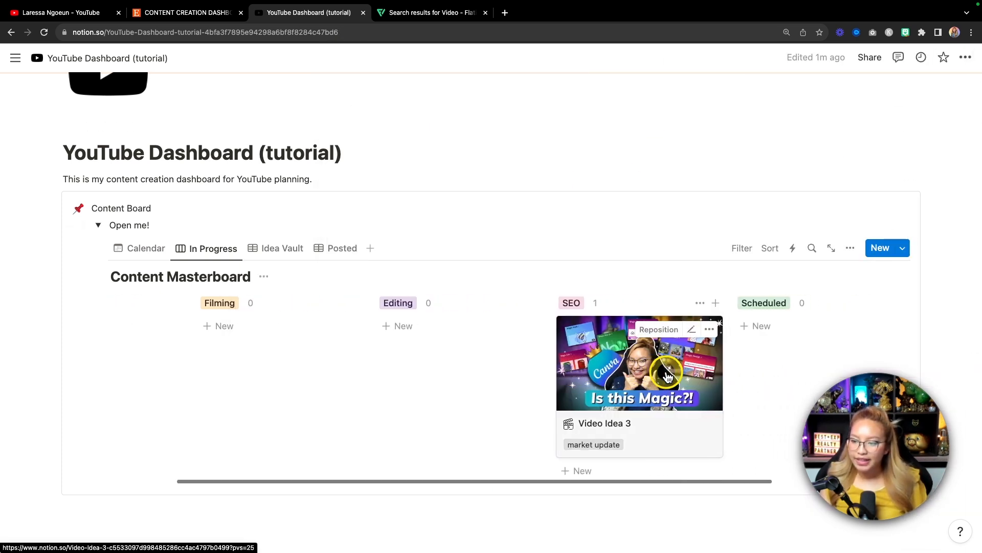
scroll(668, 376, left, 2)
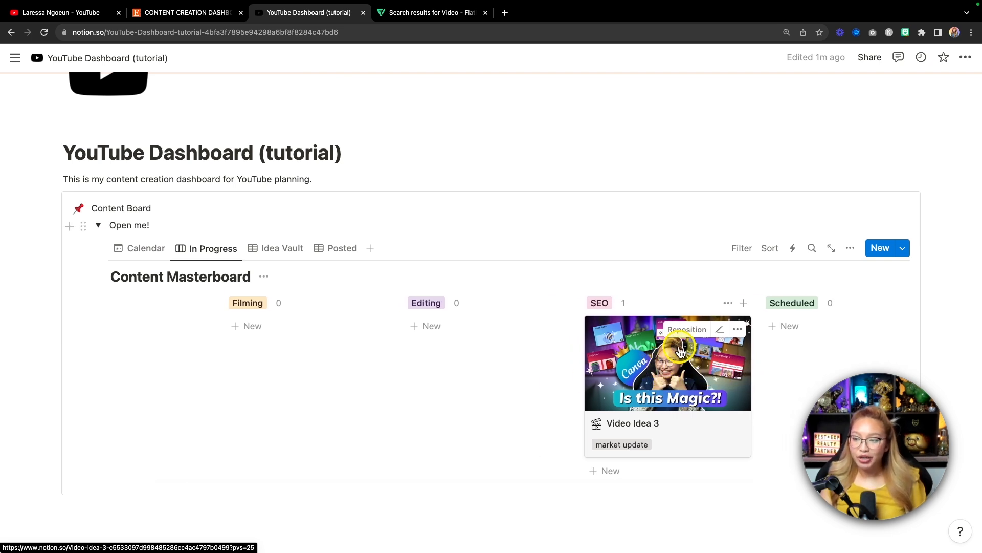
Step: Set the card size of the In Progress board layout to Small
click(851, 250)
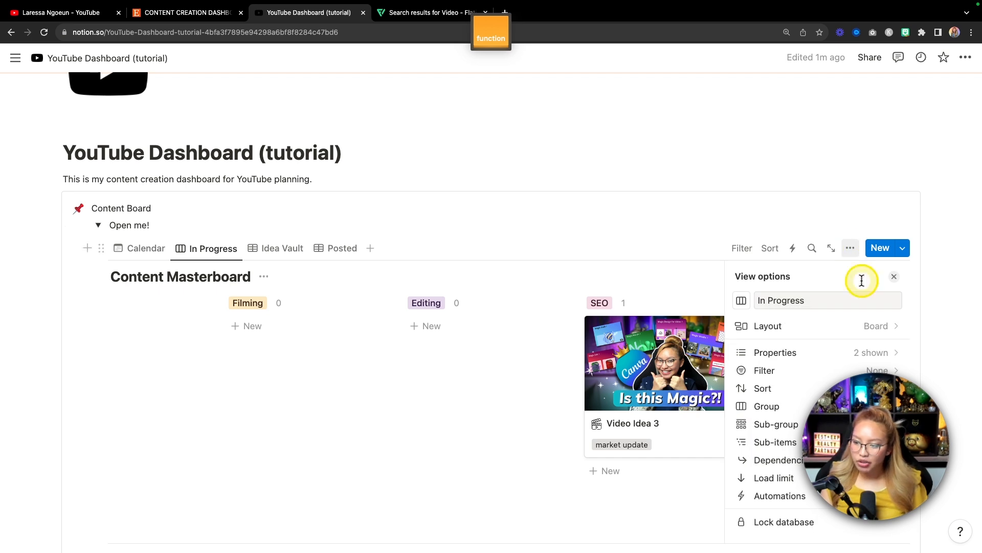
scroll(881, 432, down, 2)
scroll(805, 361, up, 2)
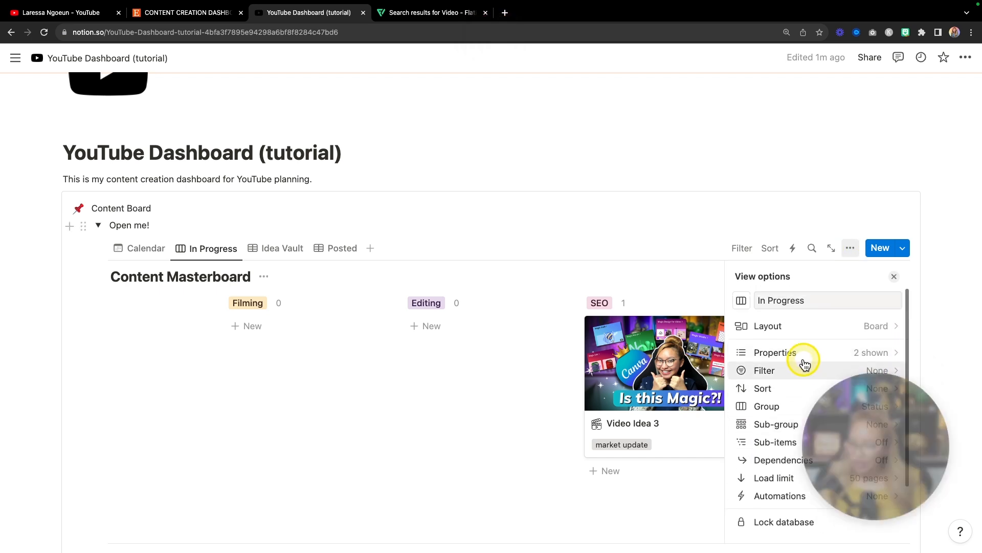
click(783, 326)
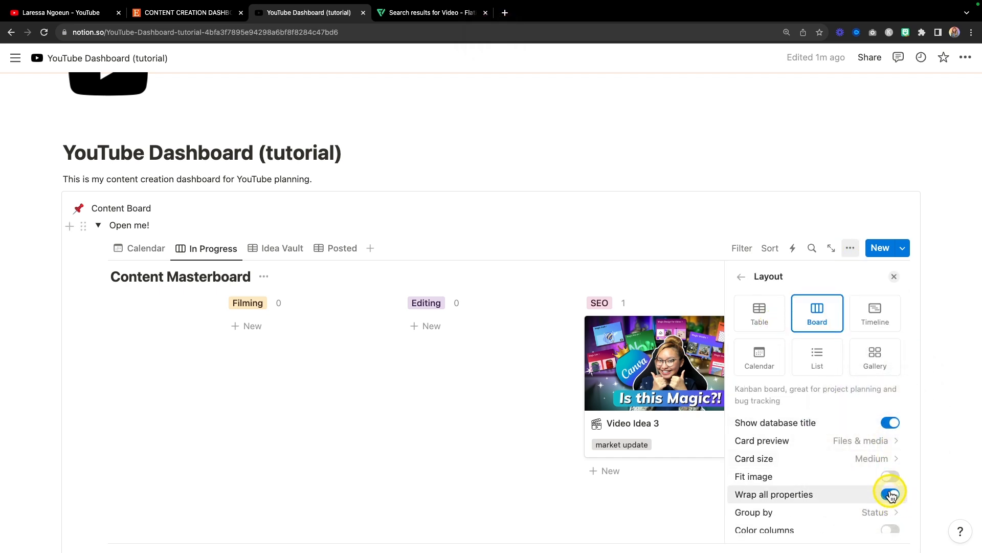
click(858, 448)
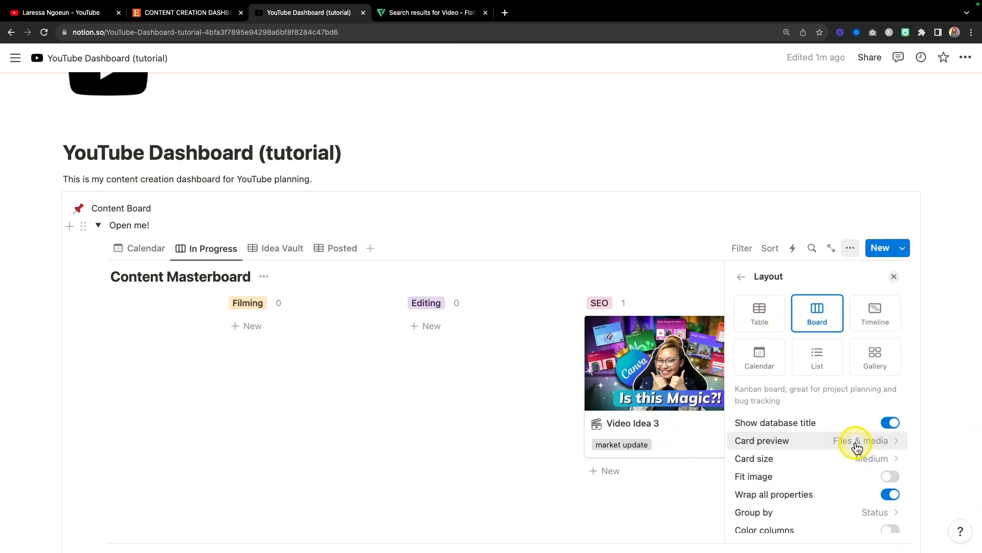
click(885, 461)
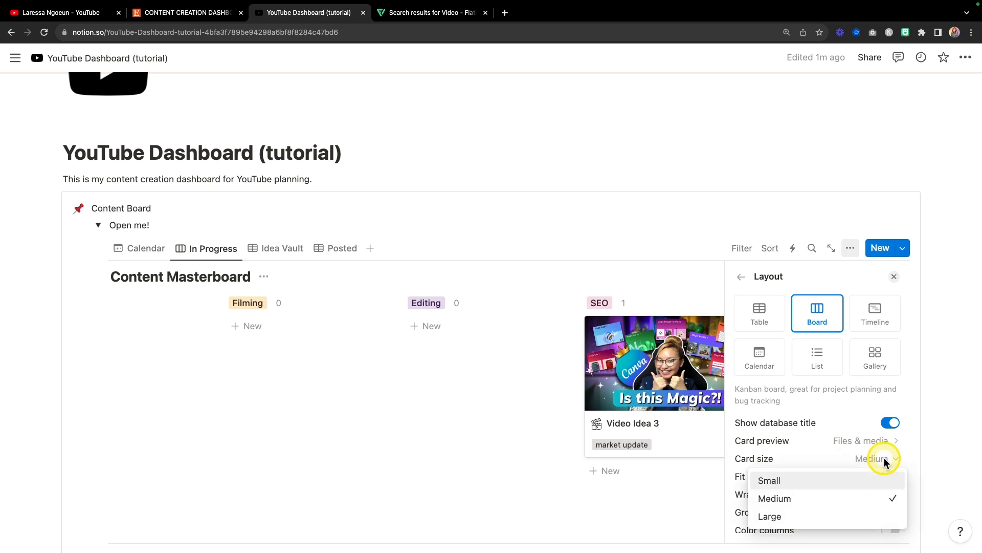
click(849, 481)
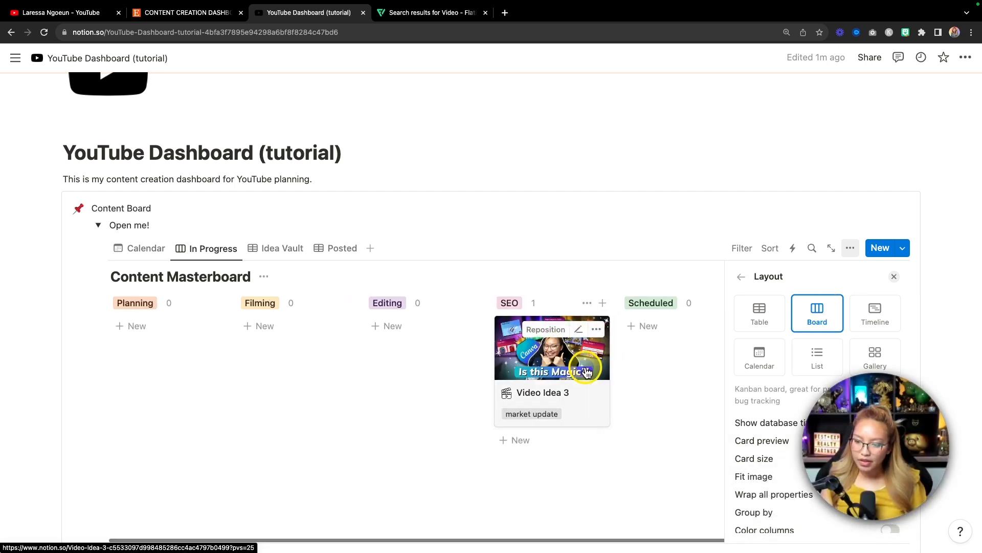
click(742, 277)
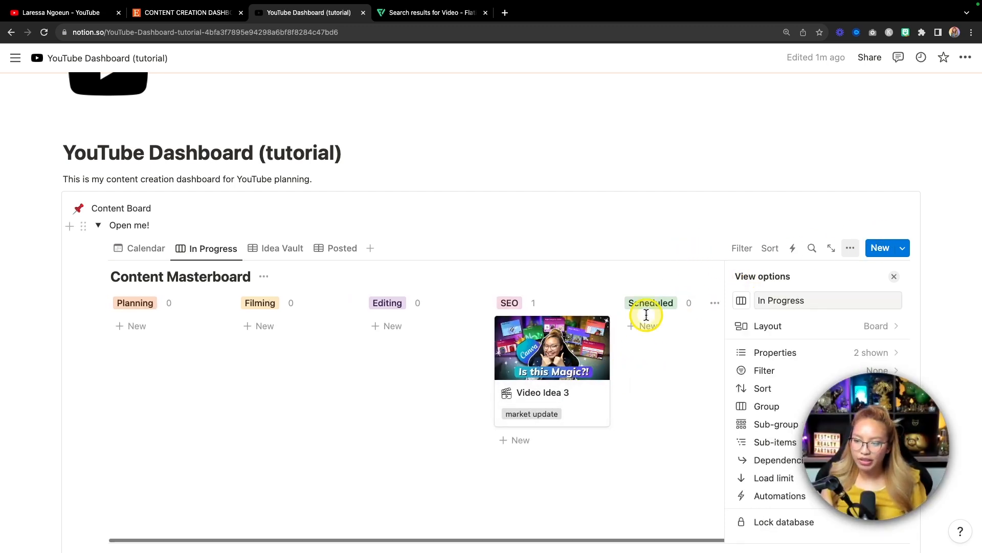
click(652, 218)
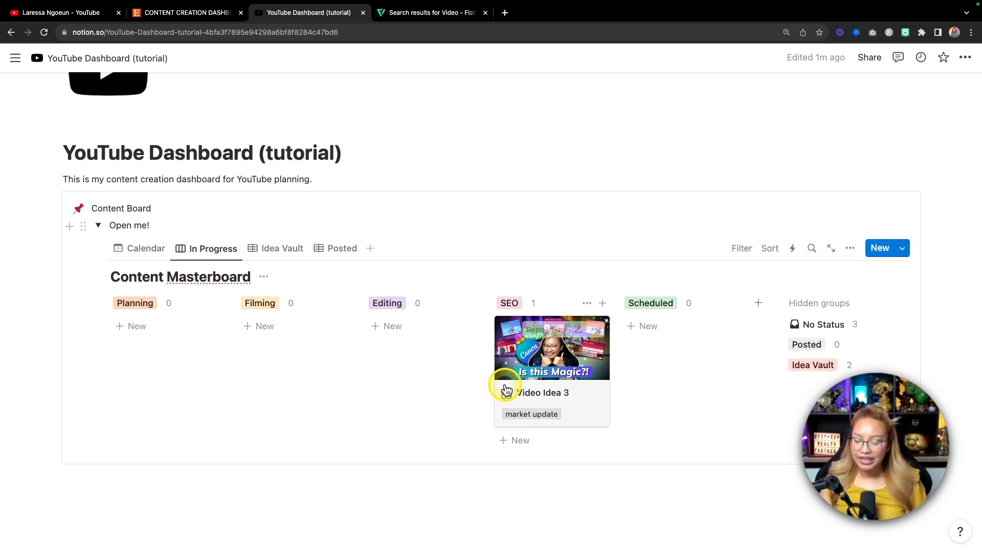
Step: Move the Video Idea 3 card from SEO to Scheduled and open its page to review its properties
drag(520, 366, 665, 343)
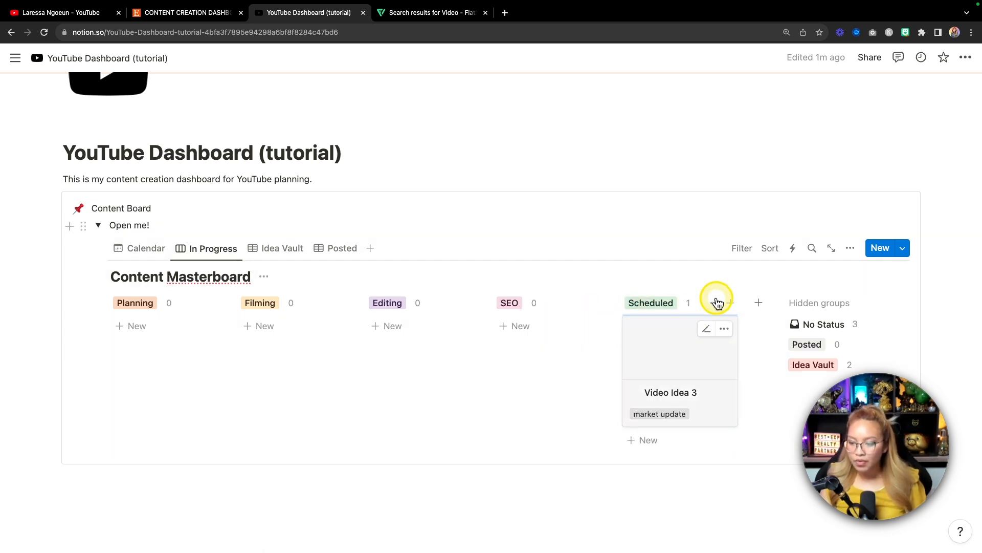
click(650, 357)
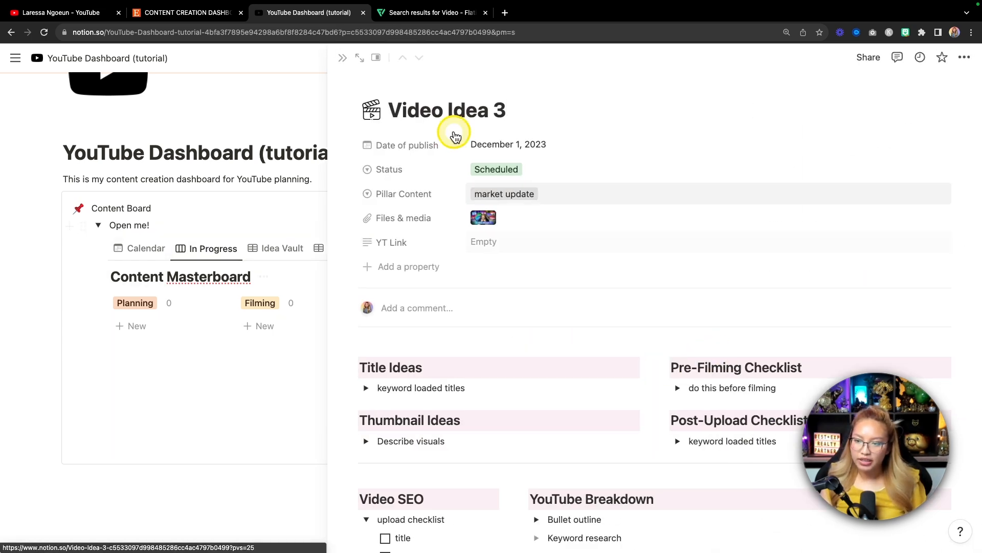
click(517, 179)
click(686, 129)
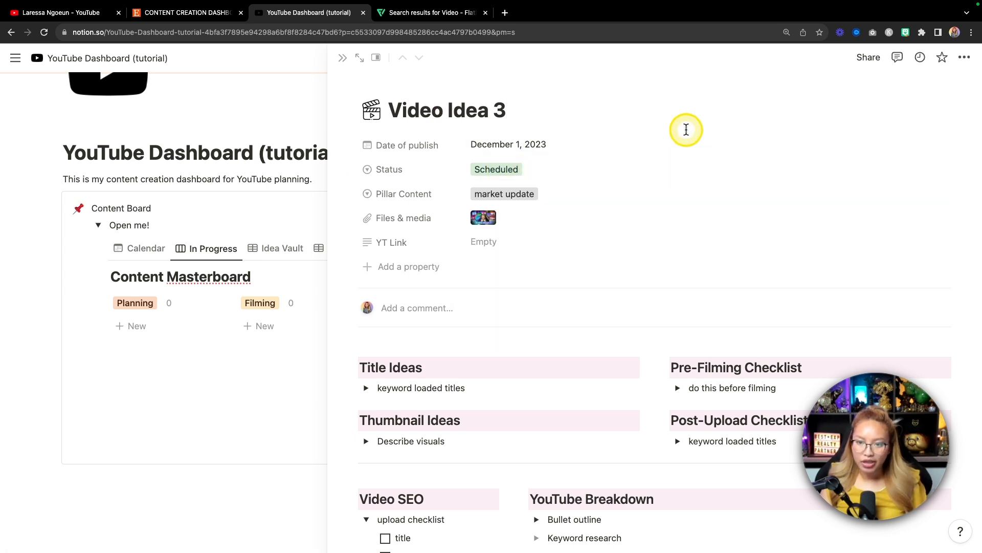